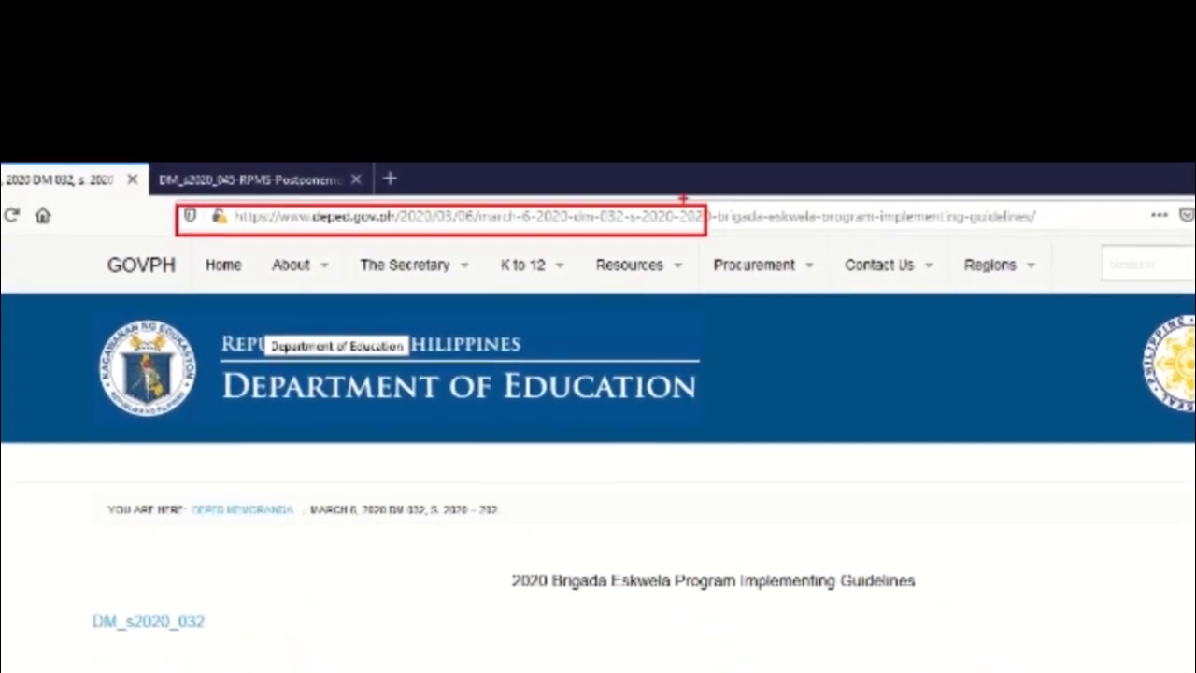
Select the DepEd memorandum page's web address in the Firefox address bar so it can be replaced
click(465, 245)
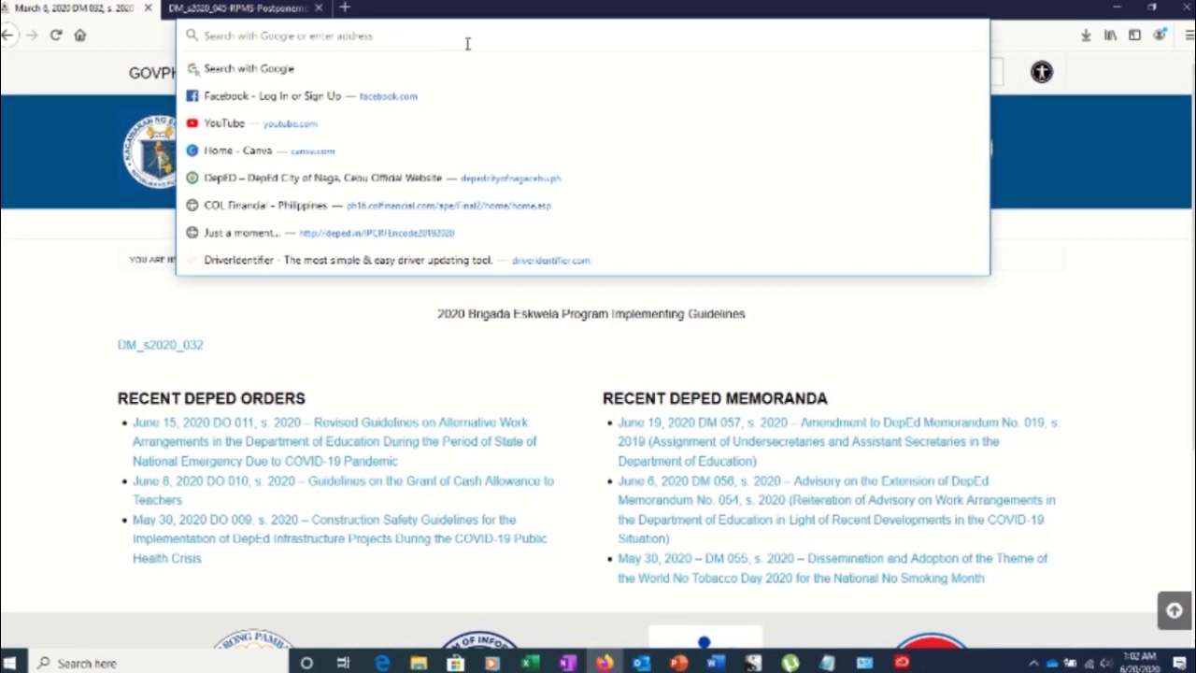
Paste the deped.in/IPCRFEncode20192020 link into the address bar and load it
right_click(468, 44)
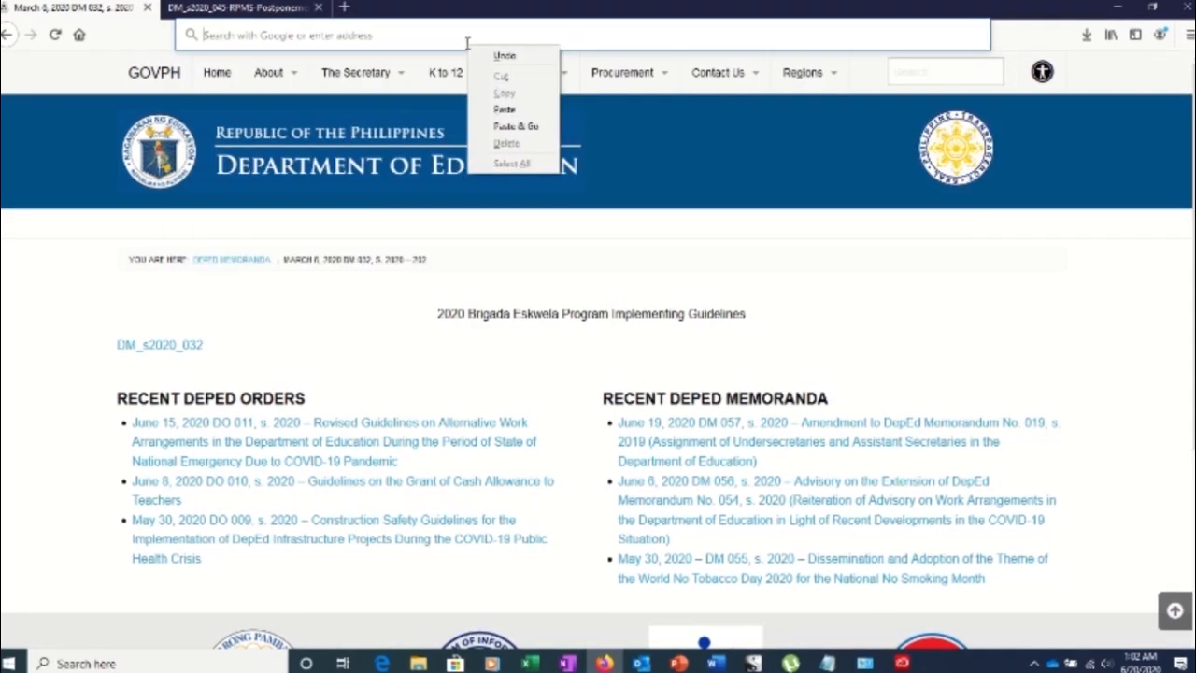
click(503, 108)
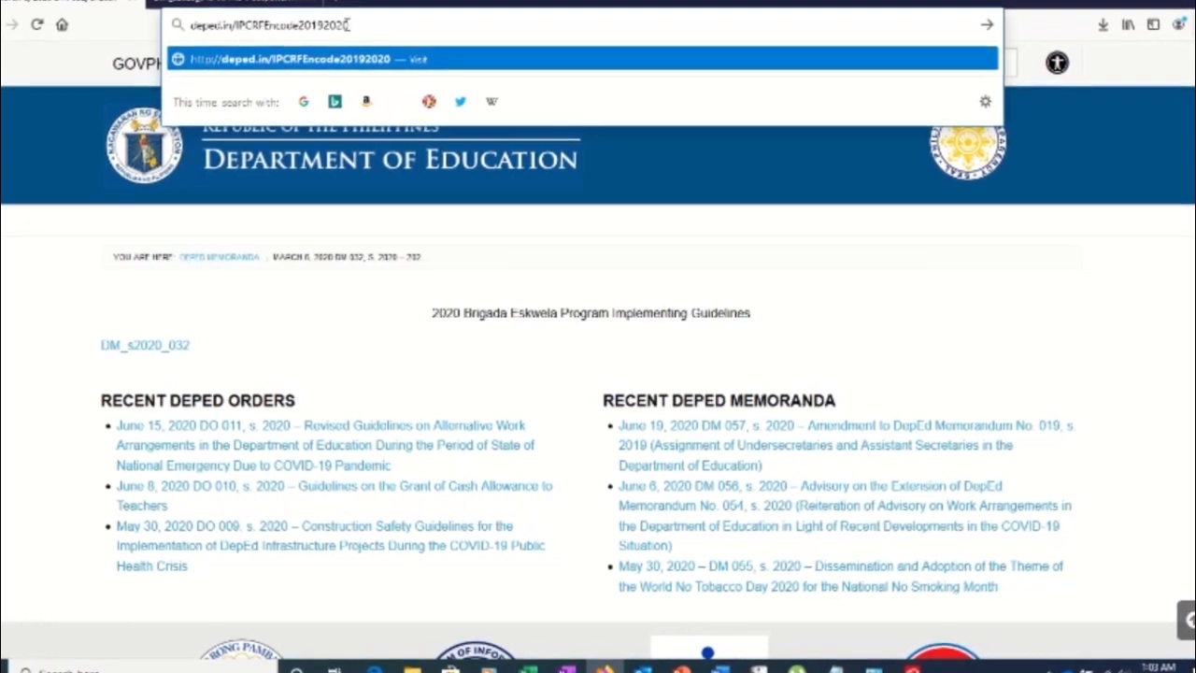
key(Return)
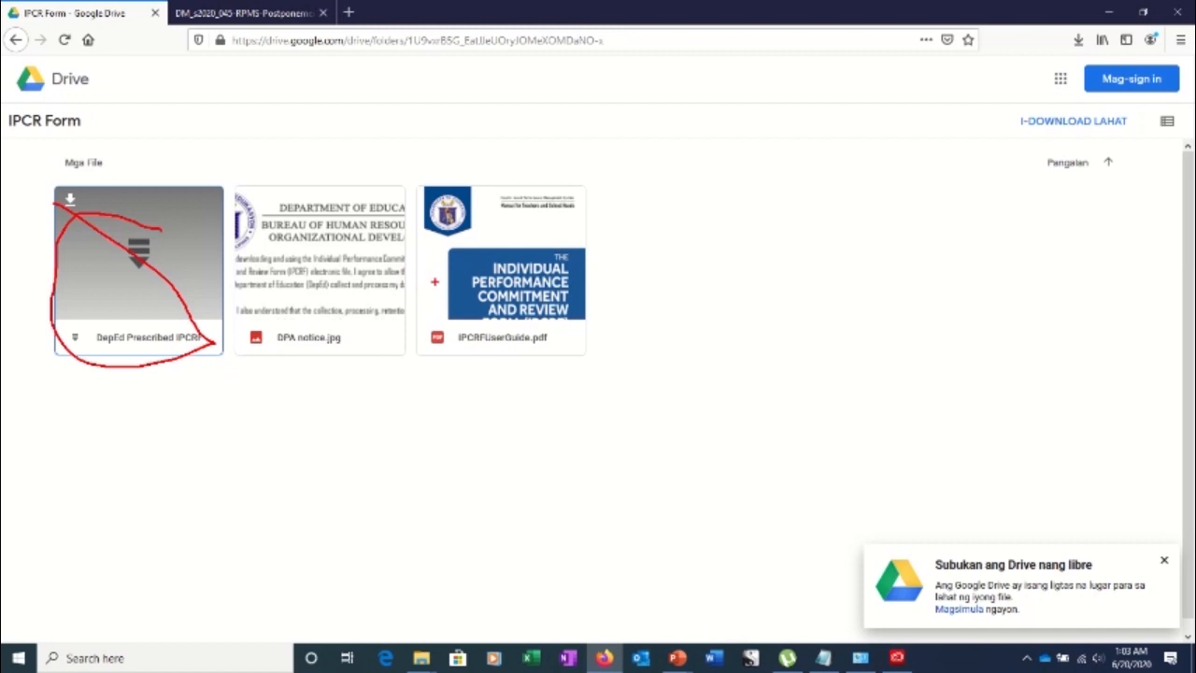
Mark IPCRFUserGuide.pdf with a red box, then open the DepEd Prescribed IPCRF Parts 1-4 zip
drag(419, 206, 618, 369)
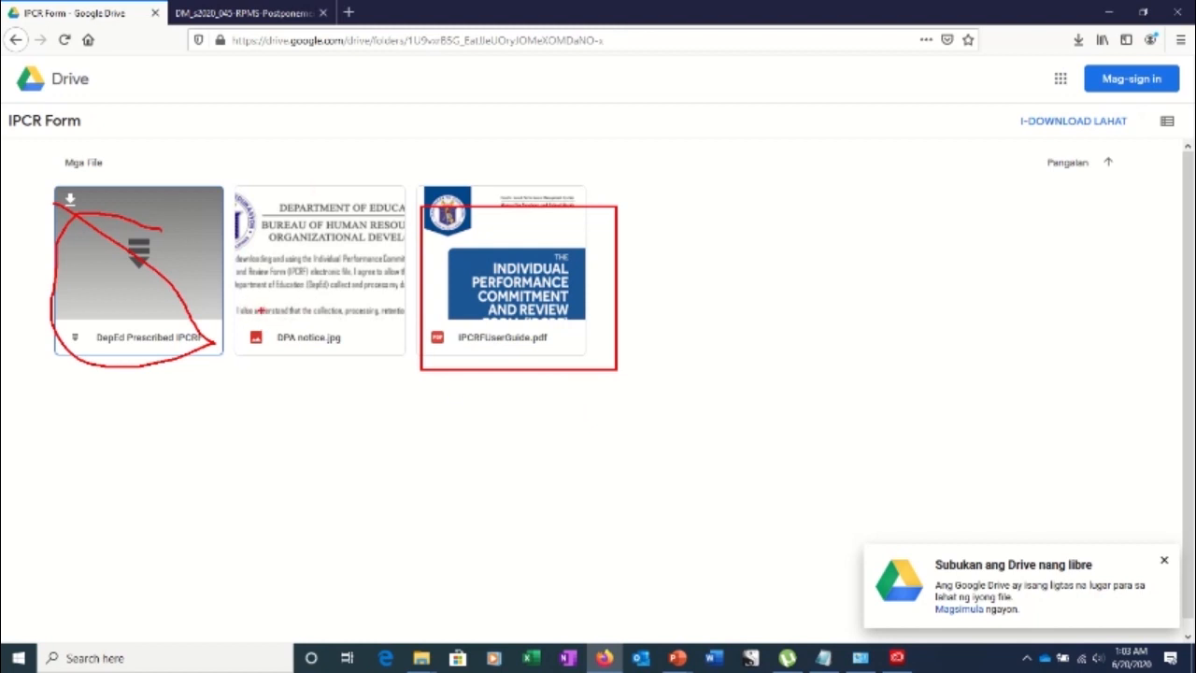
key(Escape)
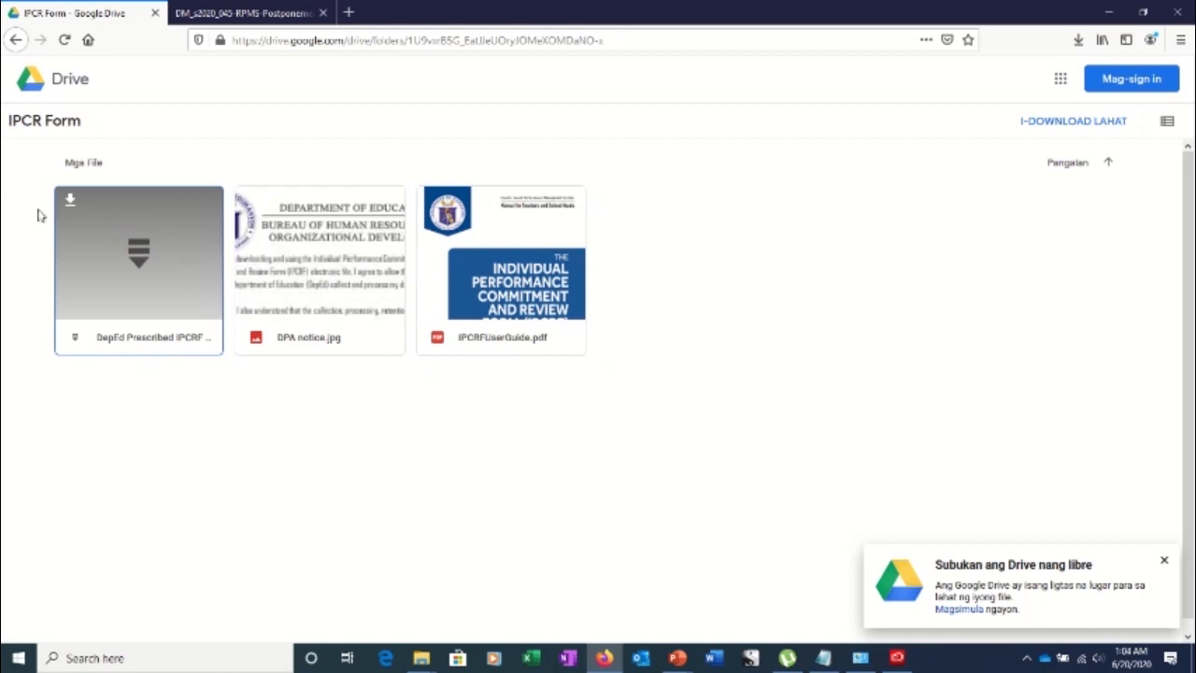
click(152, 260)
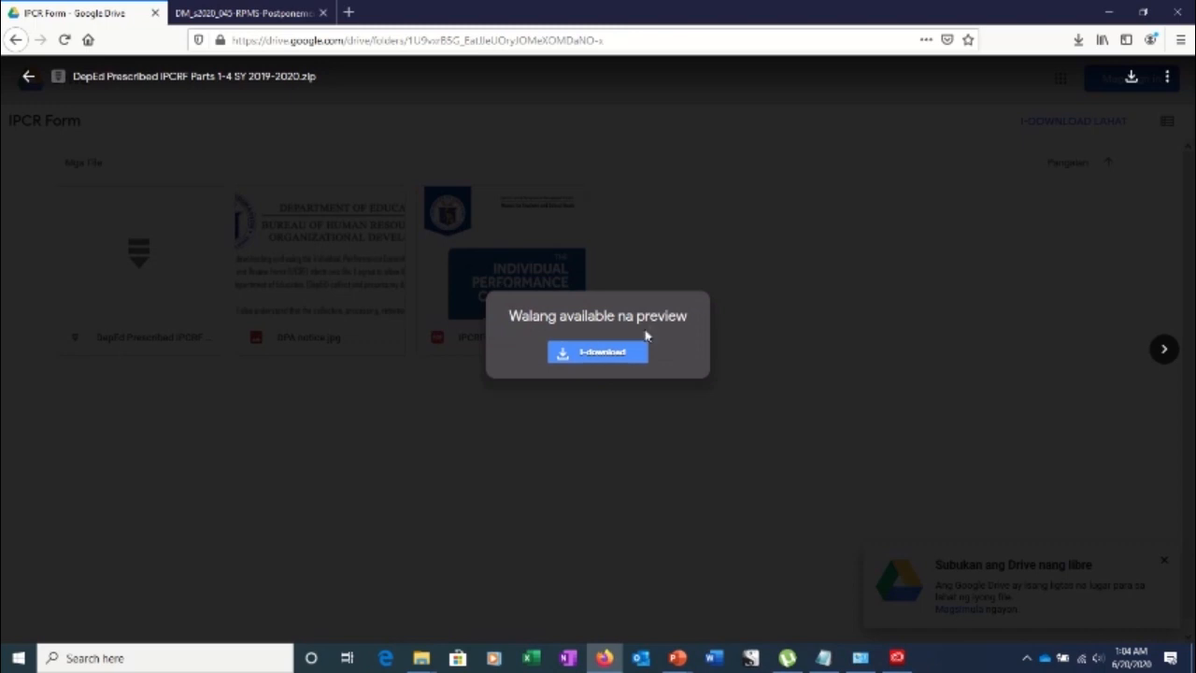
Download the IPCRF zip, confirm it in Downloads at 245 KB, and go back to IPCR Form
click(601, 362)
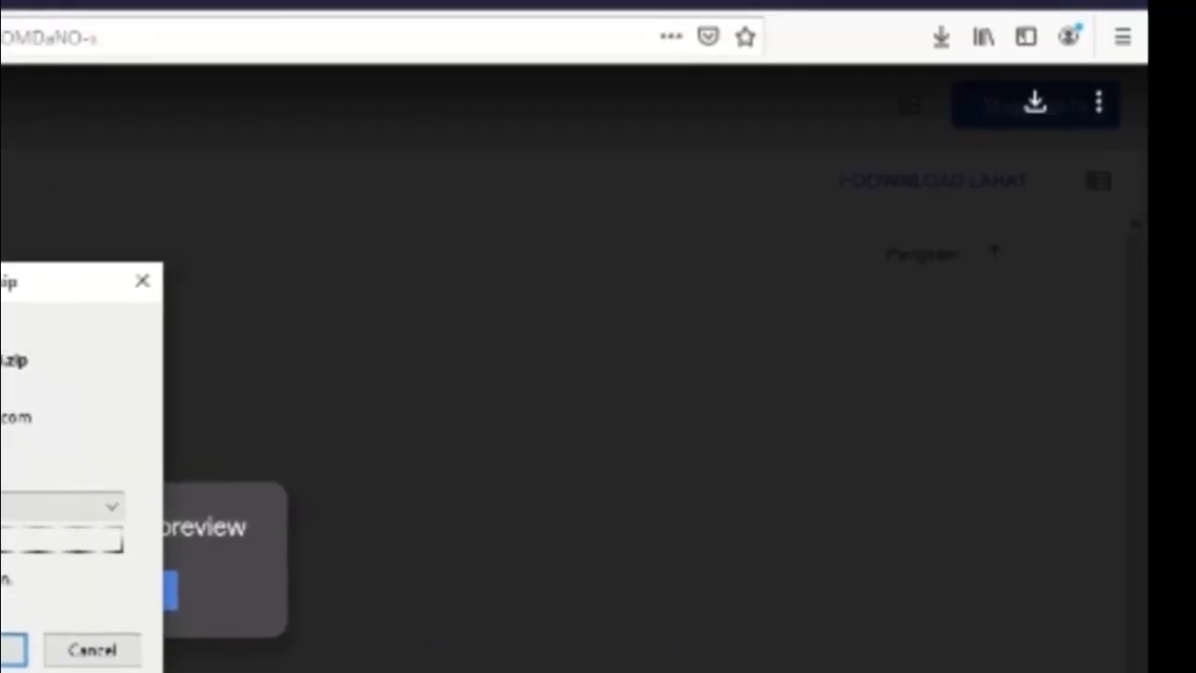
click(6, 650)
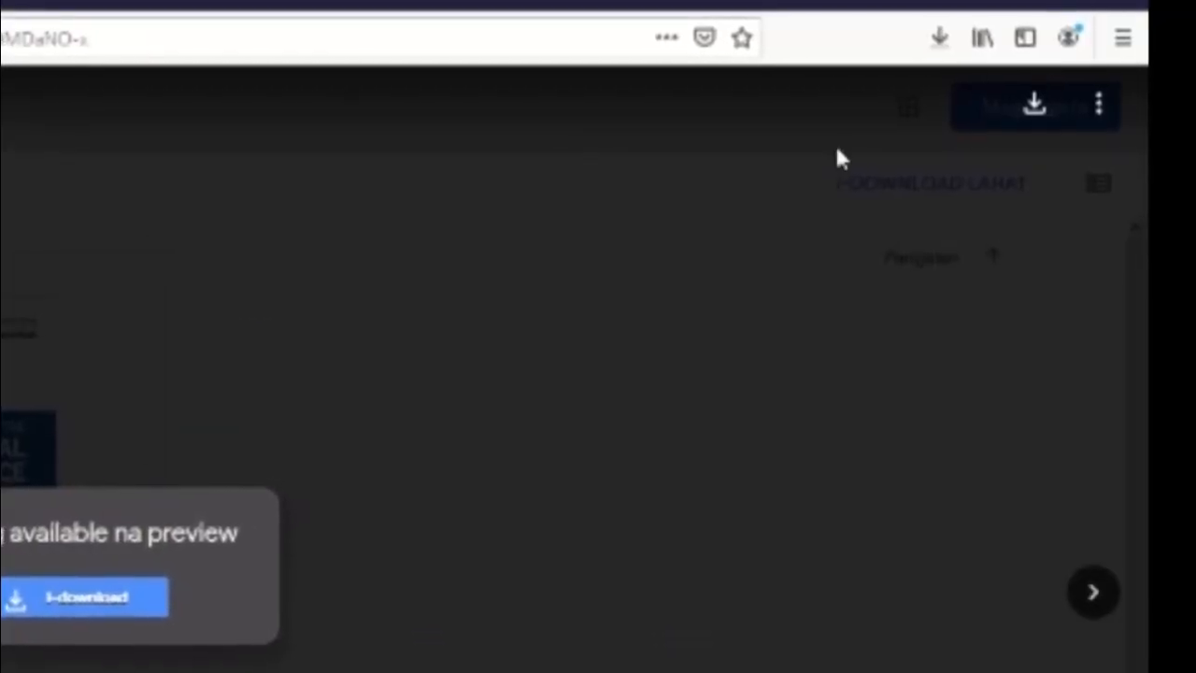
click(939, 37)
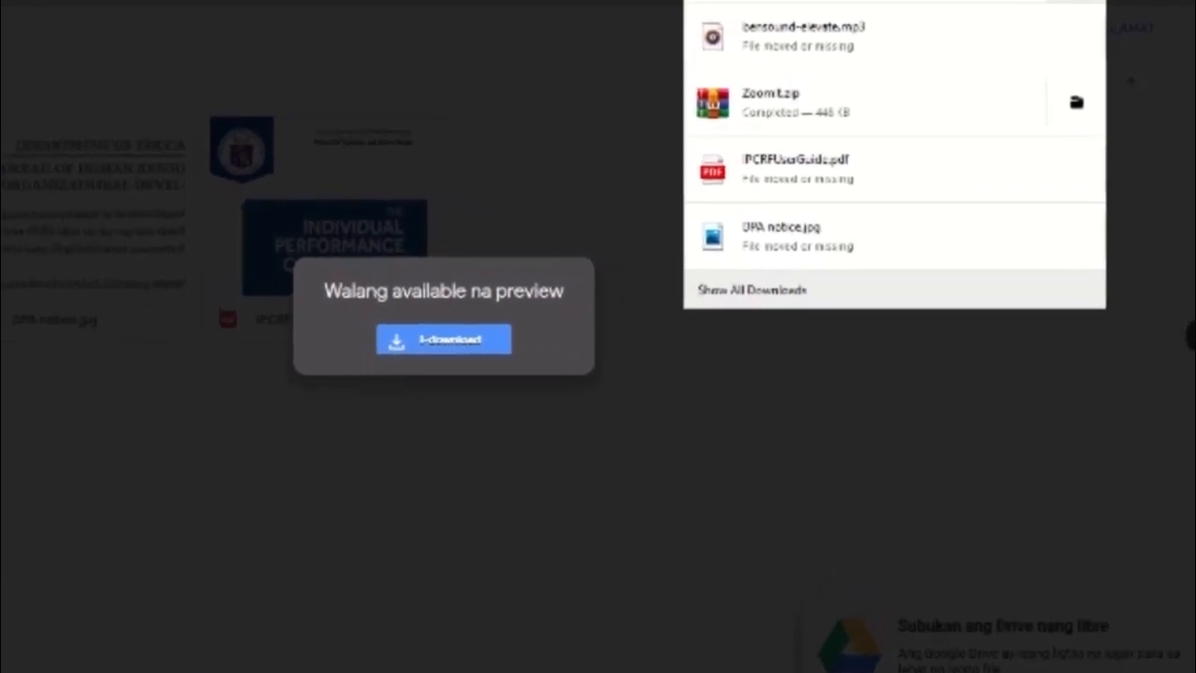
click(1077, 1)
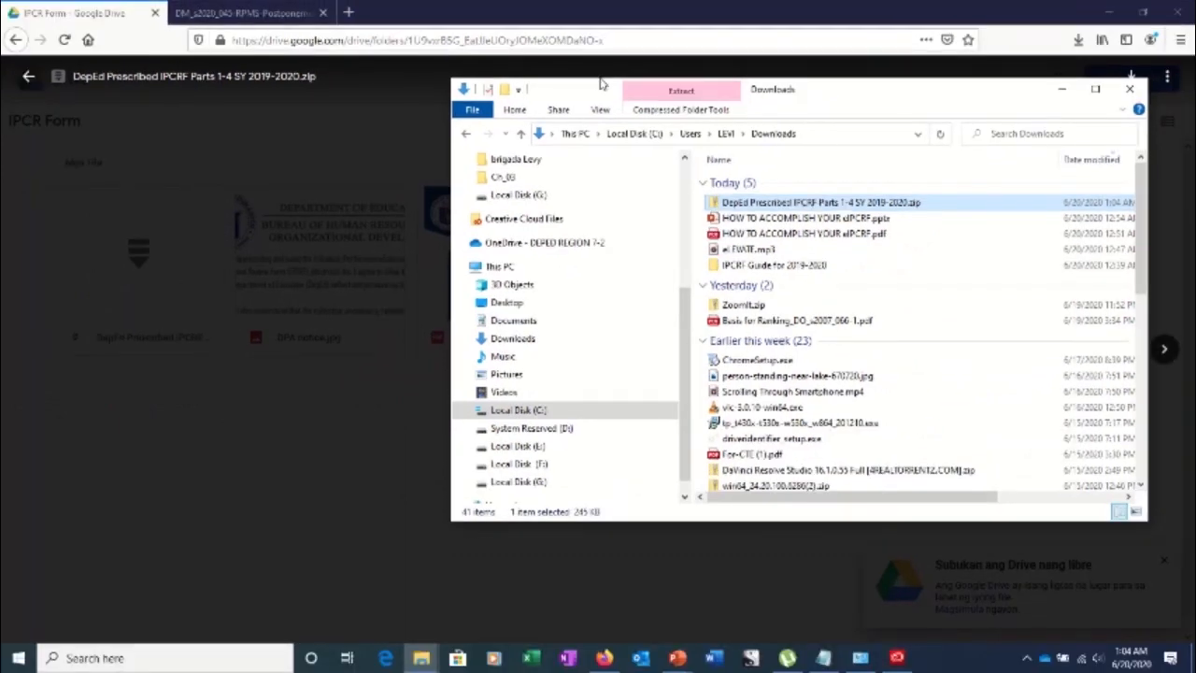
click(14, 41)
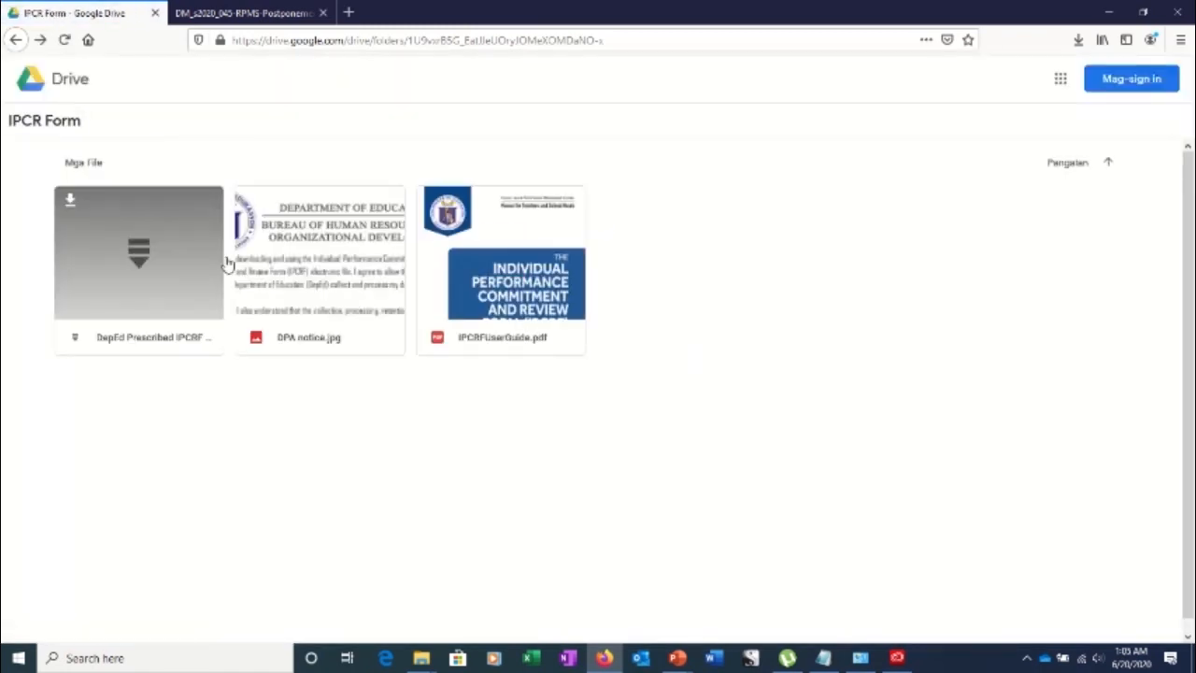
Open the IPCRFUserGuide.pdf preview and scroll through its pages, including the download-link section
click(505, 287)
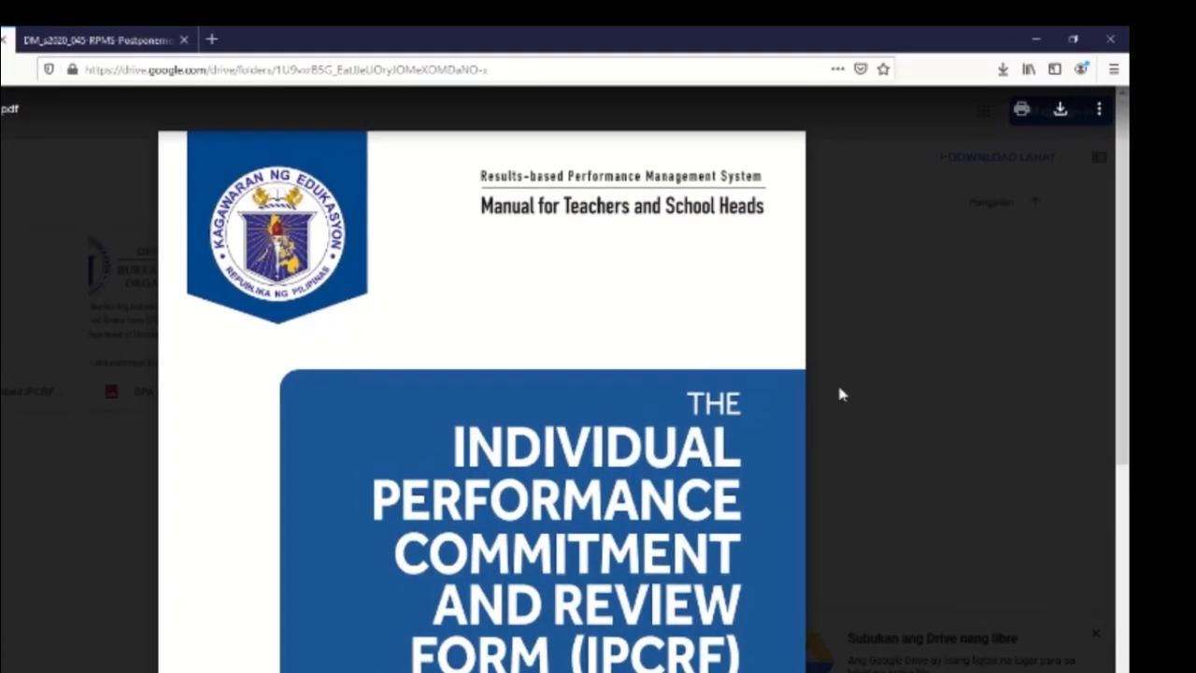
scroll(804, 383, down, 5)
scroll(712, 435, down, 8)
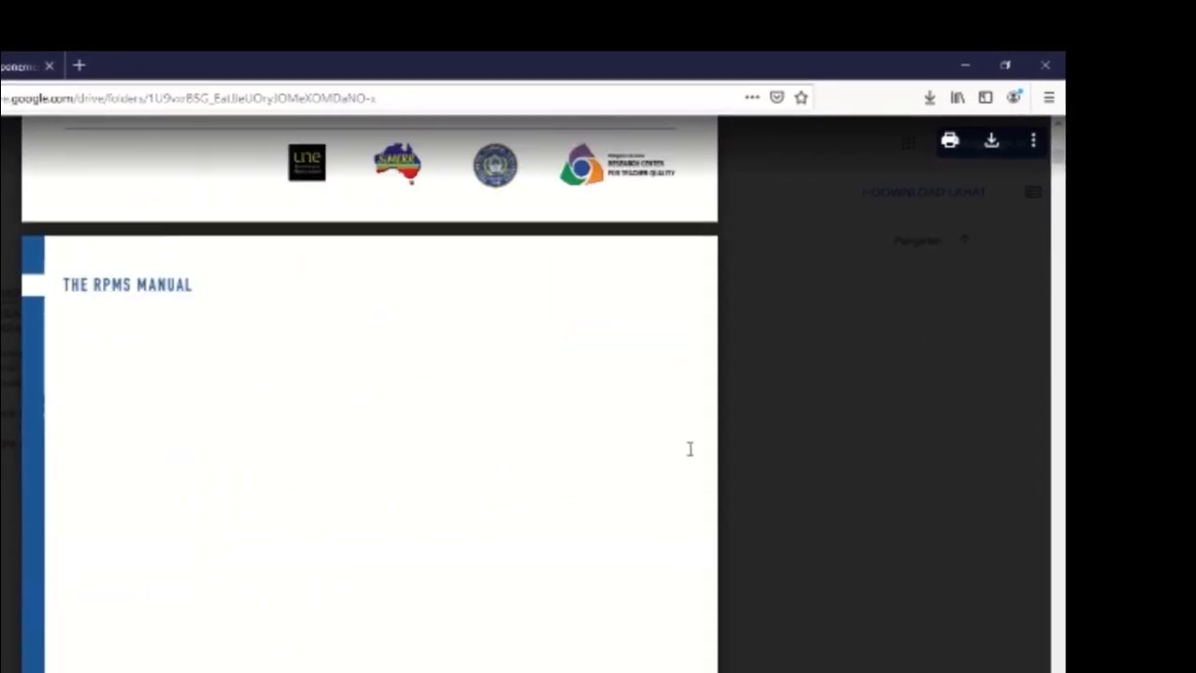
scroll(916, 523, down, 5)
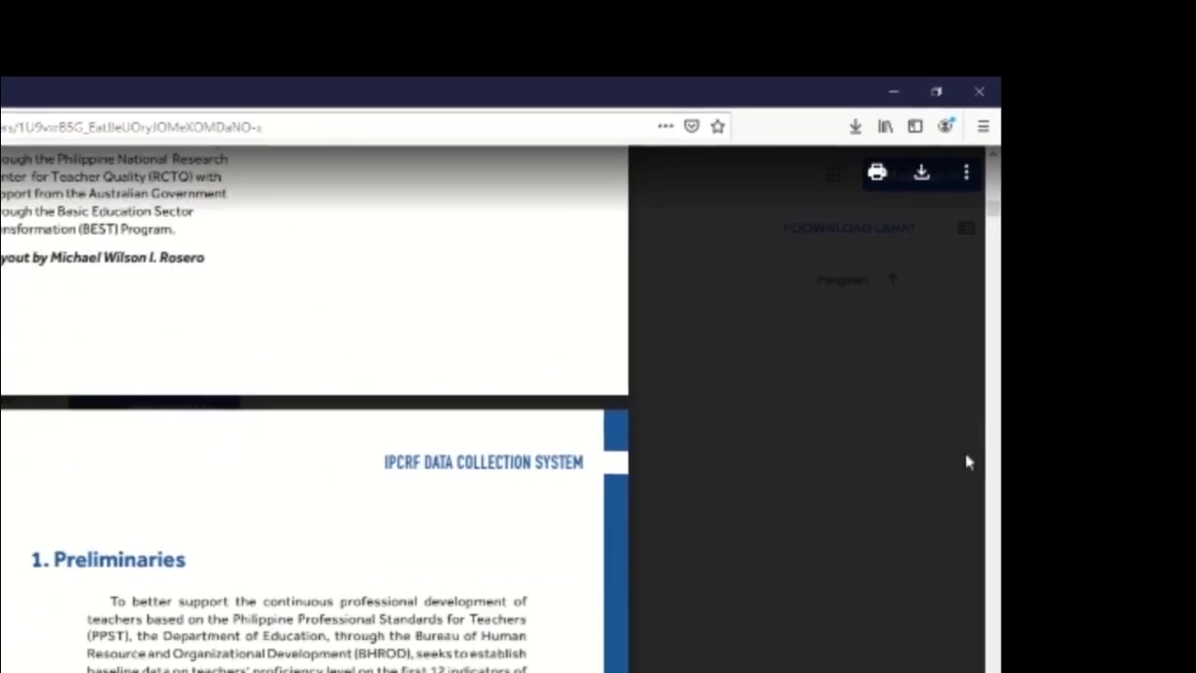
scroll(643, 391, down, 2)
scroll(554, 437, down, 7)
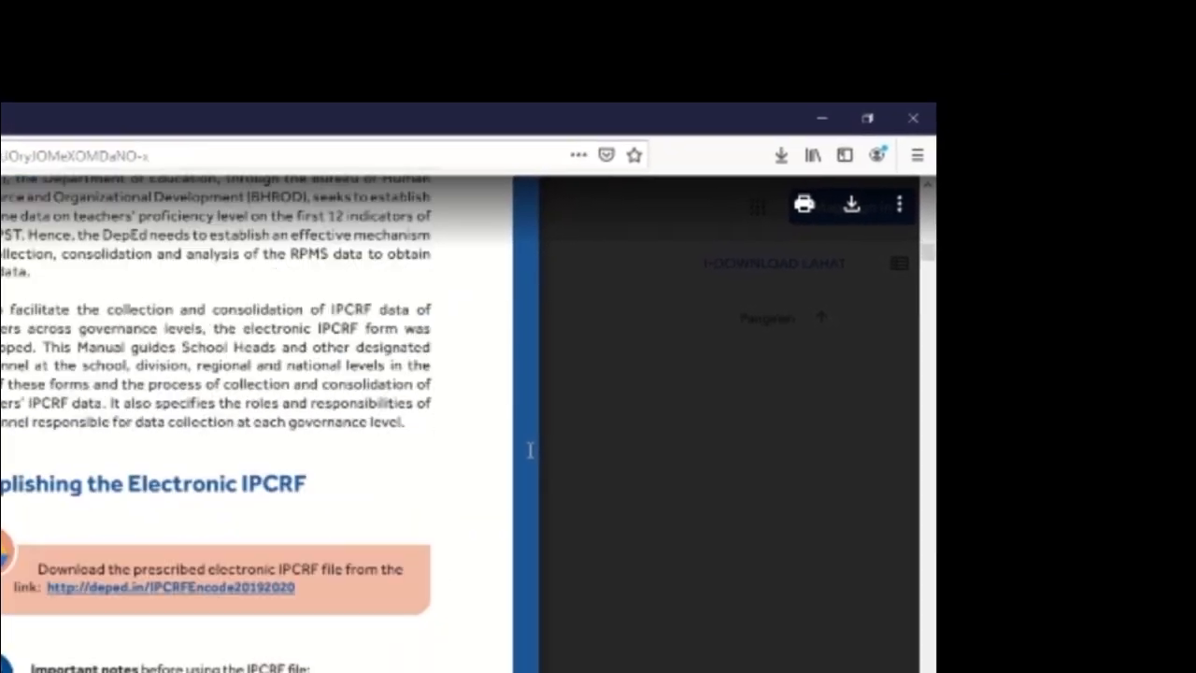
scroll(553, 438, down, 5)
scroll(464, 485, up, 7)
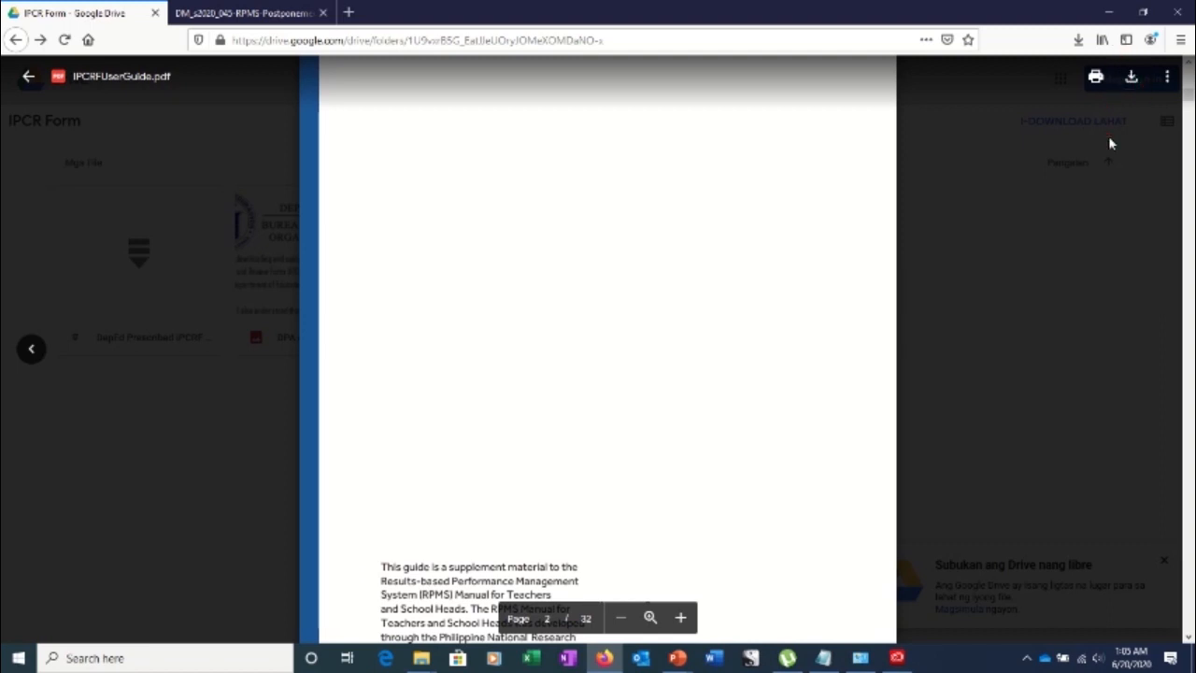
Close and reopen the IPCRFUserGuide.pdf preview, then start downloading the guide
key(Escape)
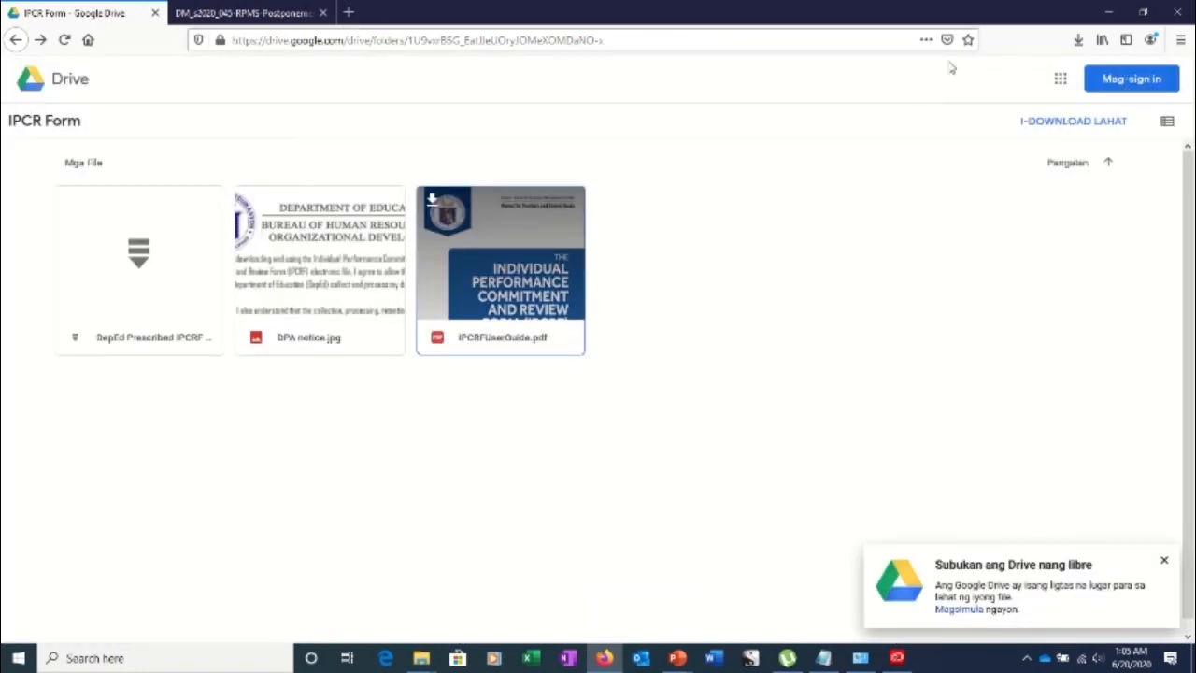
double_click(523, 279)
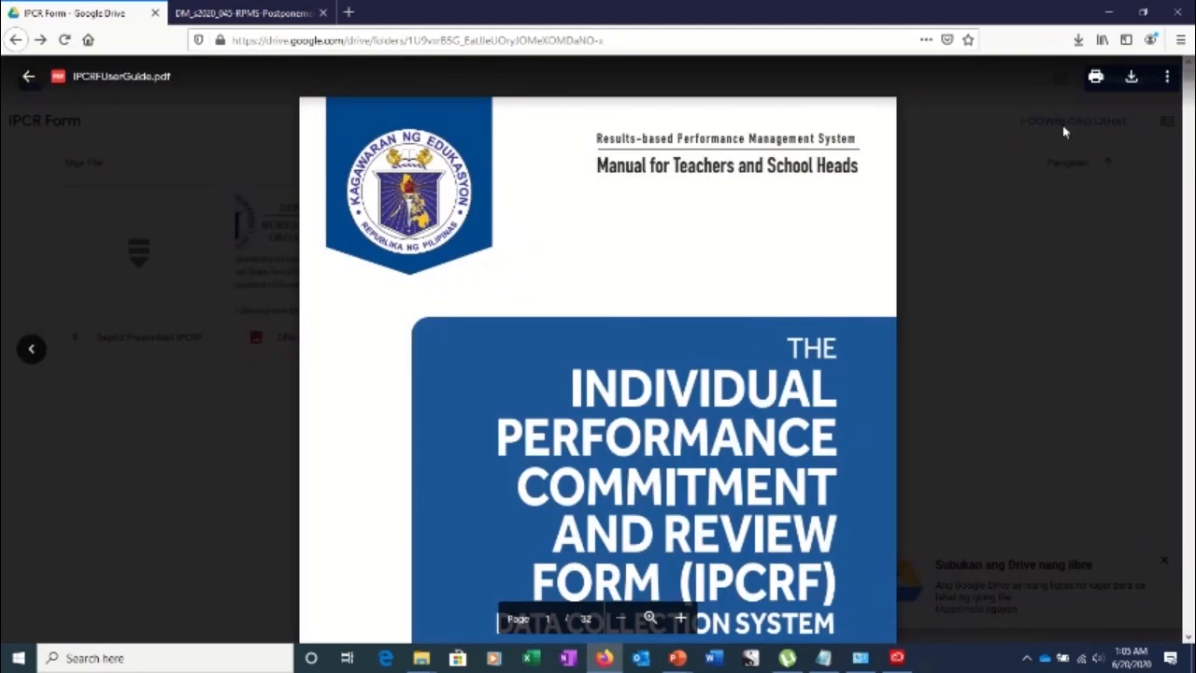
click(1132, 78)
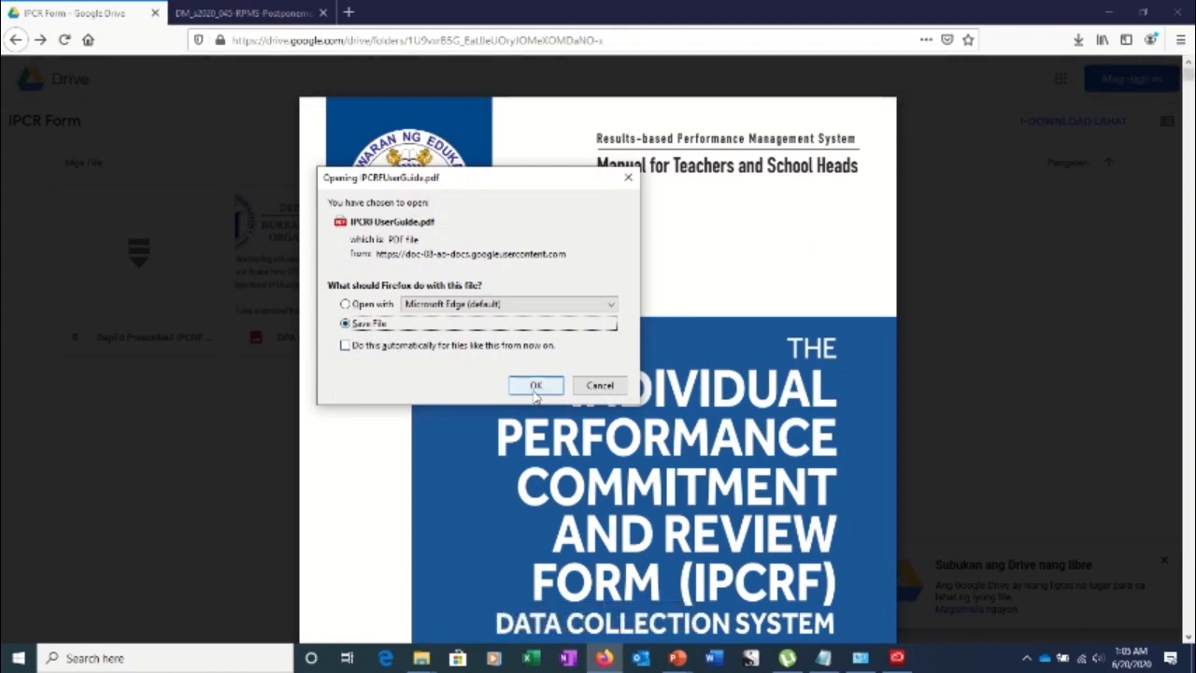
Save IPCRFUserGuide.pdf (10.4 MB) to Downloads, check it in the folder, then close that window
click(536, 386)
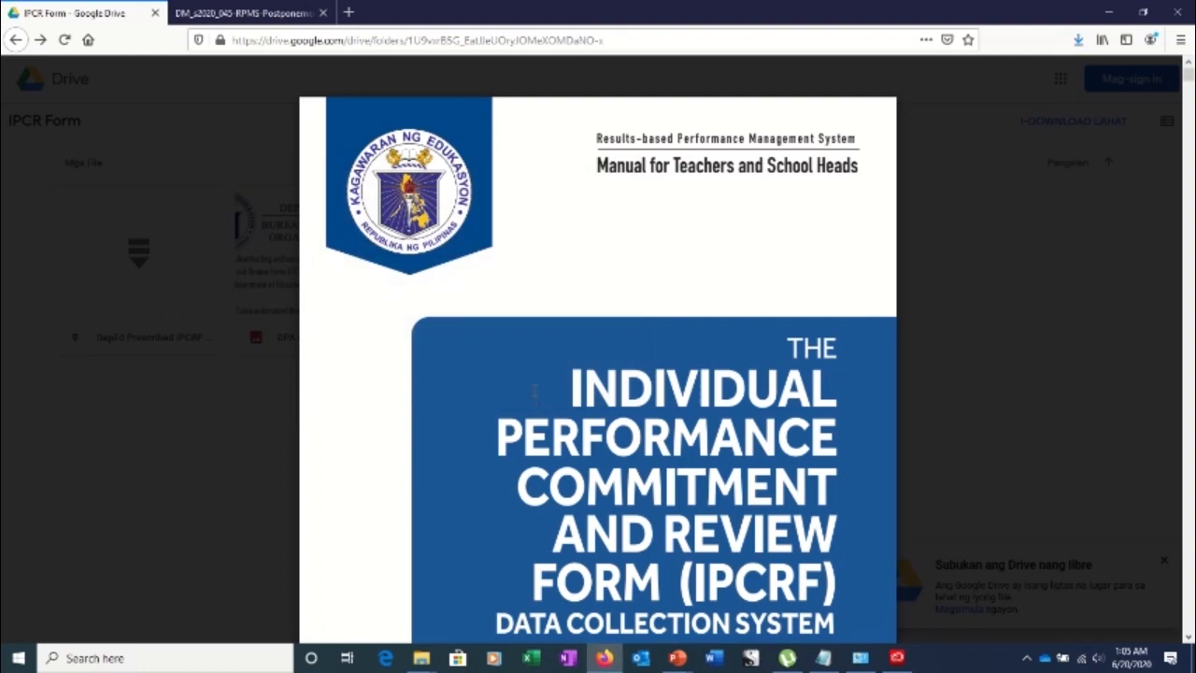
click(1078, 42)
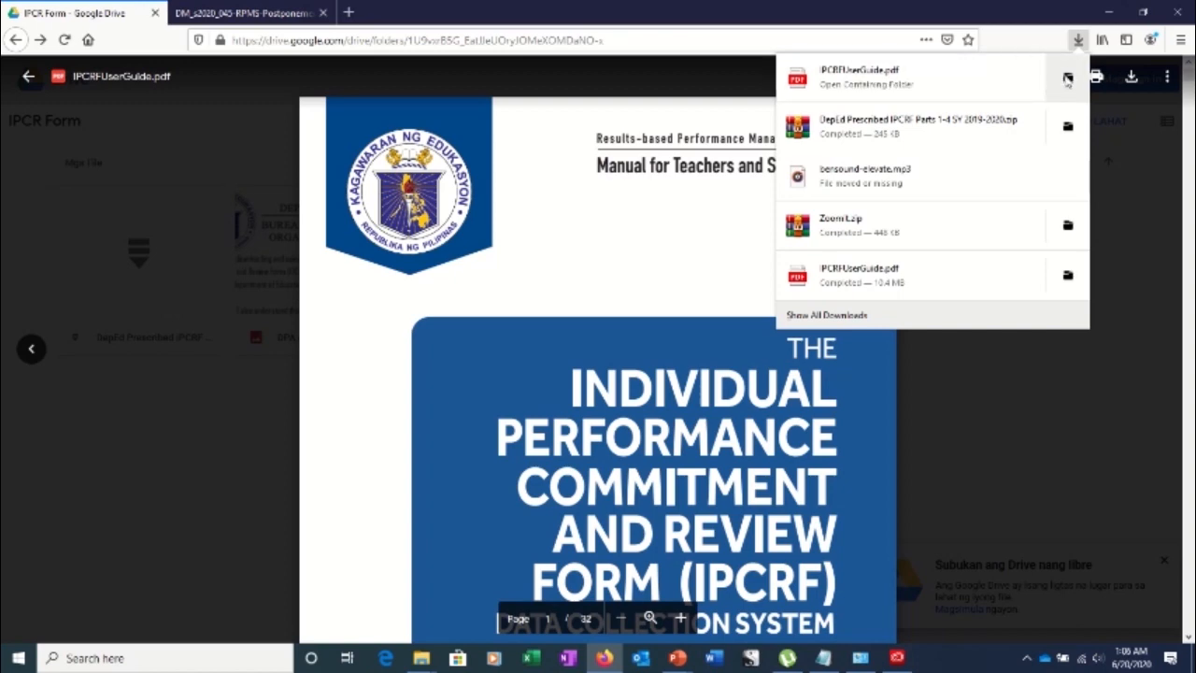
click(1067, 80)
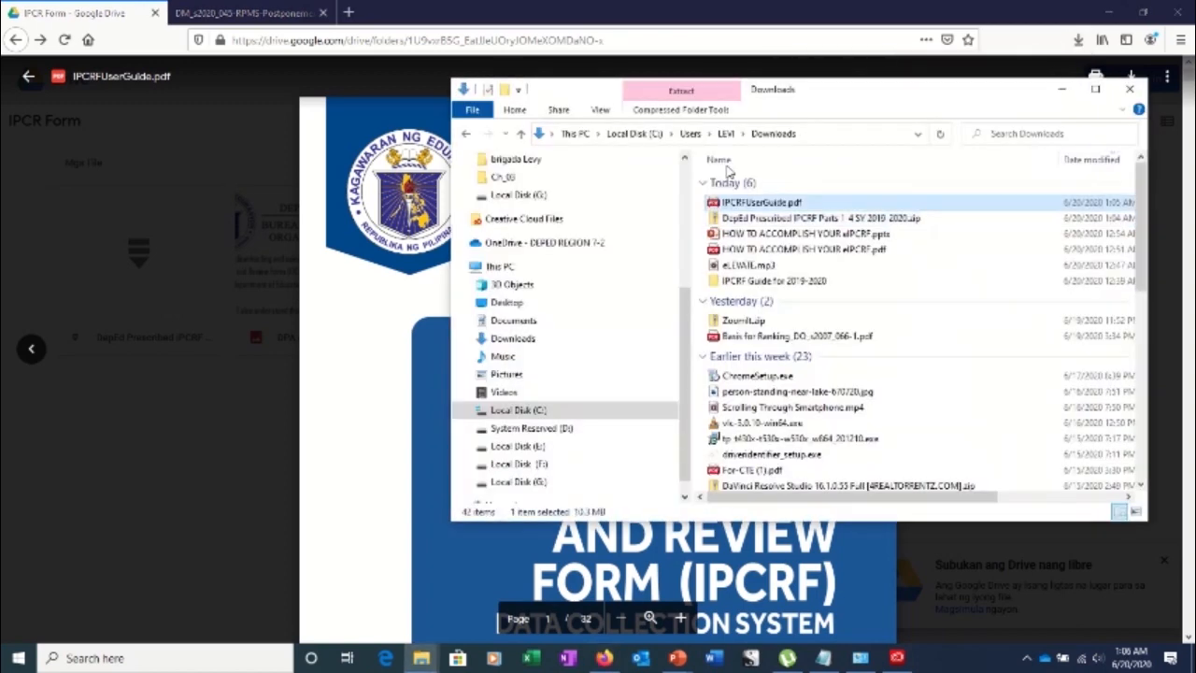
click(1131, 94)
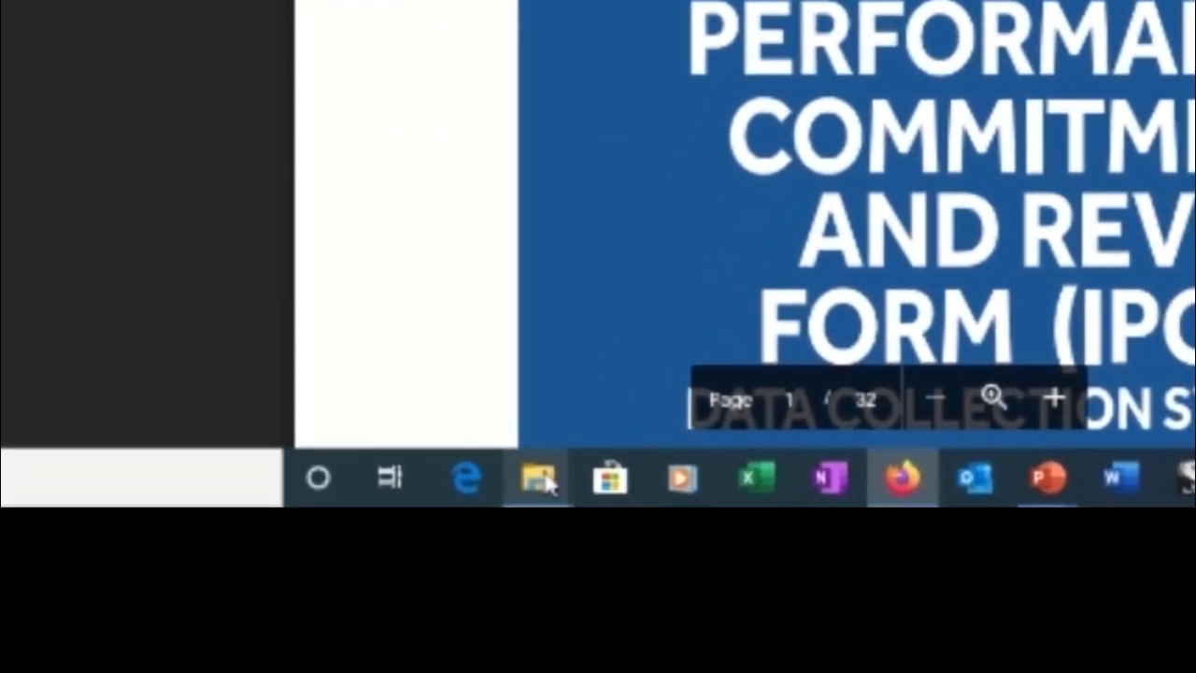
Bring the File Explorer window forward and go to the Downloads folder
mouse_move(542, 481)
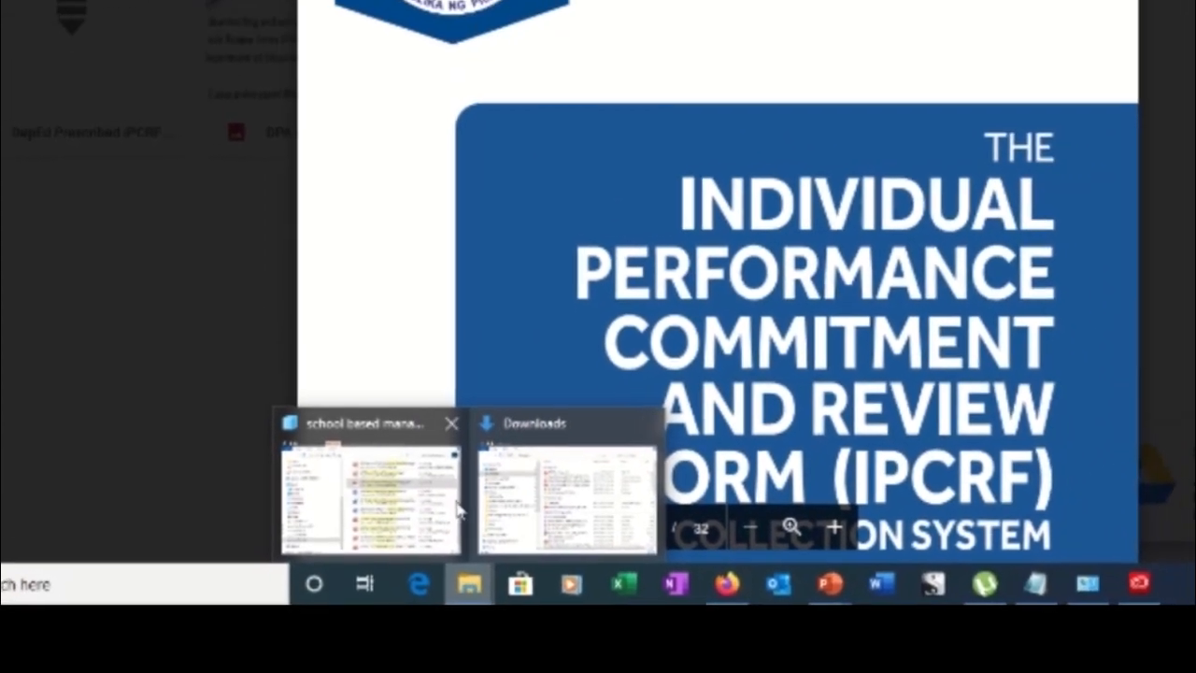
click(457, 507)
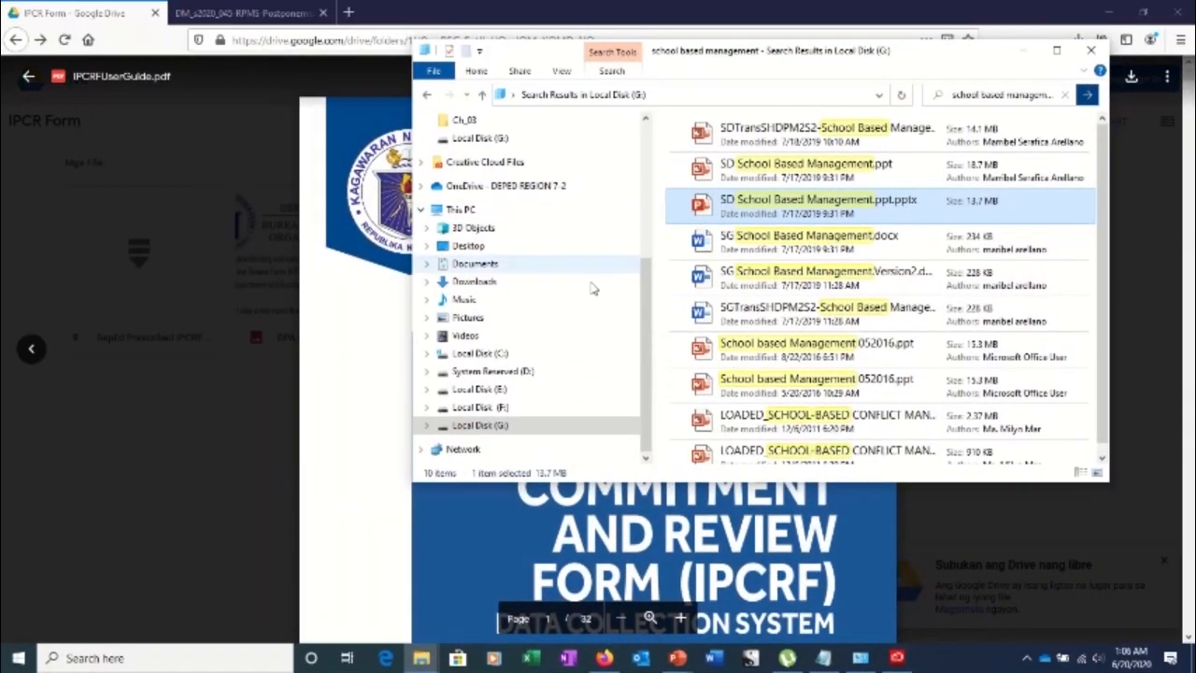
drag(641, 323, 660, 137)
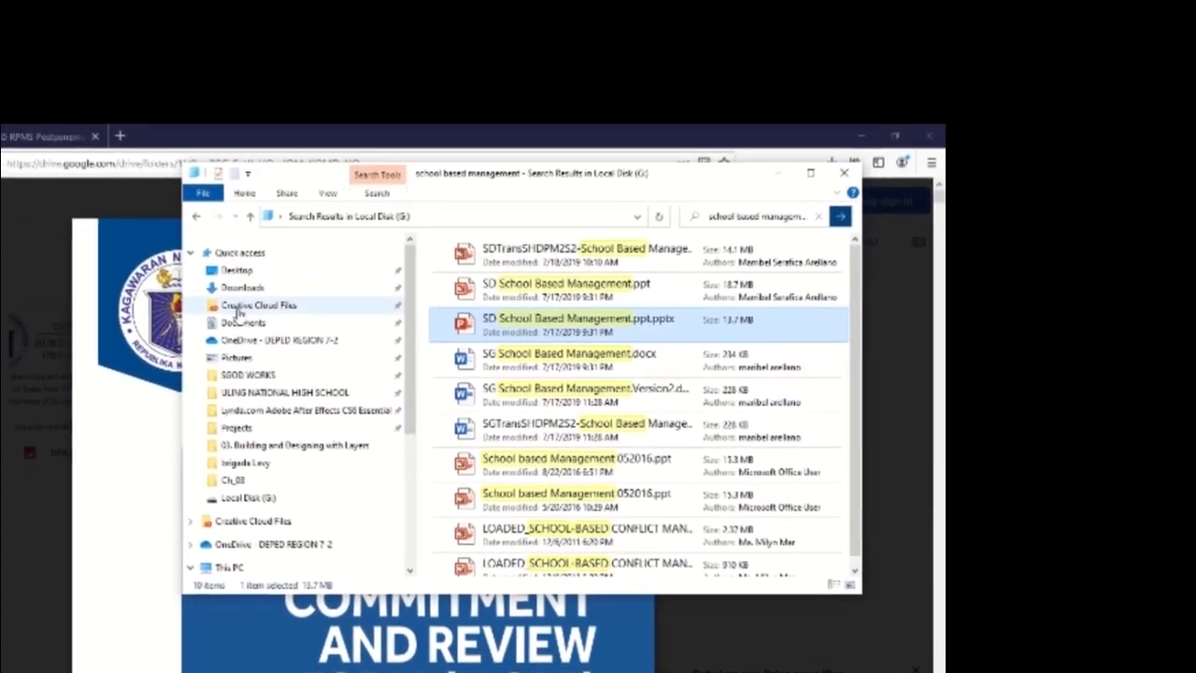
click(242, 288)
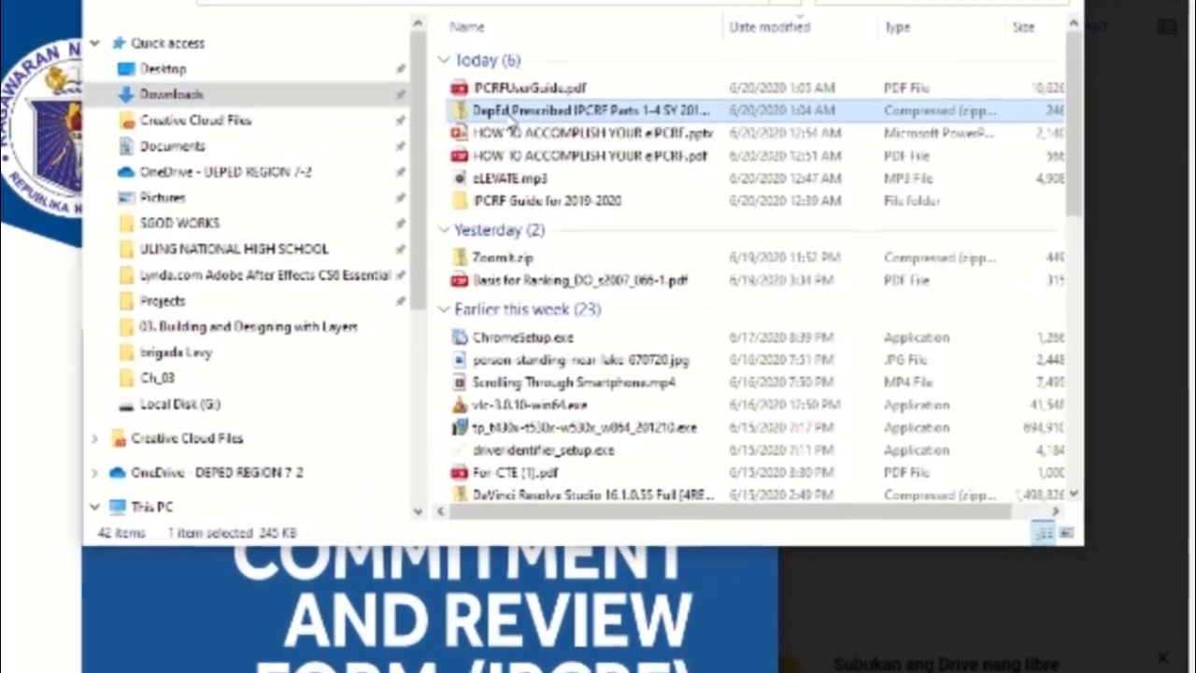
Choose Extract All on the DepEd Prescribed IPCRF Parts 1-4 SY 2019-2020 zip
right_click(594, 150)
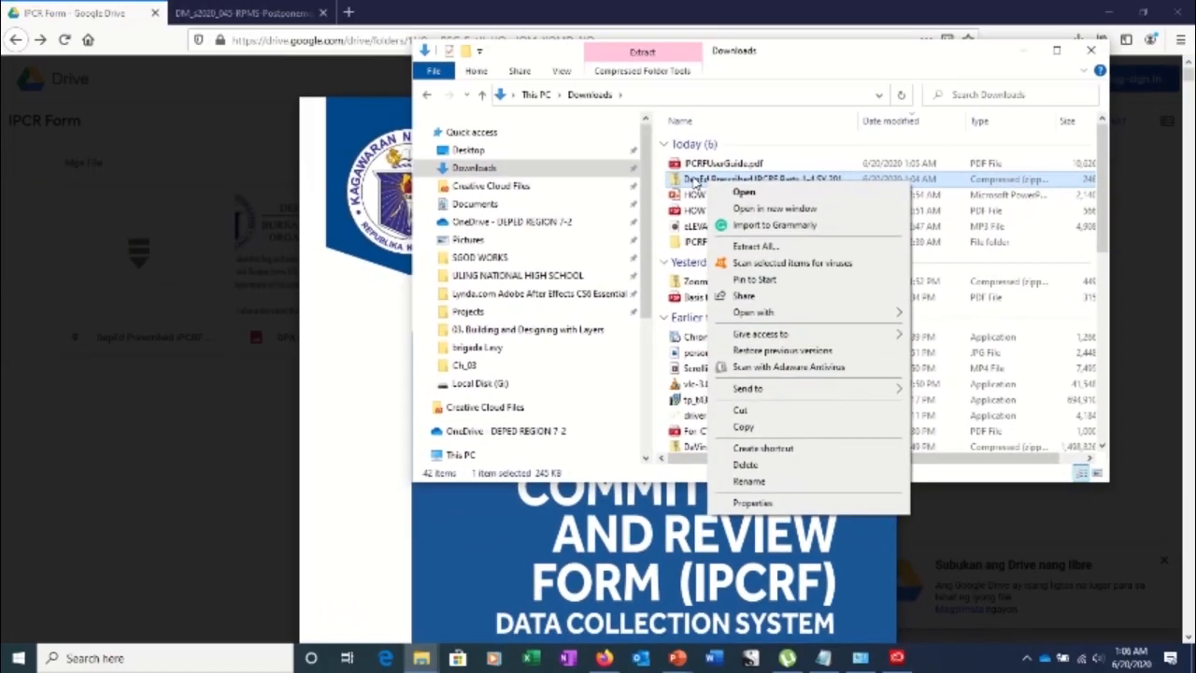
click(527, 132)
right_click(695, 180)
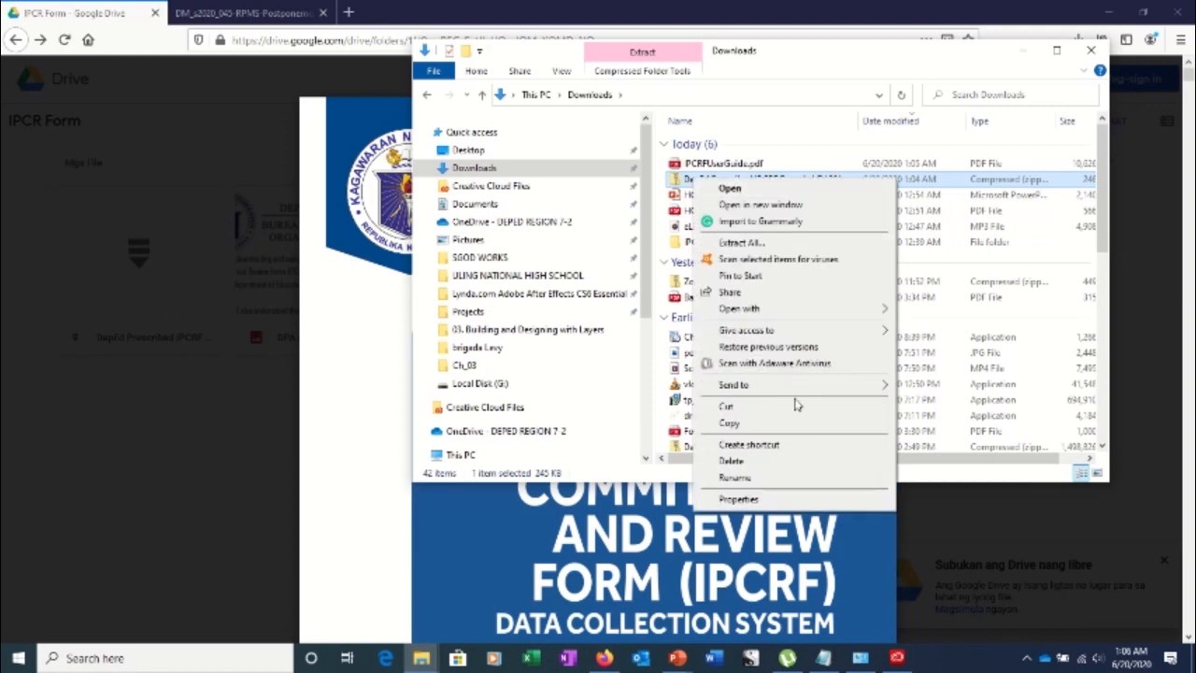
click(736, 244)
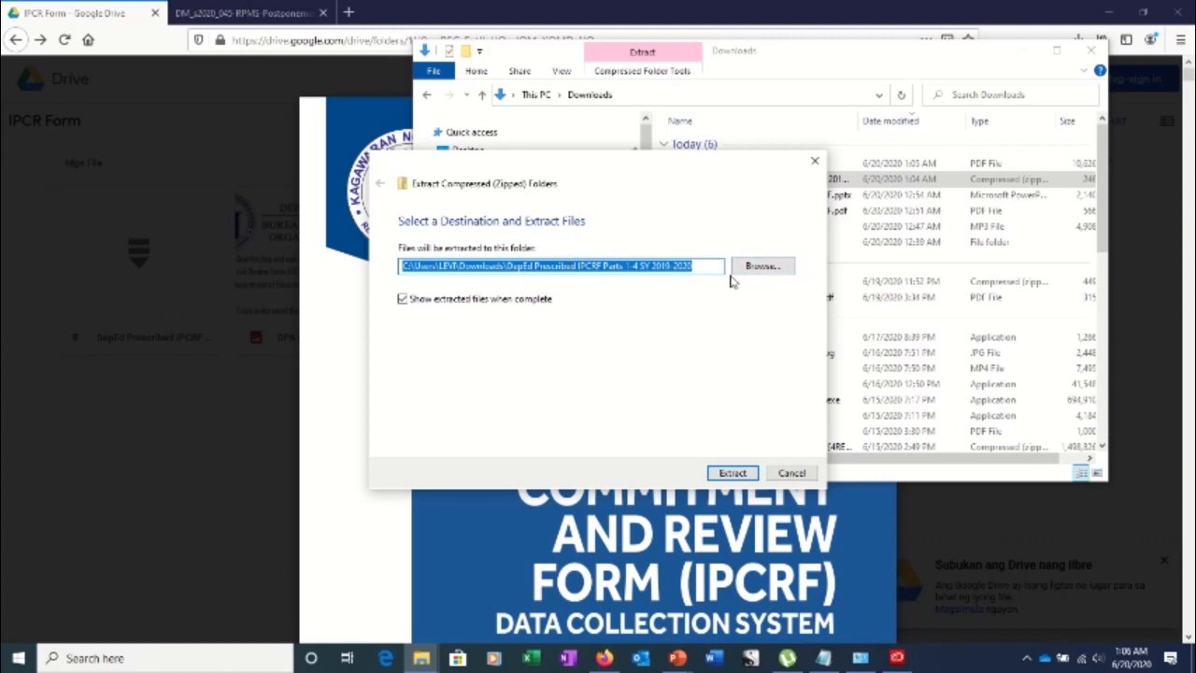
Browse for a destination and create a new folder named E IPCRF in Documents
click(762, 267)
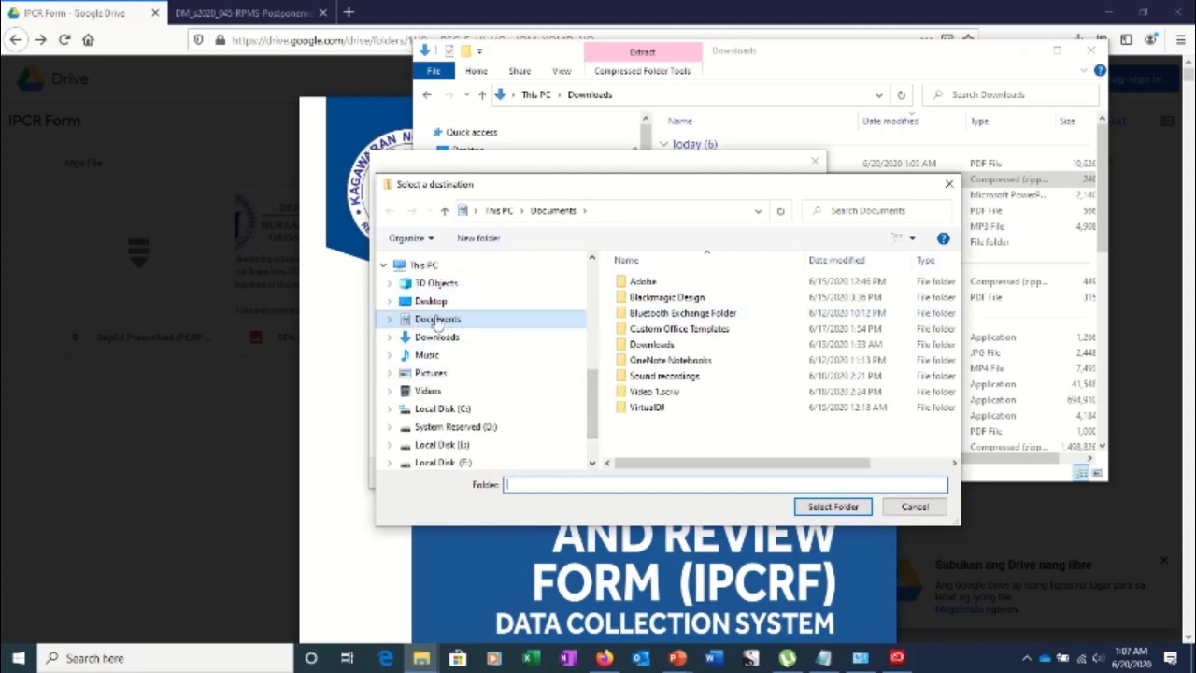
right_click(640, 440)
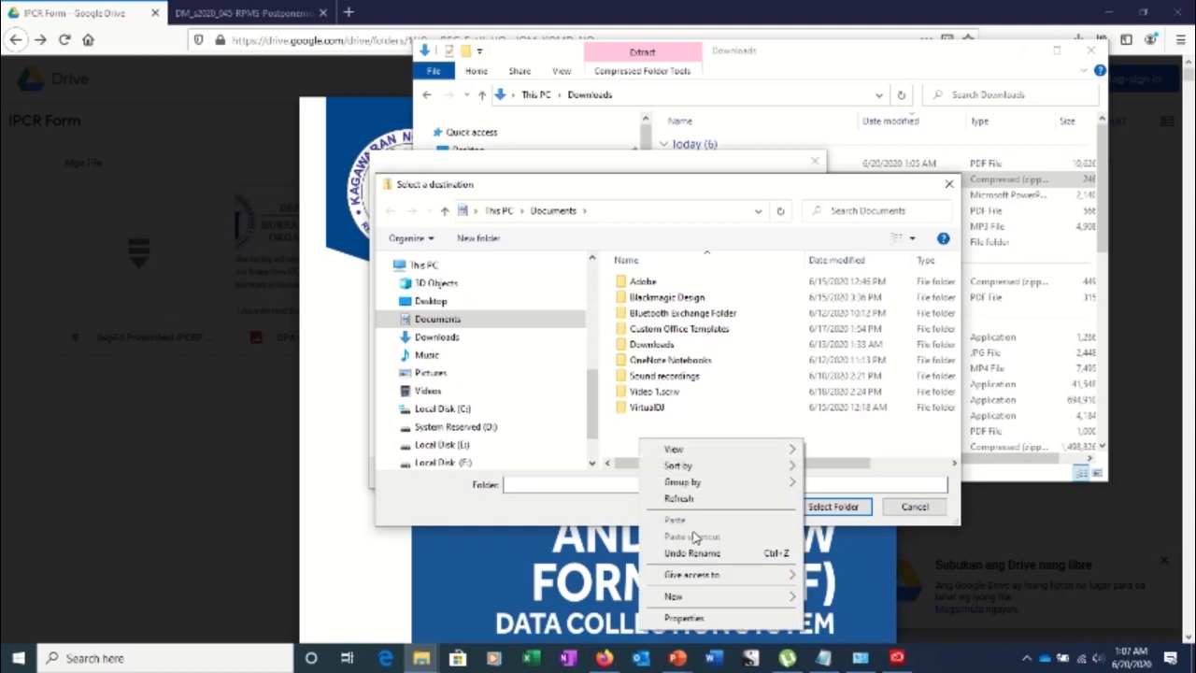
mouse_move(713, 598)
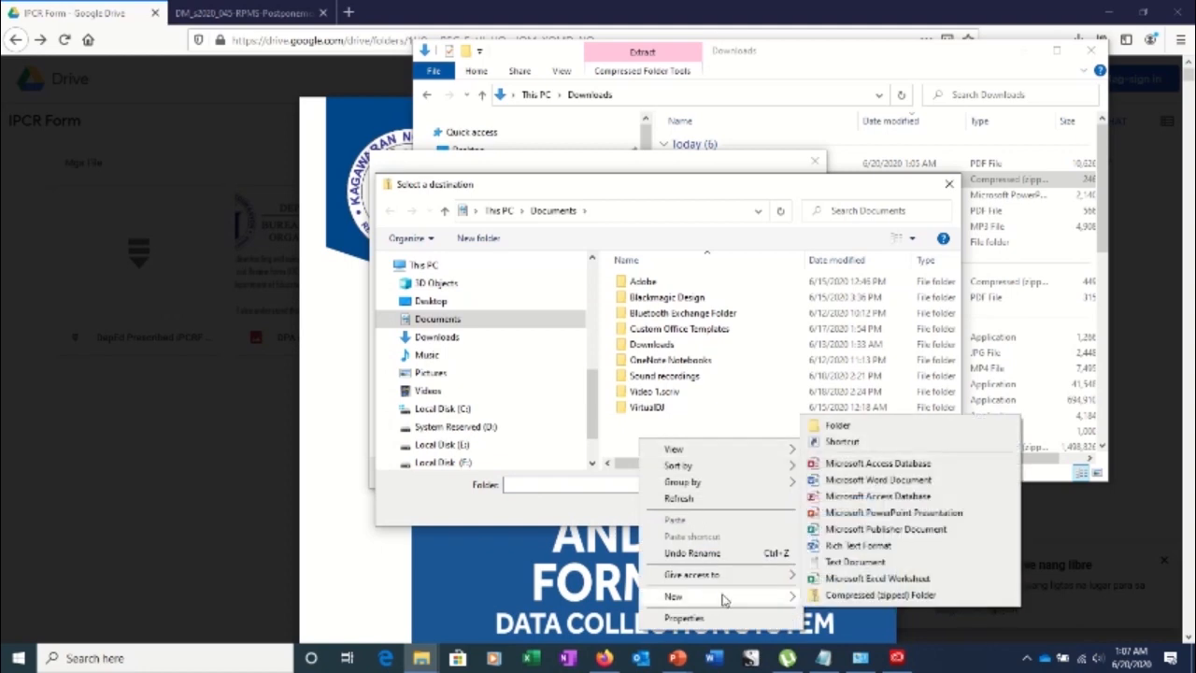
click(836, 427)
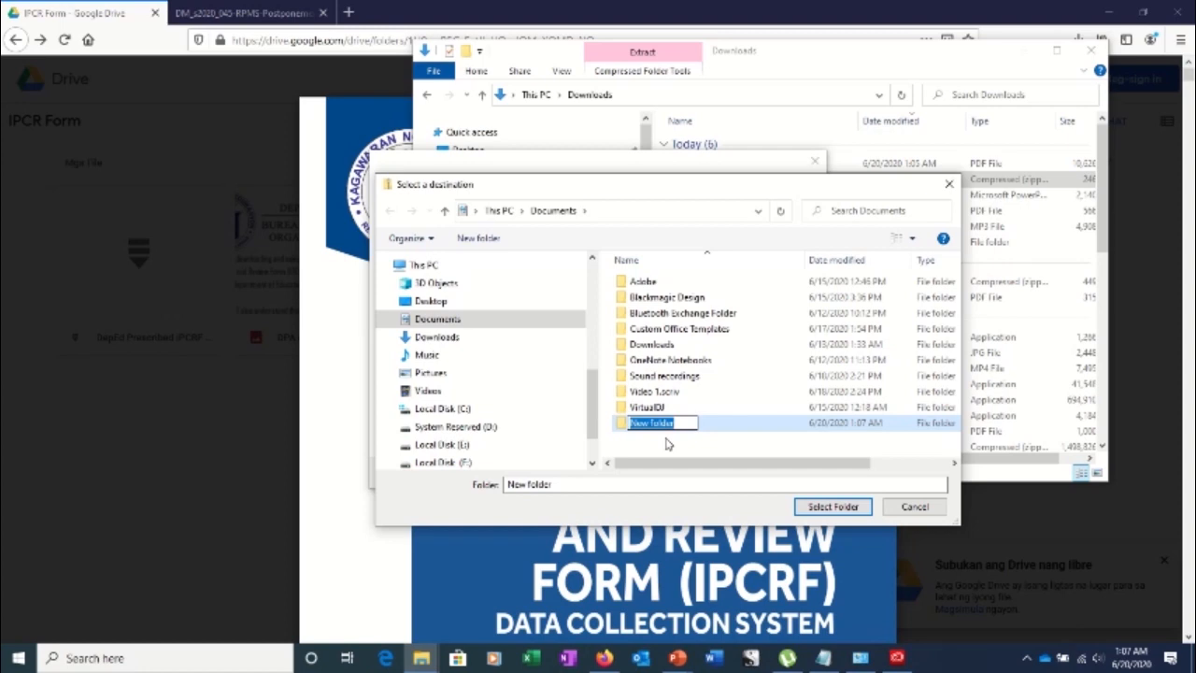
text(I)
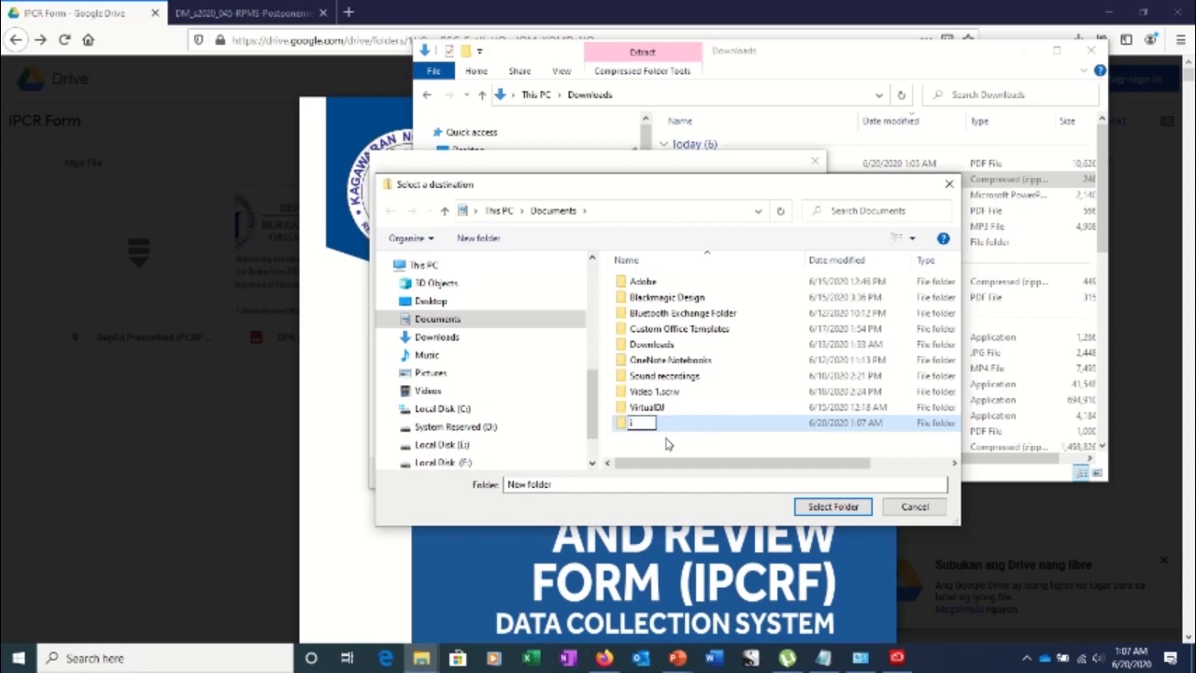
text(P)
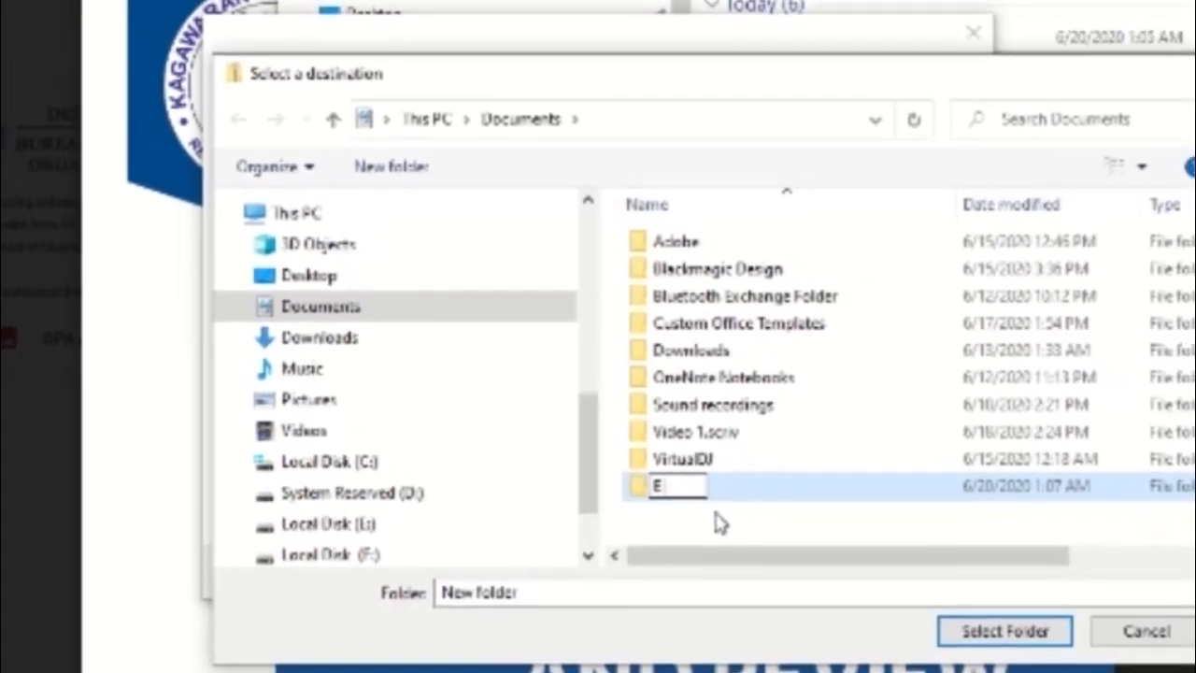
text( ipc)
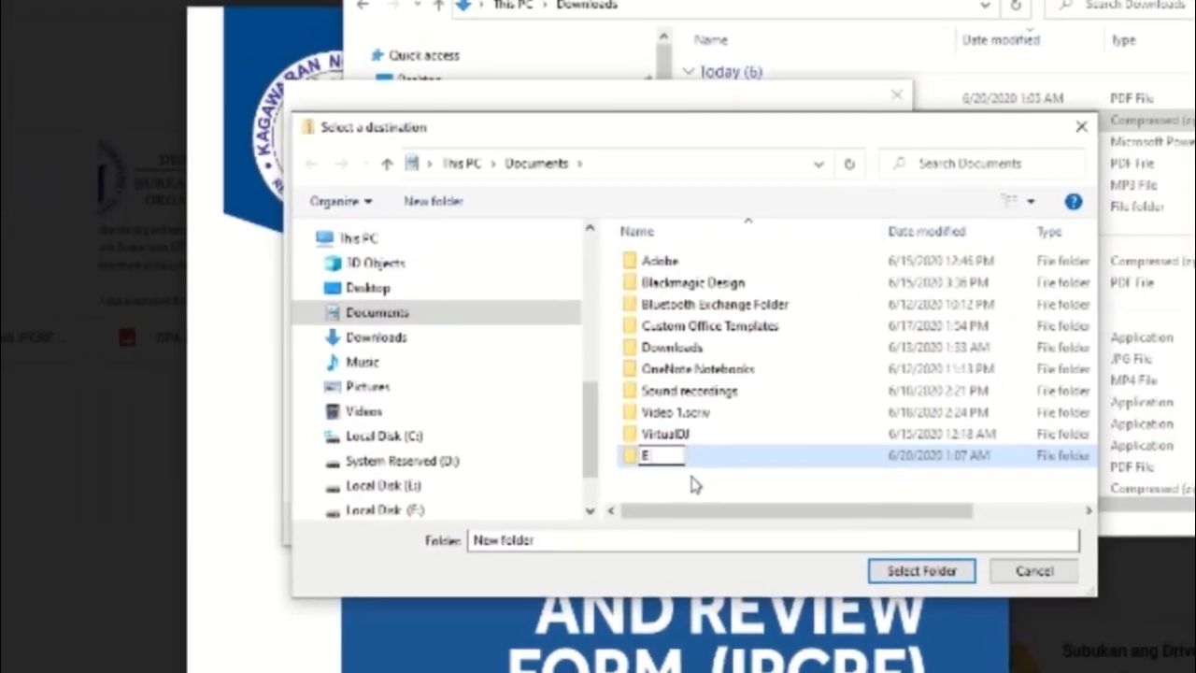
text(R)
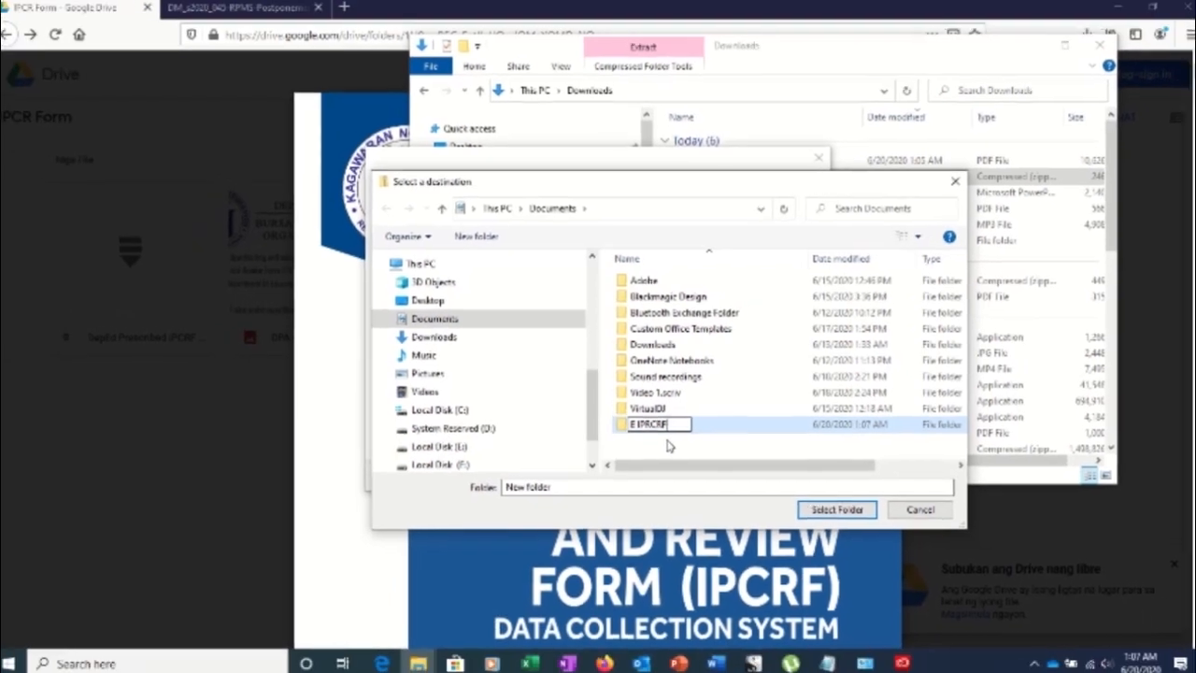
text(F)
key(Return)
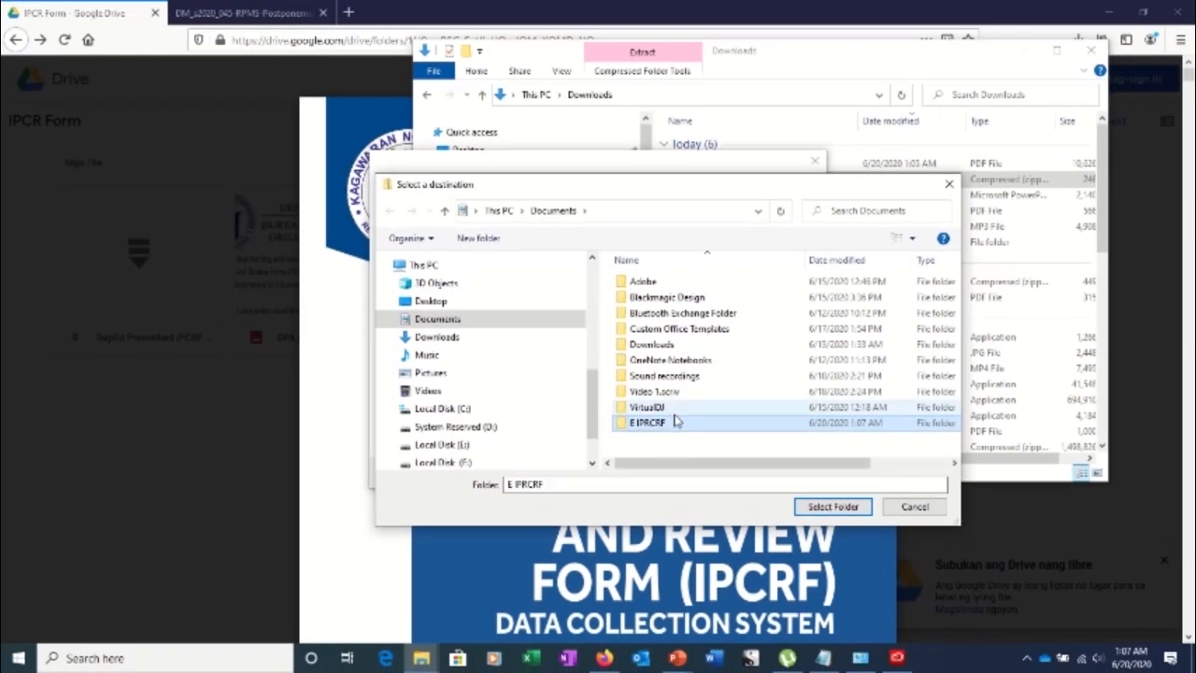
Set Documents\E IPCRF as the extraction destination and extract the zip there
click(675, 422)
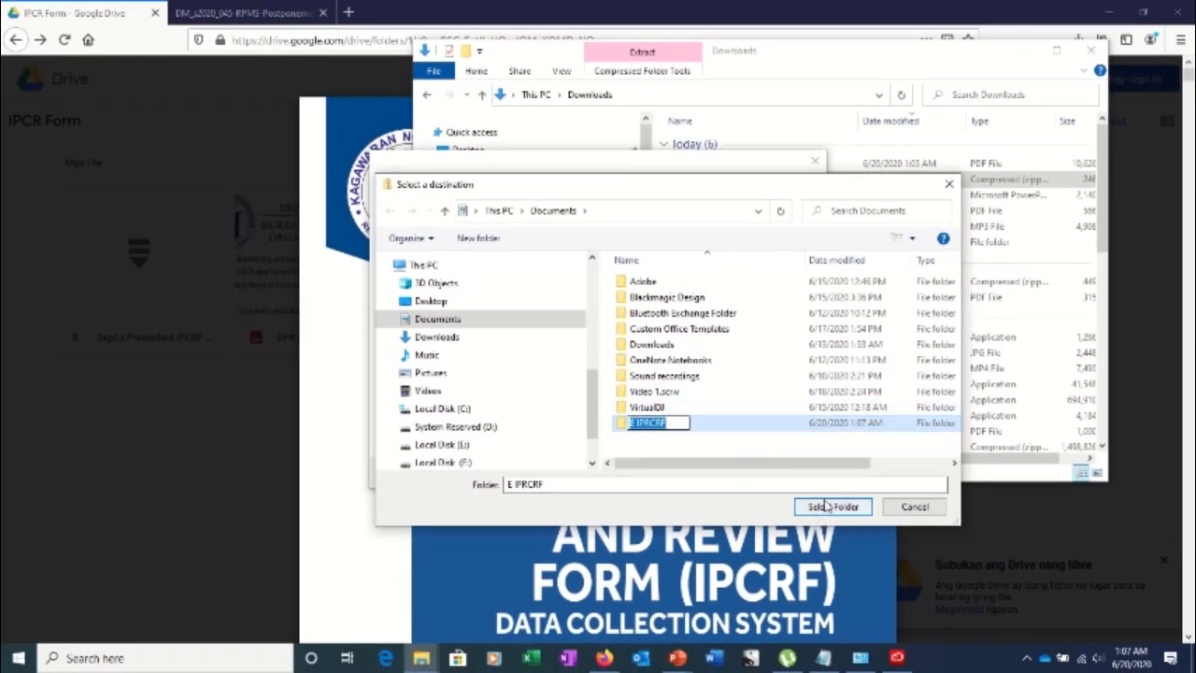
click(746, 426)
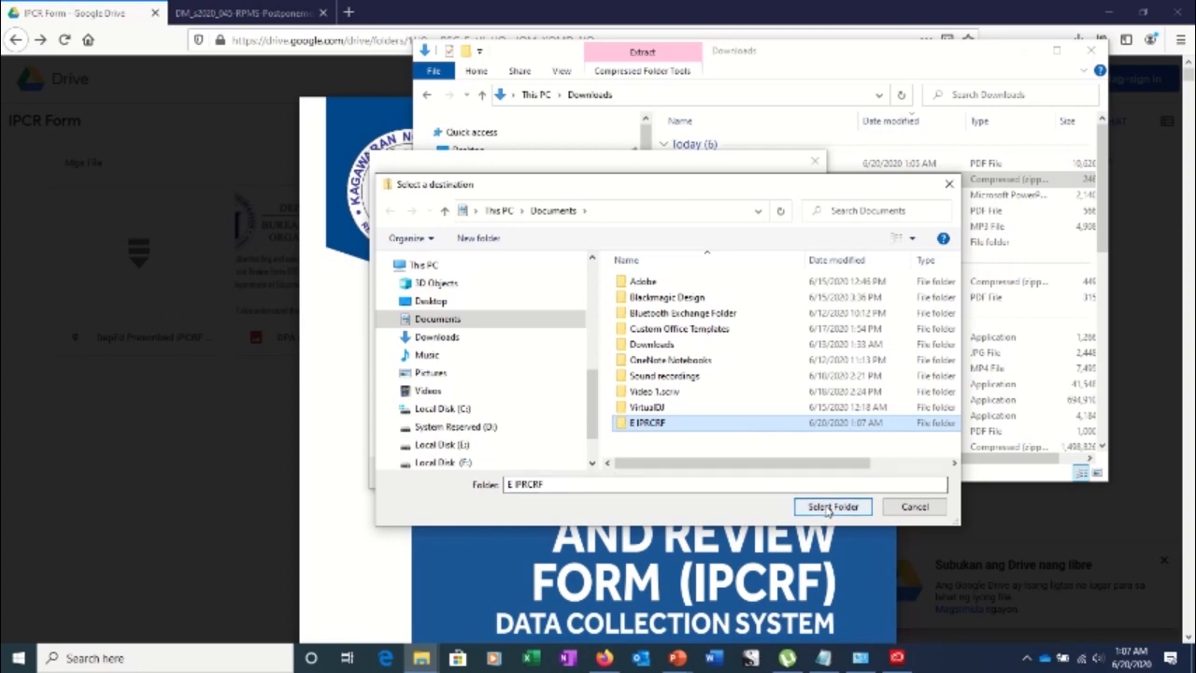
click(831, 507)
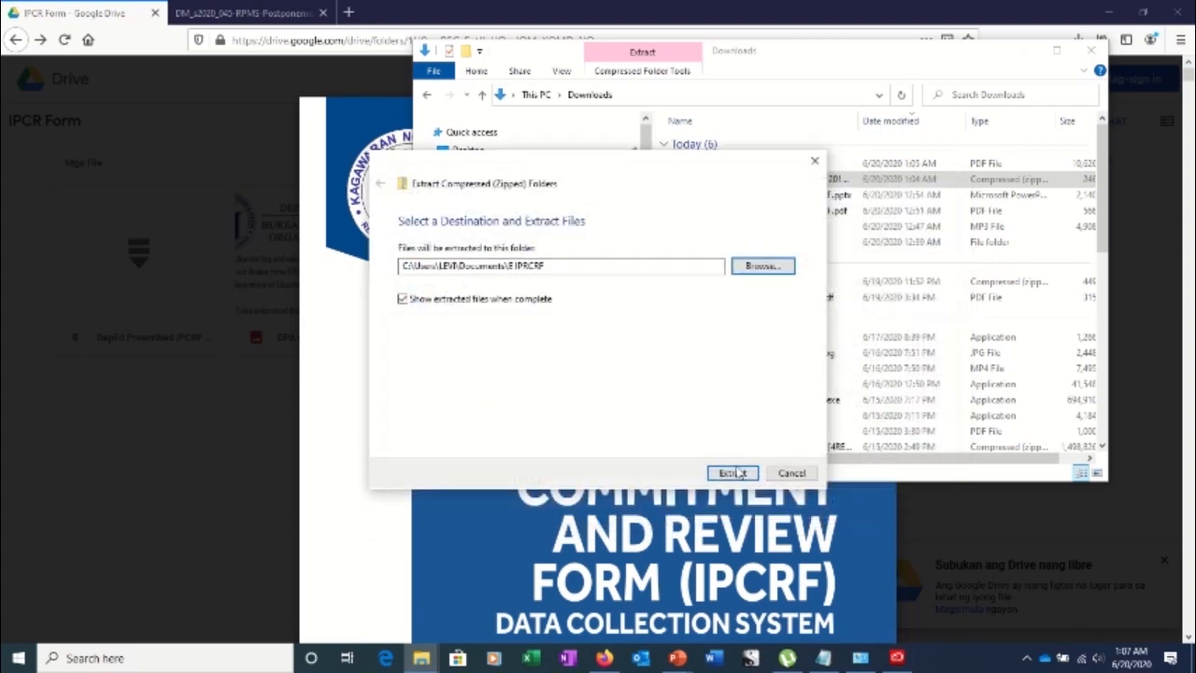
click(734, 474)
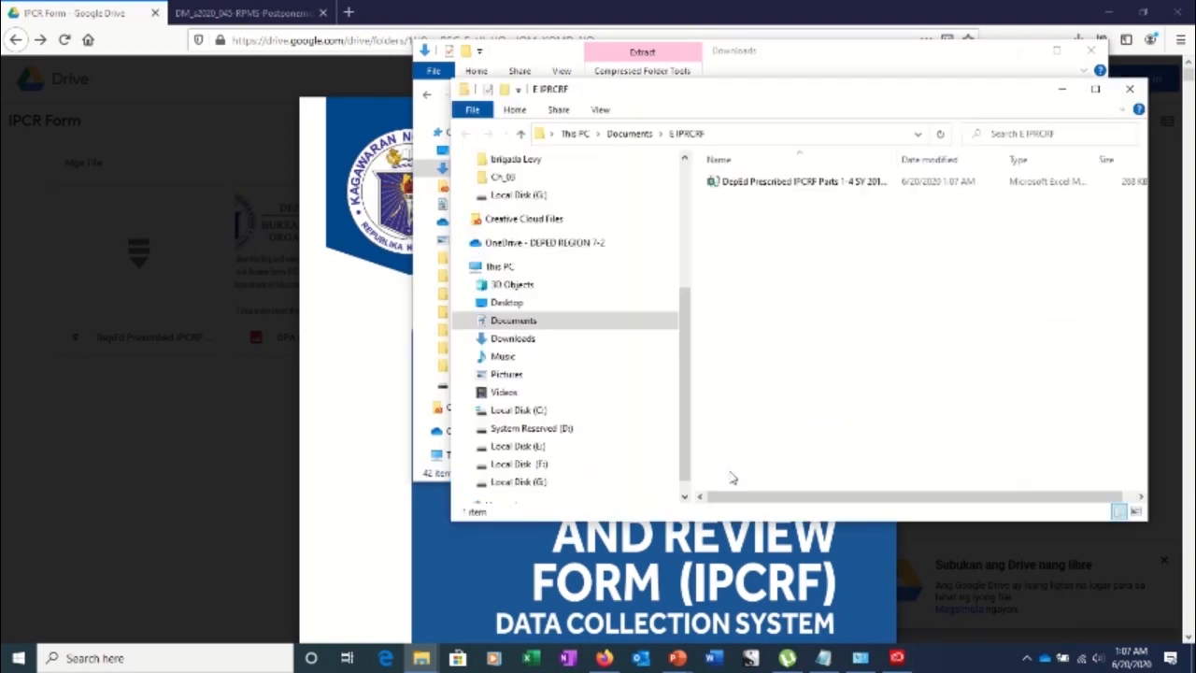
Maximize the E IPCRF window and open the DepEd Prescribed IPCRF Parts 1-4 workbook in Excel
click(763, 191)
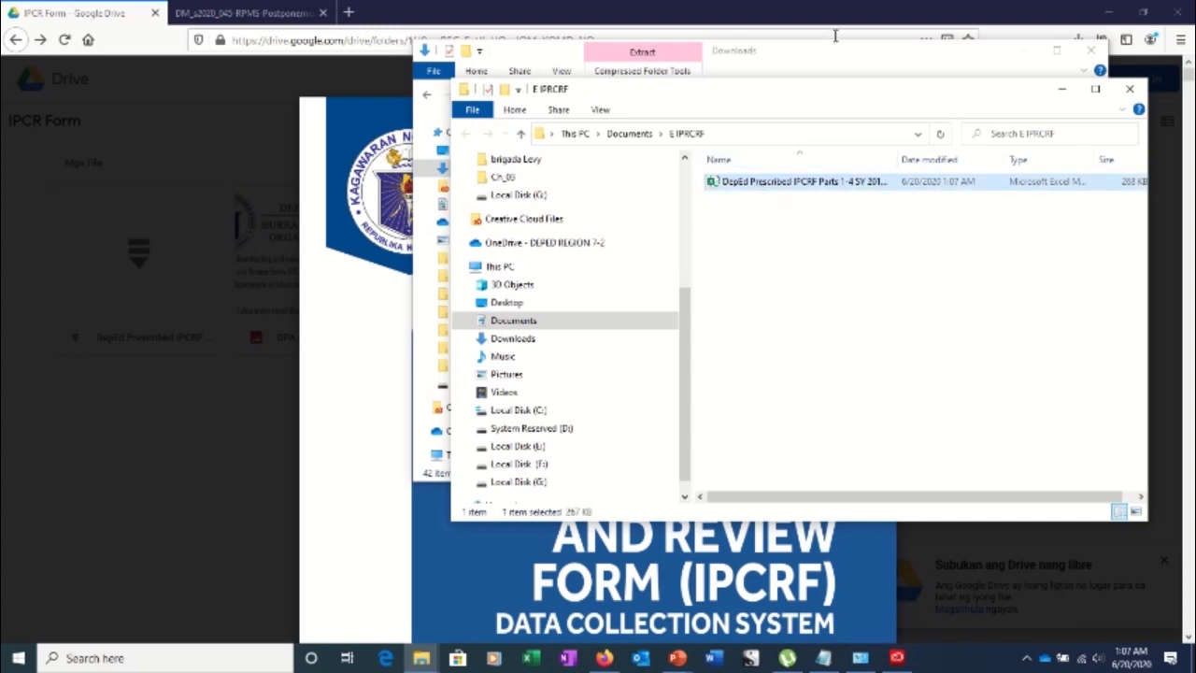
click(1095, 88)
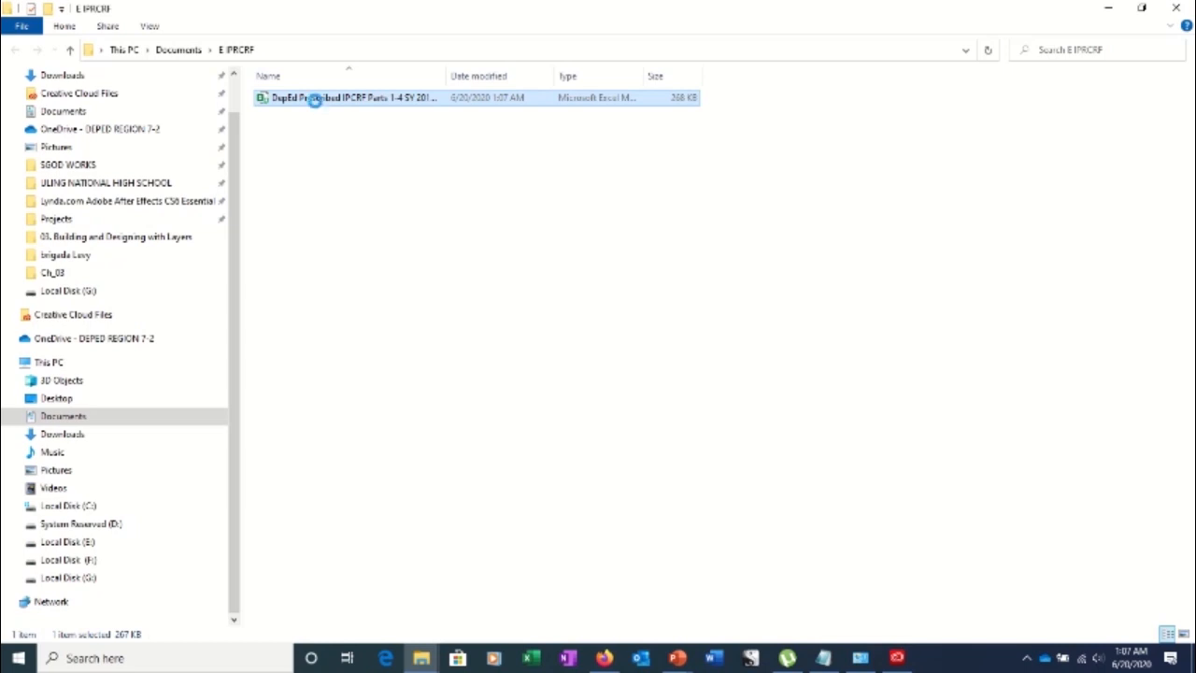
right_click(316, 101)
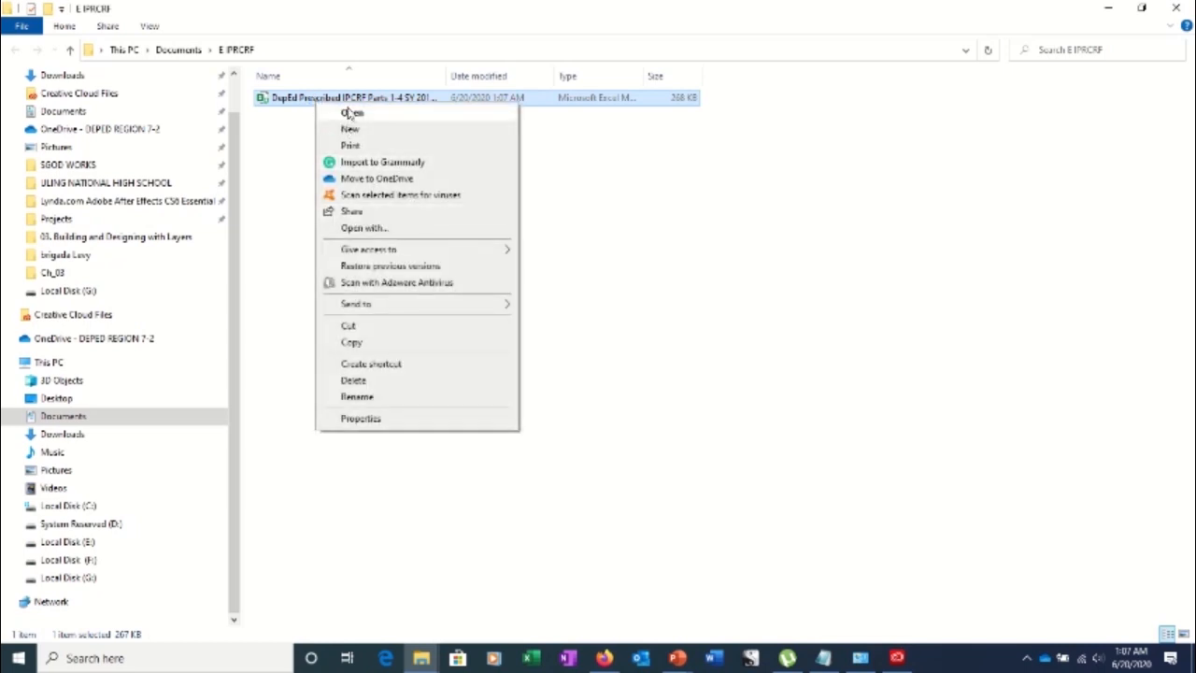
click(268, 148)
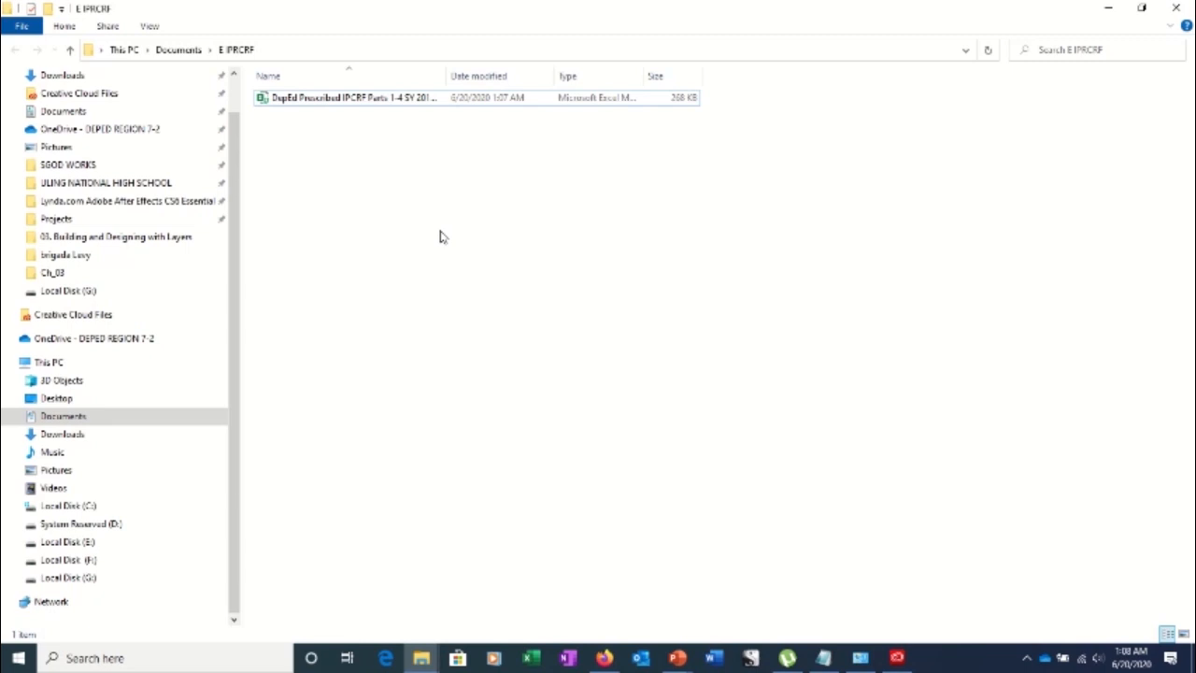
click(339, 103)
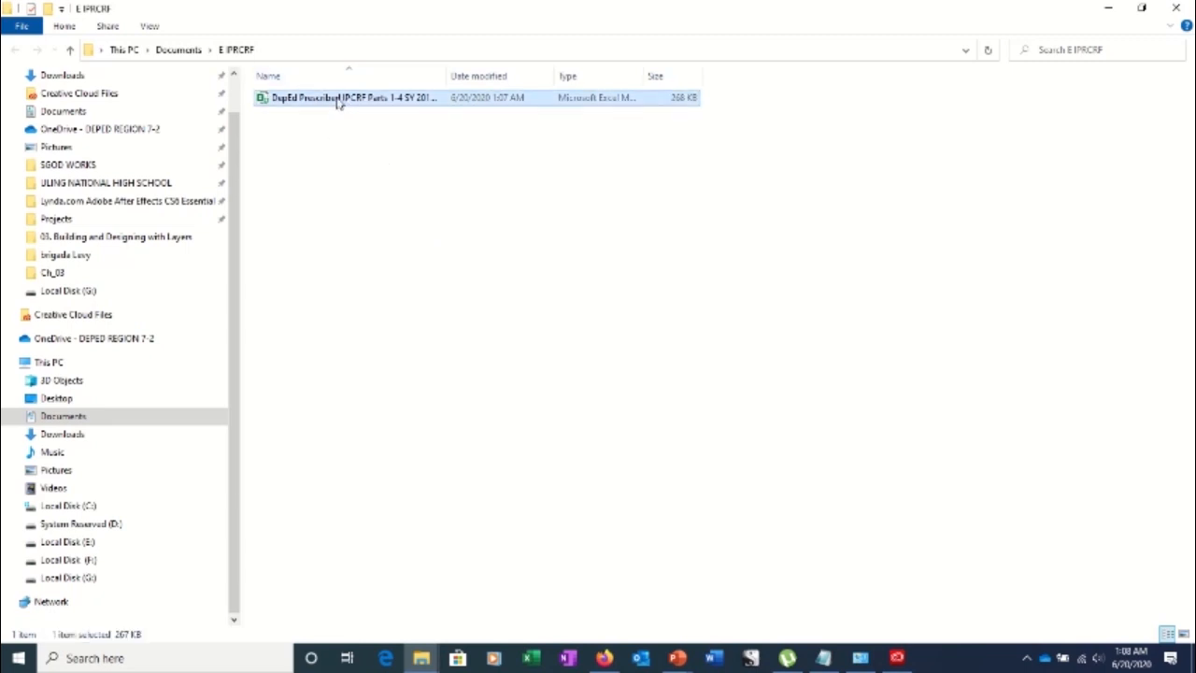
right_click(336, 105)
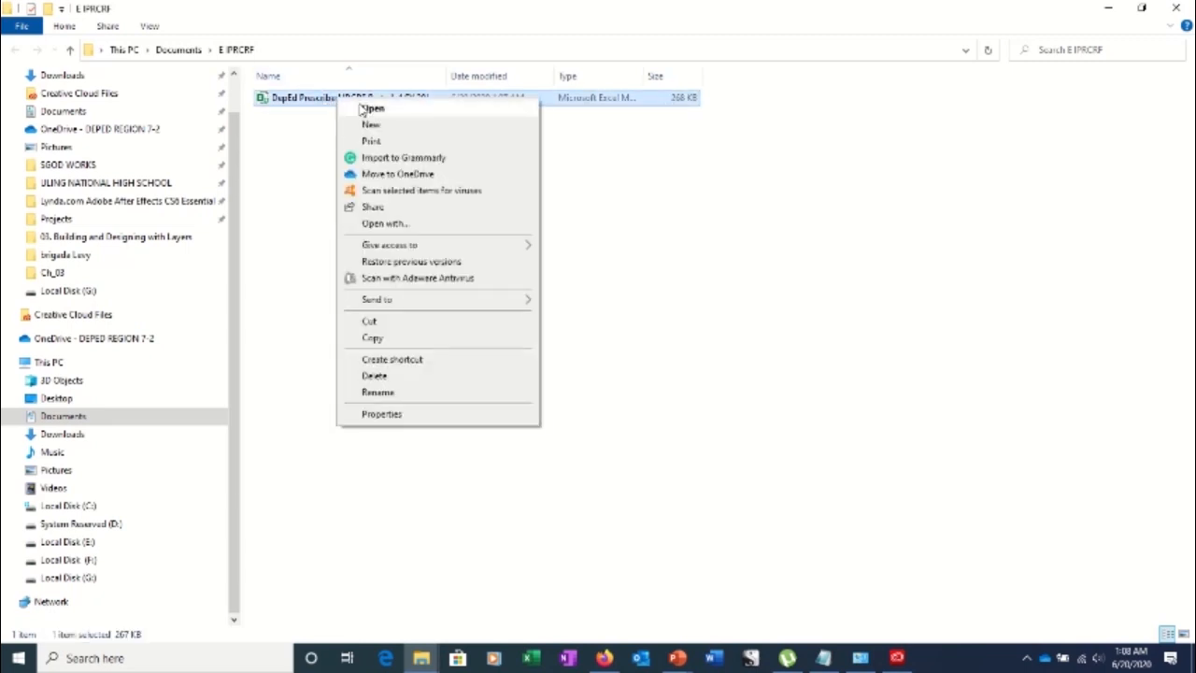
click(373, 108)
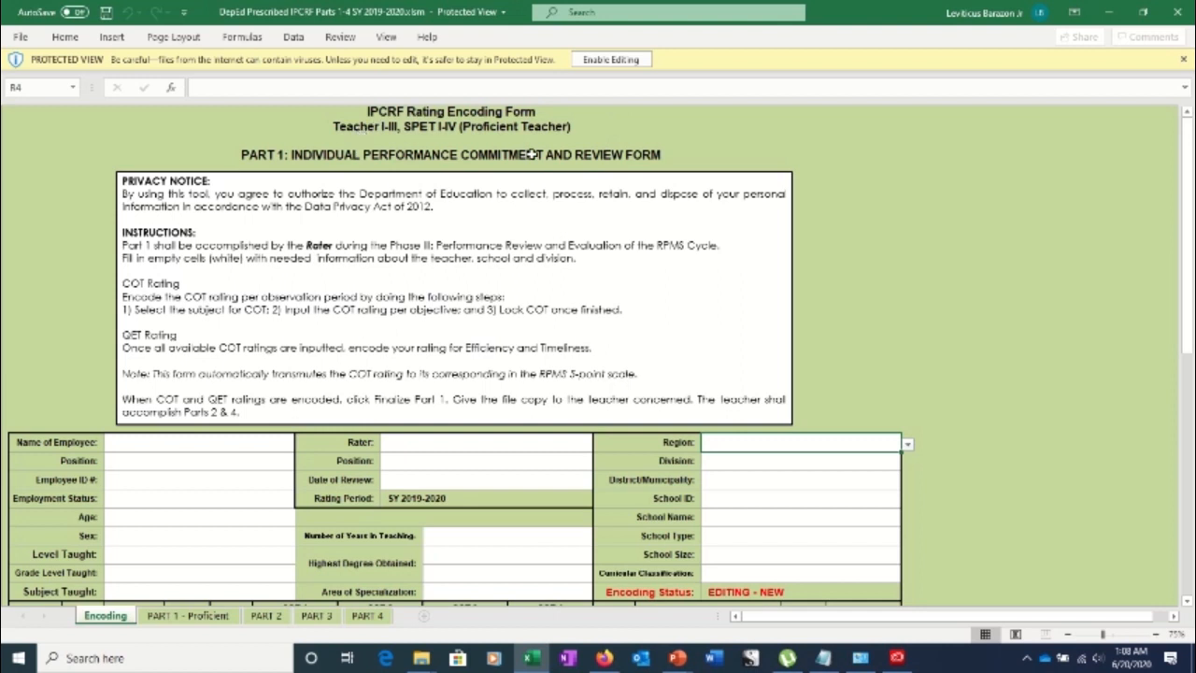
Enable editing on the protected-view IPCRF workbook so the Encoding sheet can be edited
click(610, 61)
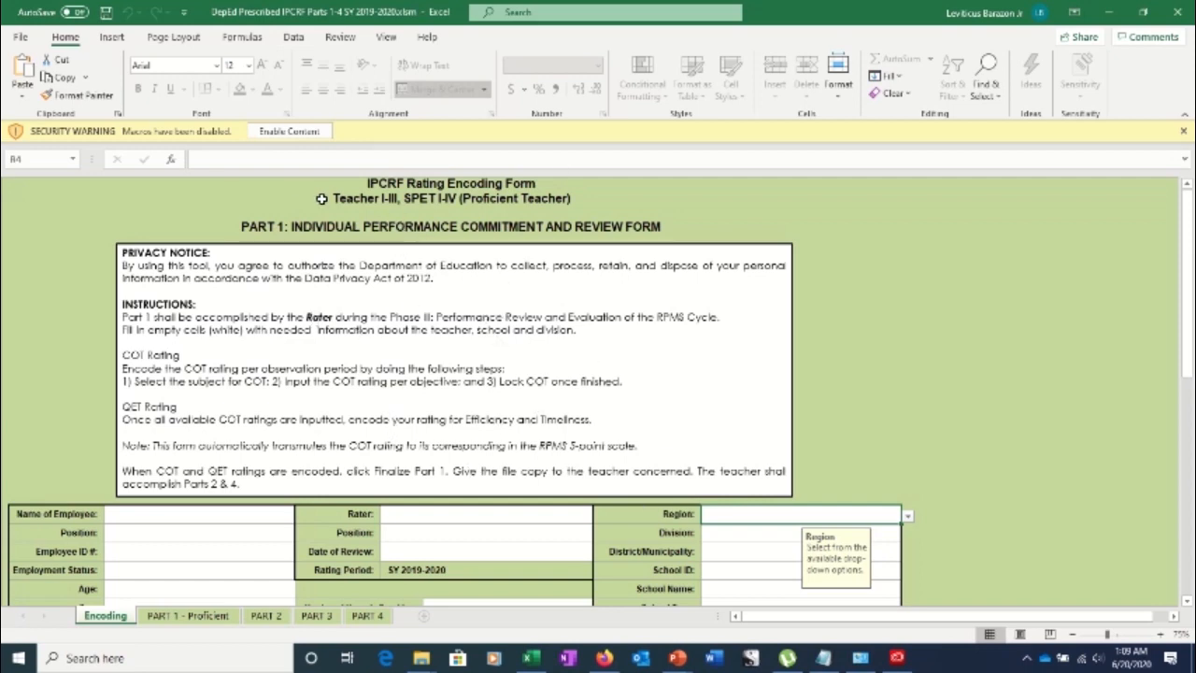
Enable the workbook's macros and briefly outline the school details fields
click(289, 132)
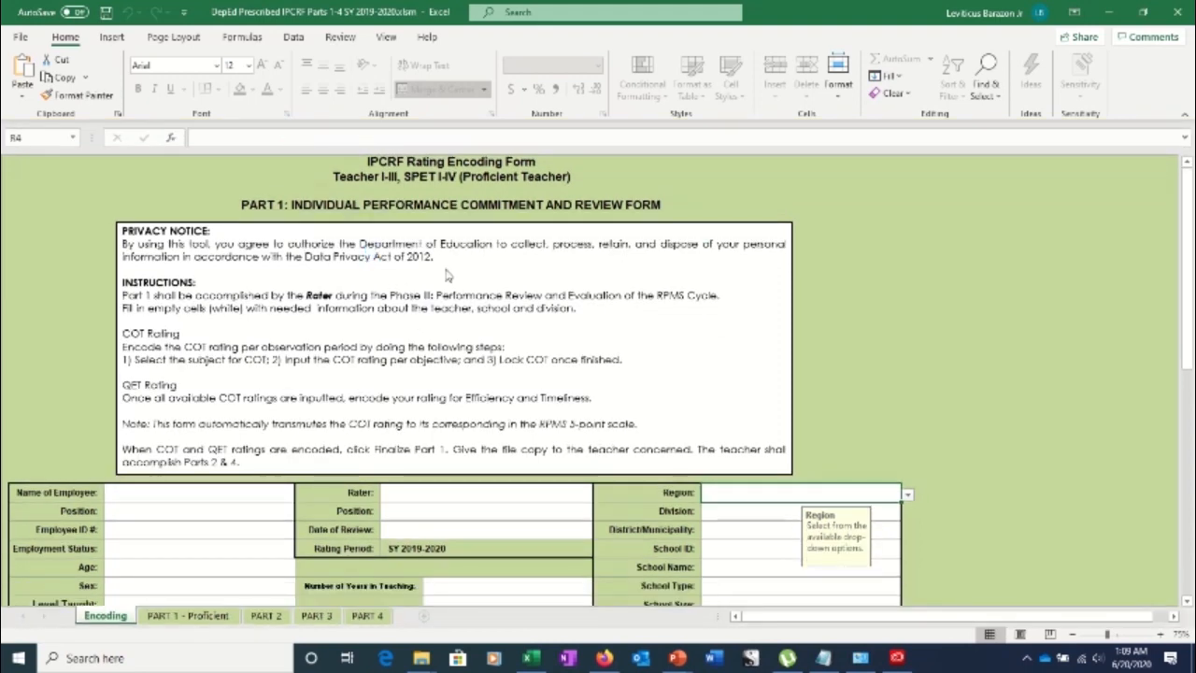
drag(1192, 299, 1169, 242)
drag(1192, 309, 1188, 318)
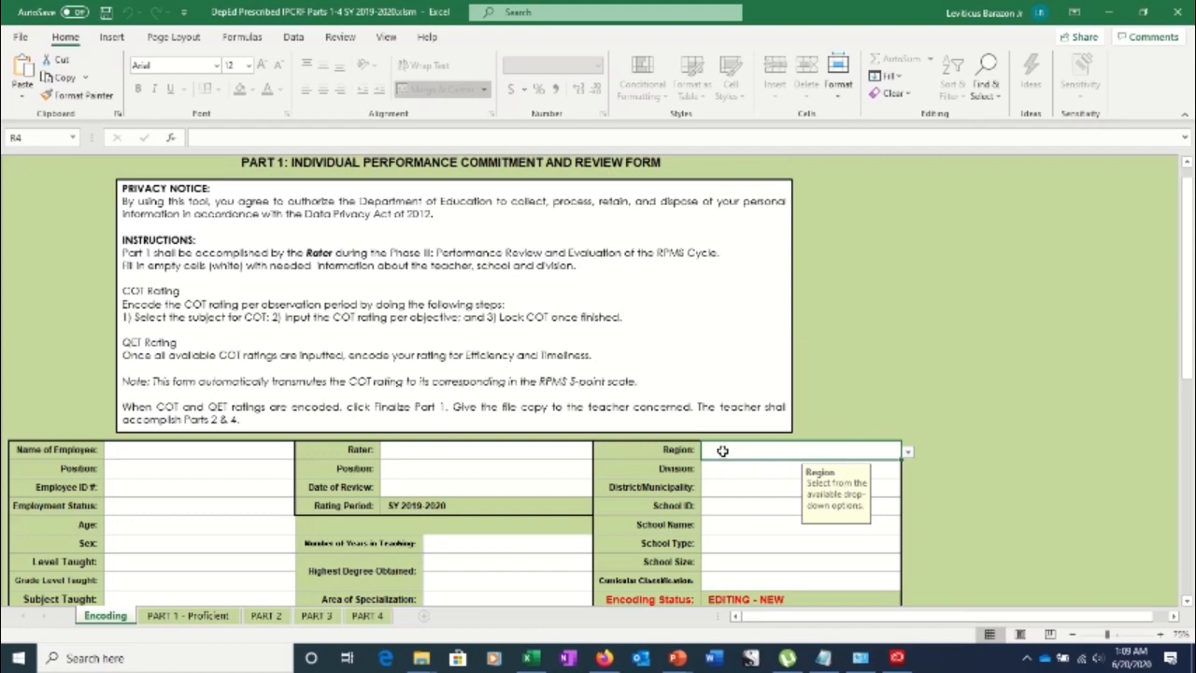
mouse_move(687, 429)
mouse_down()
mouse_move(878, 573)
mouse_move(743, 402)
mouse_move(708, 456)
mouse_up()
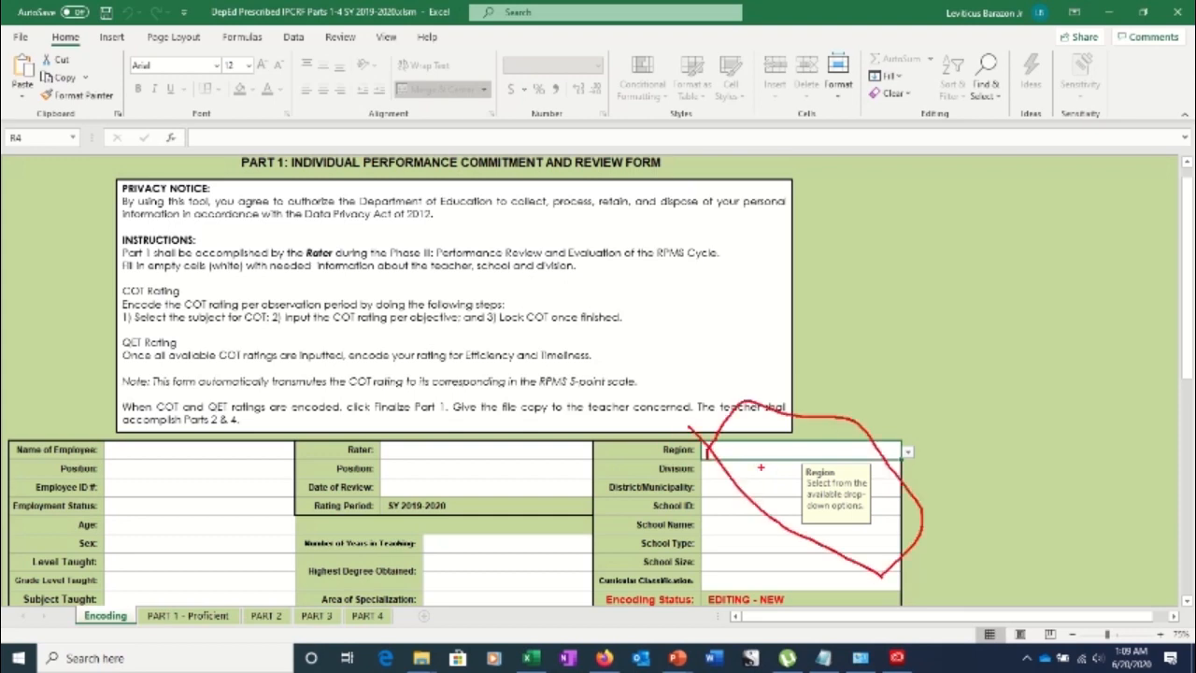
key(Escape)
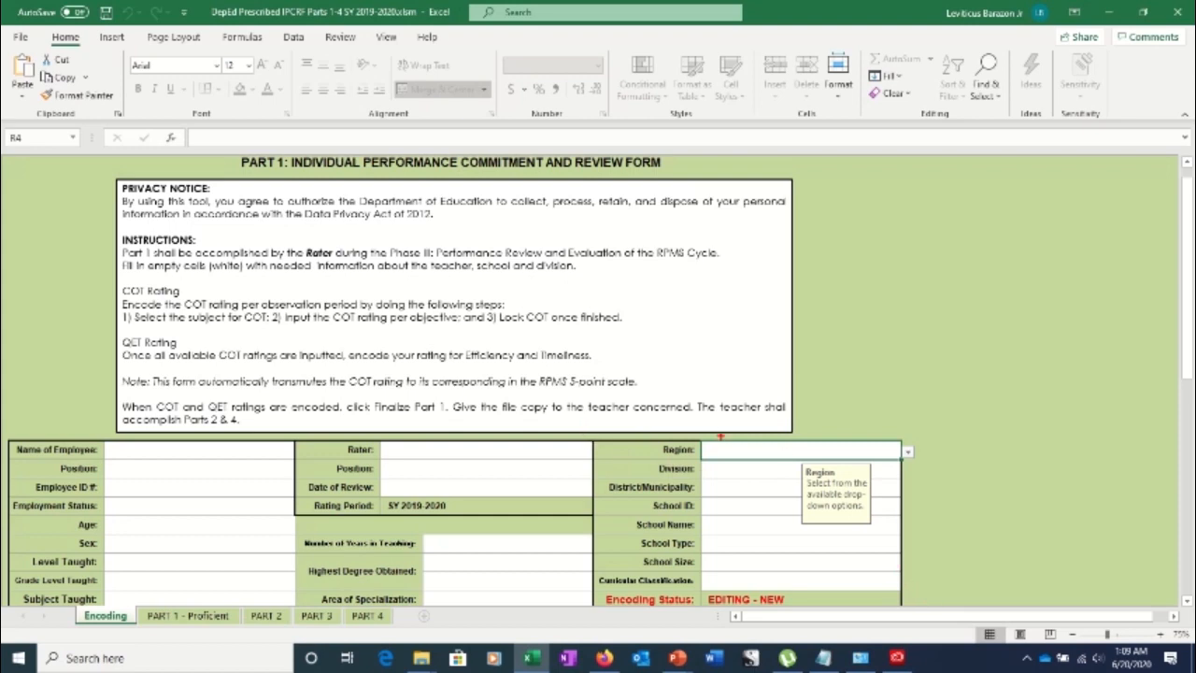
Choose VII - Central Visayas from the Region dropdown list
click(907, 452)
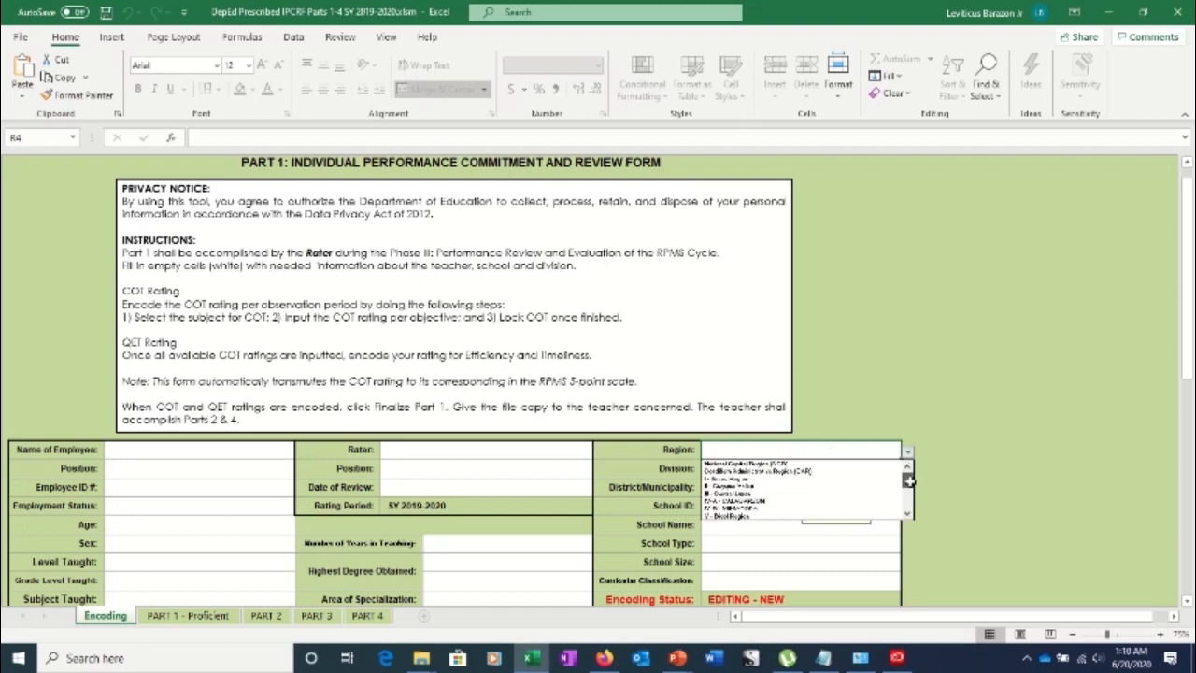
drag(907, 480, 908, 494)
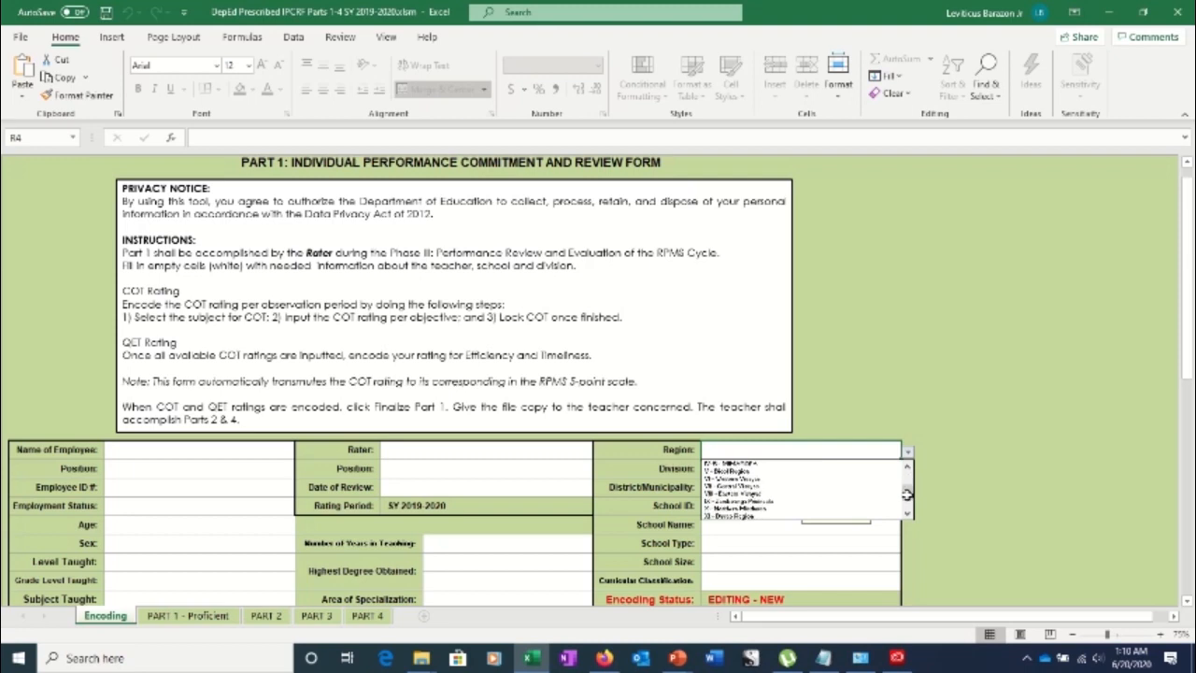
click(776, 493)
click(737, 471)
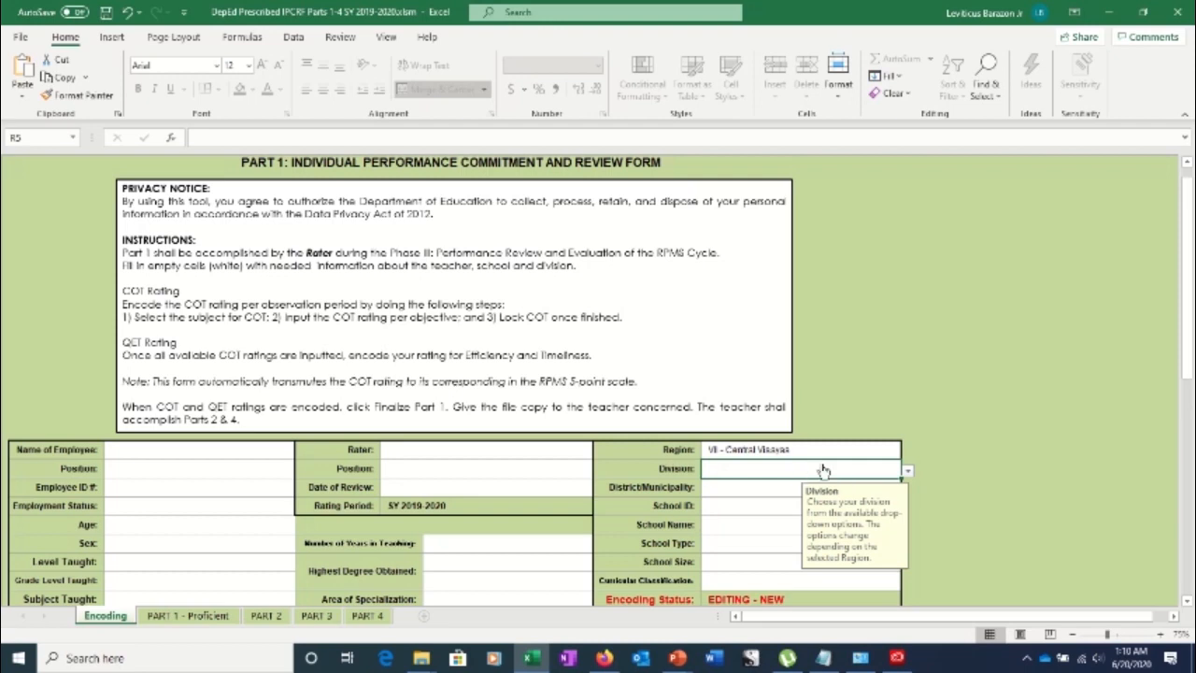
Pick Naga City from the Division dropdown list
click(907, 475)
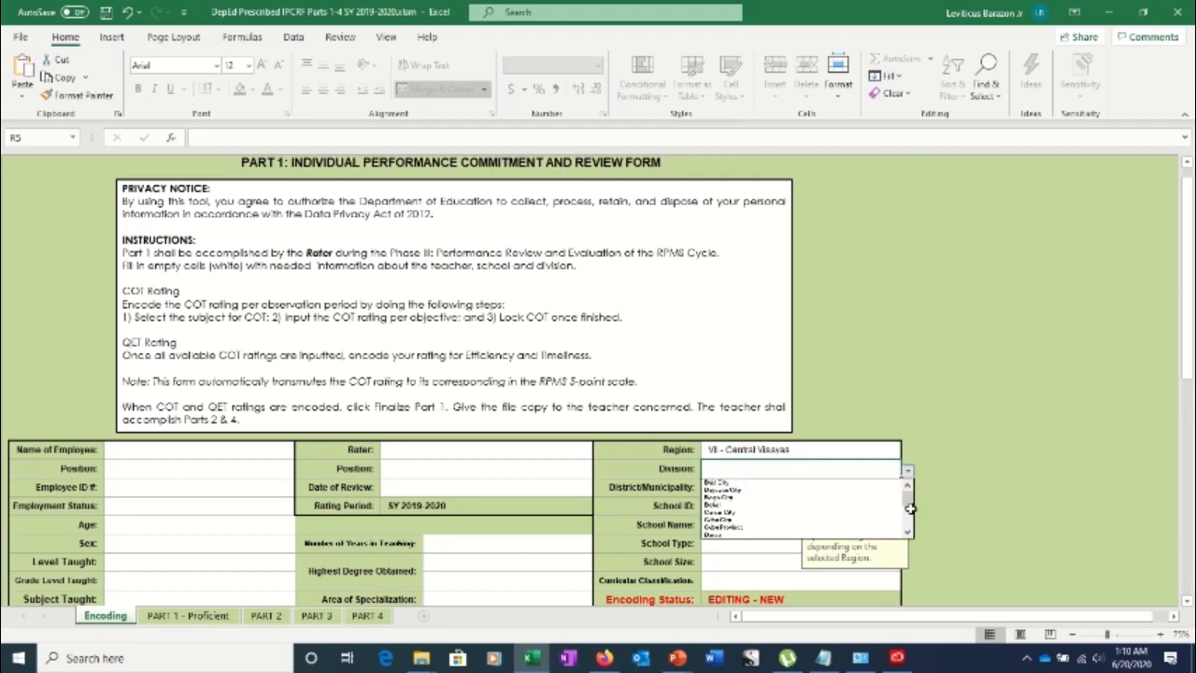
click(907, 472)
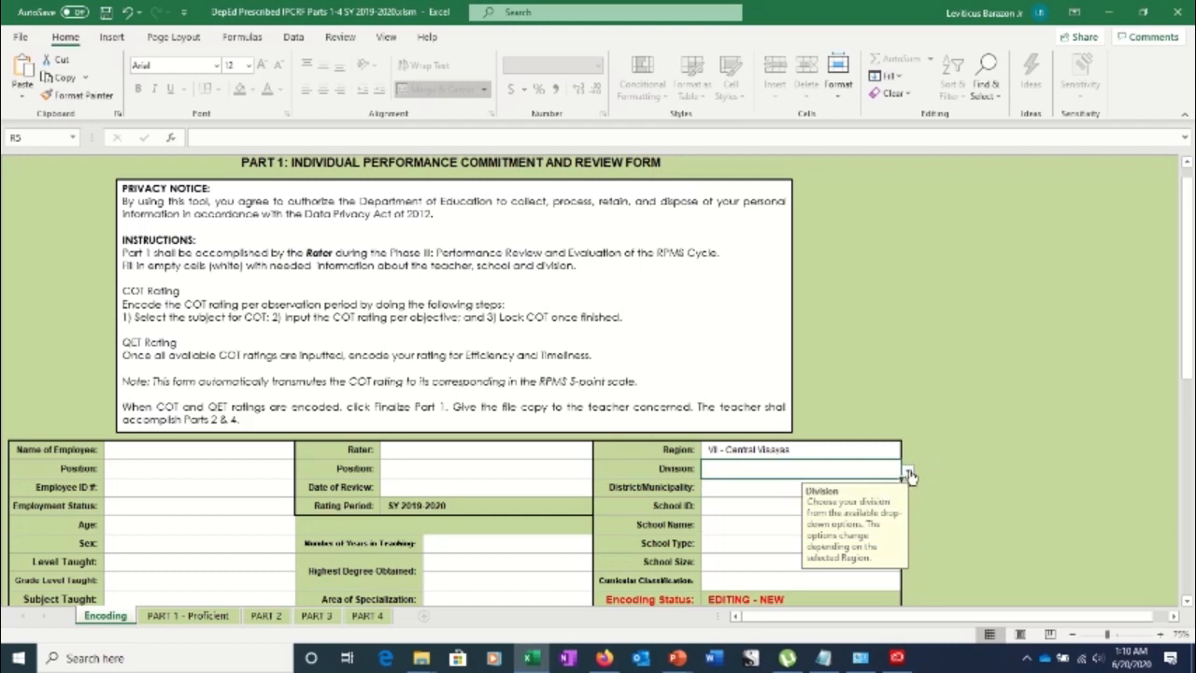
click(908, 475)
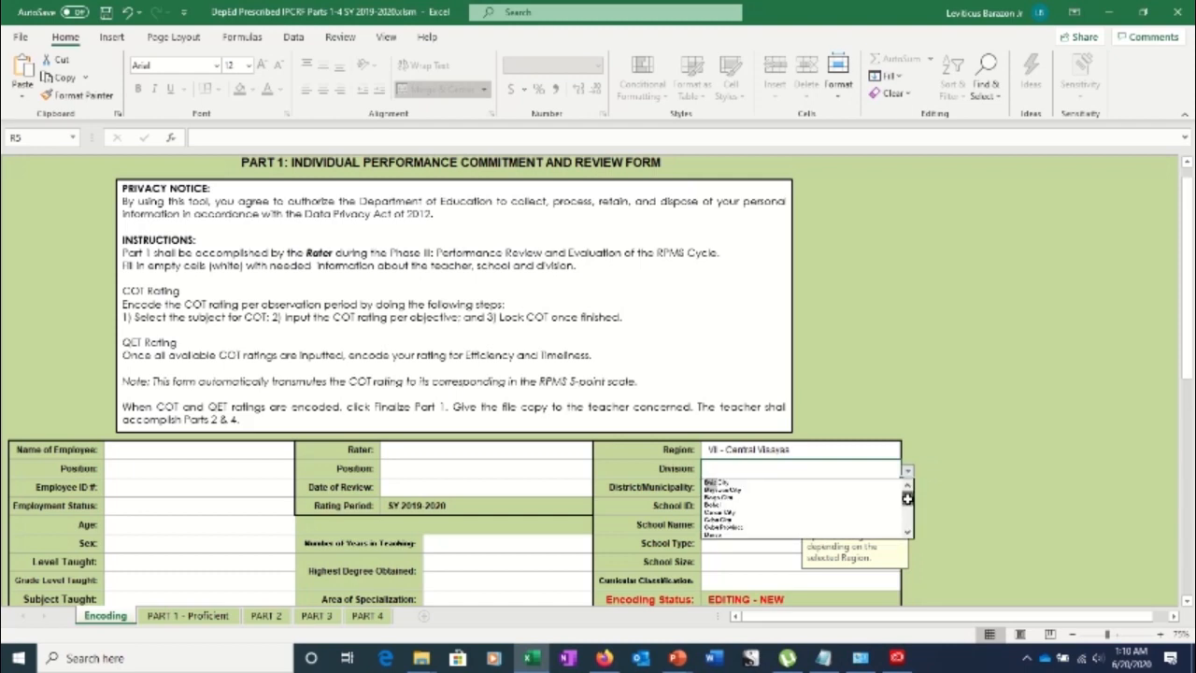
drag(908, 499, 908, 515)
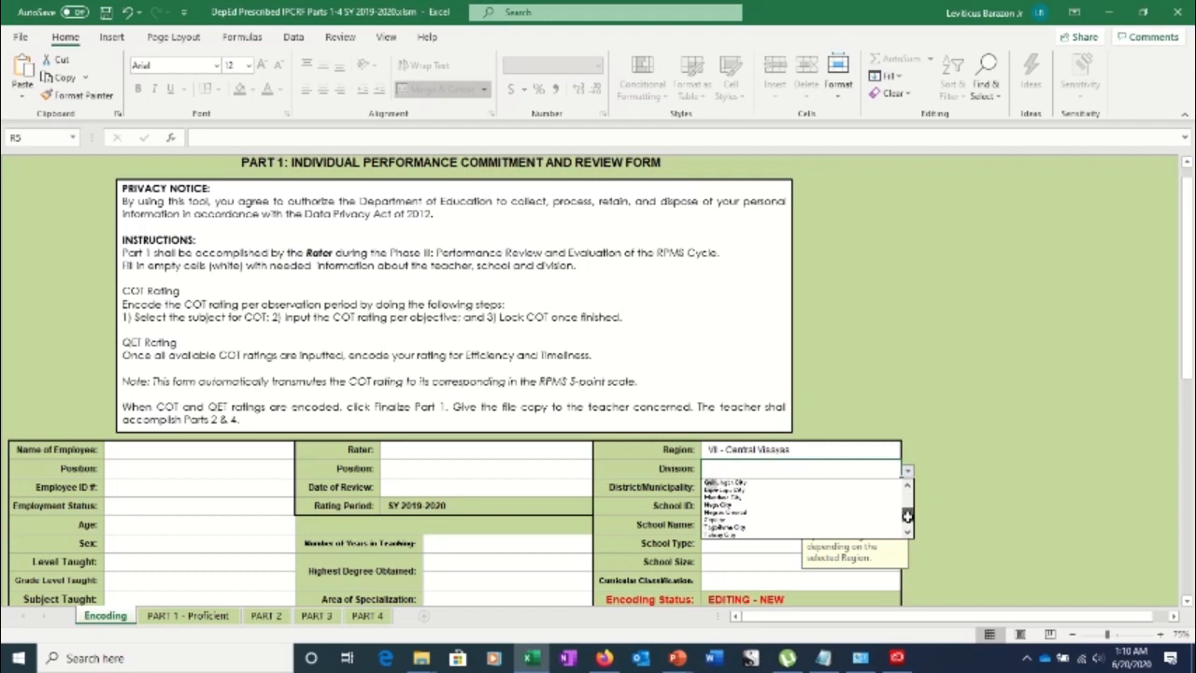
click(738, 504)
click(717, 486)
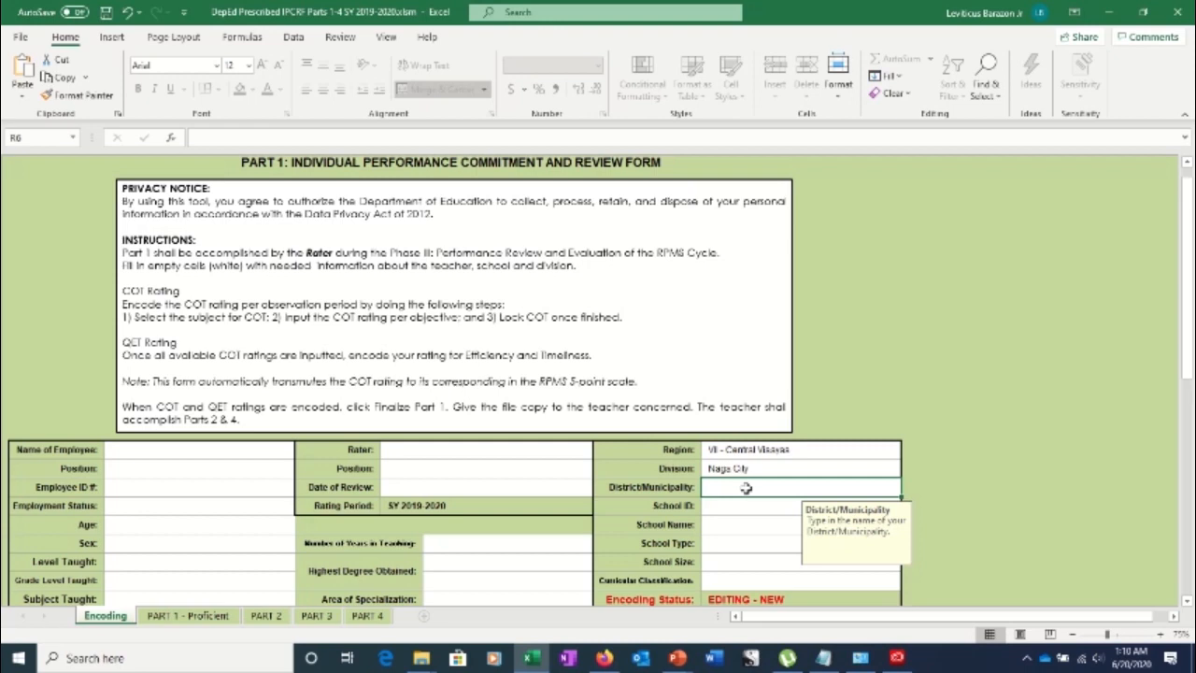
Enter District III, School ID 325306 and school name Uling National High School
text(dU)
key(BackSpace)
key(BackSpace)
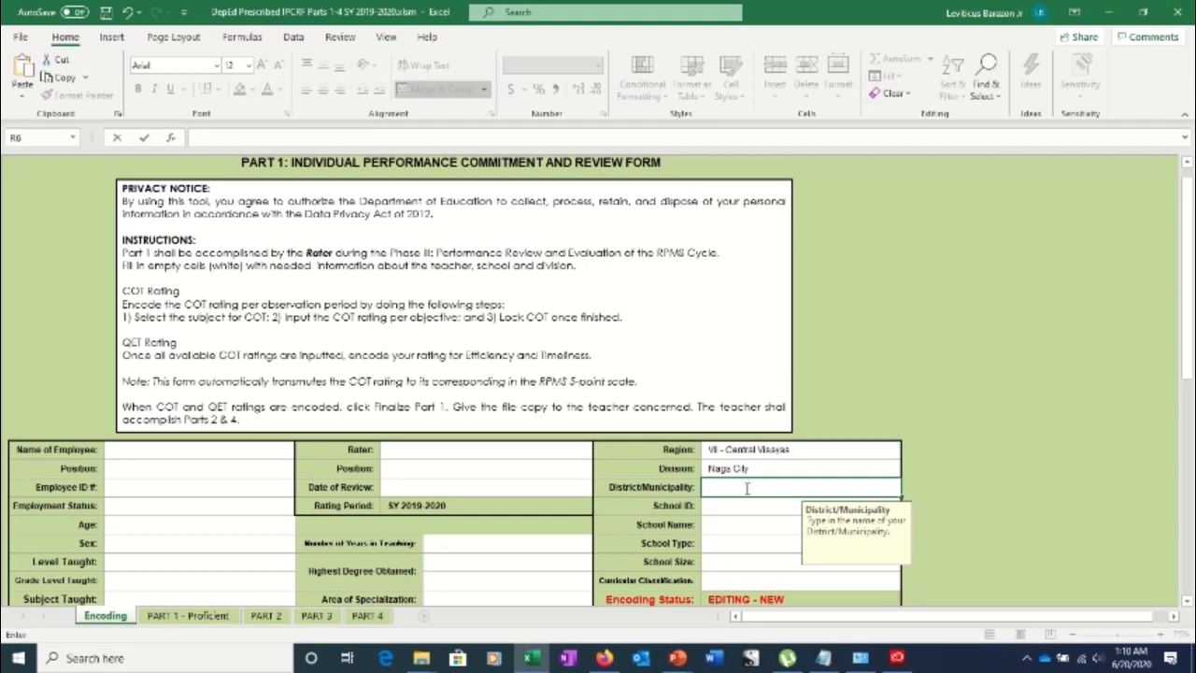
text(Dis)
text(trict III)
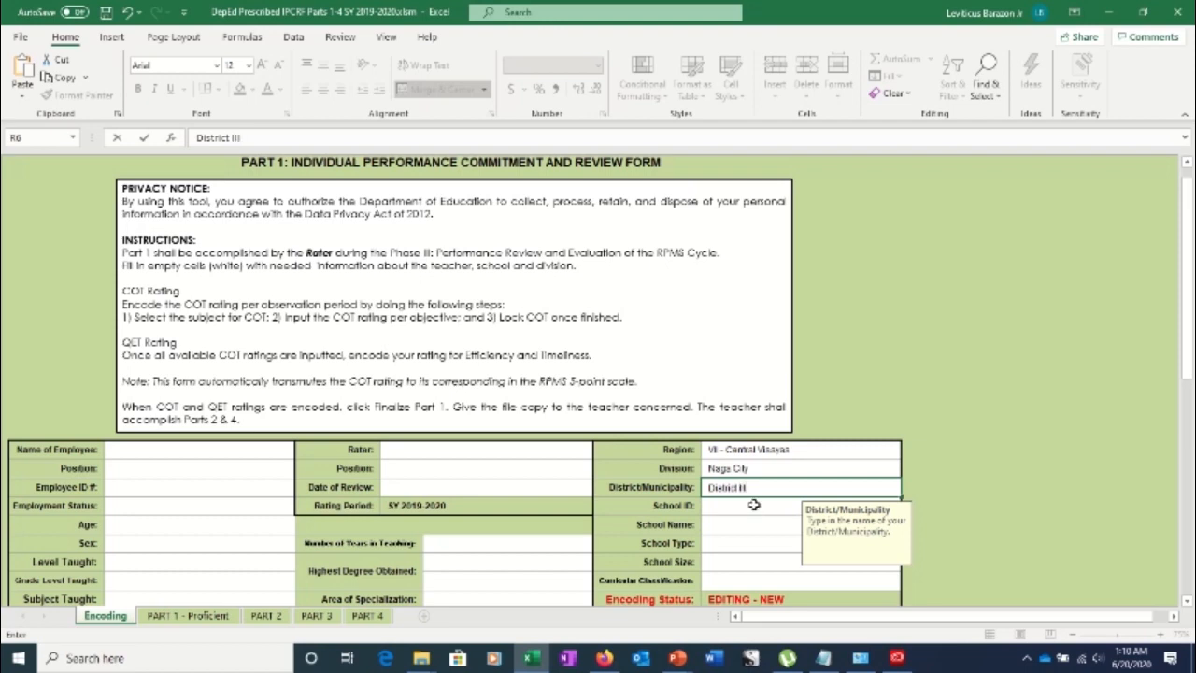
click(753, 504)
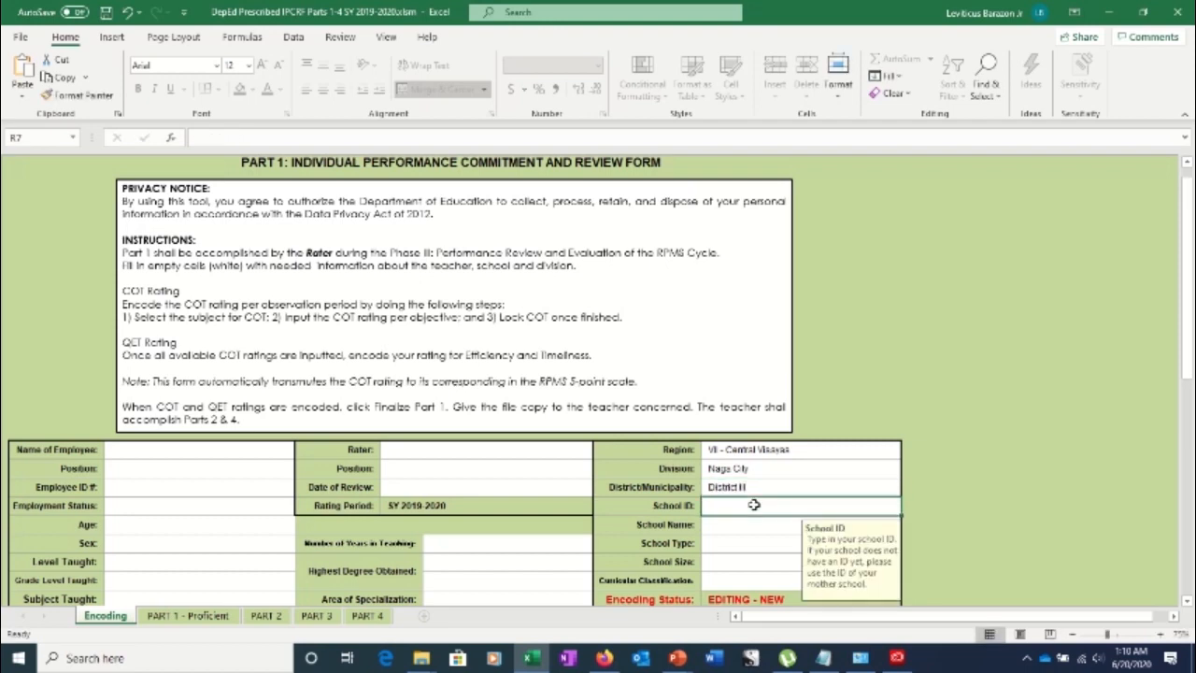
text(32530)
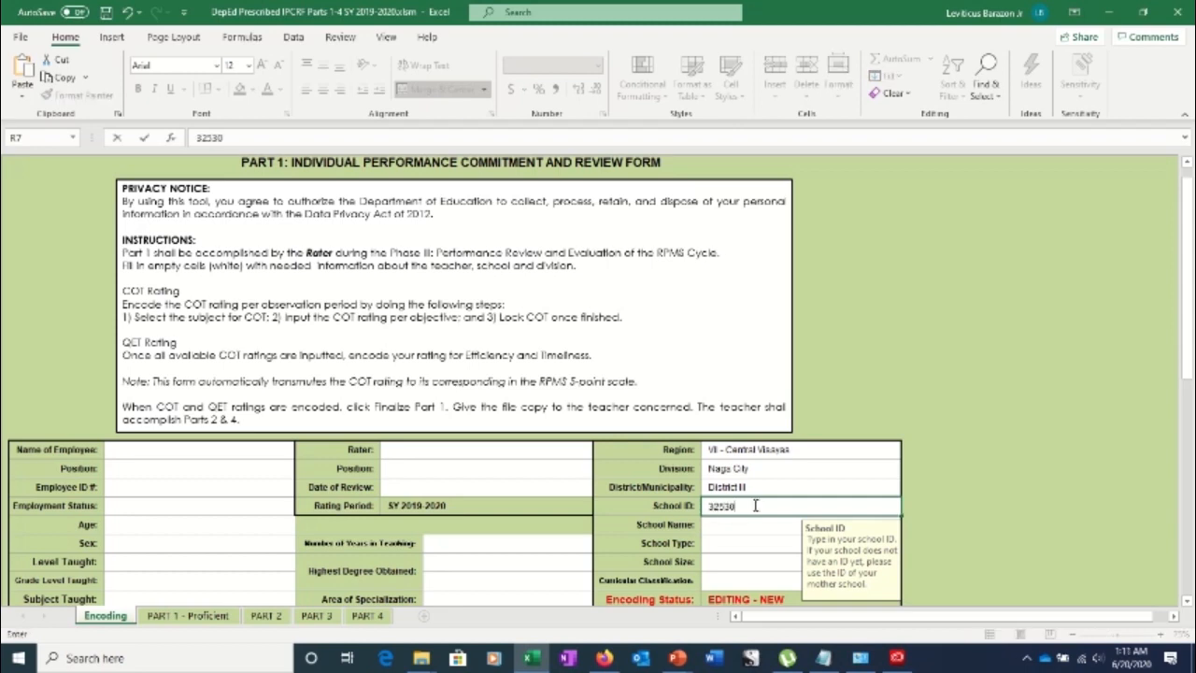
text(6)
key(Return)
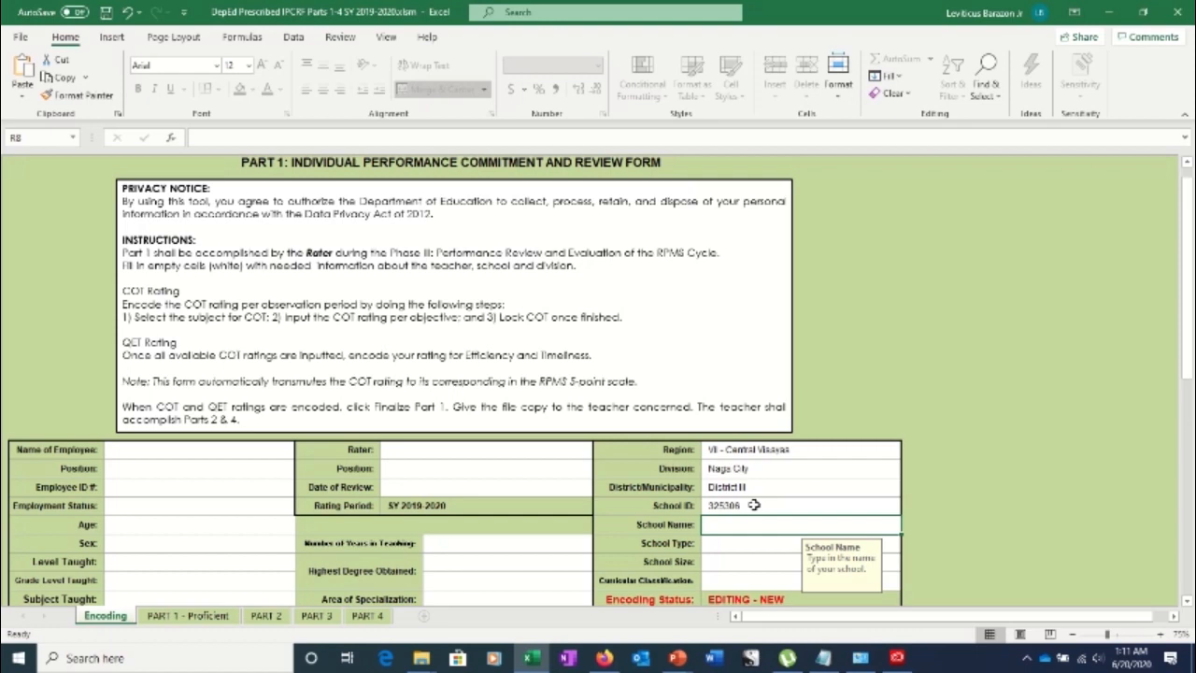
text(Uling National High)
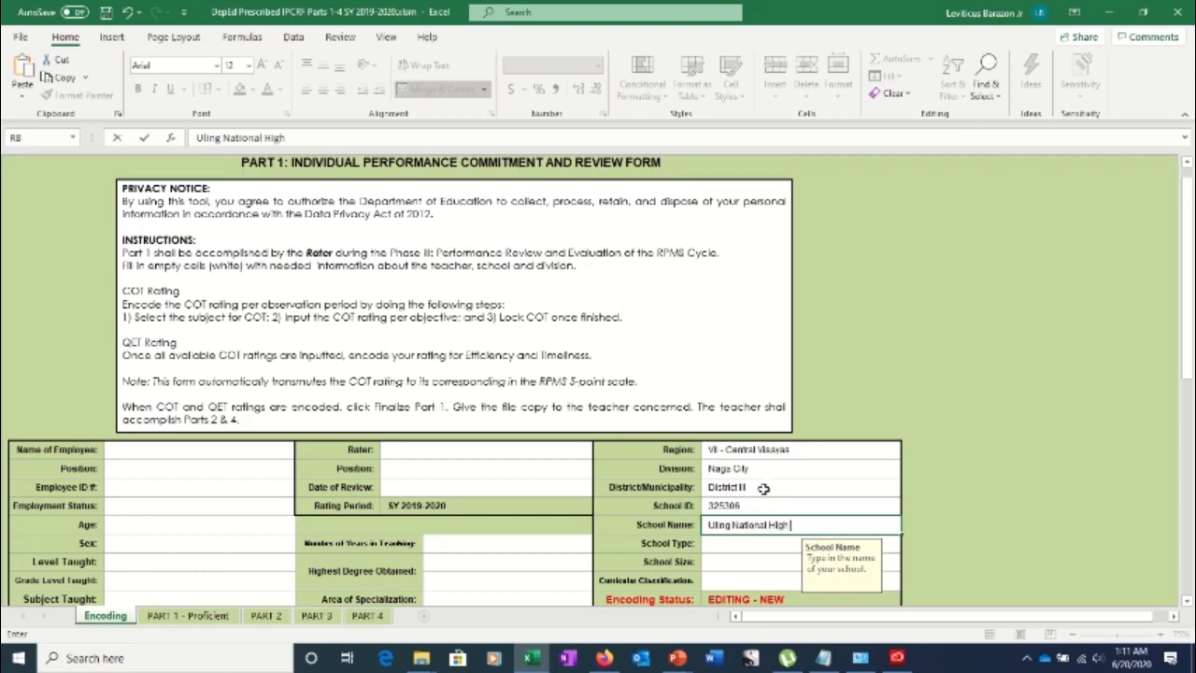
text( School)
key(Return)
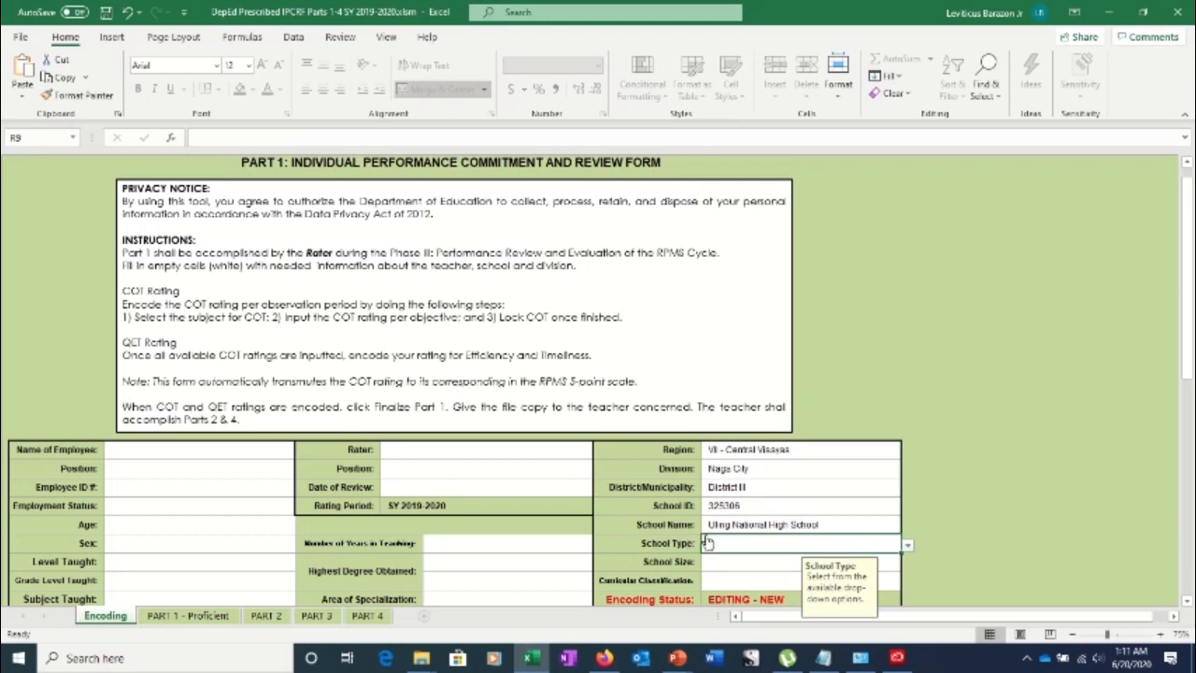
Set the School Type dropdown to Rural, replacing an initial Urban choice
click(907, 548)
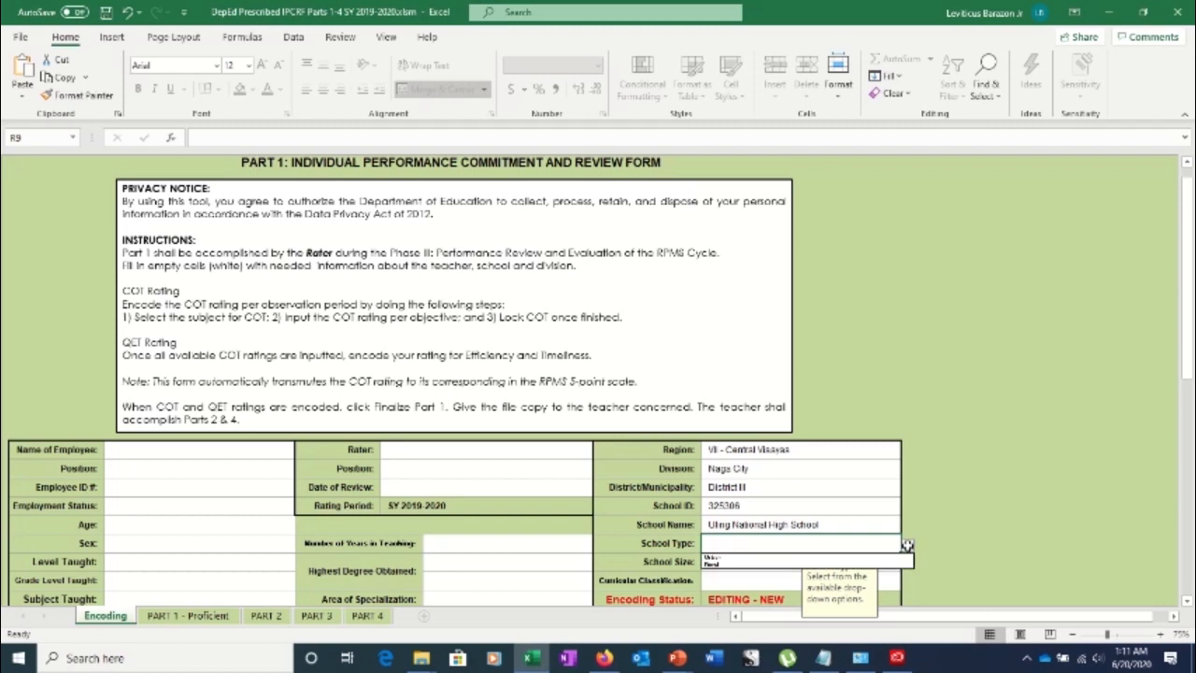
click(800, 570)
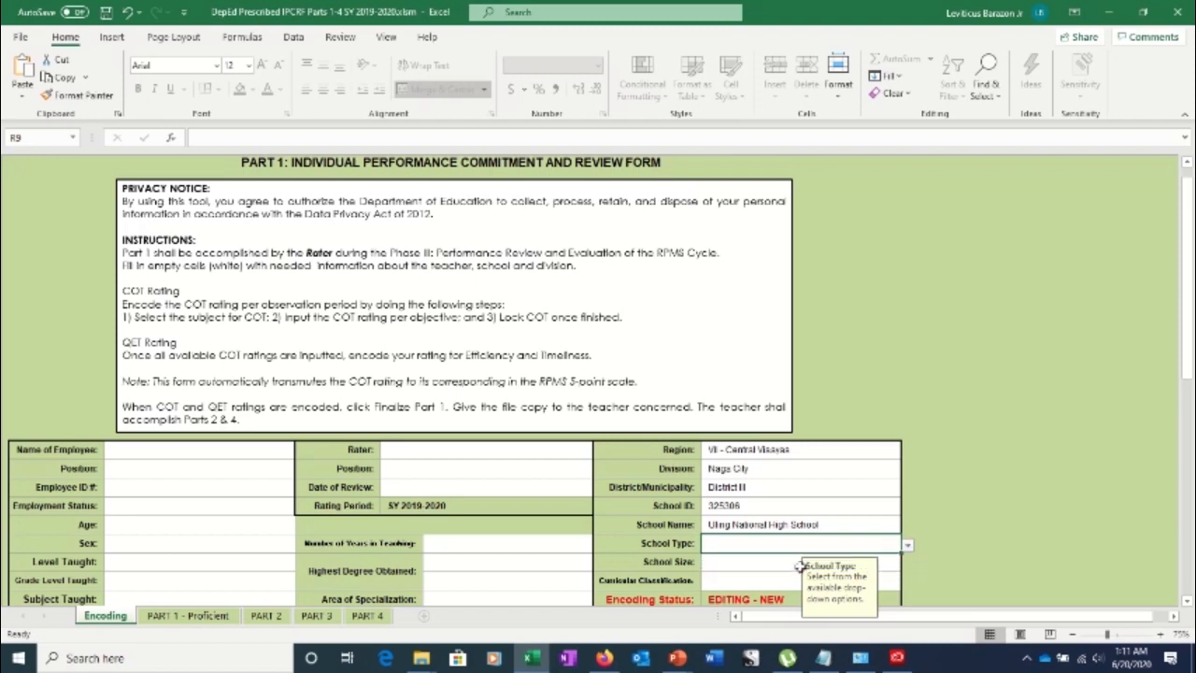
click(906, 544)
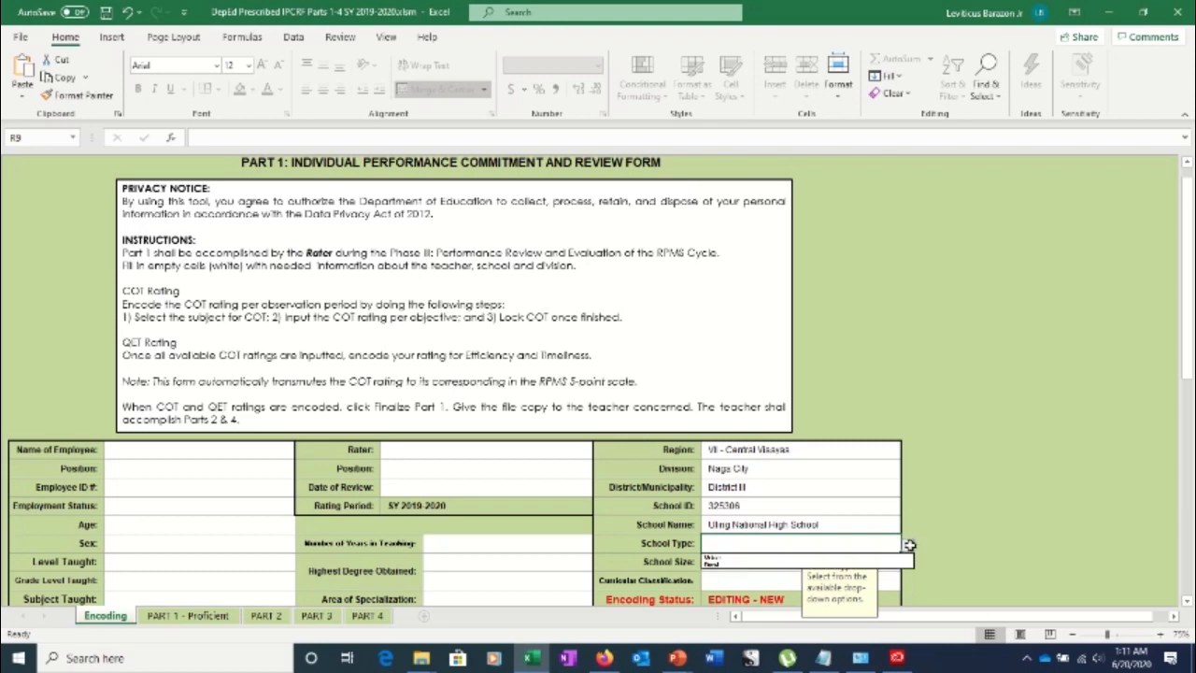
click(739, 558)
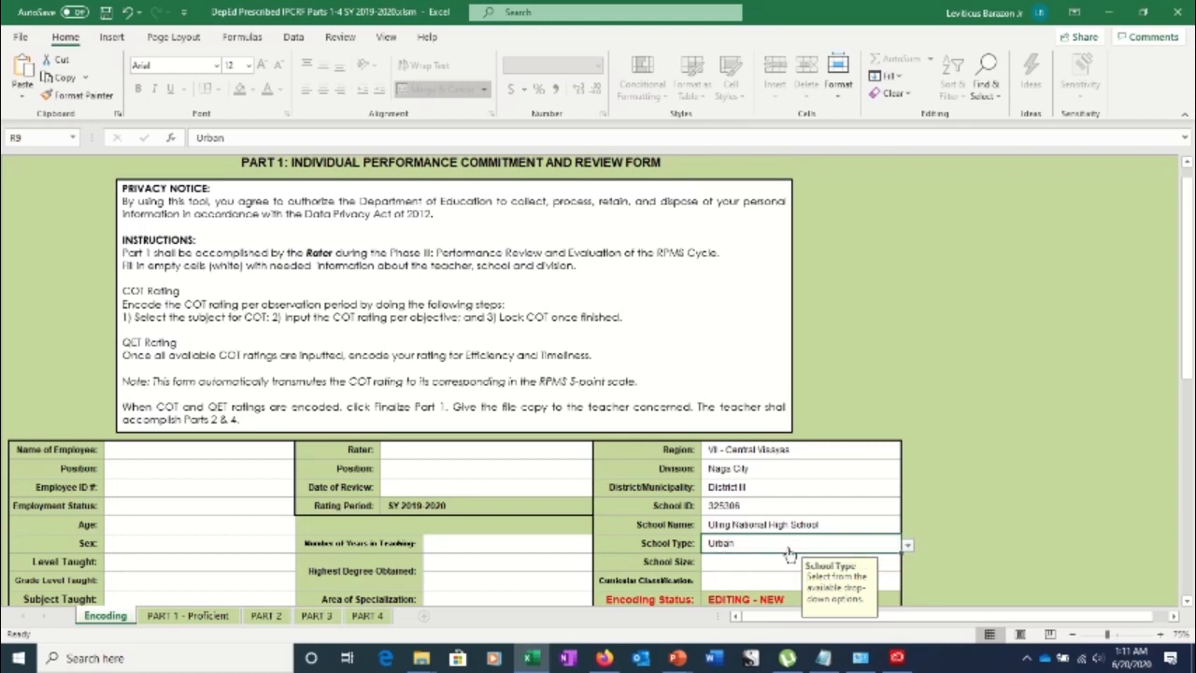
click(907, 550)
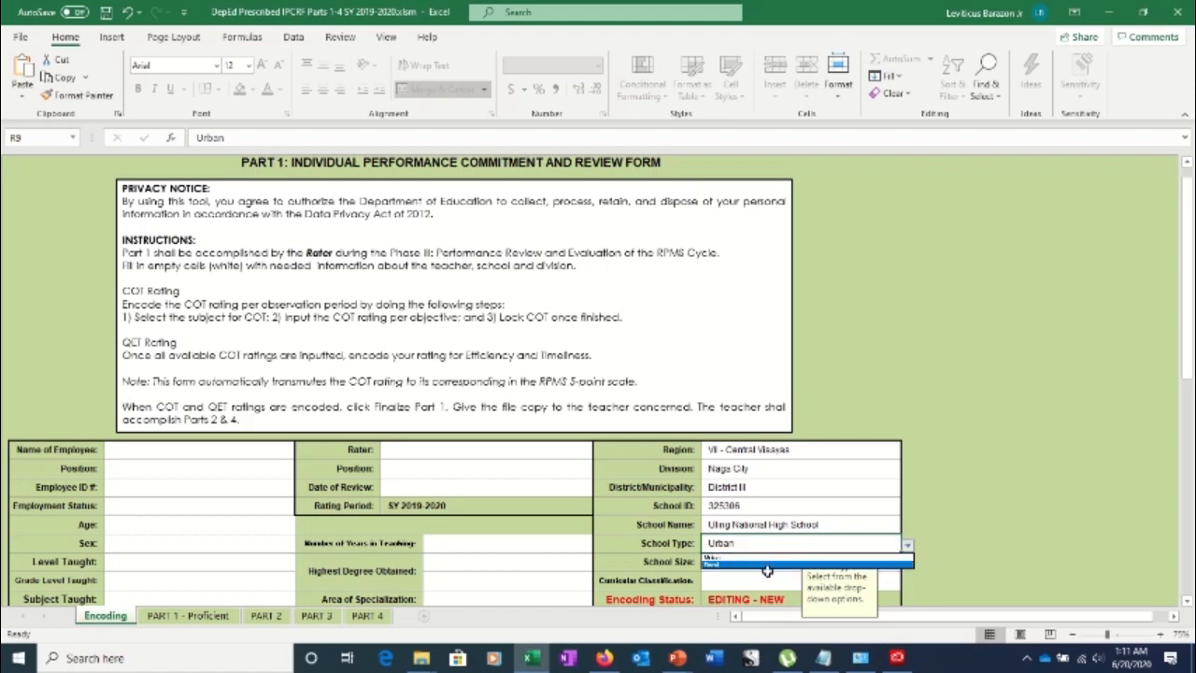
click(767, 570)
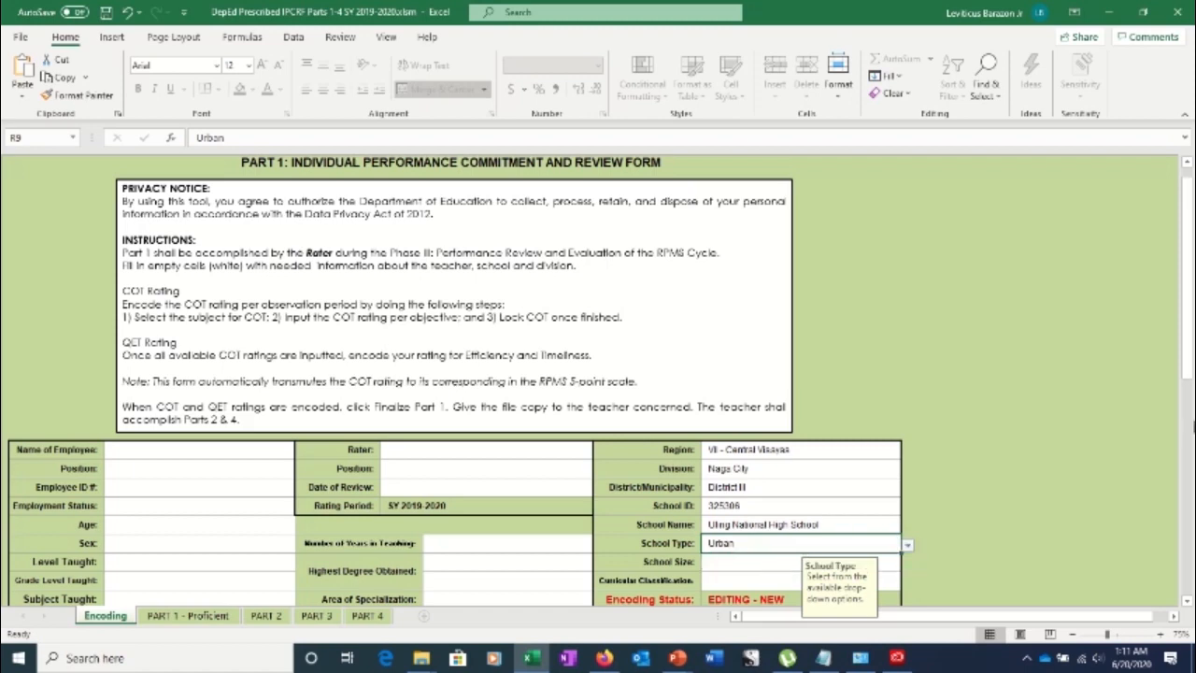
drag(1185, 321, 1189, 334)
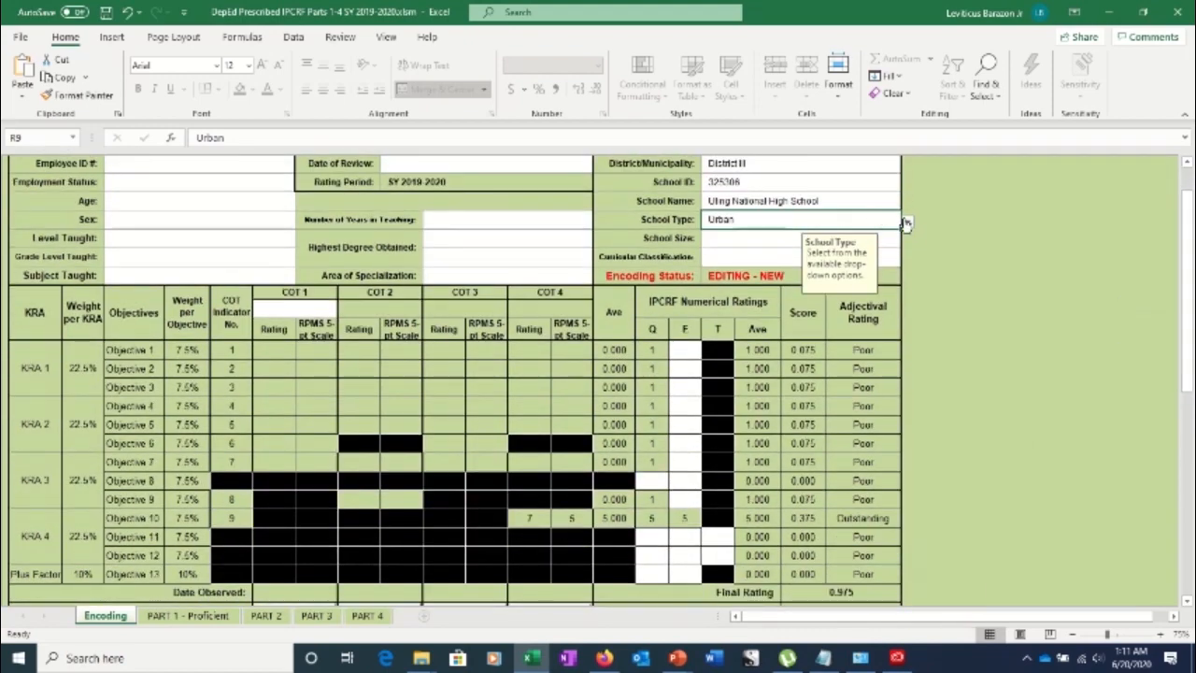
click(907, 225)
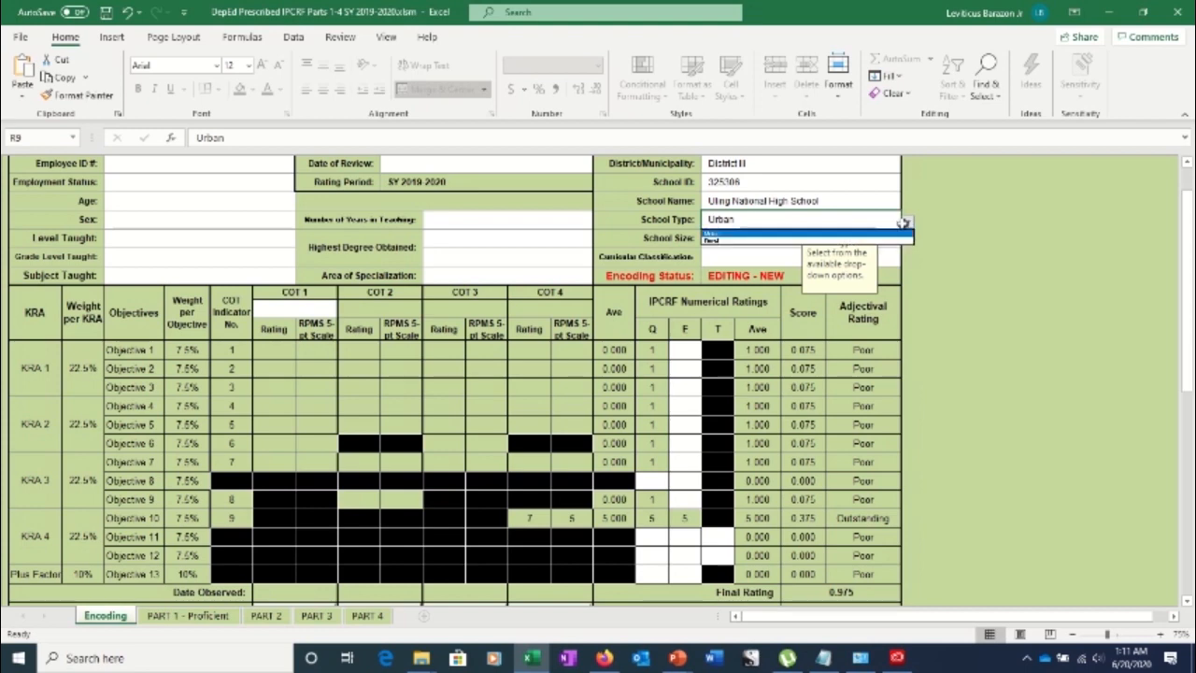
click(773, 244)
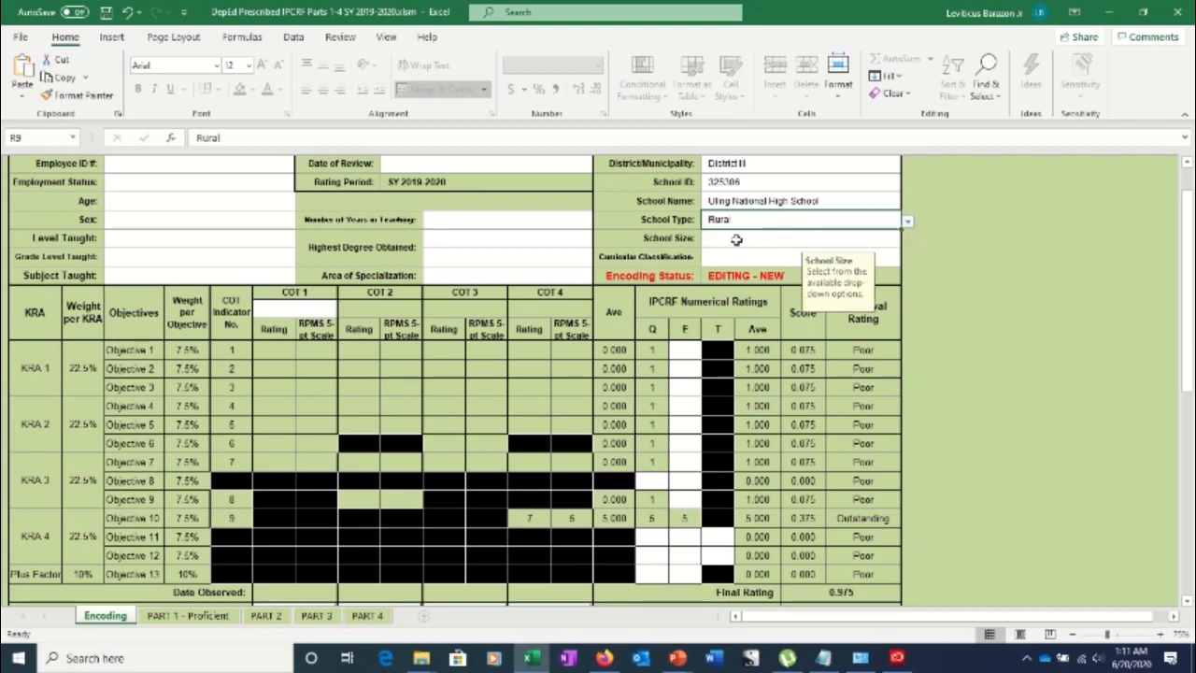
click(737, 243)
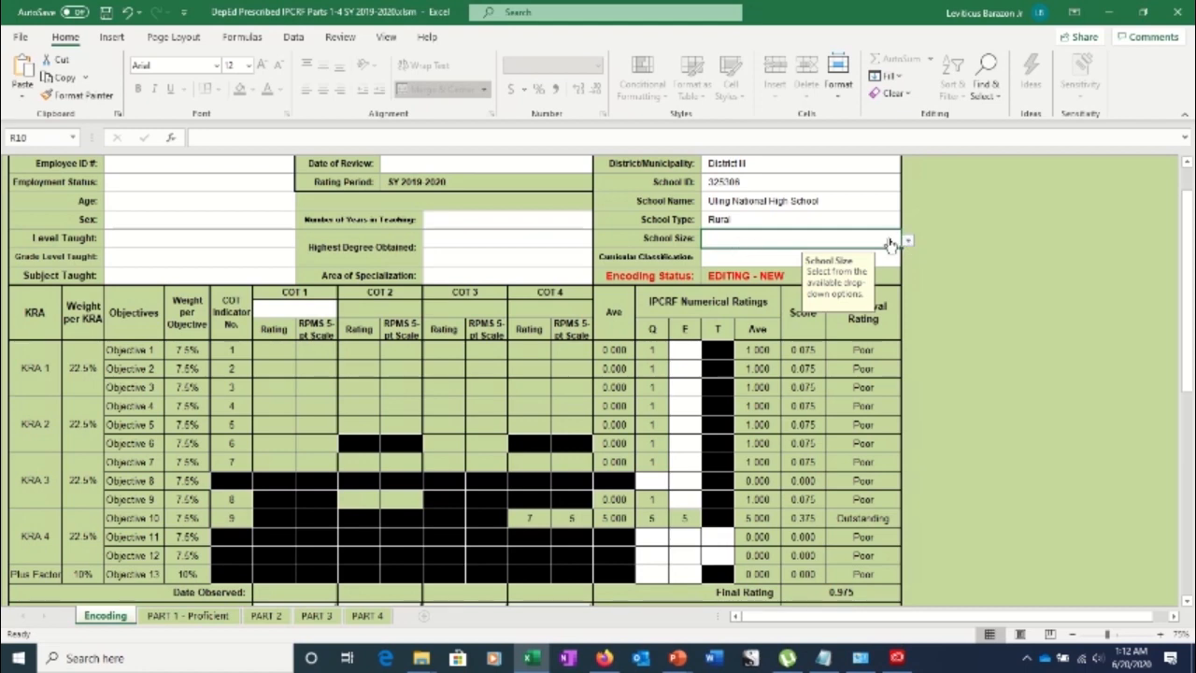
Look over the School Size list, then show PowerPoint's School Type Basis slide
click(908, 241)
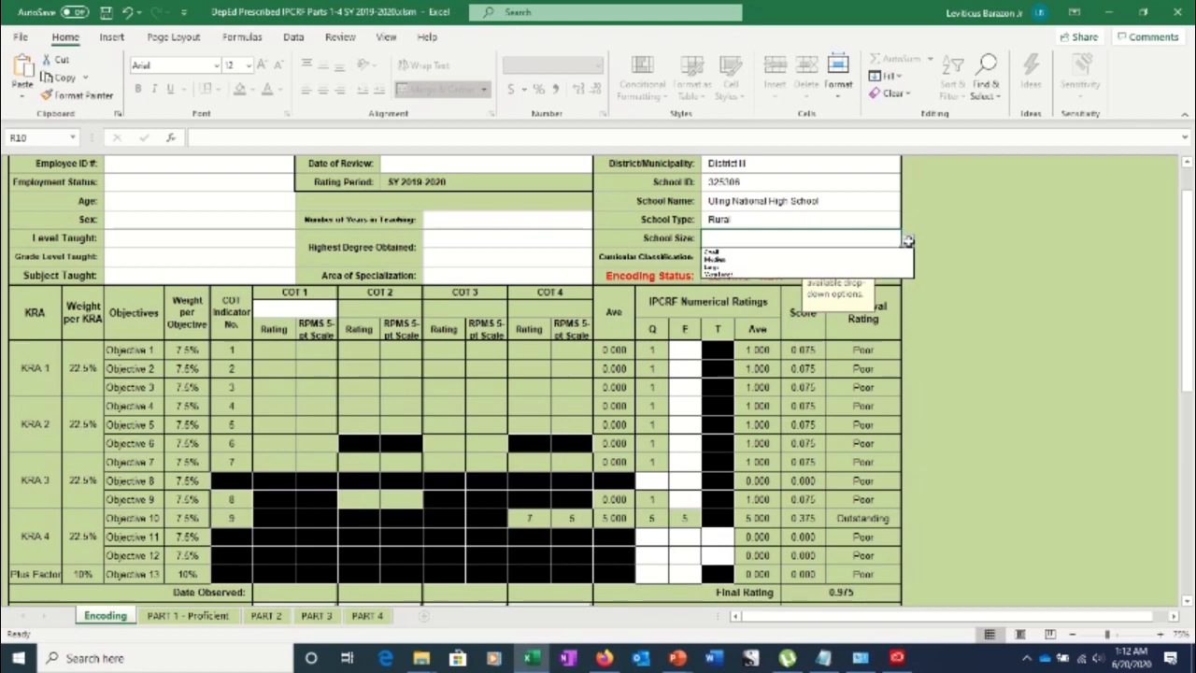
click(765, 243)
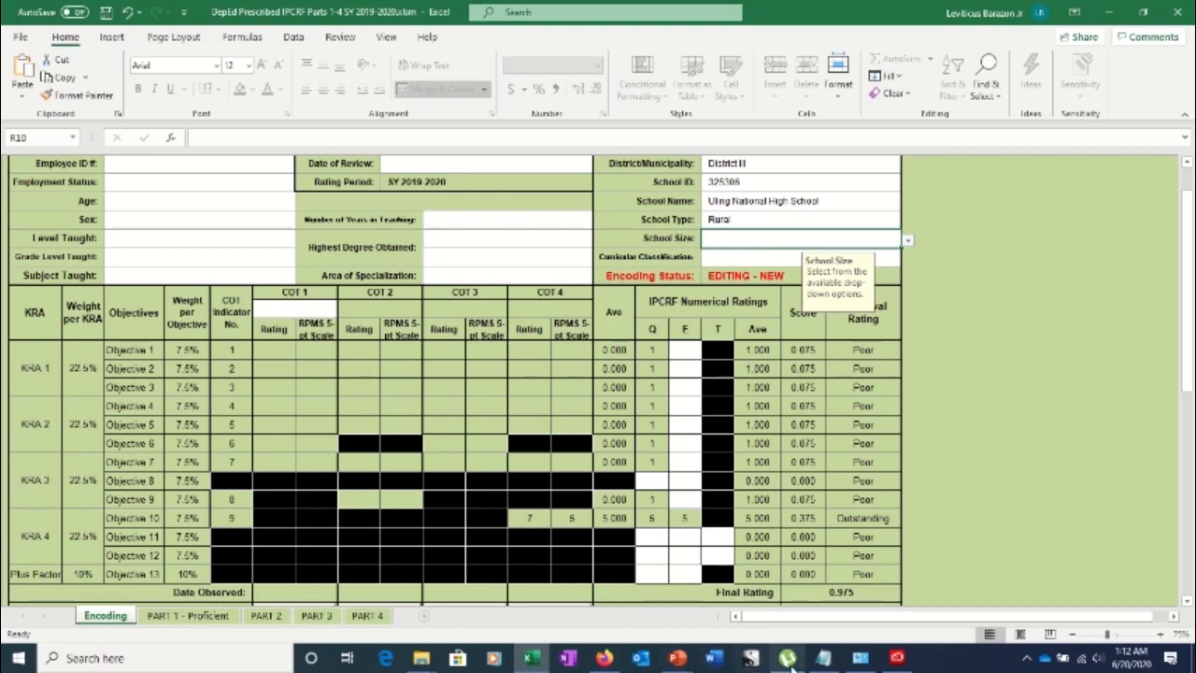
mouse_move(678, 658)
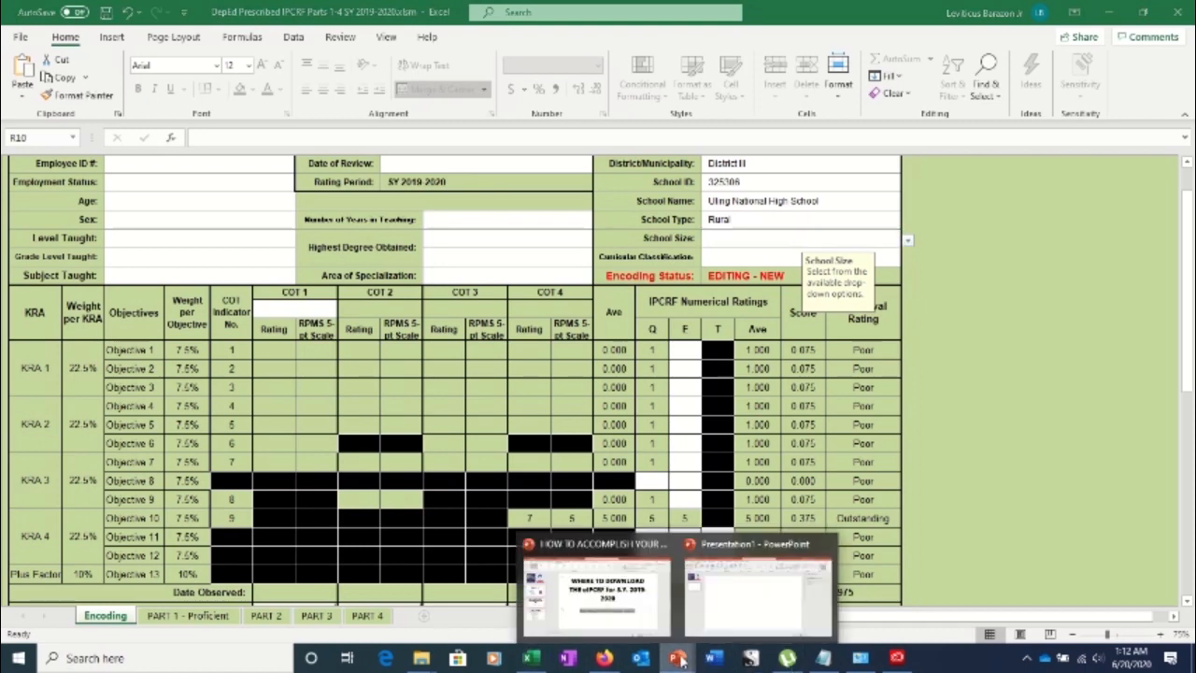
click(574, 604)
click(93, 460)
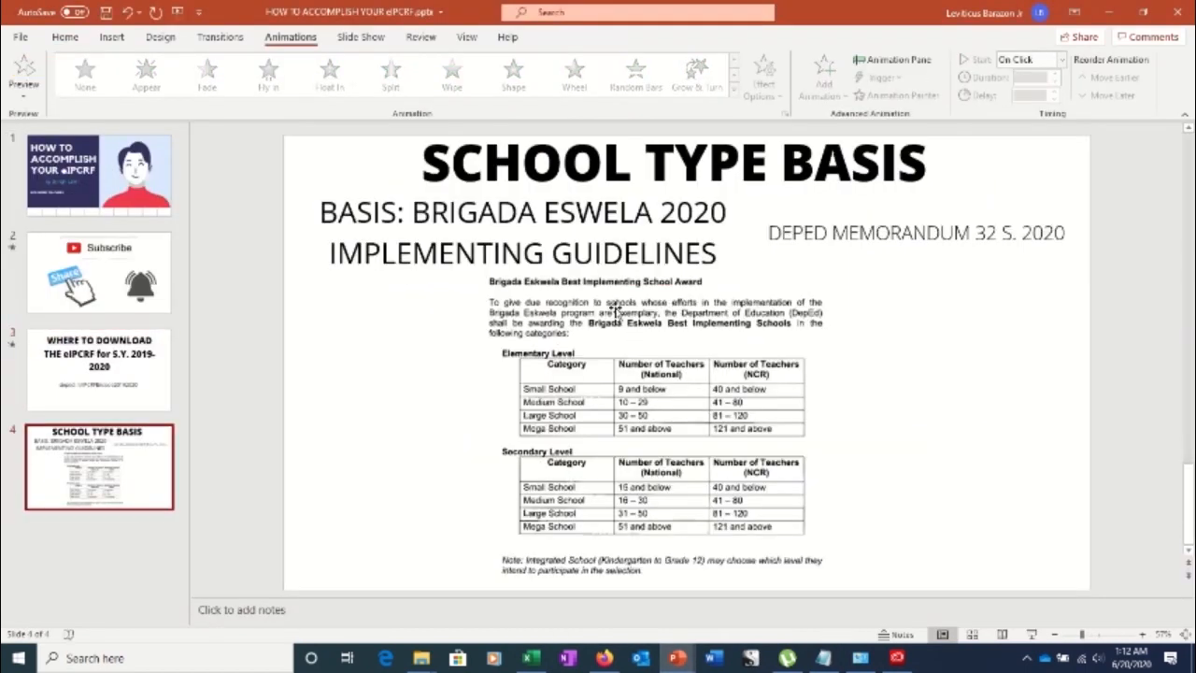
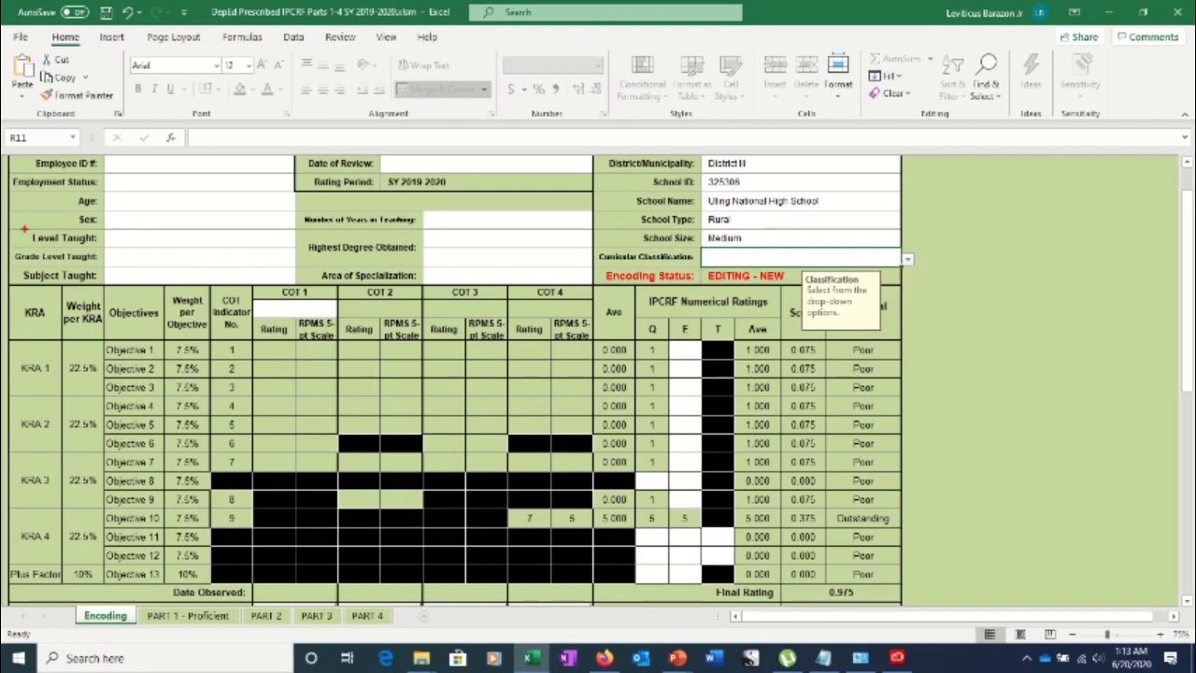
Pick Grade 7-10 from the Curricular Classification dropdown list
mouse_move(26, 228)
mouse_down()
mouse_move(304, 295)
mouse_move(299, 285)
mouse_up()
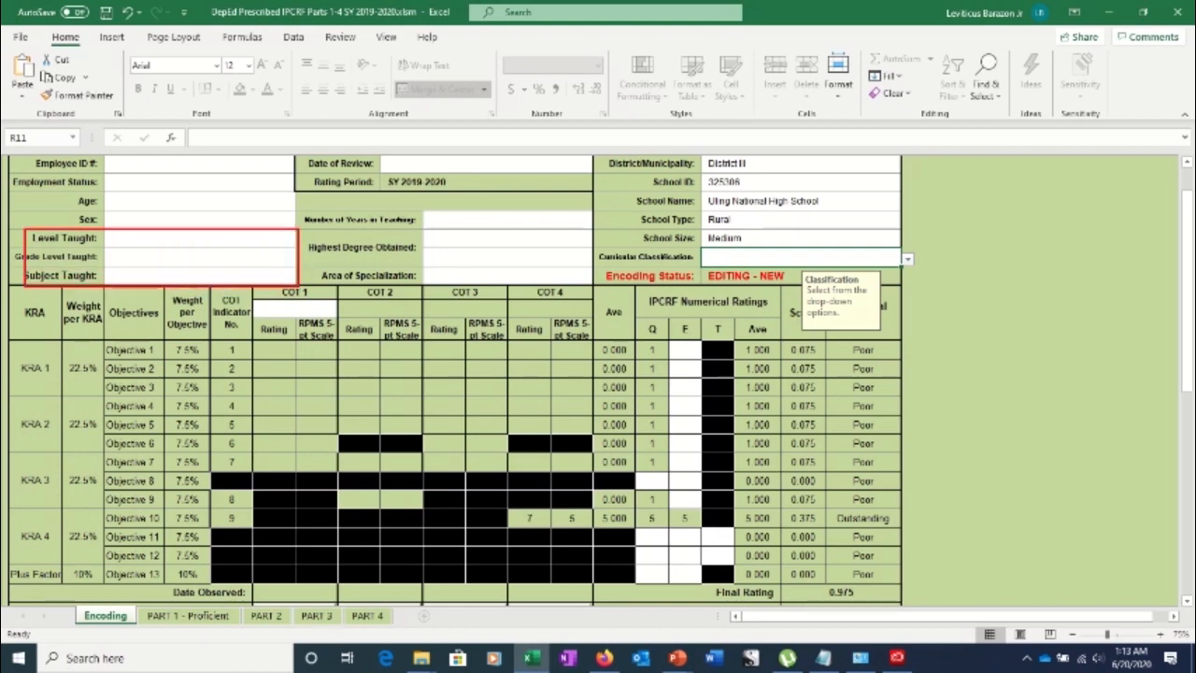
key(Escape)
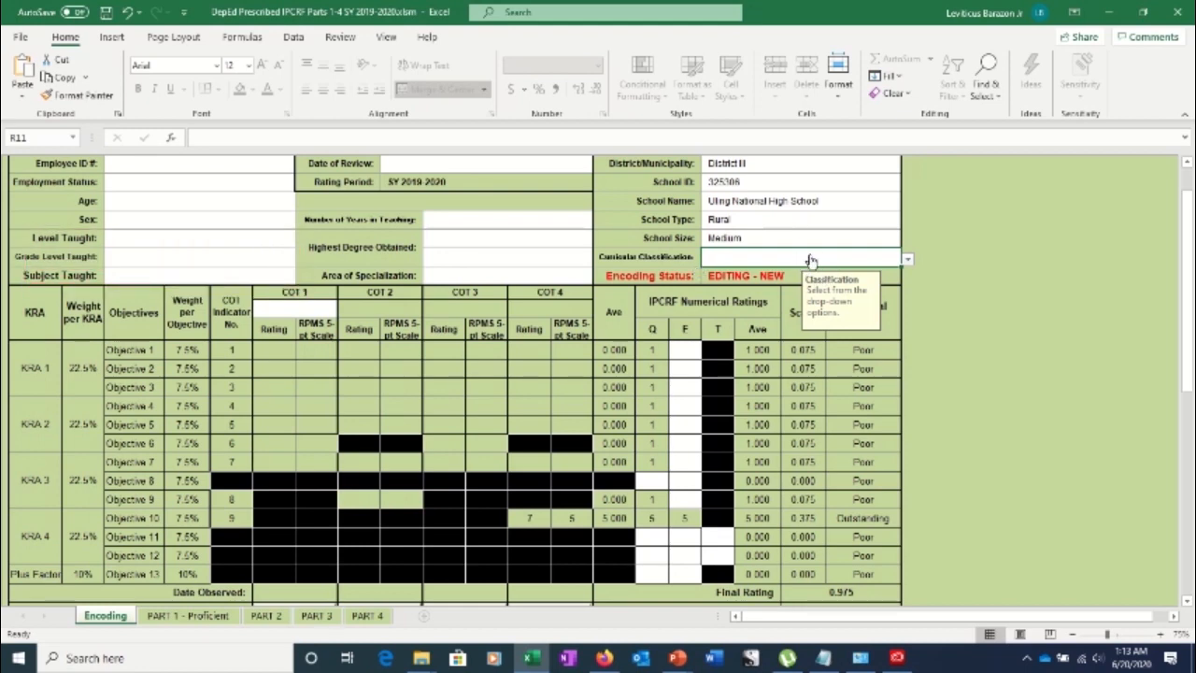
key(alt+Down)
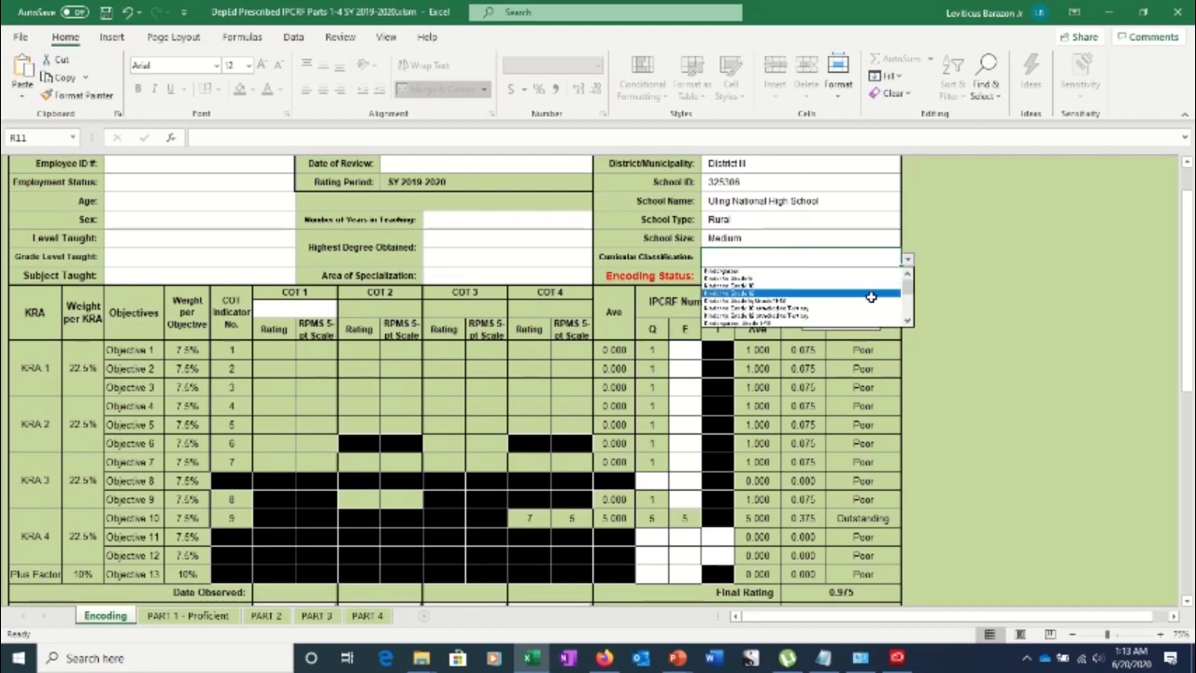
click(908, 299)
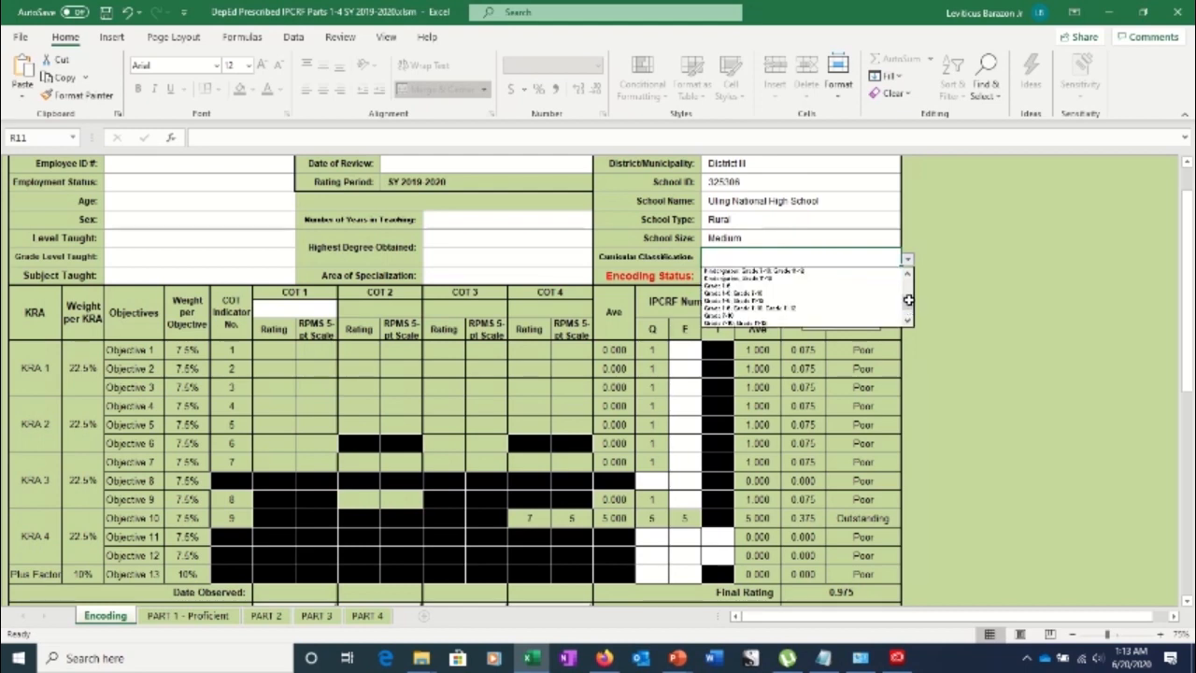
click(906, 286)
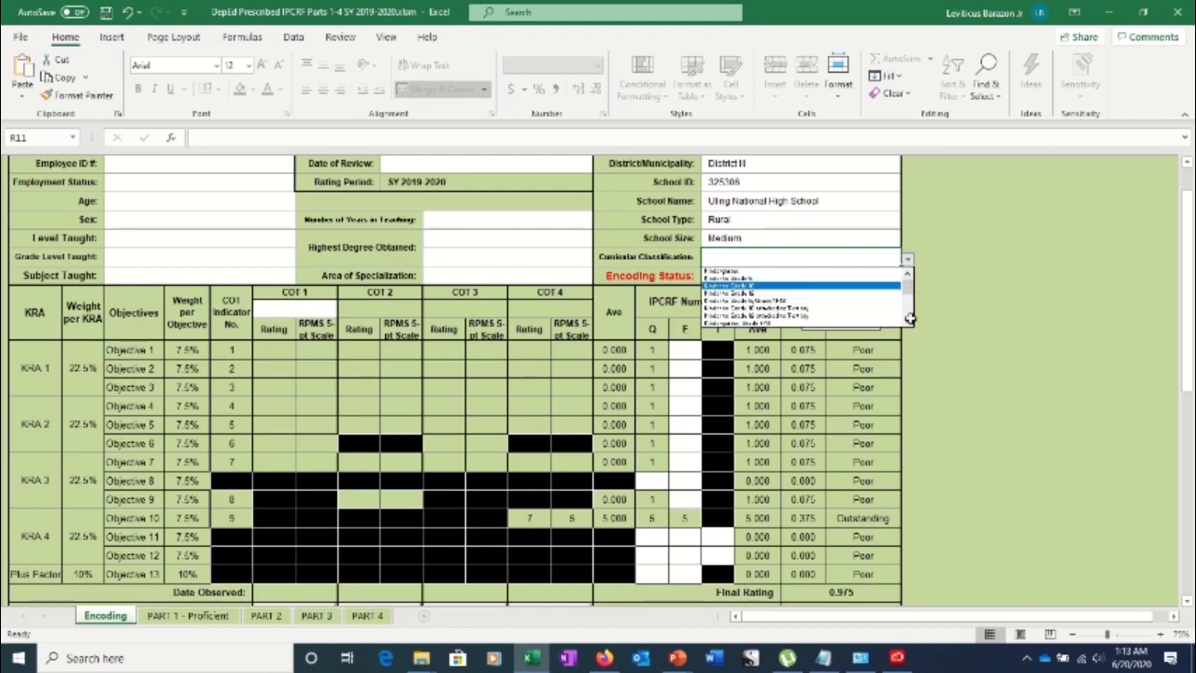
click(909, 300)
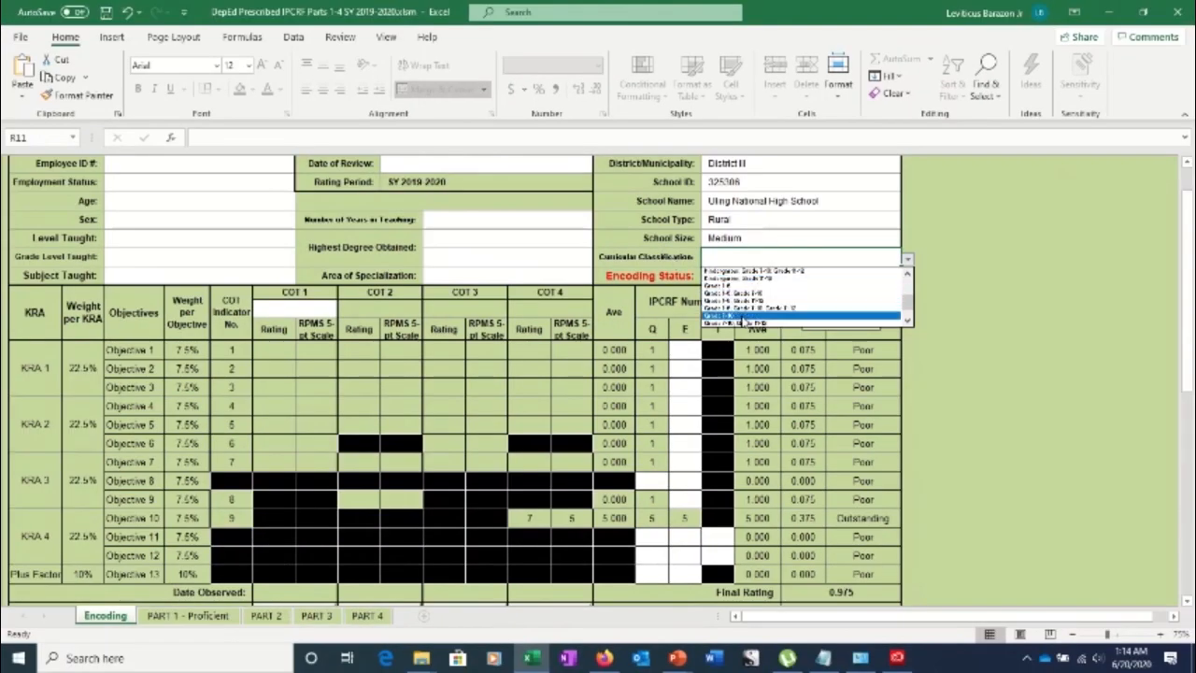
click(739, 319)
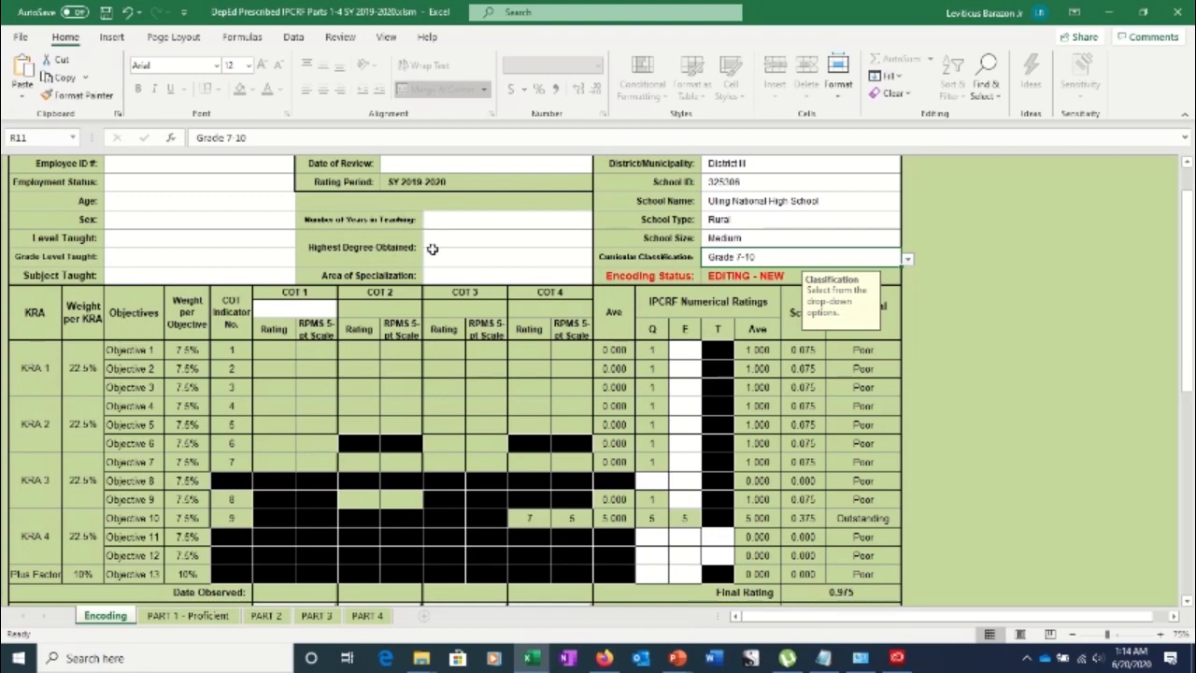
drag(1187, 280, 1187, 238)
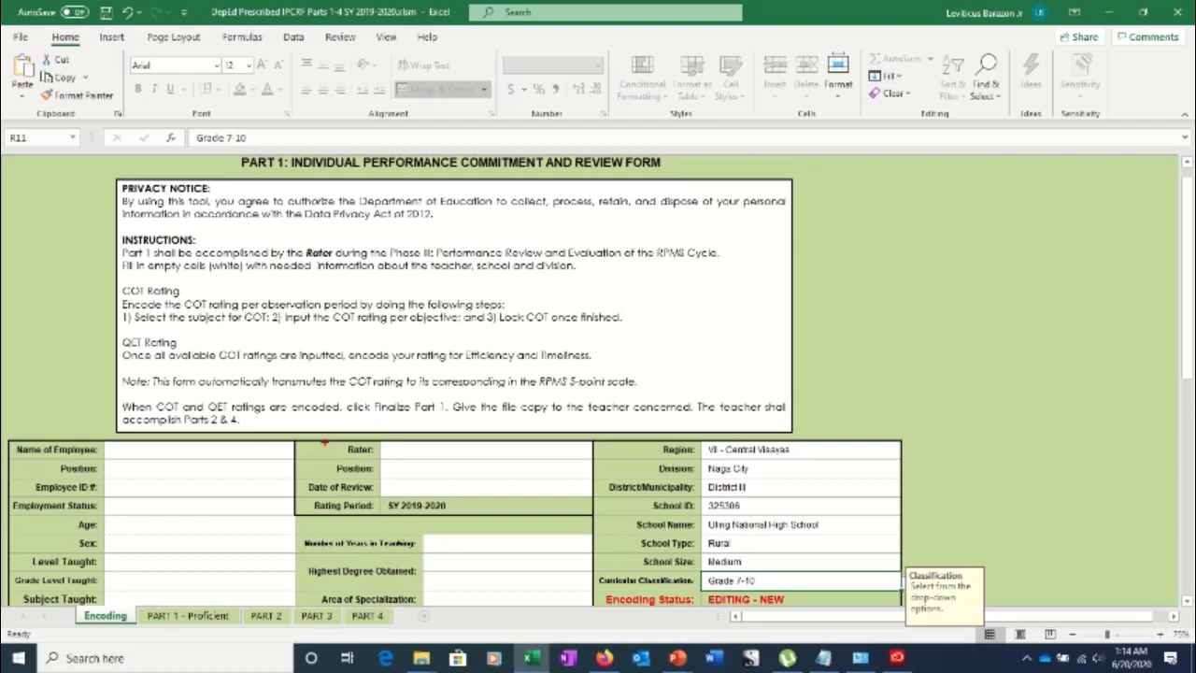
Enter the rater's name in capital letters in the Rater cell
drag(320, 444, 587, 509)
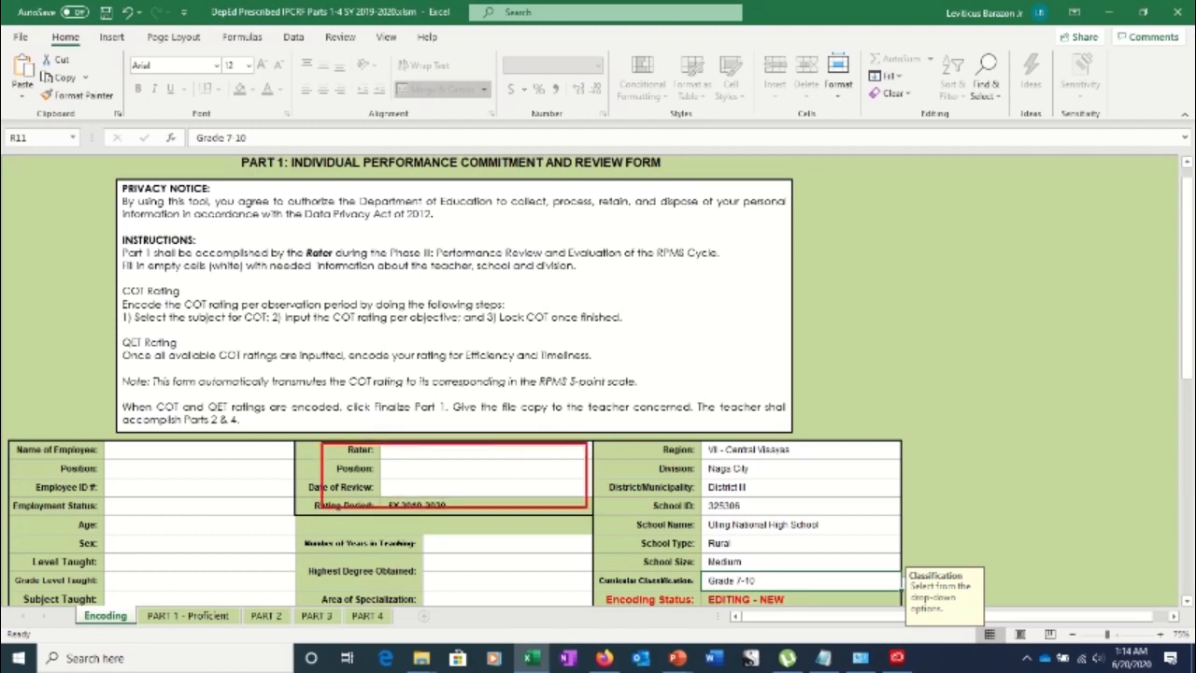
key(Escape)
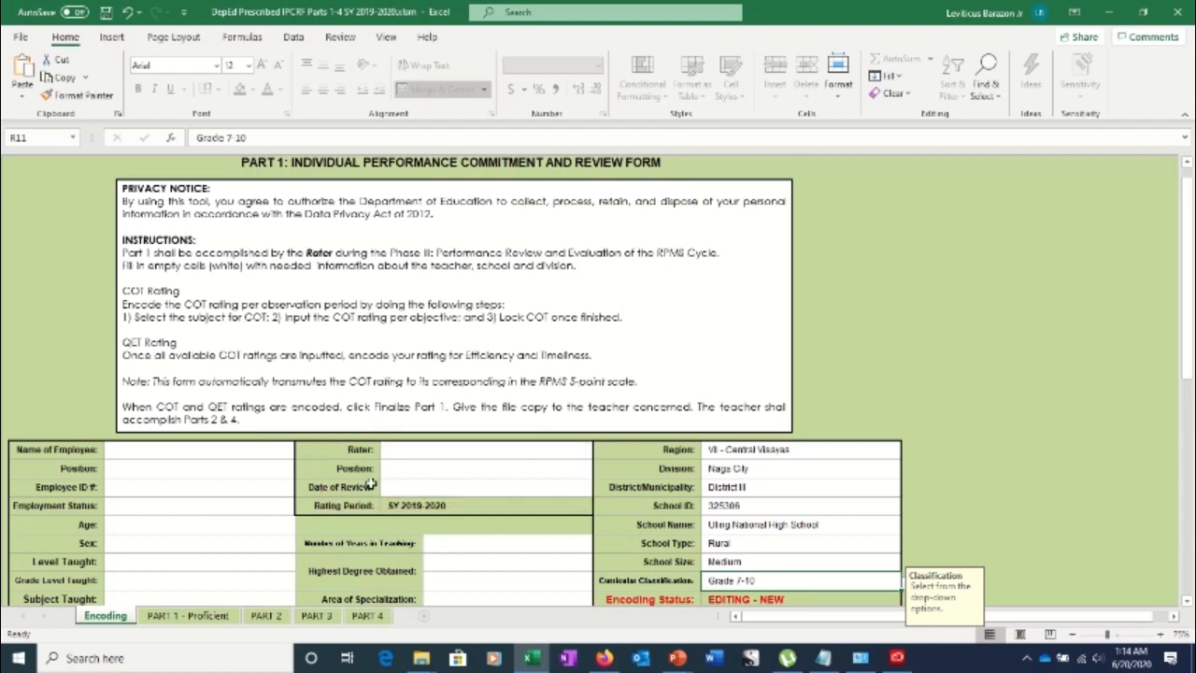
click(404, 448)
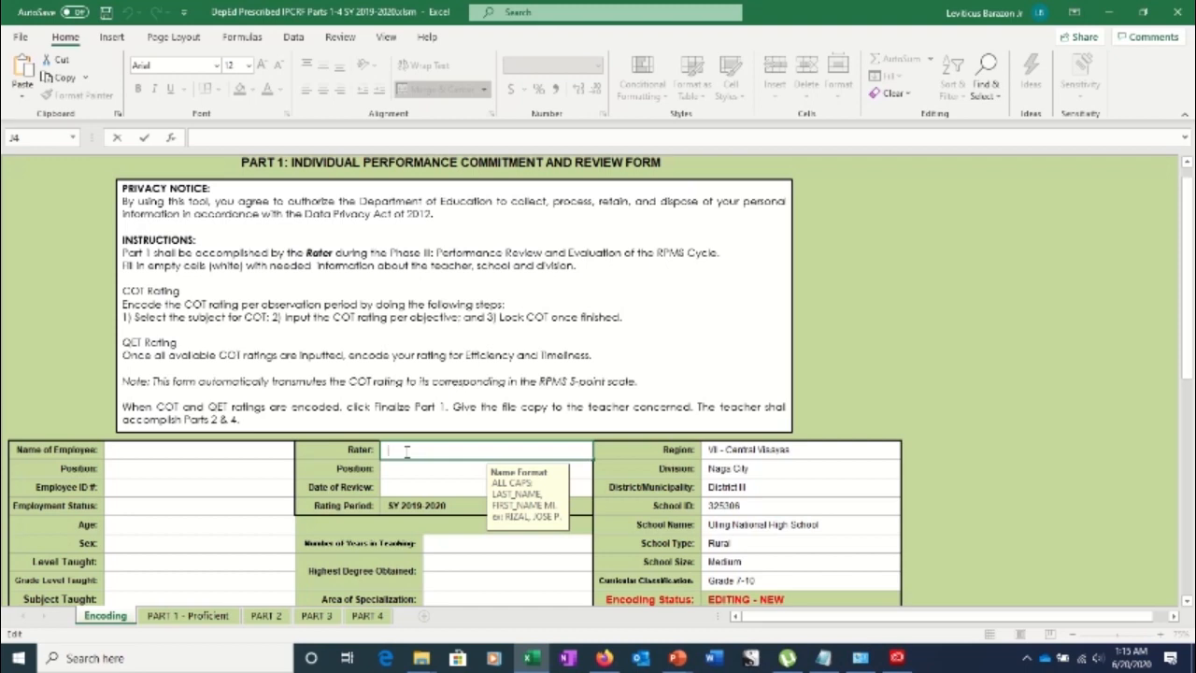
text(Jo)
key(BackSpace)
text(R)
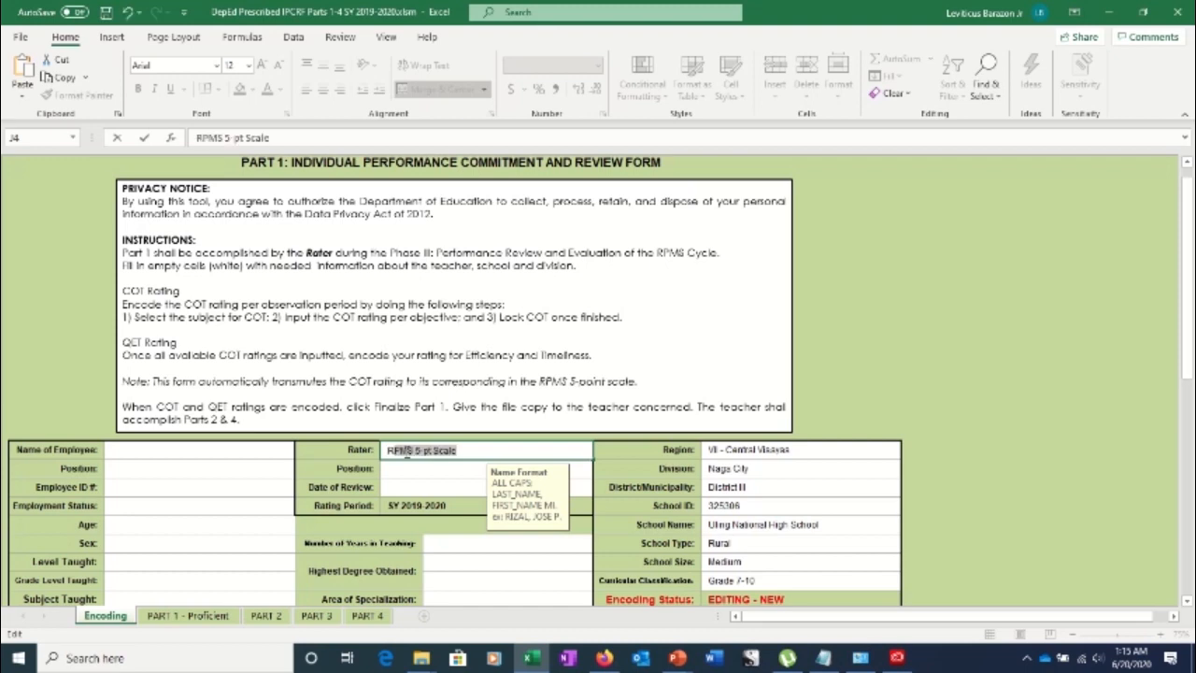
text(iZAL)
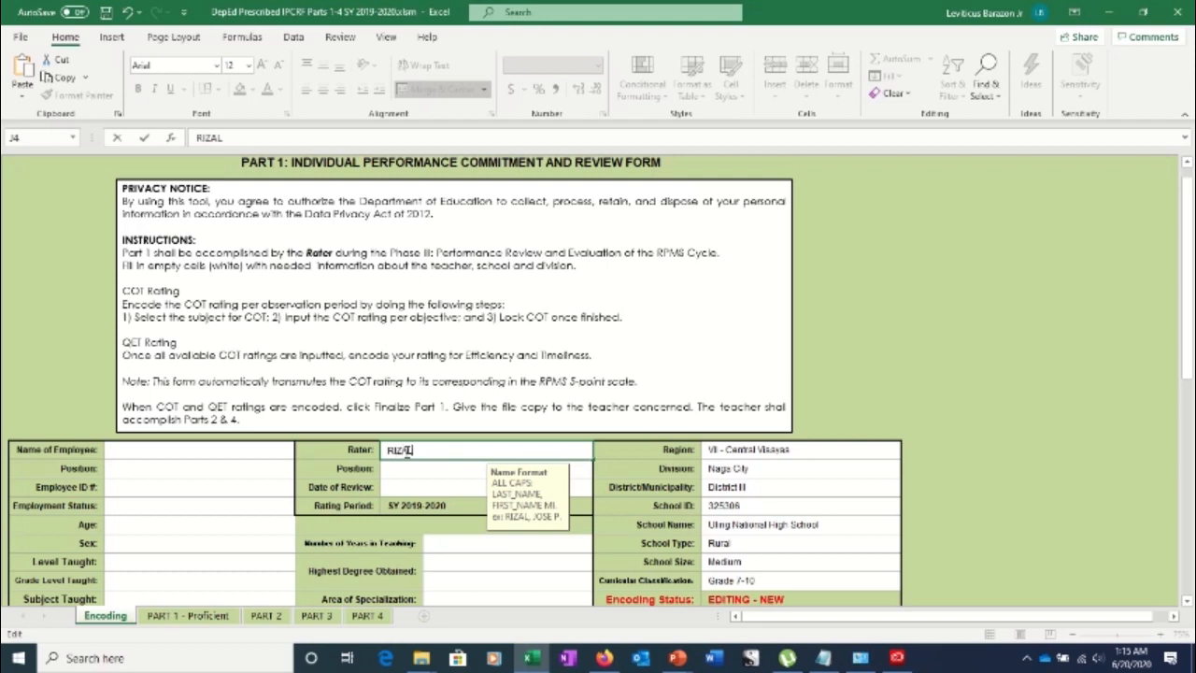
text(, JOSE P.)
click(394, 471)
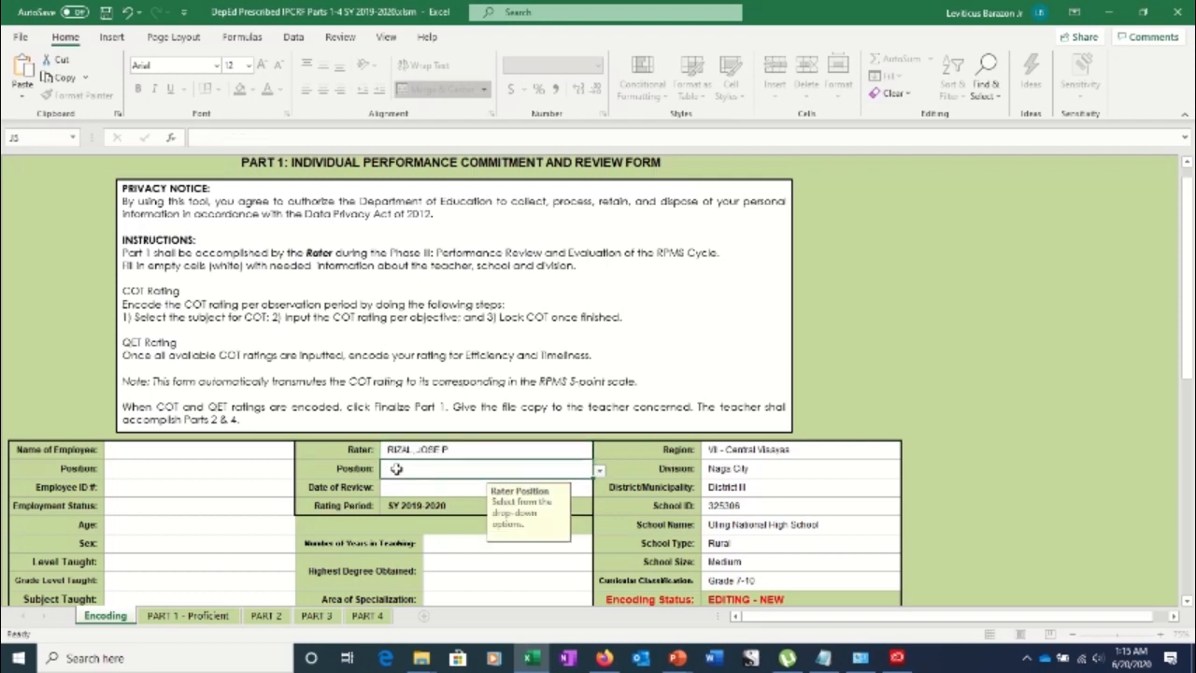
Set the rater's Position to Principal I
click(599, 472)
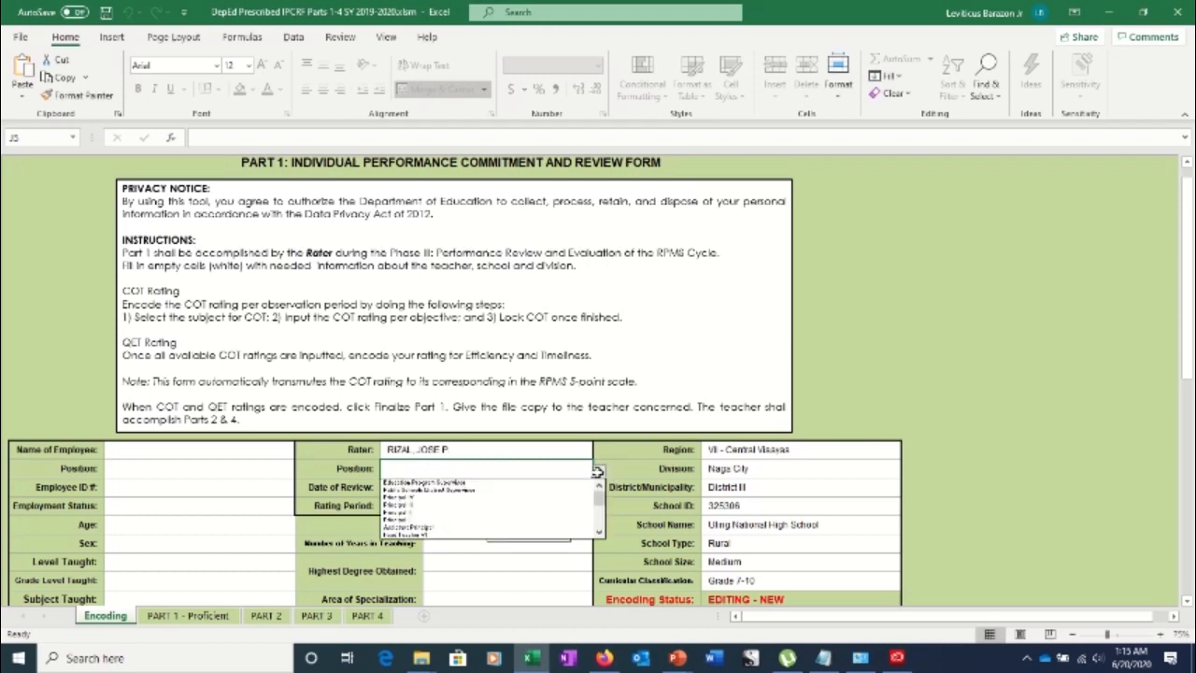
click(525, 517)
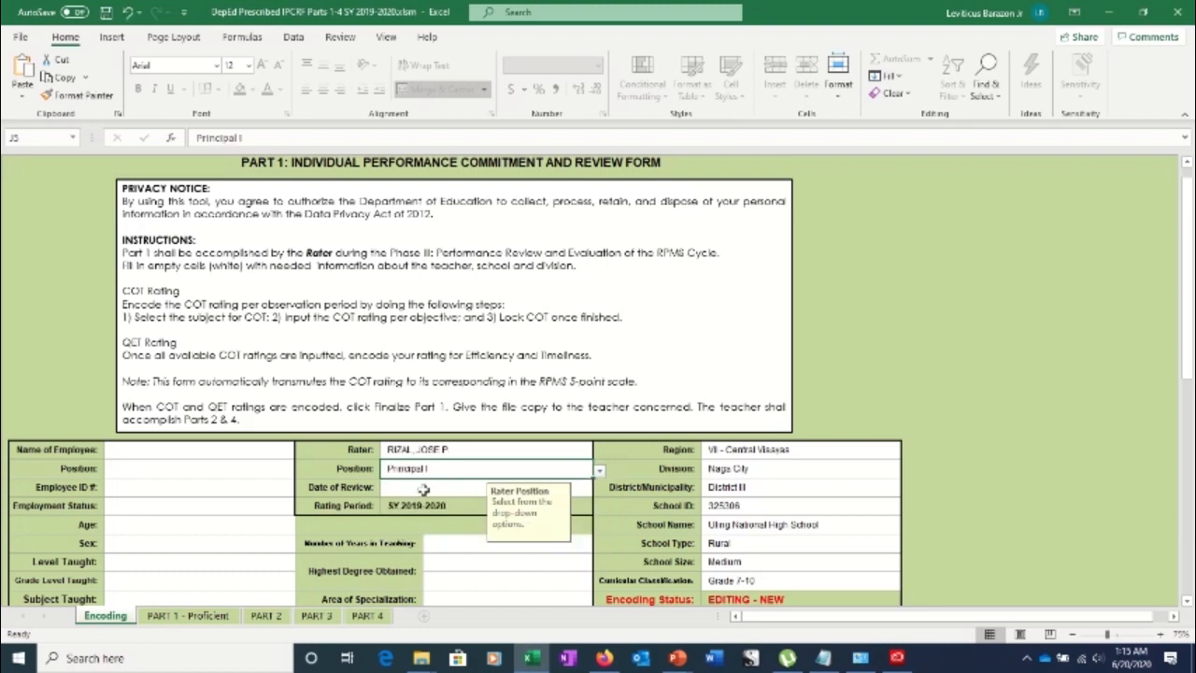
click(423, 488)
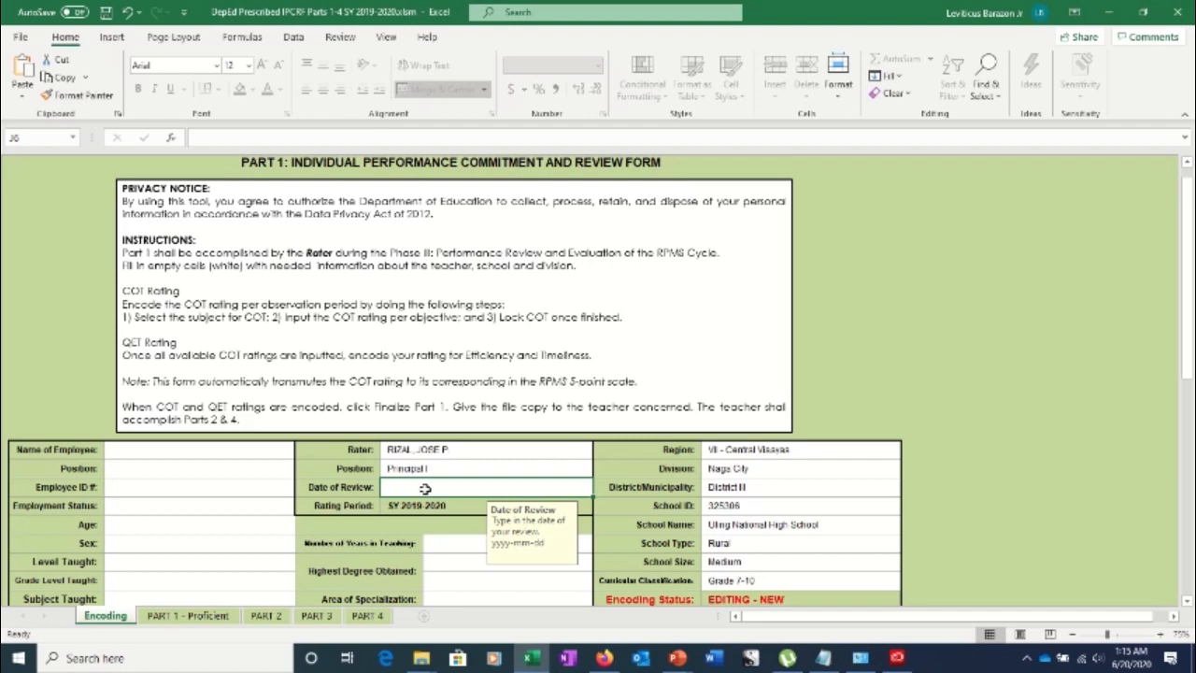
Enter 2020-03-02 in the Date of Review cell
text(2020)
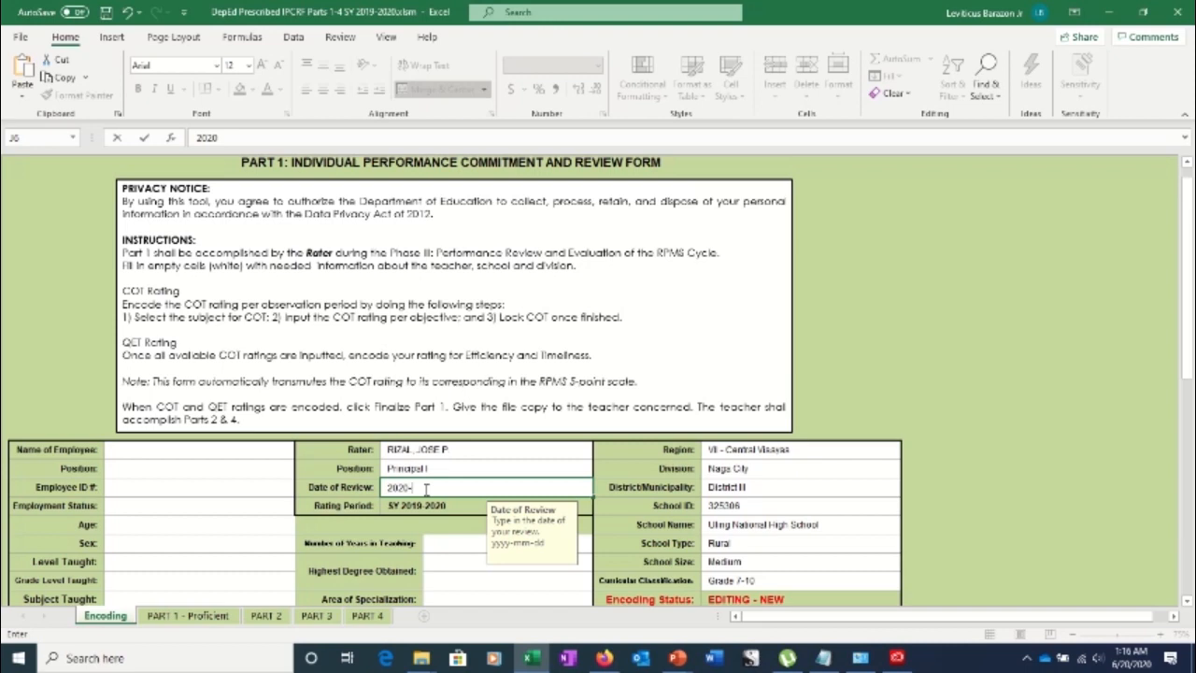
text(-0)
text(30)
text(-02)
click(422, 507)
scroll(423, 508, down, 6)
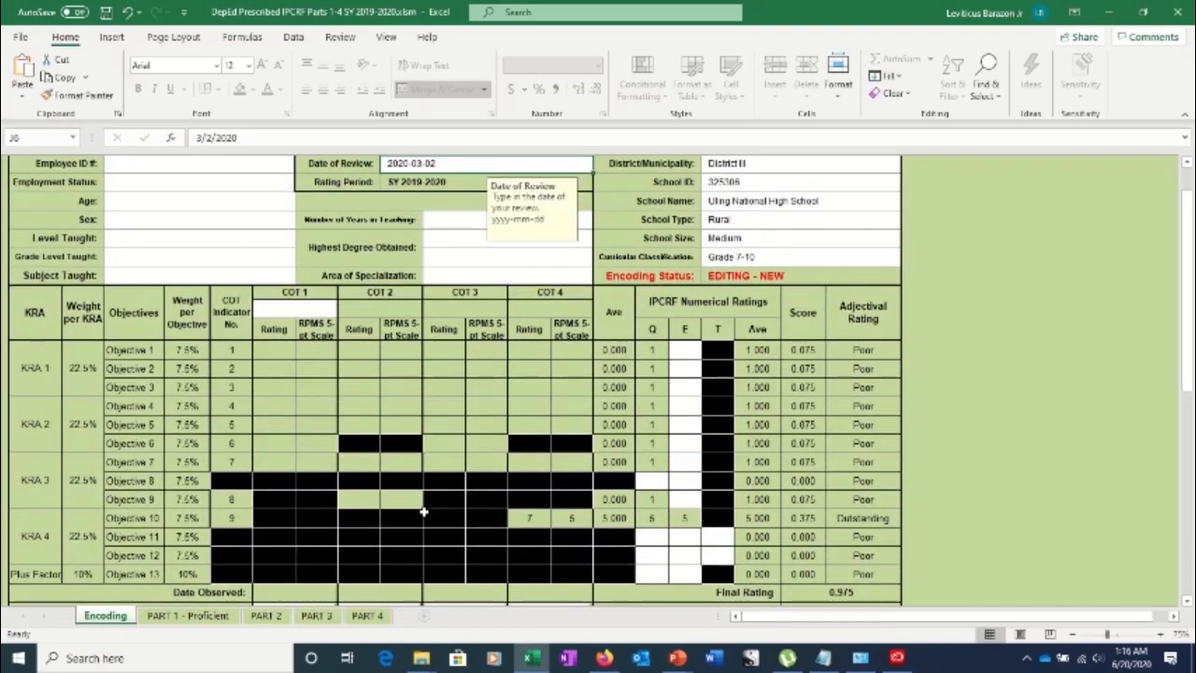
scroll(423, 511, down, 1)
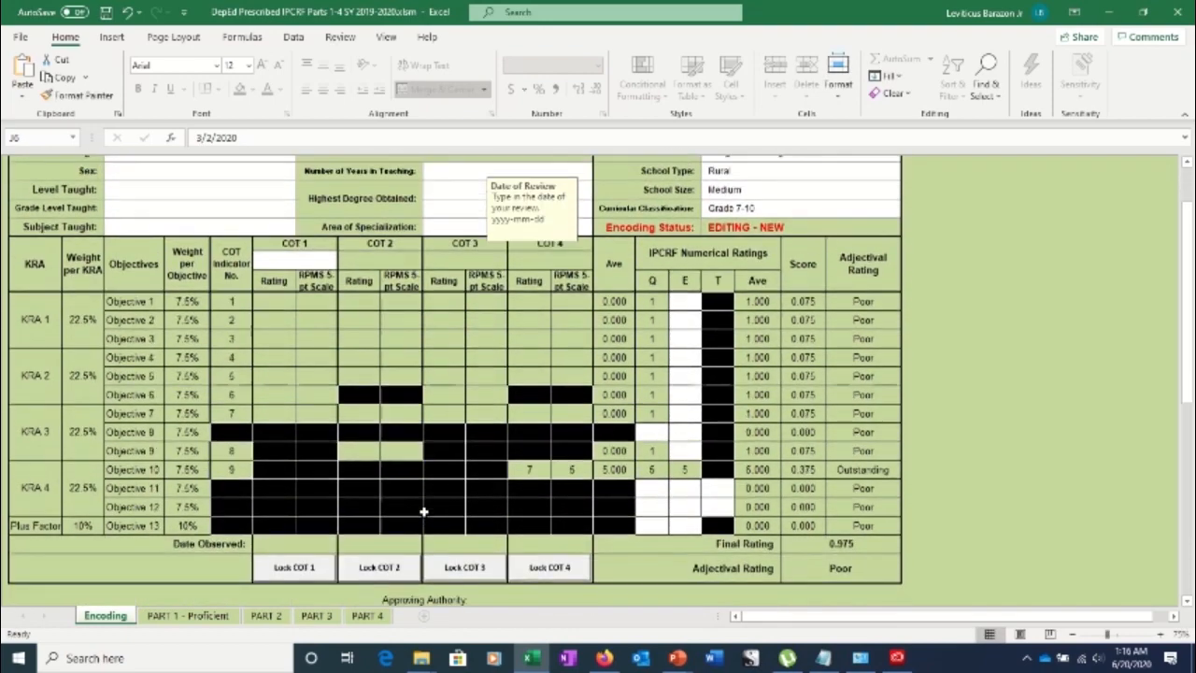
scroll(423, 509, up, 7)
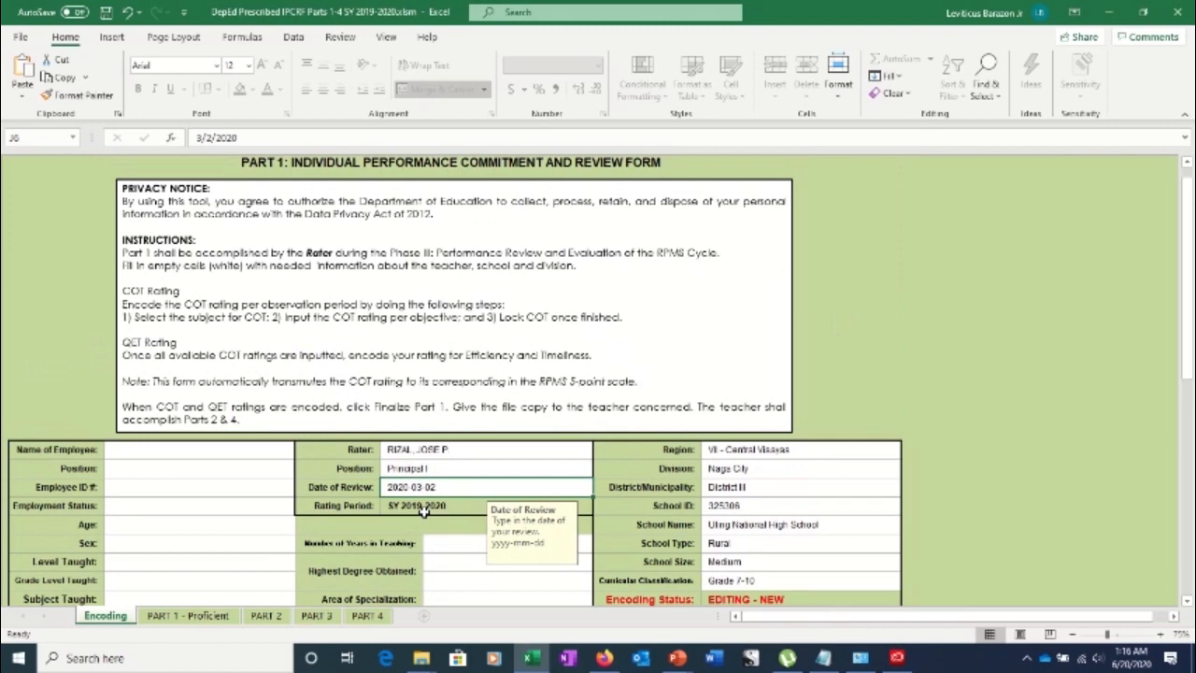
click(458, 550)
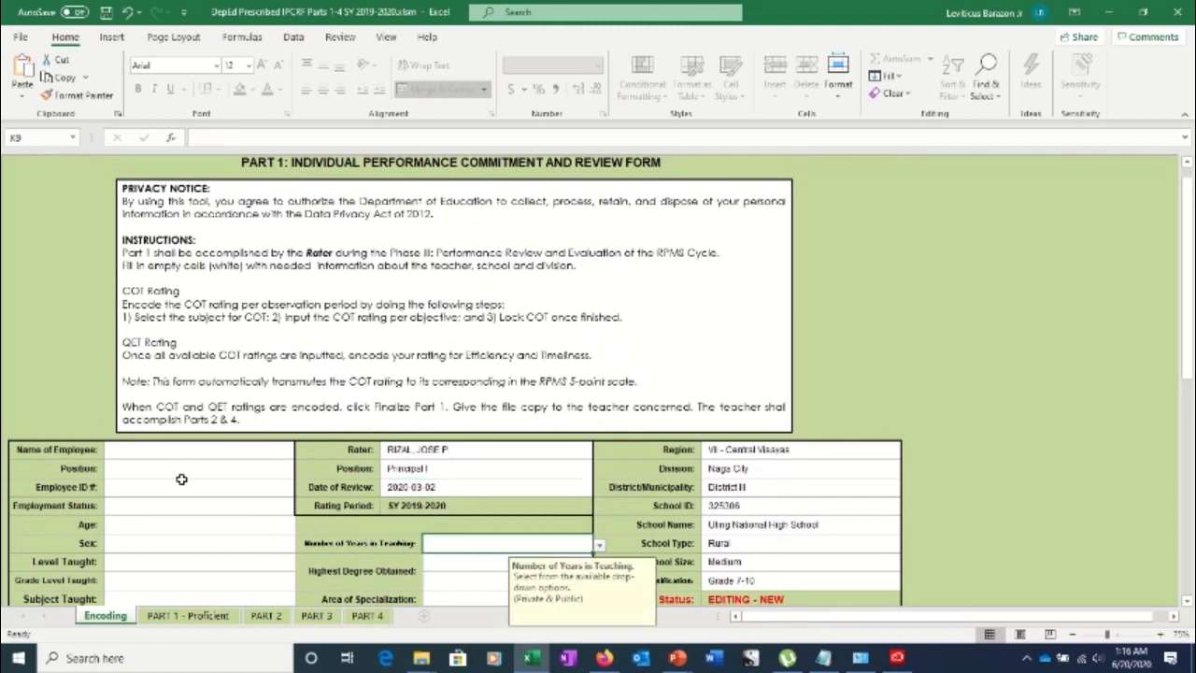
click(128, 456)
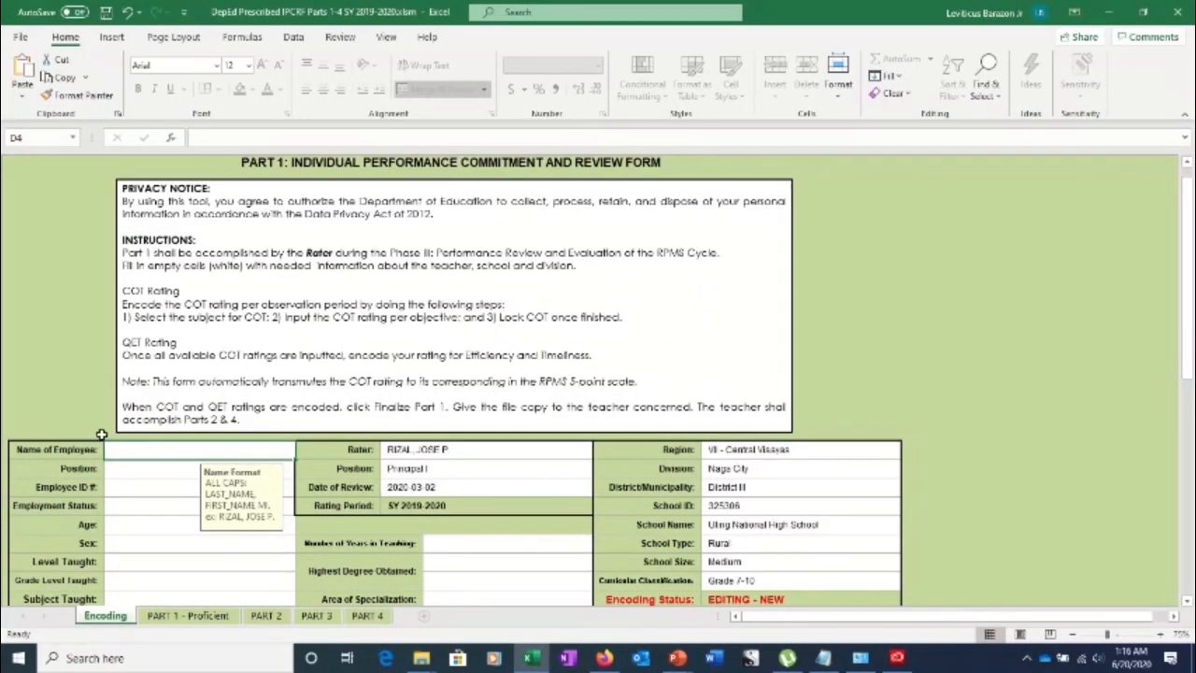
Type the employee's full name into the Name of Employee cell D4
mouse_move(77, 439)
mouse_down()
mouse_move(234, 515)
mouse_move(264, 551)
mouse_move(42, 438)
mouse_move(75, 437)
mouse_up()
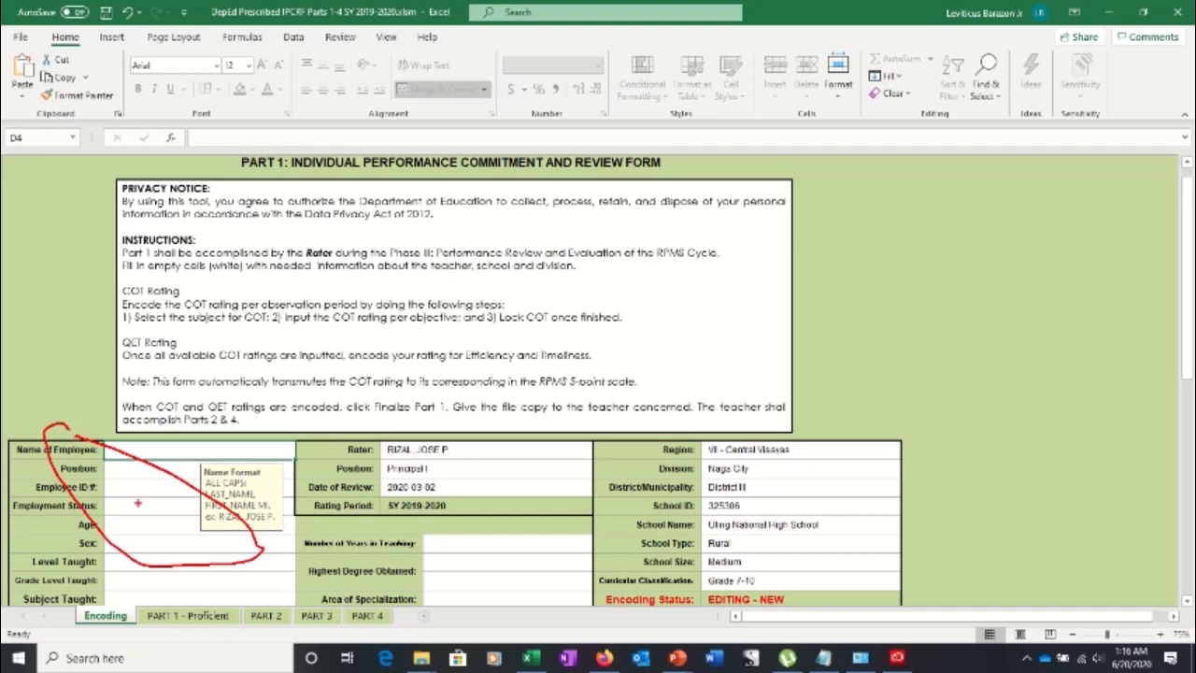
key(Escape)
double_click(122, 448)
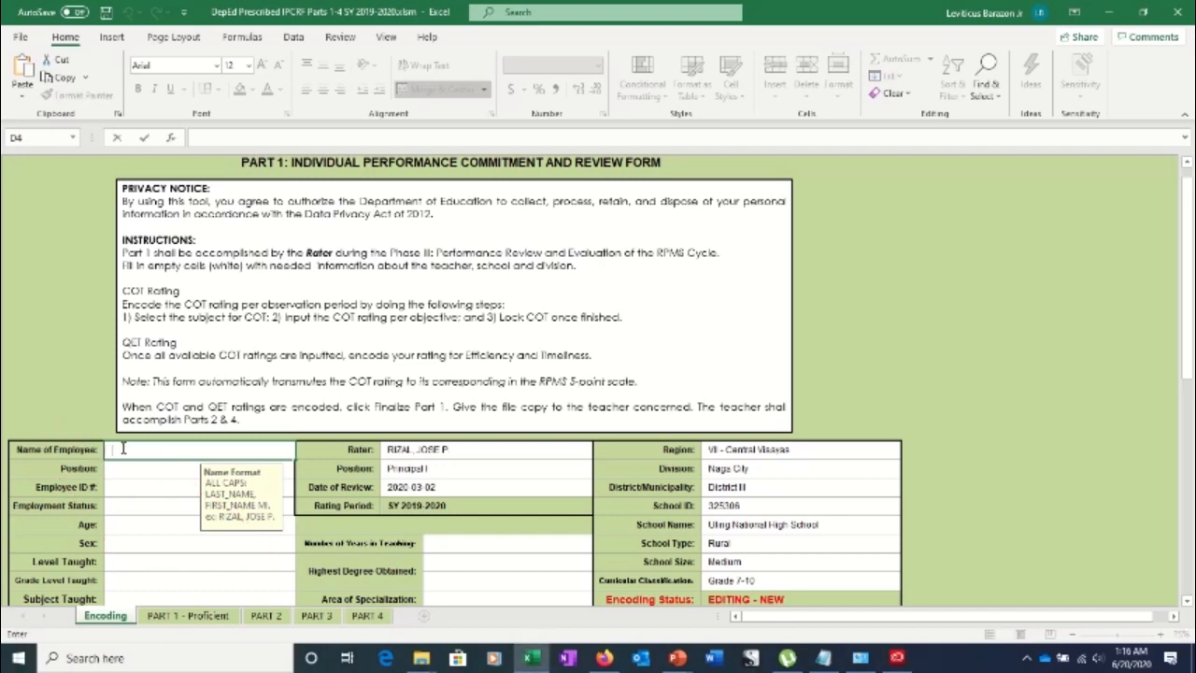
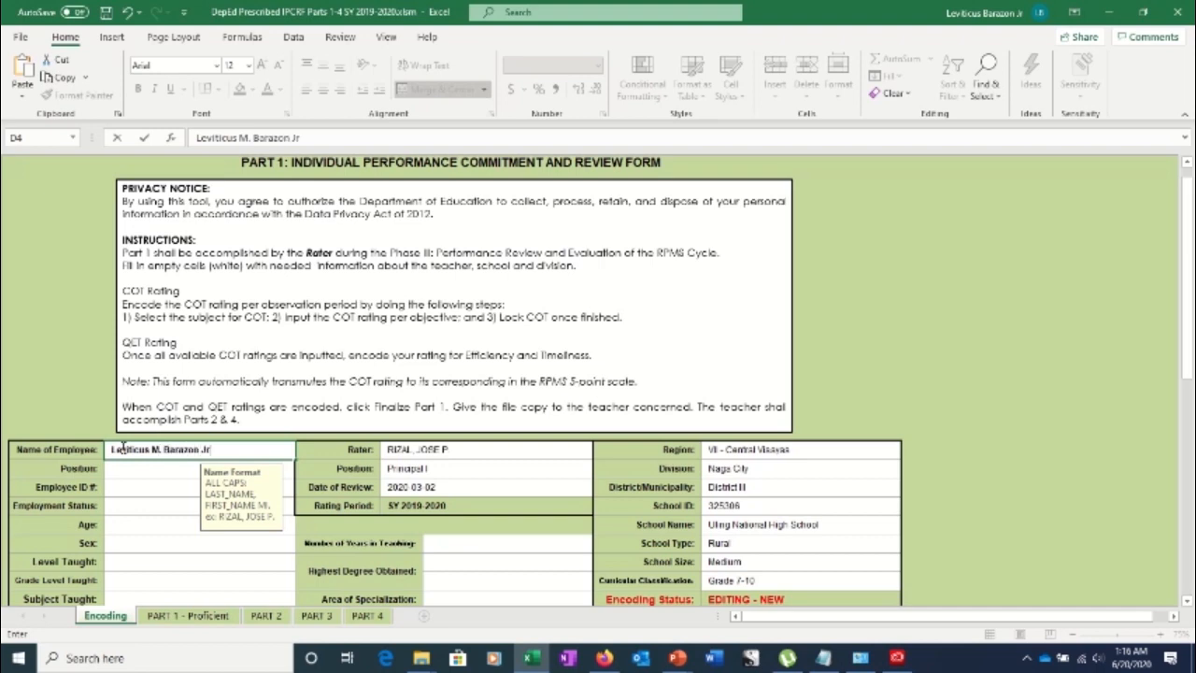
key(Tab)
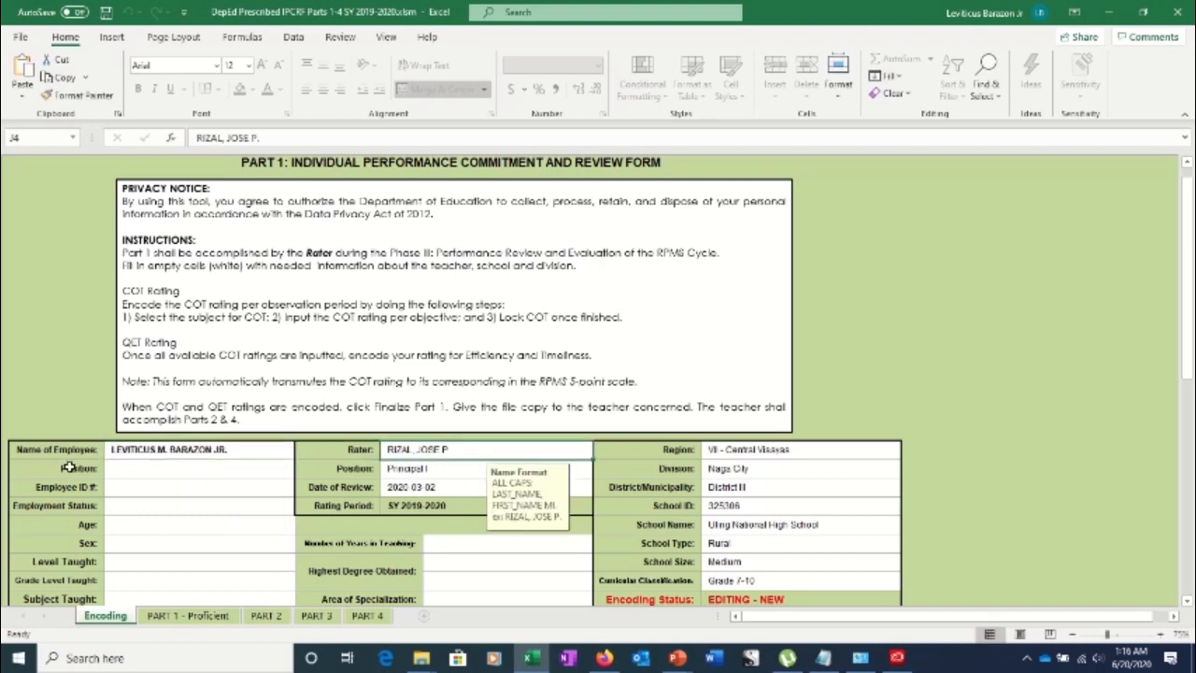
click(126, 471)
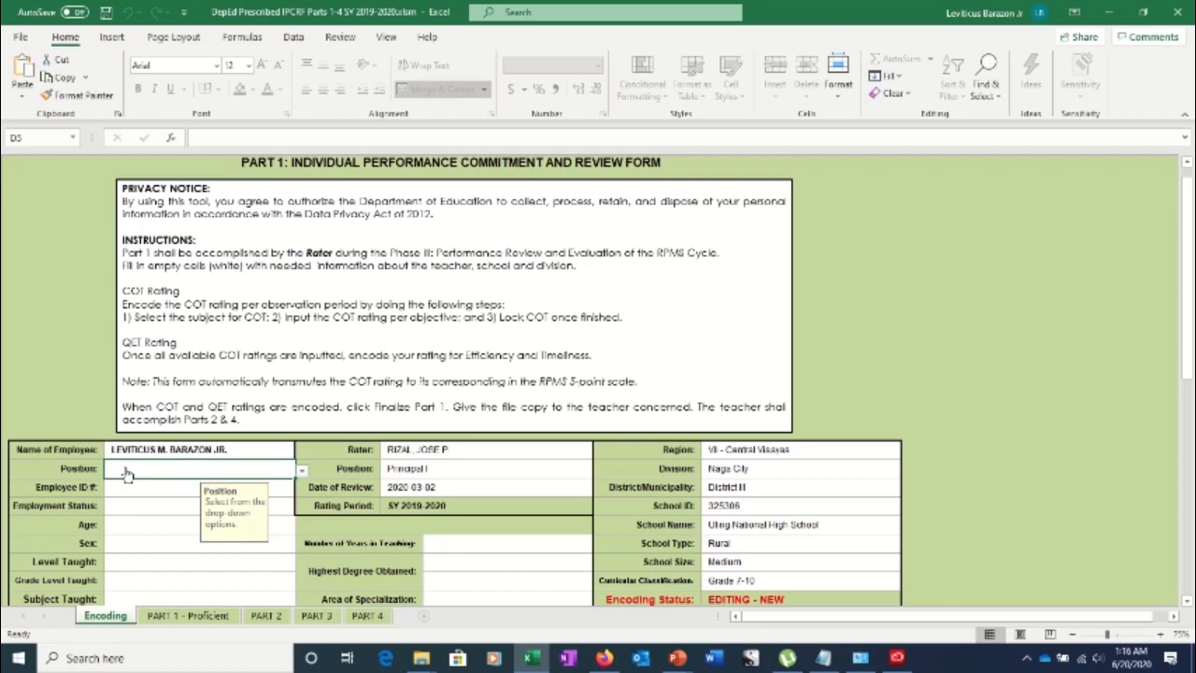
Try Teacher II and Teacher III, then set the employee Position to Master Teacher I
click(300, 470)
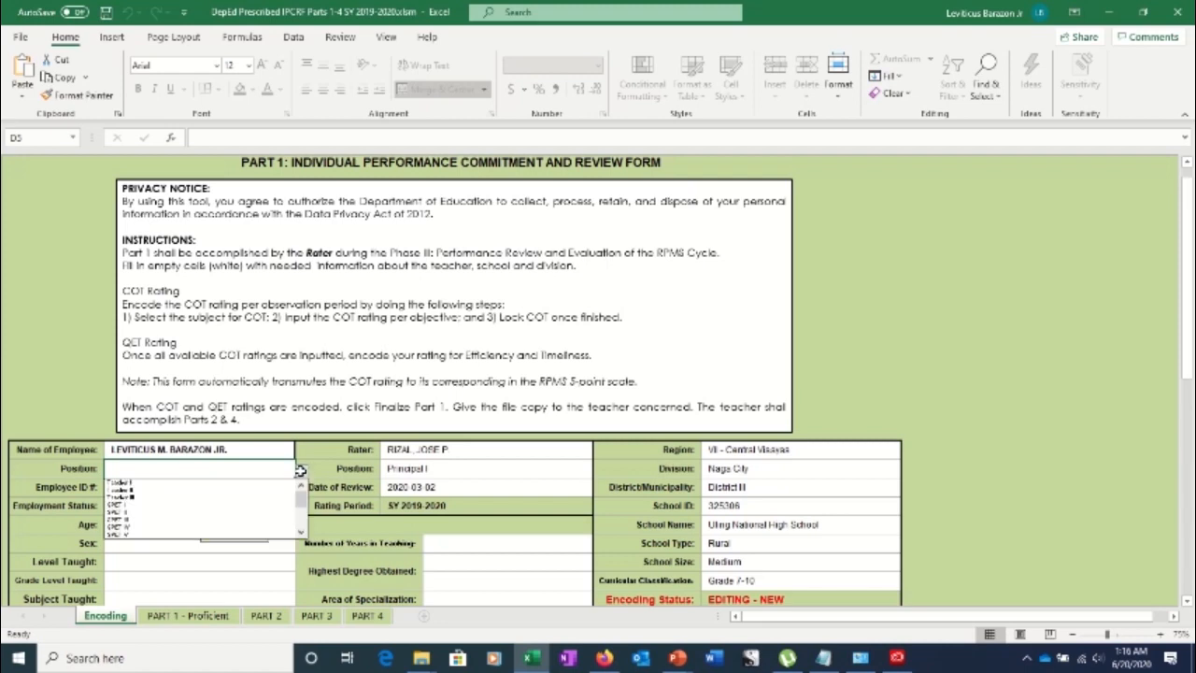
click(174, 488)
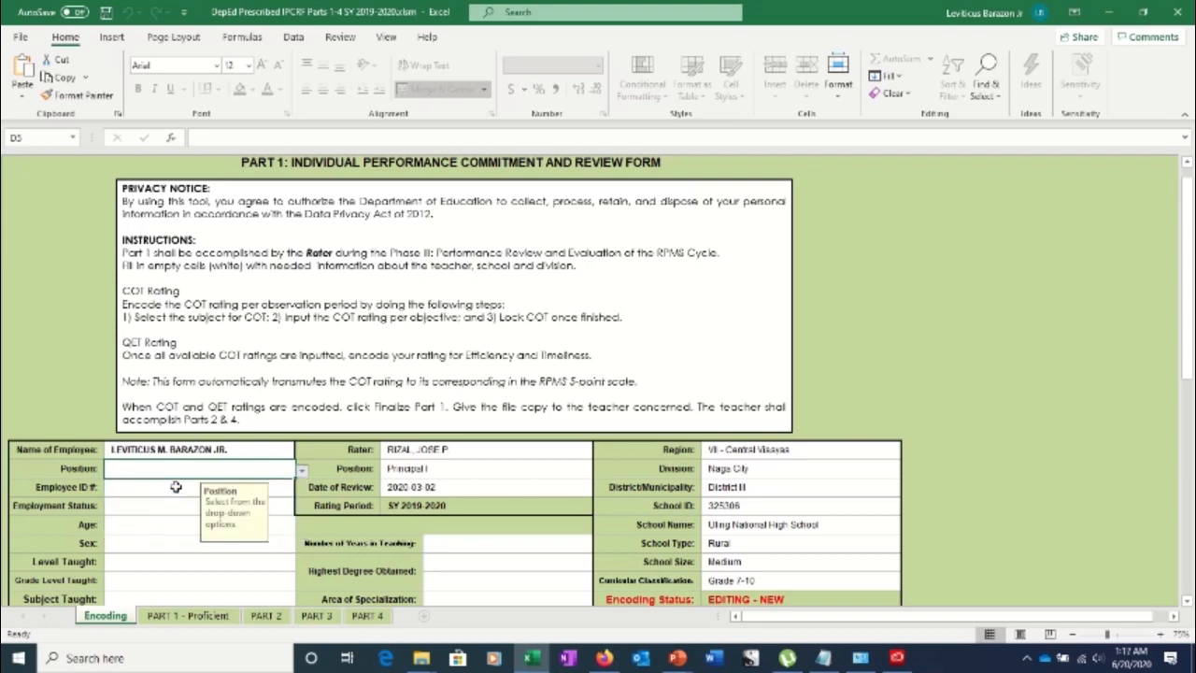
click(302, 472)
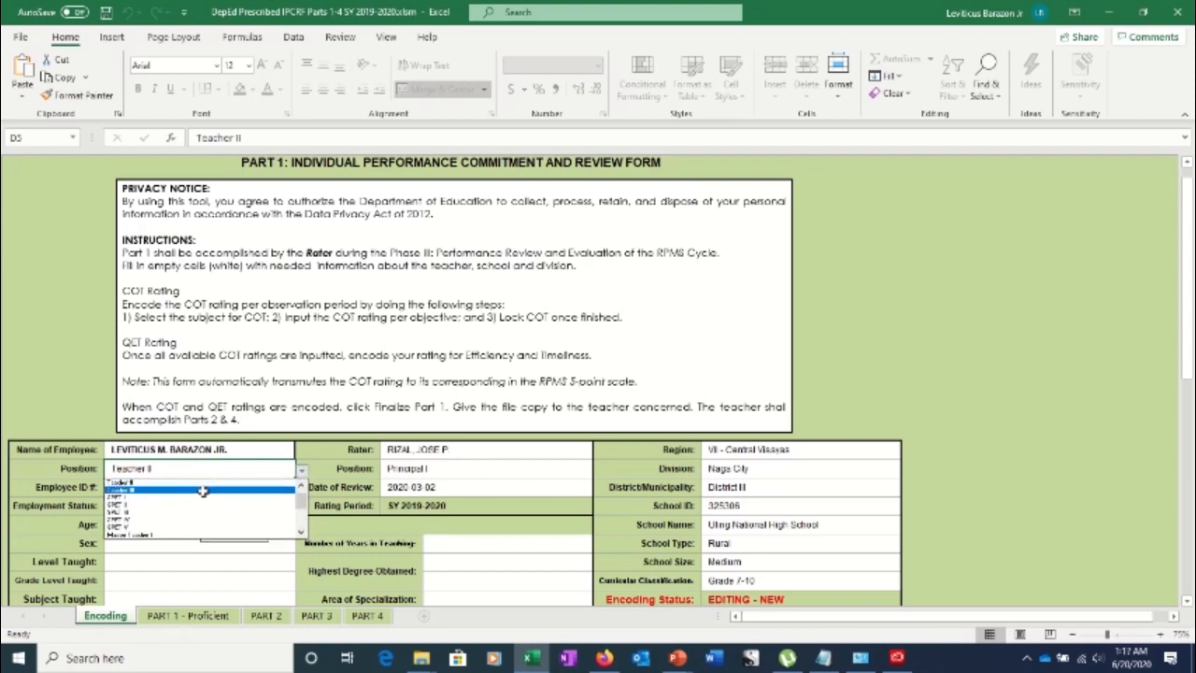
click(295, 476)
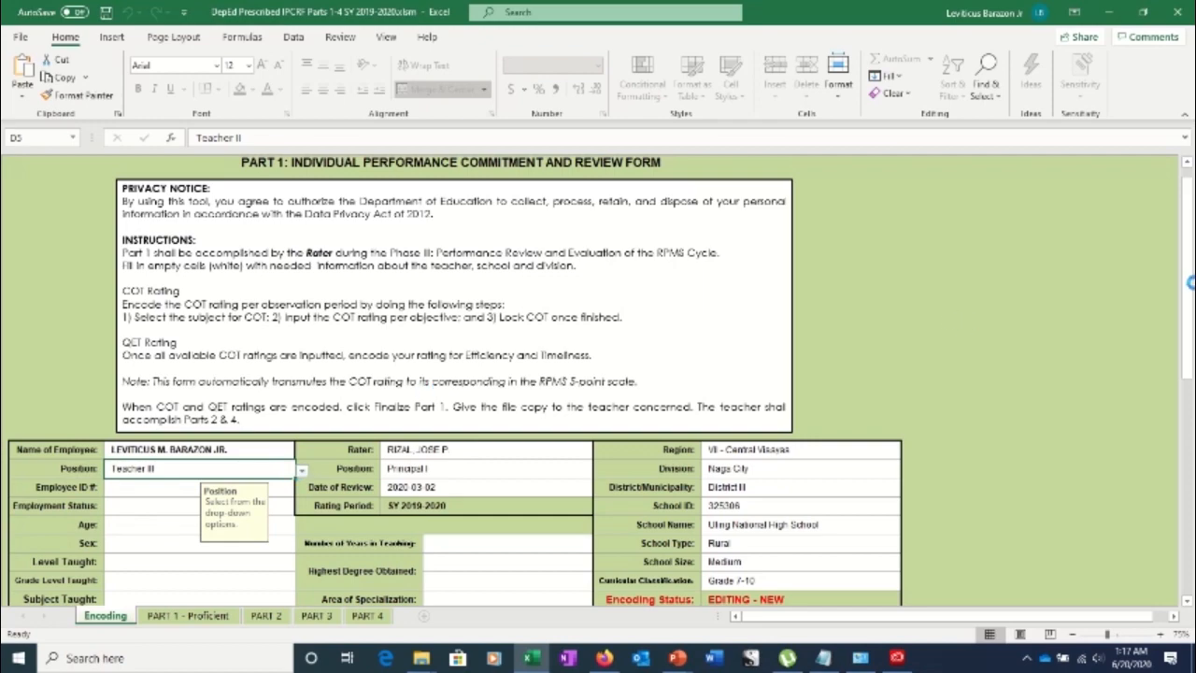
drag(1188, 286, 1153, 264)
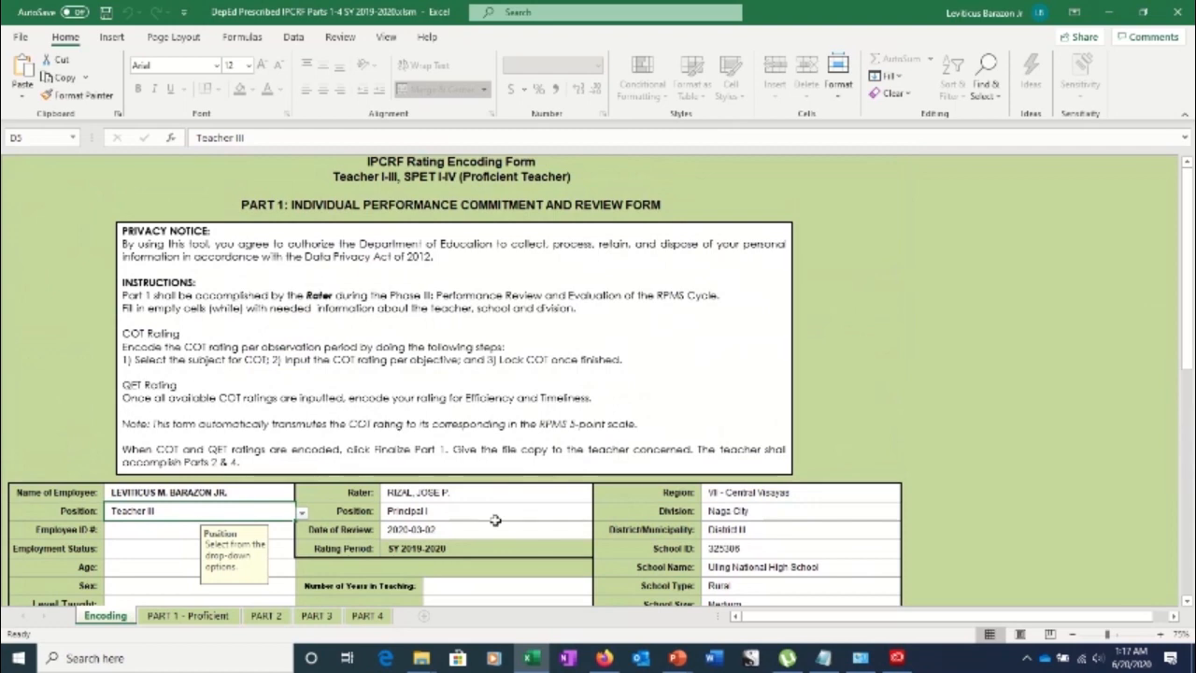
click(302, 513)
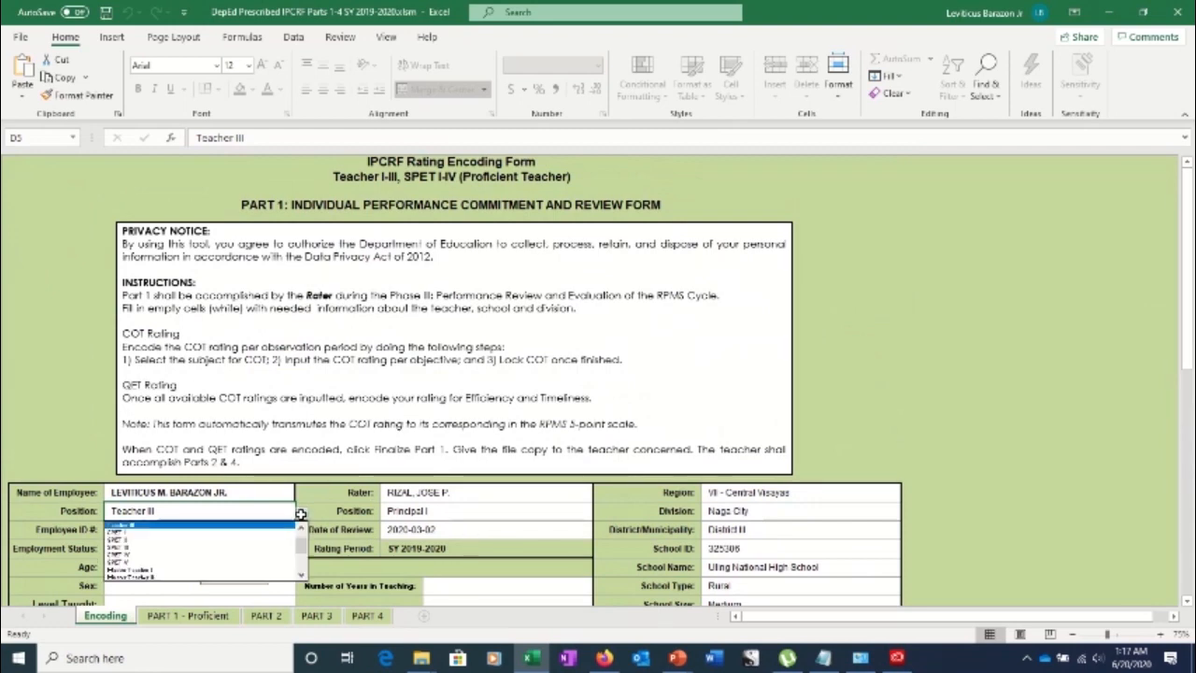
click(237, 570)
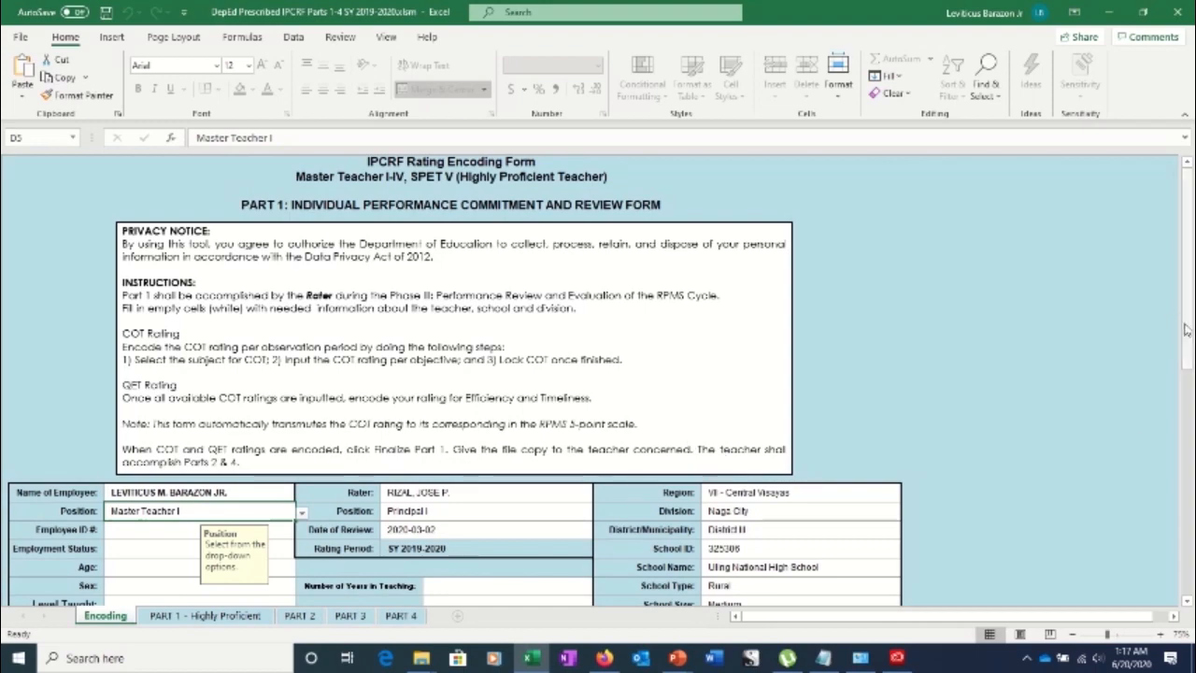
drag(1185, 329, 1147, 315)
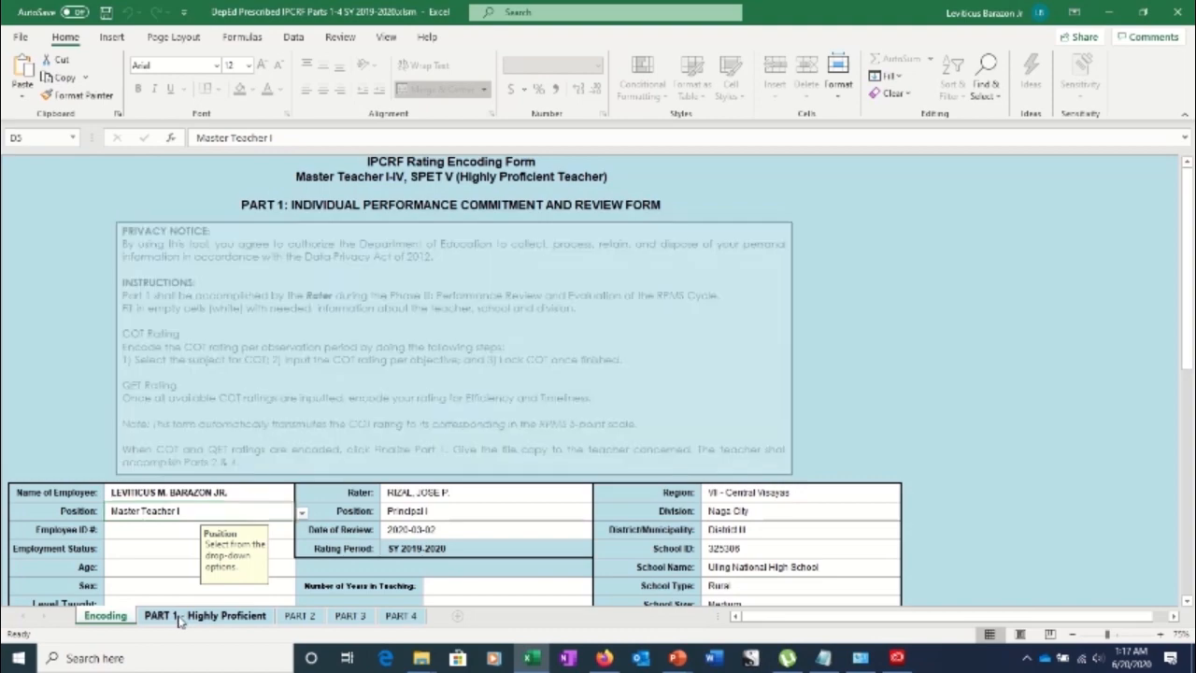
click(300, 616)
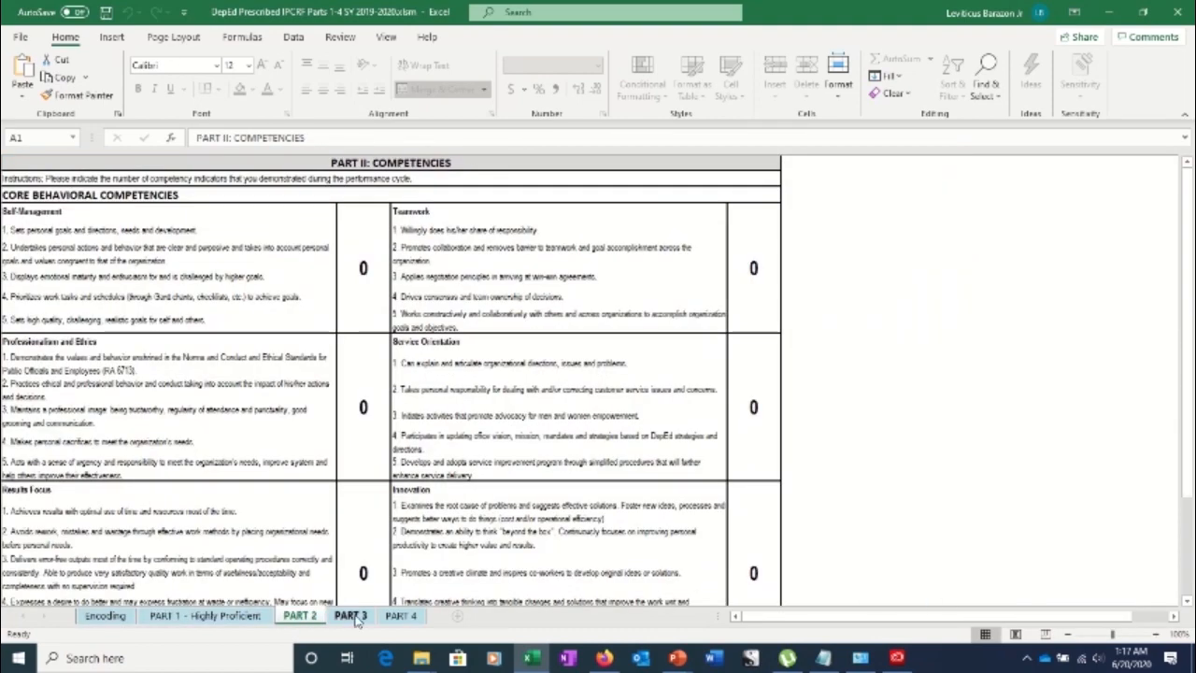
click(350, 616)
click(401, 616)
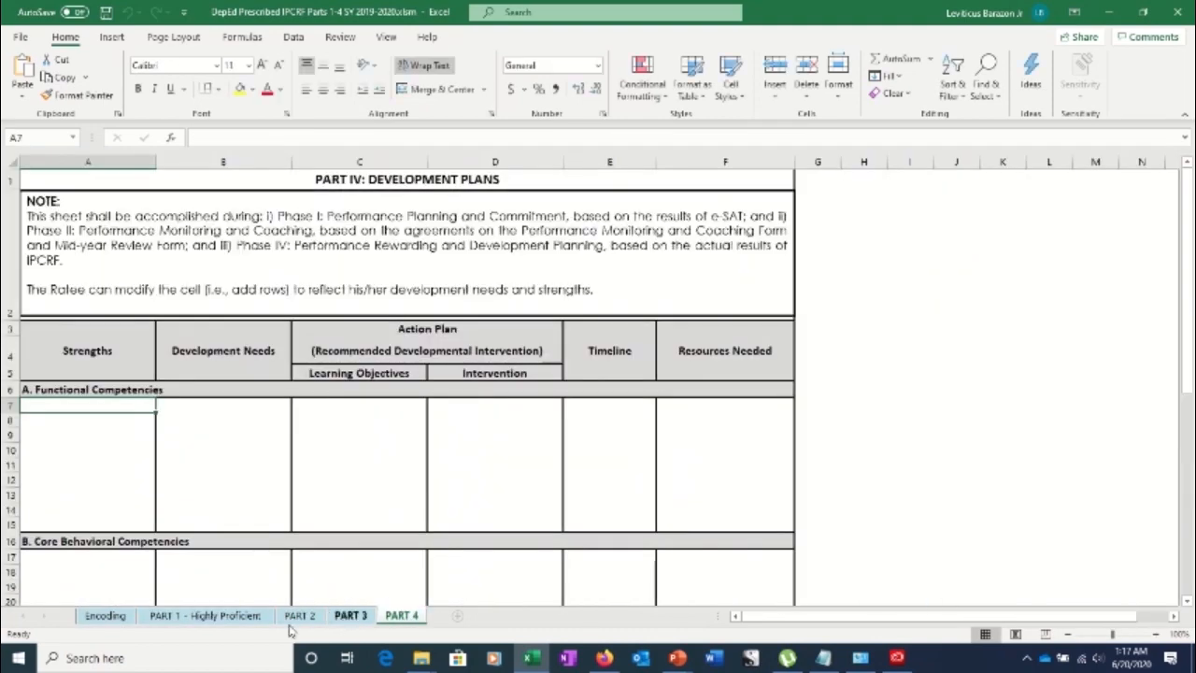
click(105, 616)
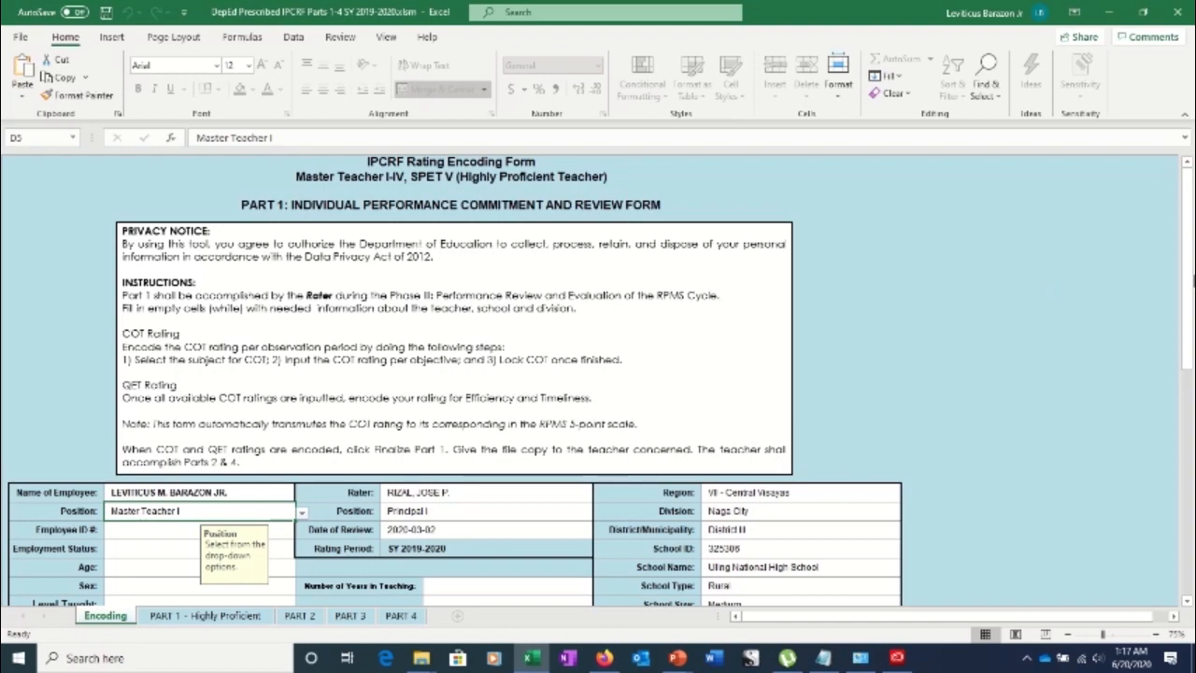
drag(1187, 285, 1182, 300)
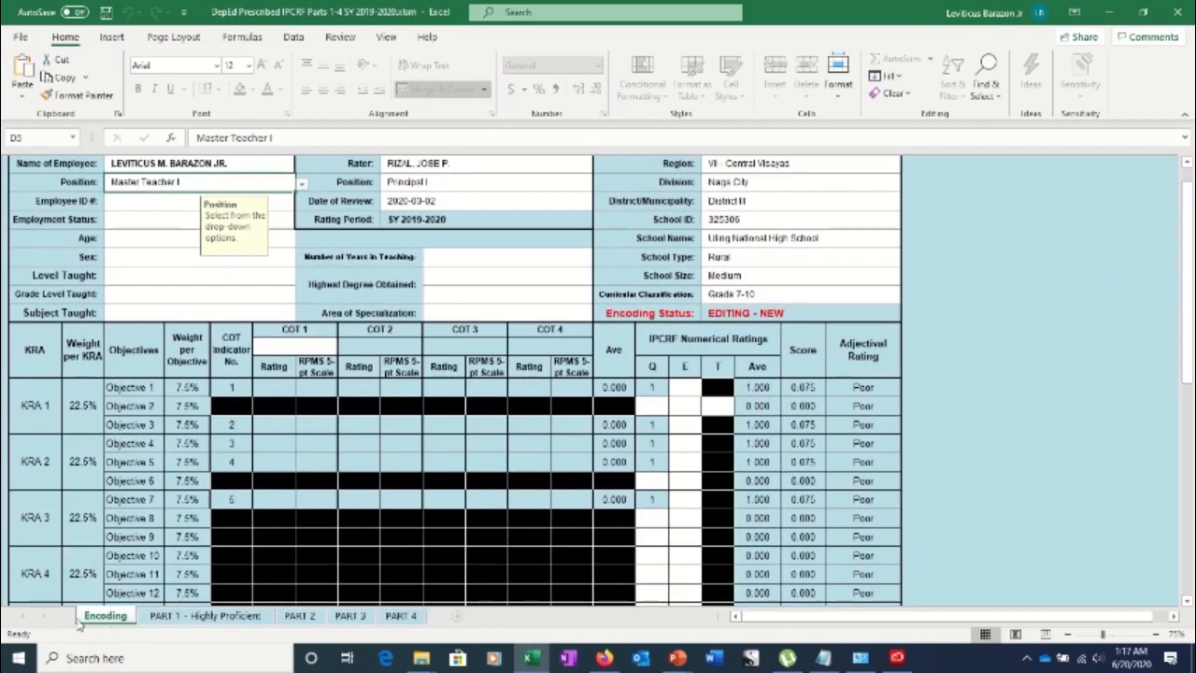
drag(1193, 245, 1190, 253)
scroll(482, 354, down, 6)
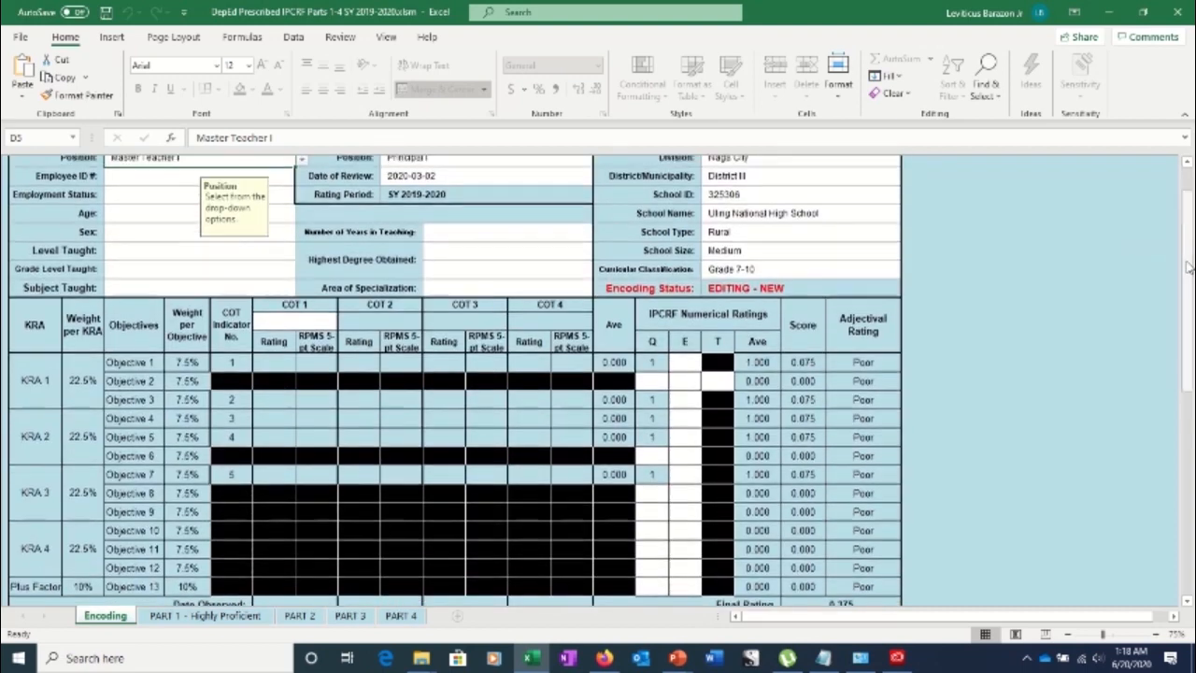
click(118, 165)
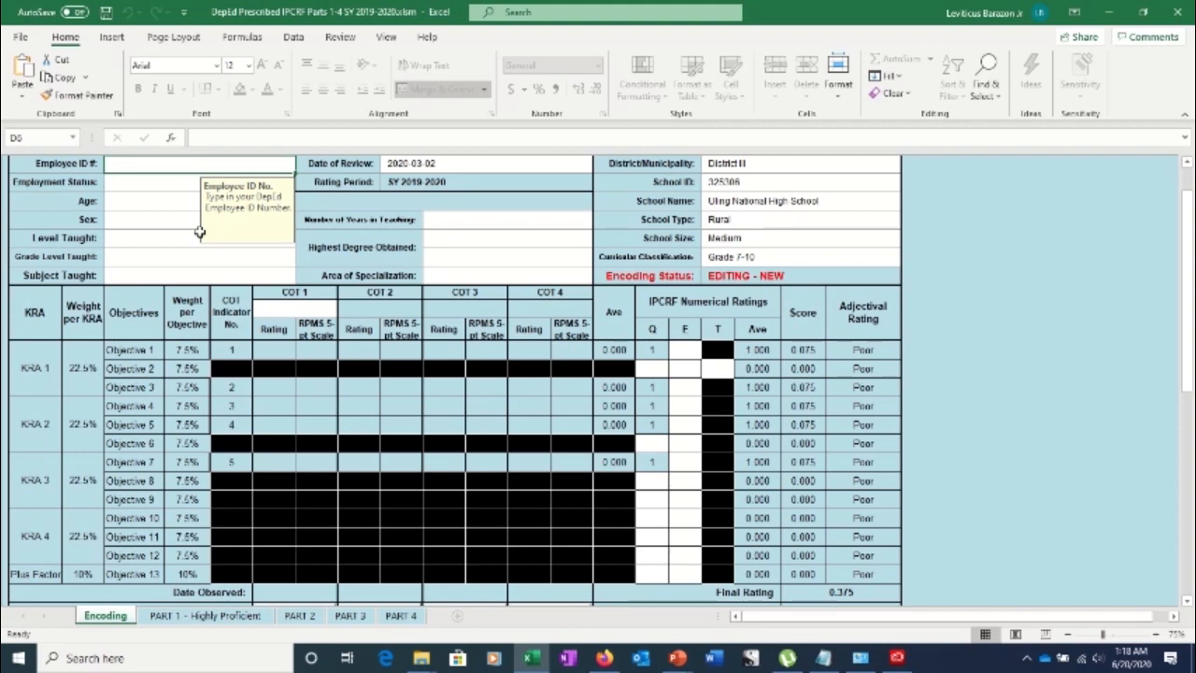
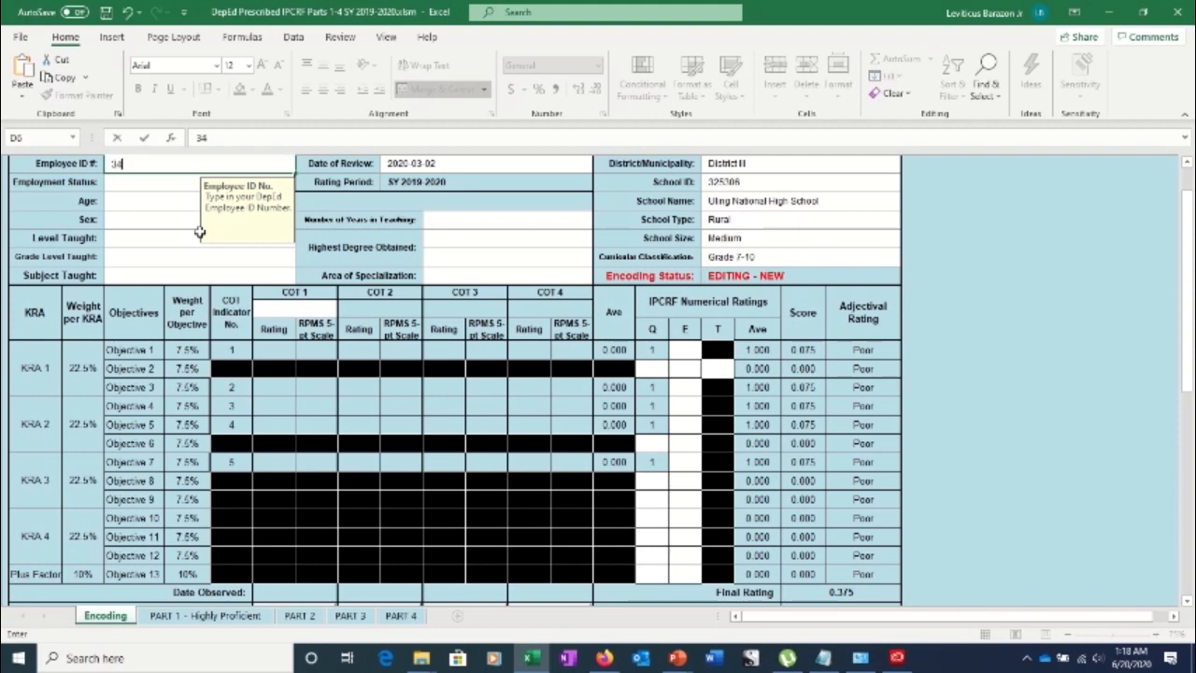
Enter the employee ID number and set Employment Status to Regular Permanent
key(Return)
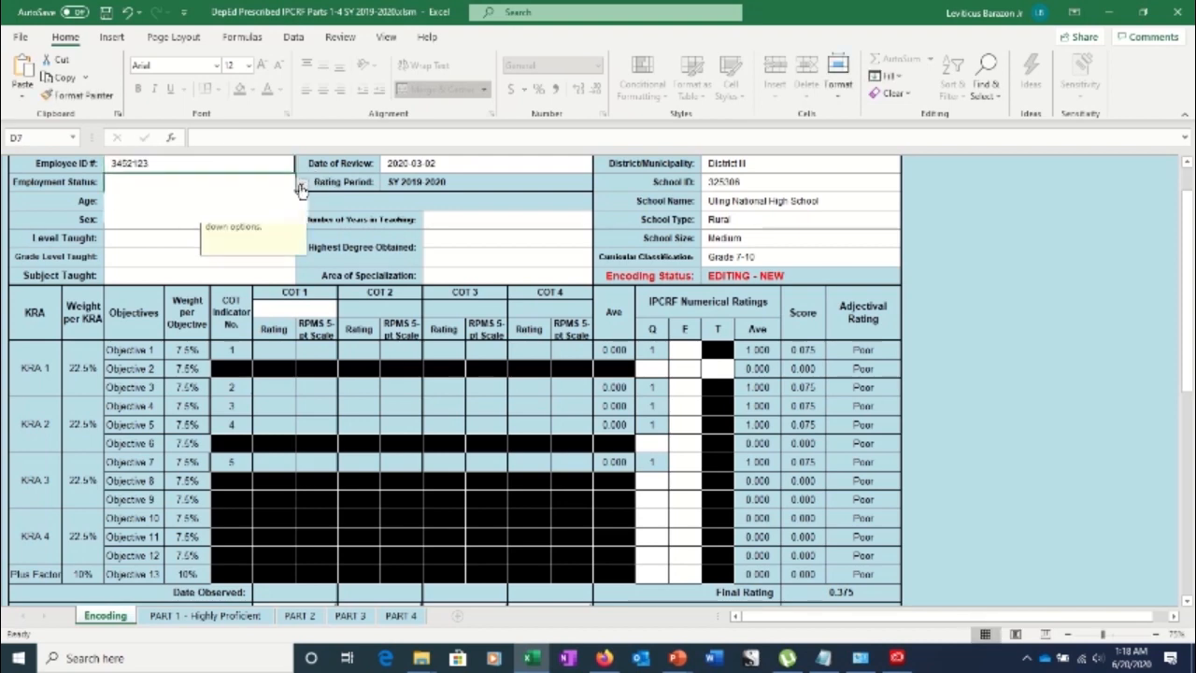
click(301, 184)
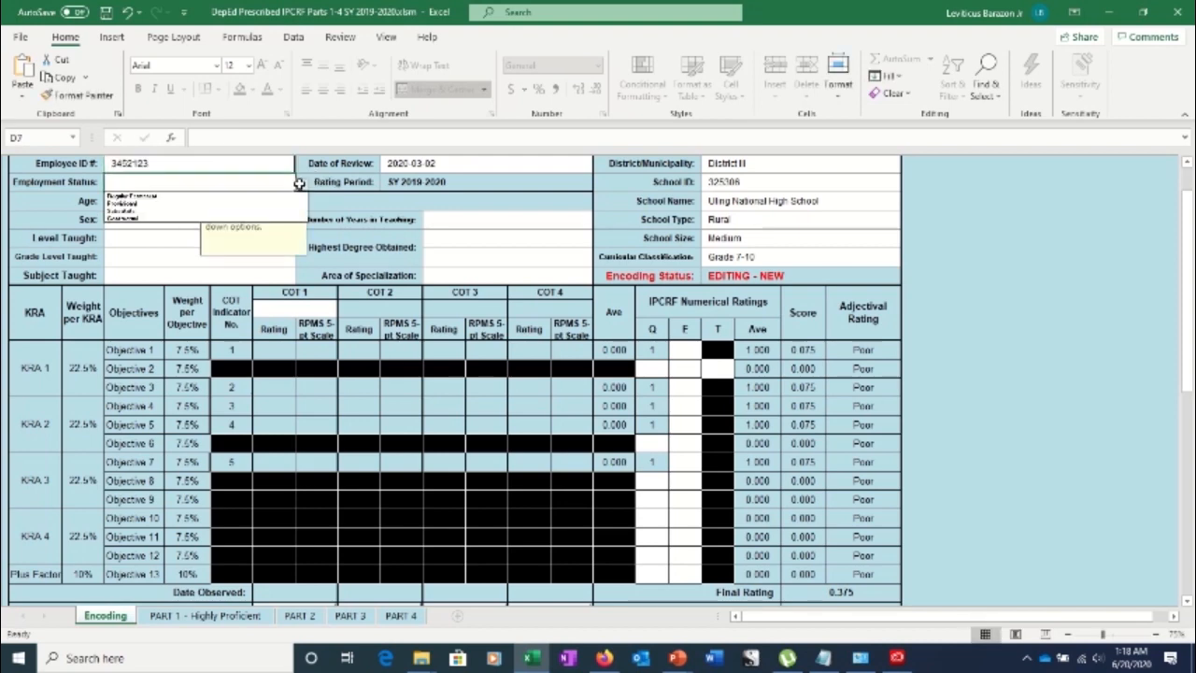
click(239, 196)
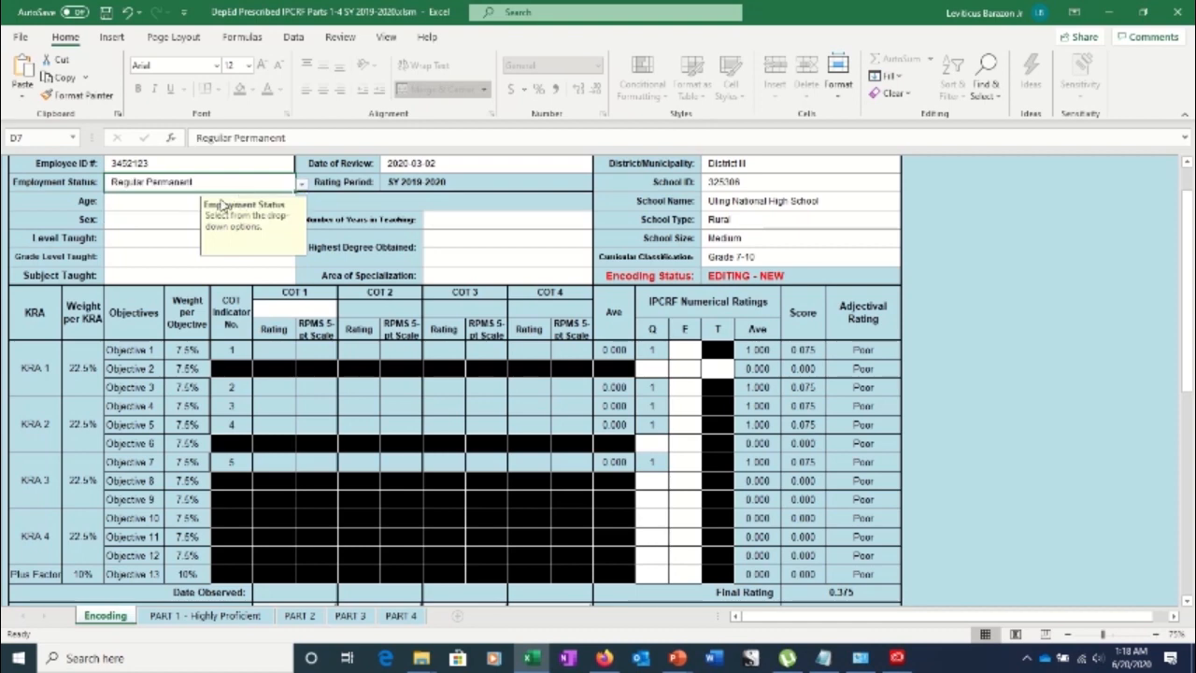
Attempt to enter 23 as the employee's Age
click(156, 206)
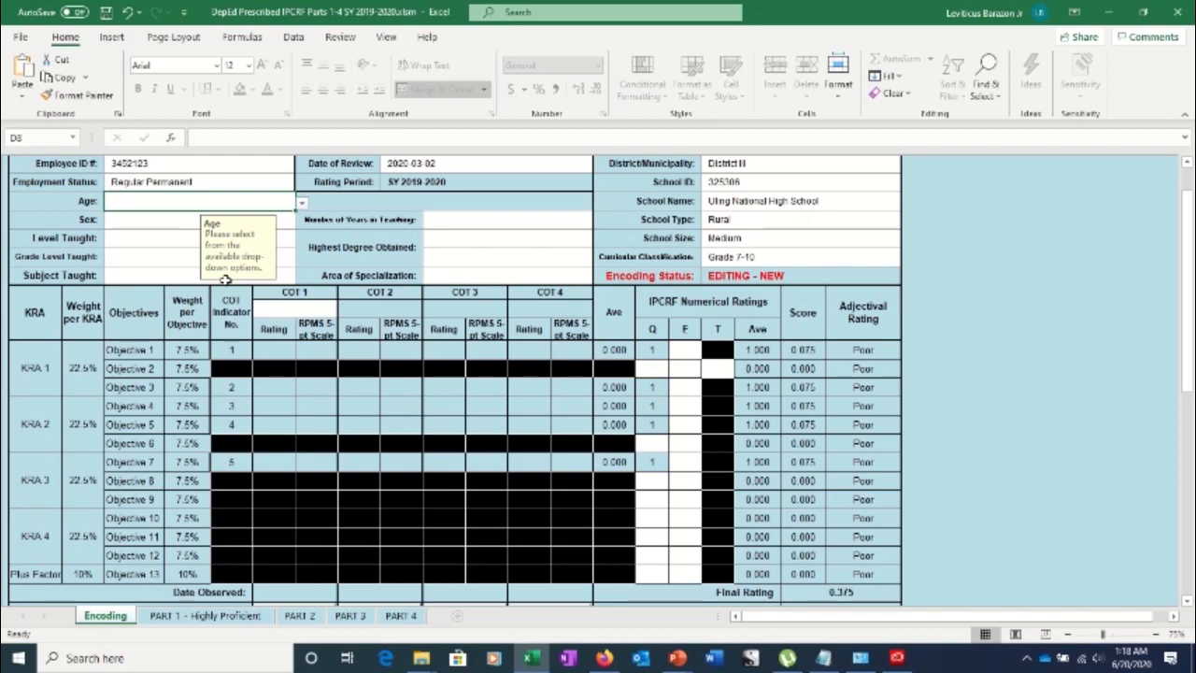
text(23)
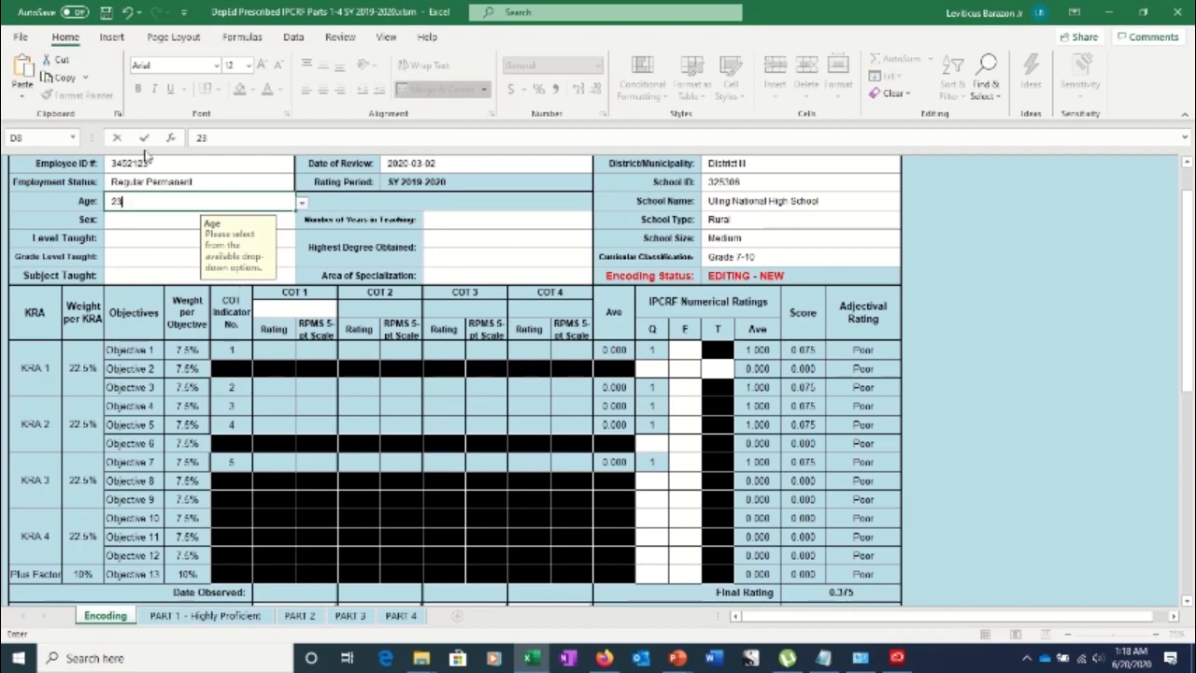
click(134, 222)
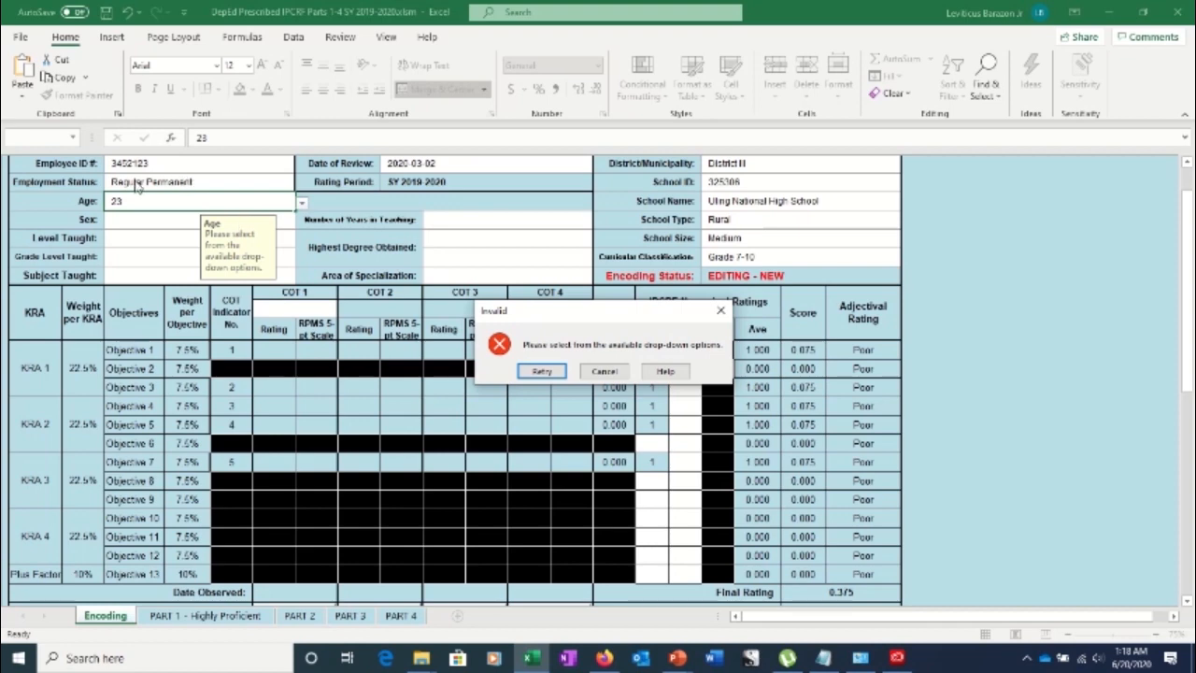
Dismiss the Invalid warning and cancel the age entry, leaving Age blank
click(542, 372)
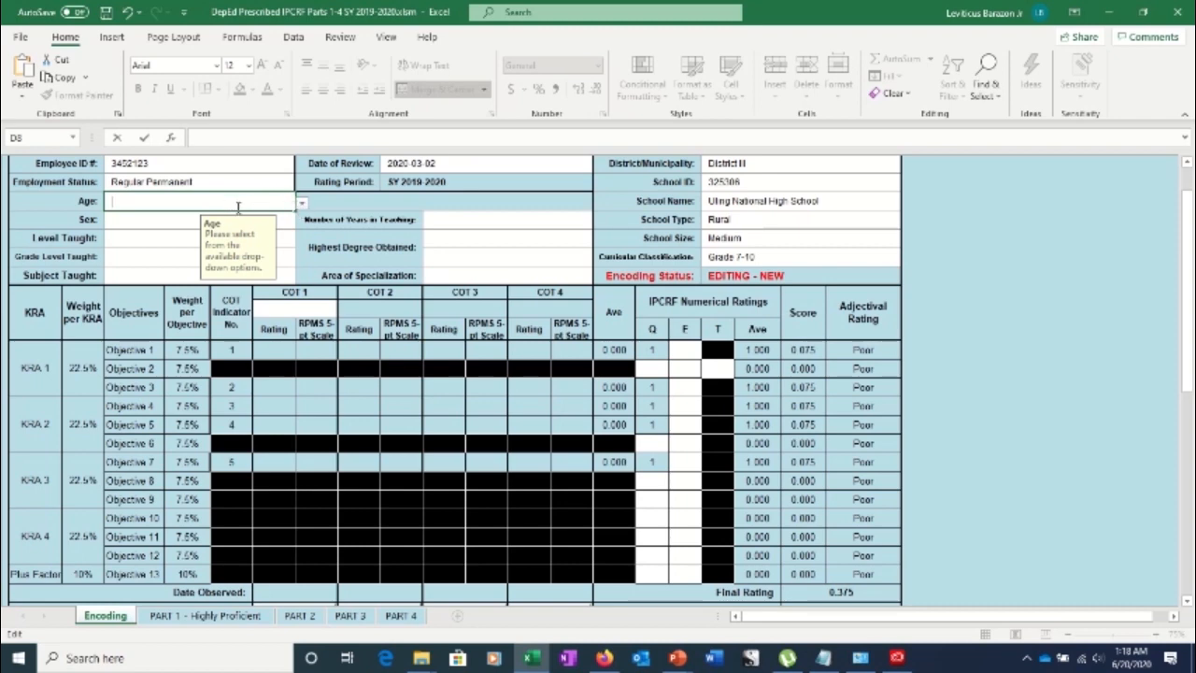
click(191, 180)
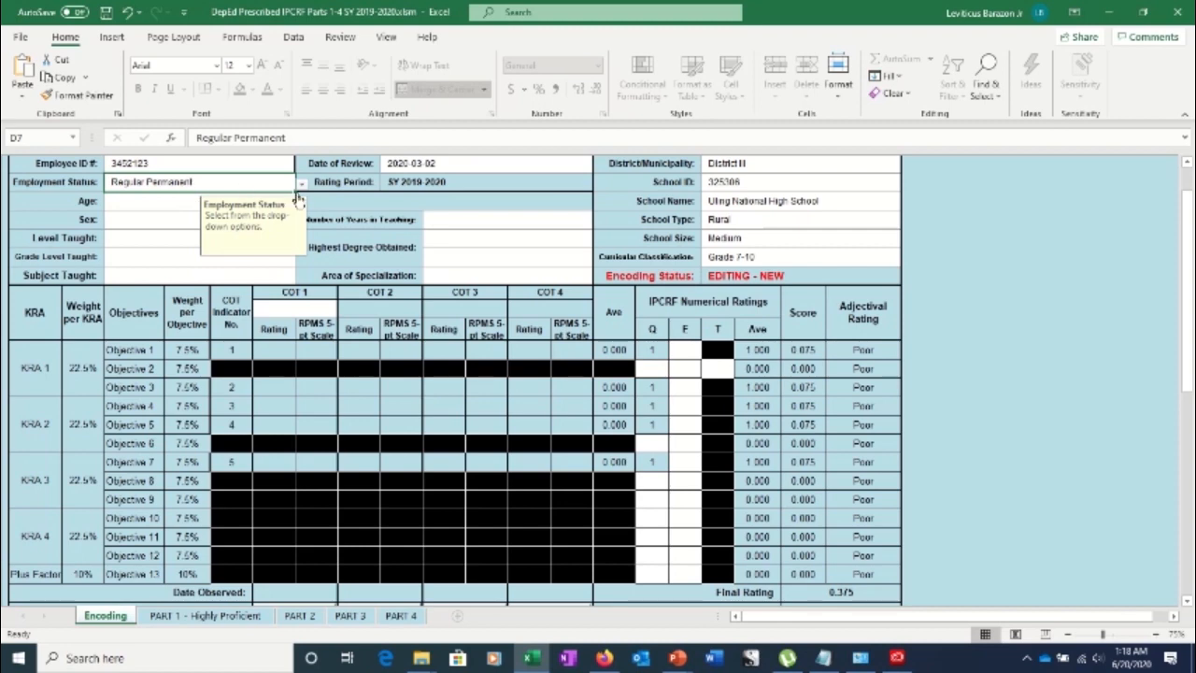
click(122, 205)
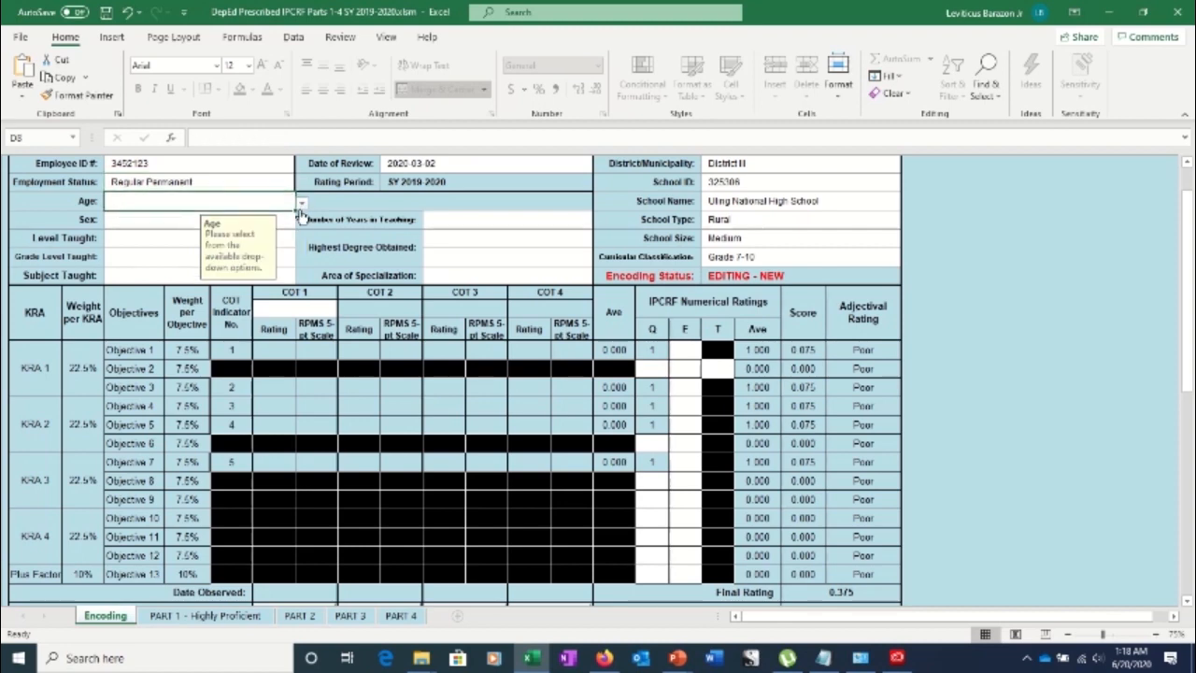
click(301, 203)
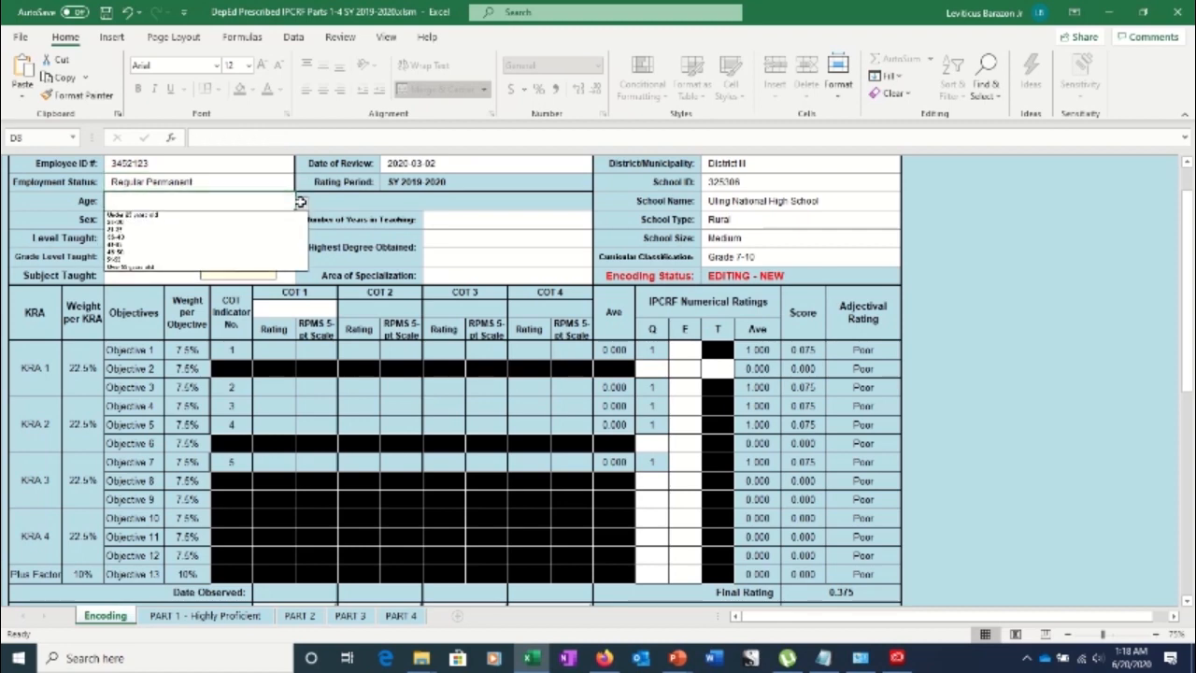
click(1190, 259)
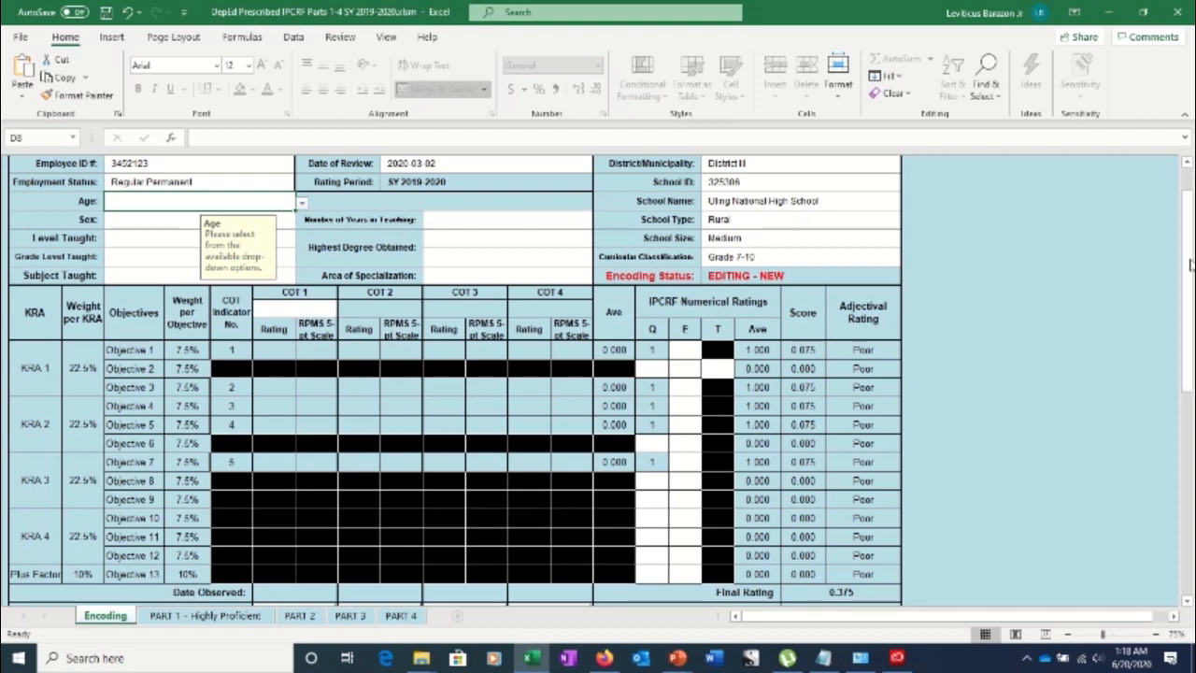
Change the employee Position in D5 back to Teacher I
scroll(1190, 248, up, 5)
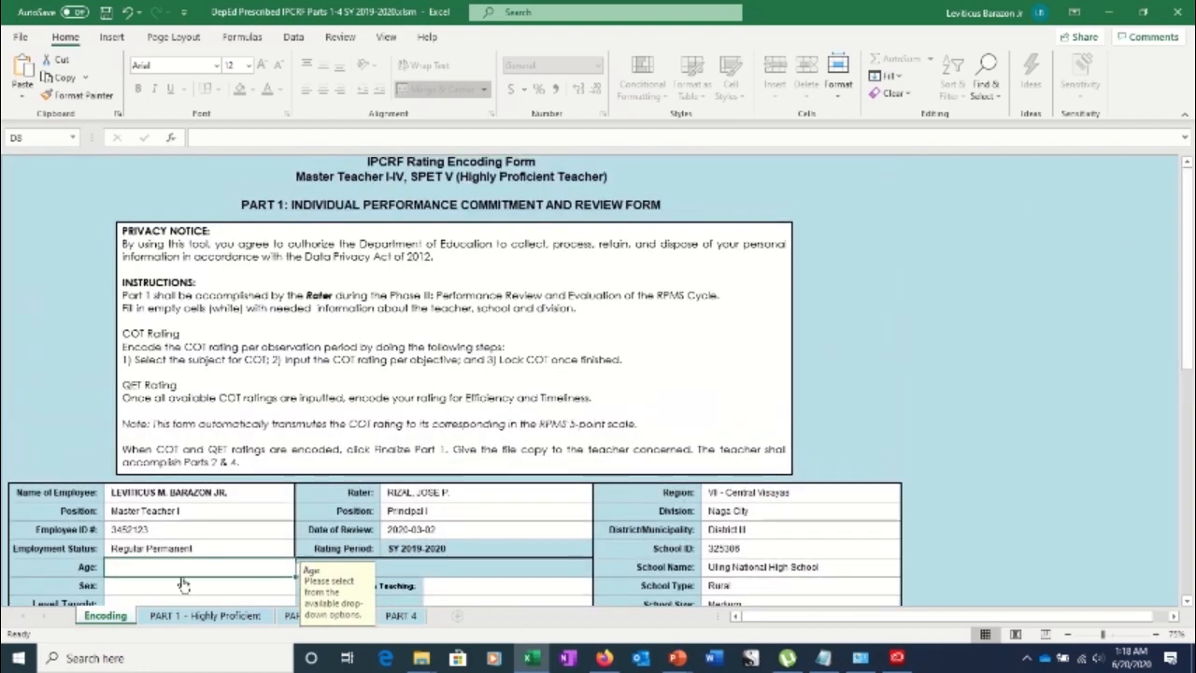
click(233, 514)
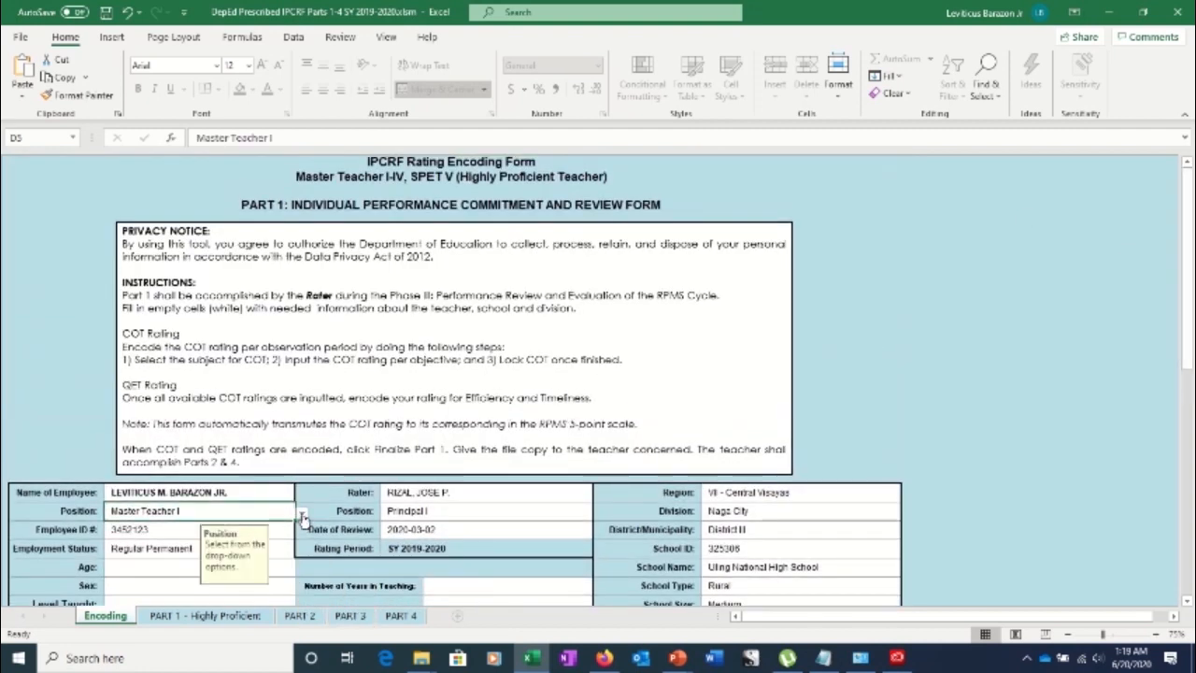
click(302, 516)
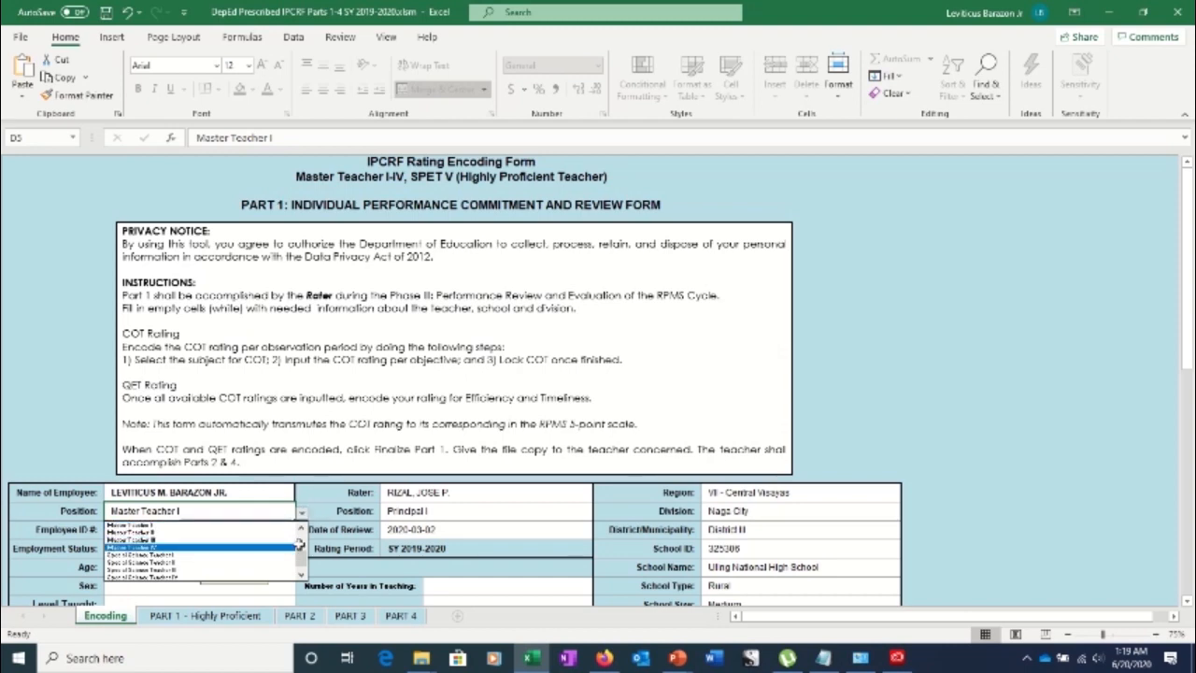
drag(302, 557, 300, 538)
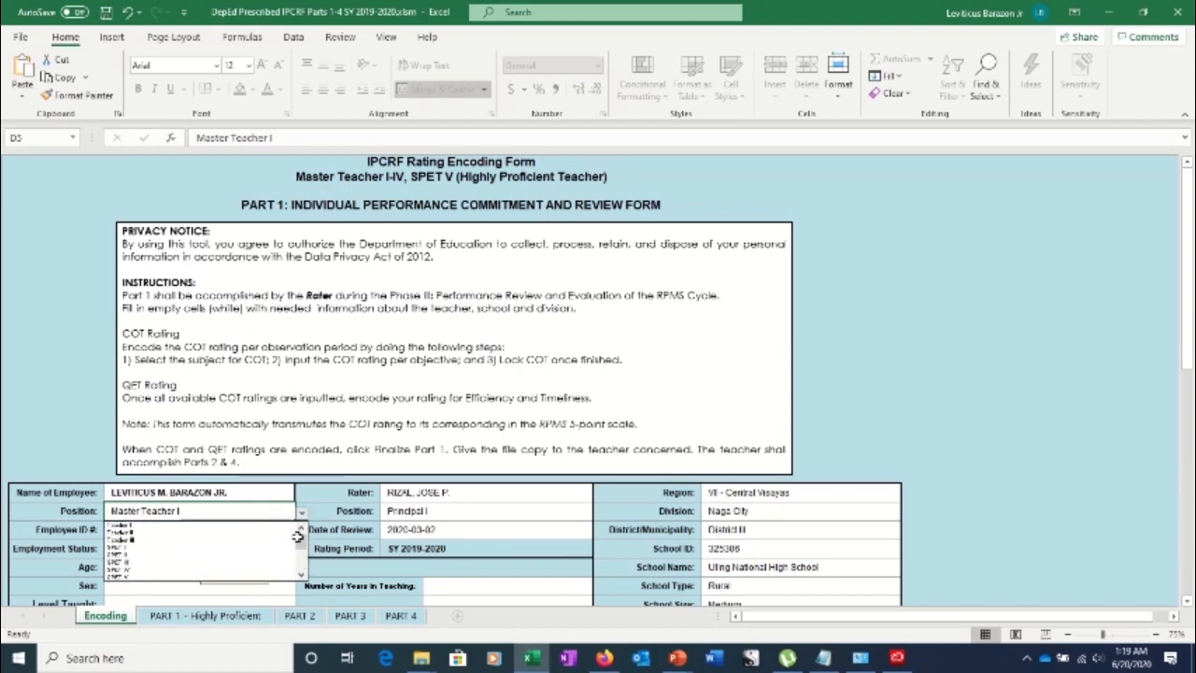
click(134, 528)
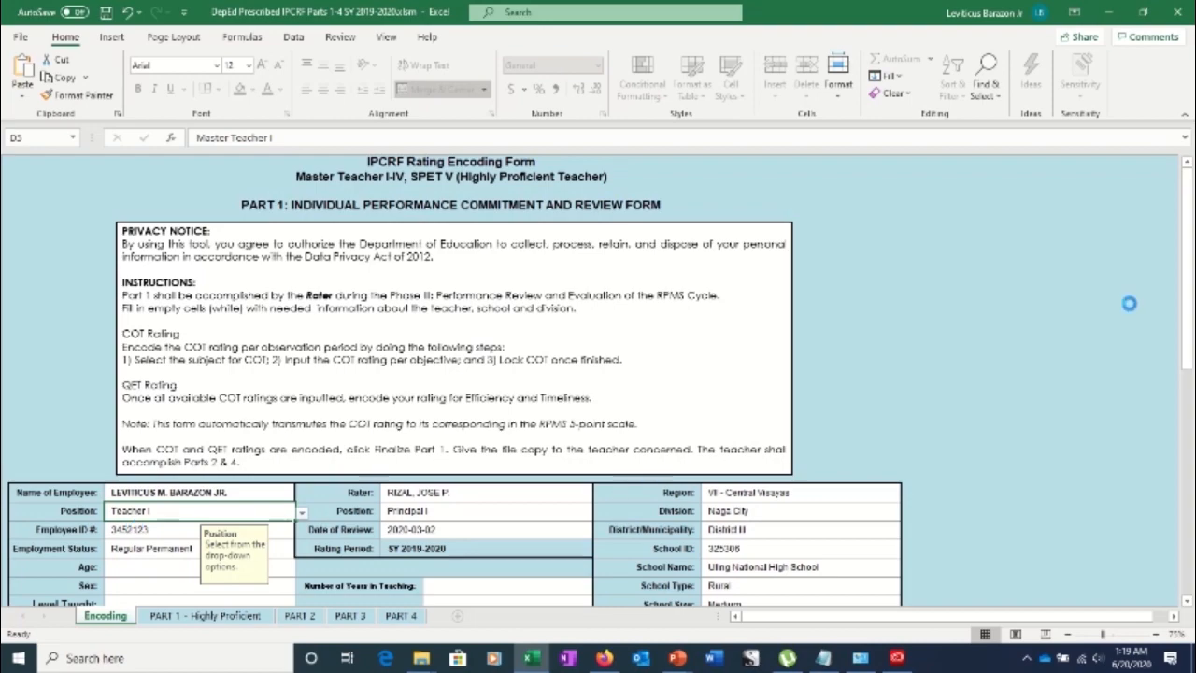
mouse_move(1189, 298)
mouse_down()
mouse_move(1190, 338)
mouse_move(1179, 299)
mouse_up()
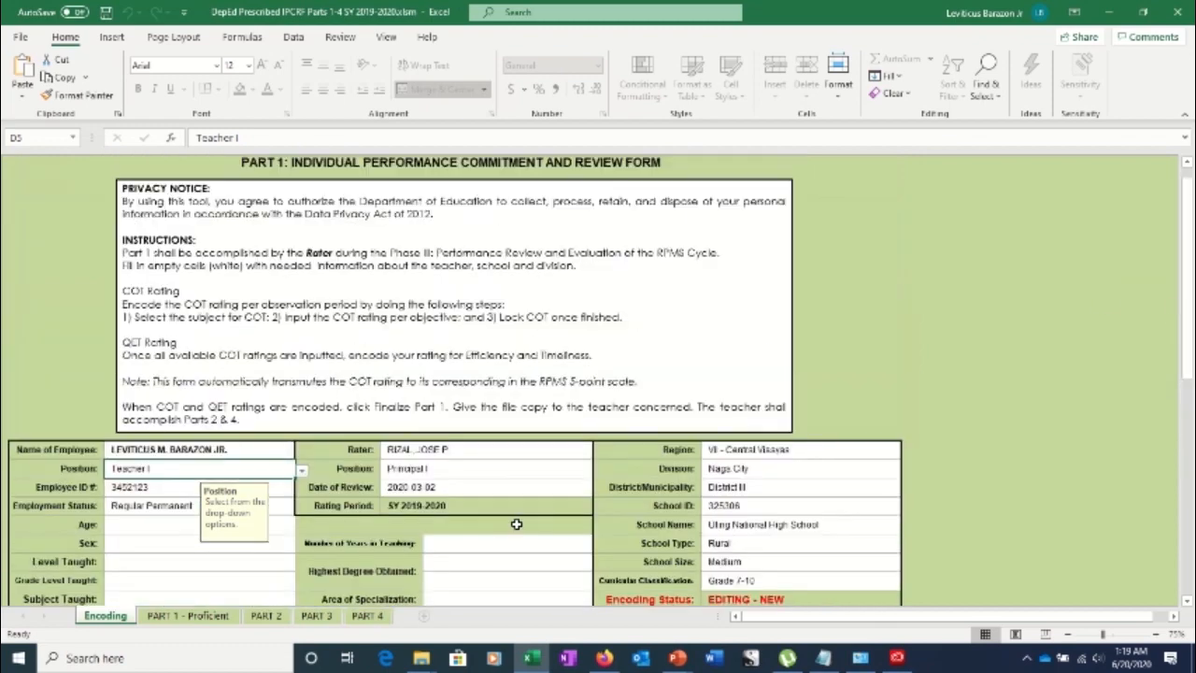
Choose 25-30 as the employee's Age range
click(146, 523)
click(301, 526)
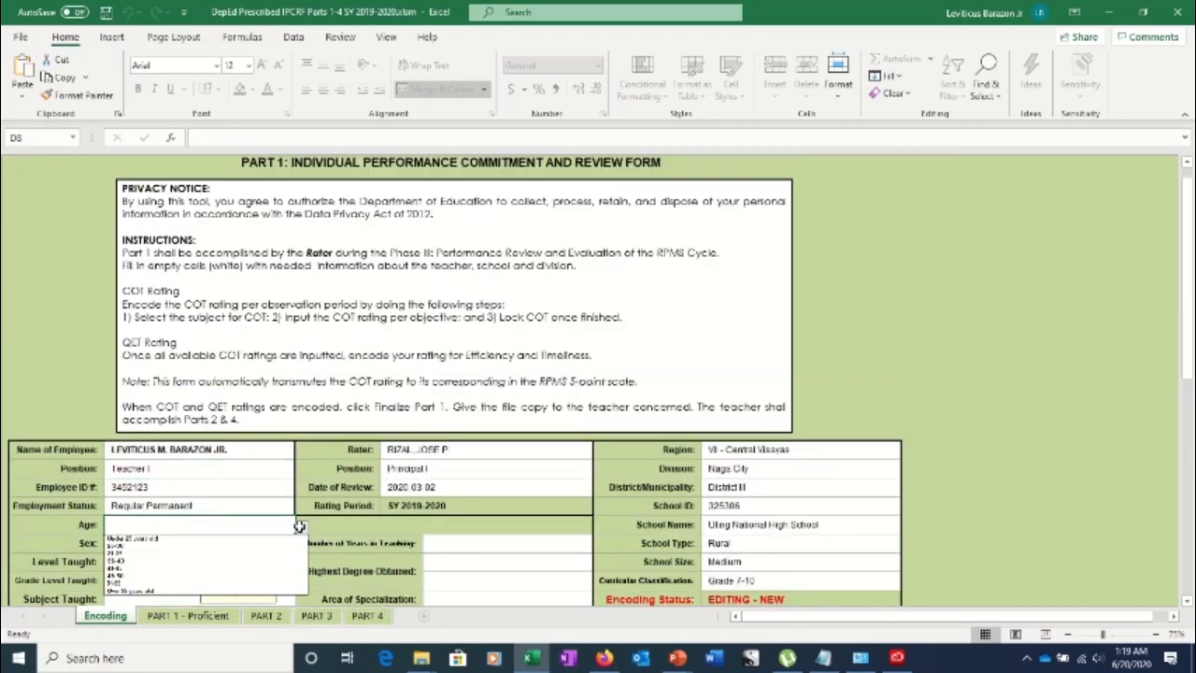
click(189, 552)
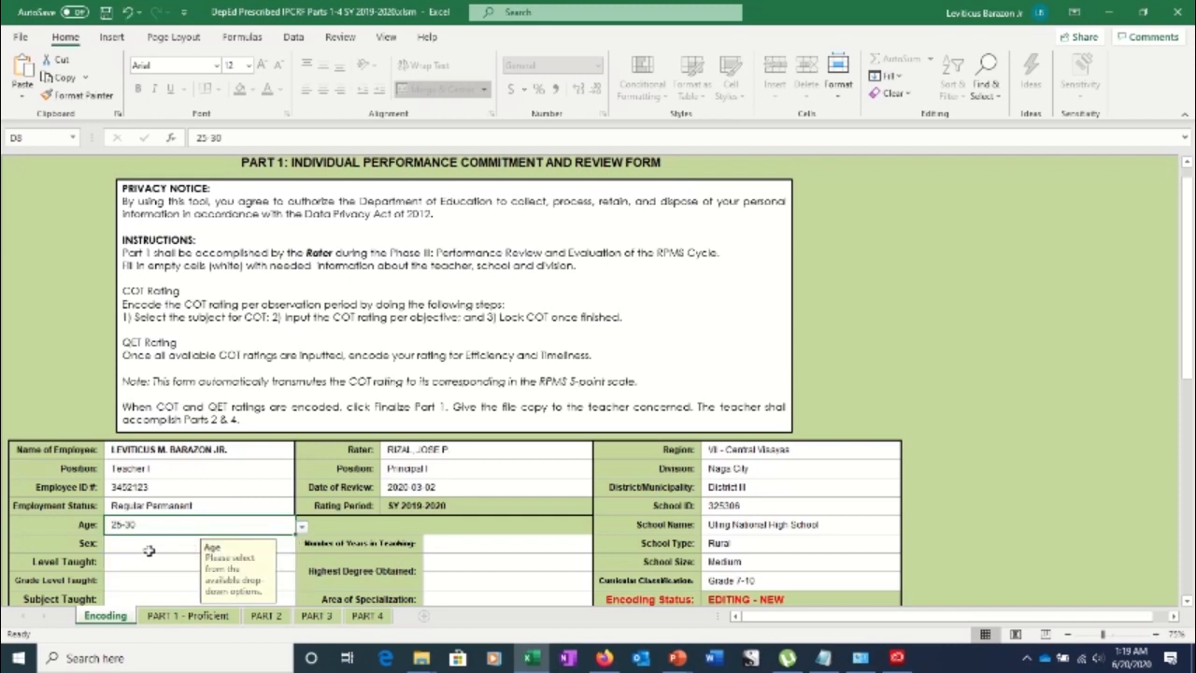
Set the employee's Sex to Male
click(149, 552)
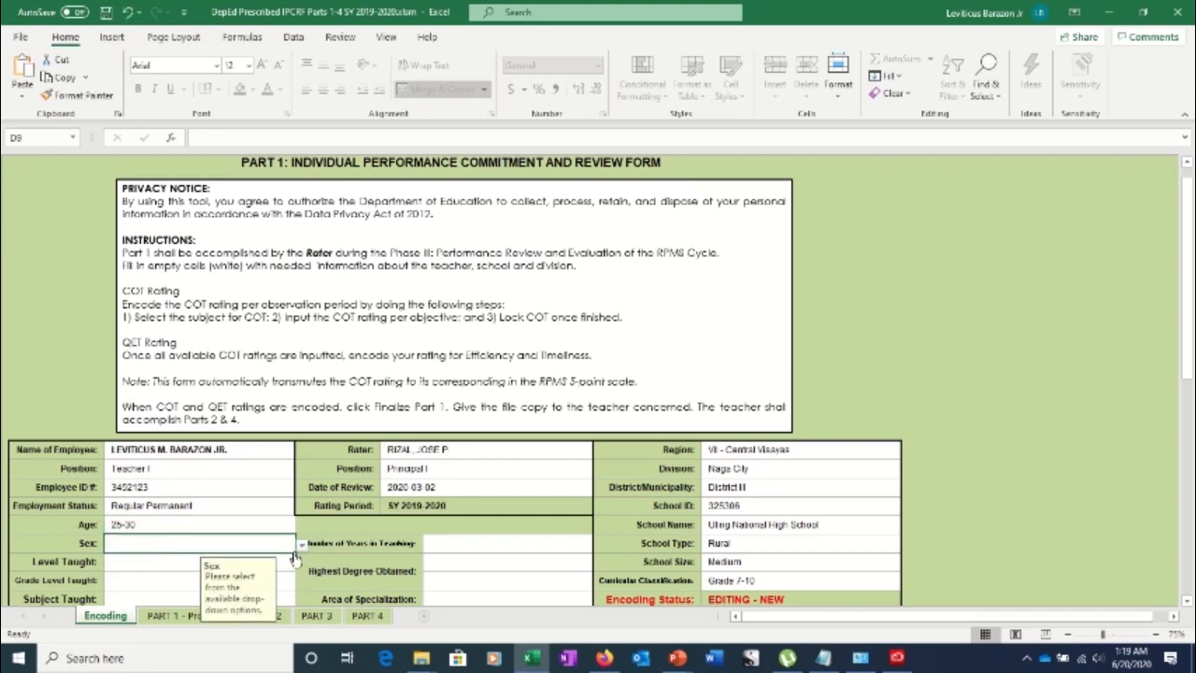
click(301, 545)
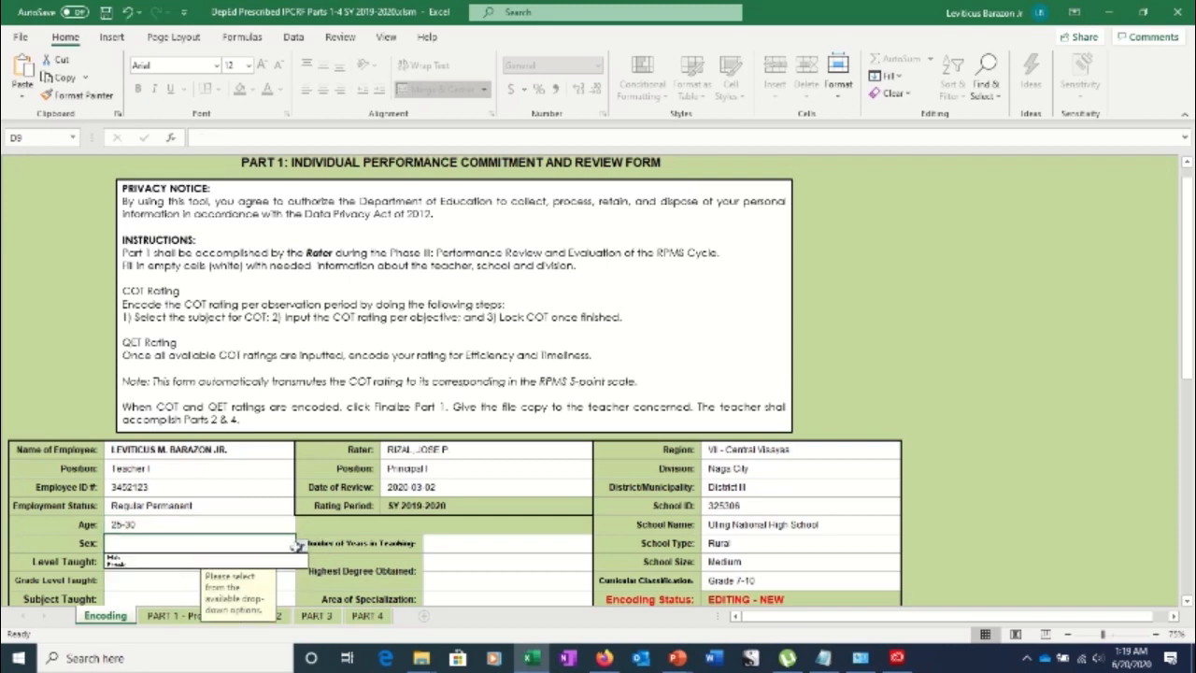
click(190, 558)
click(161, 566)
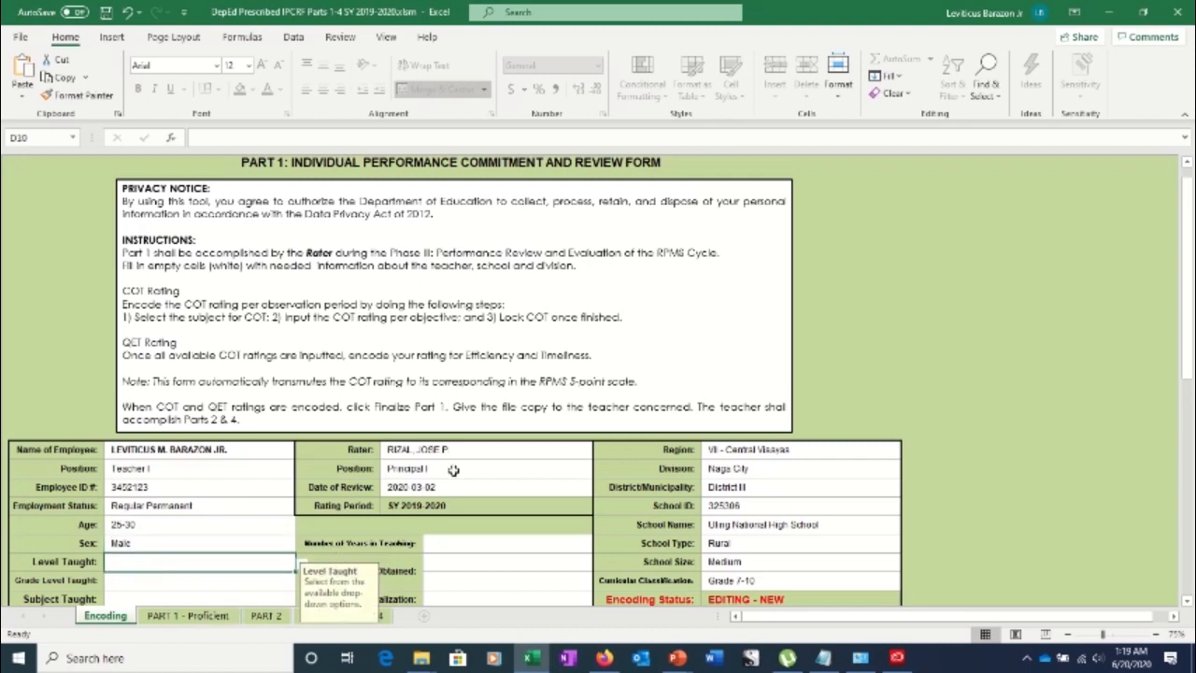
drag(1184, 297, 1185, 323)
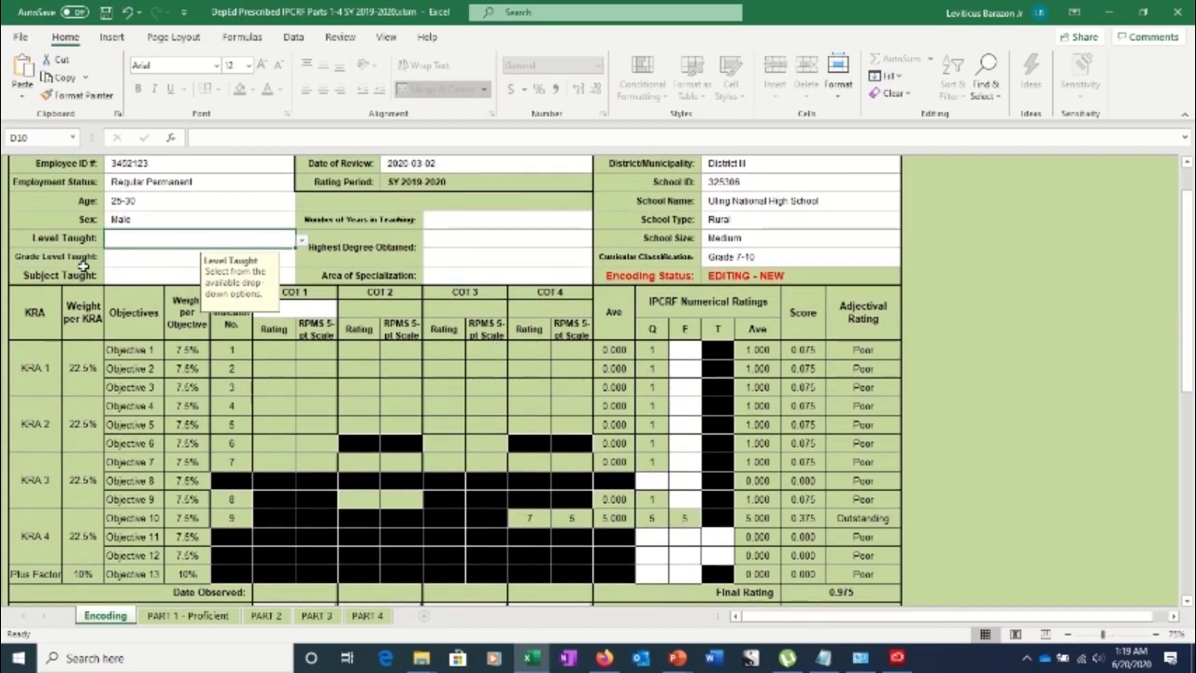
Set Level Taught in D10 to Junior High School
click(749, 256)
click(228, 247)
click(303, 245)
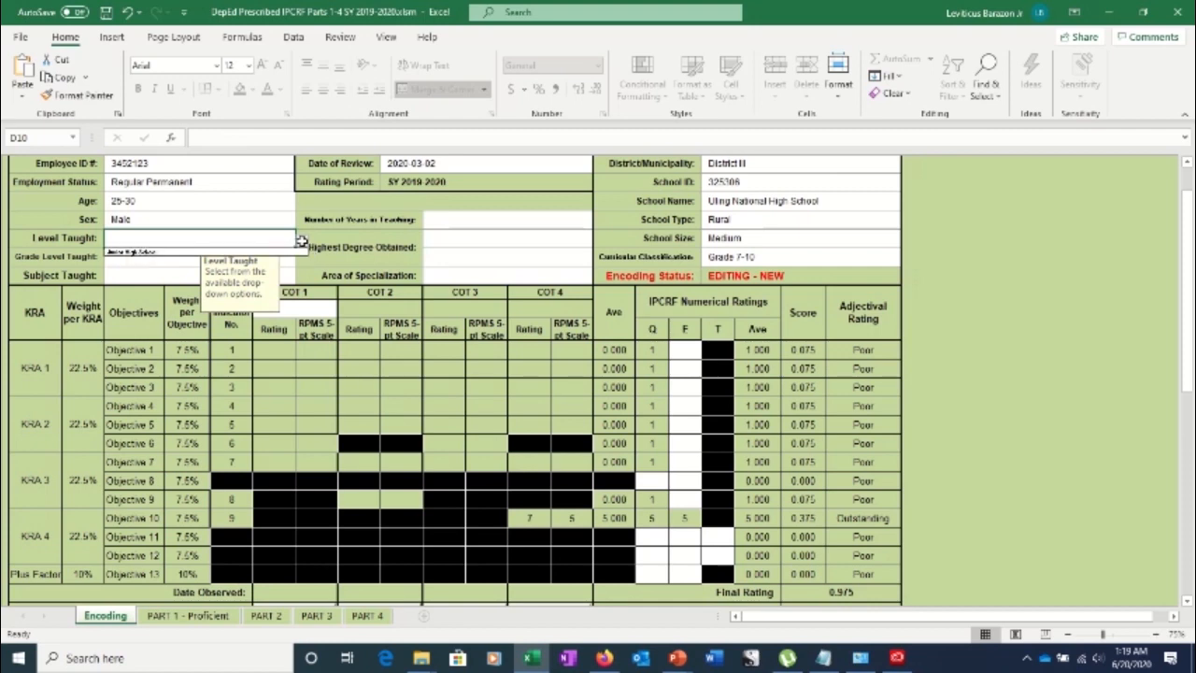
click(162, 255)
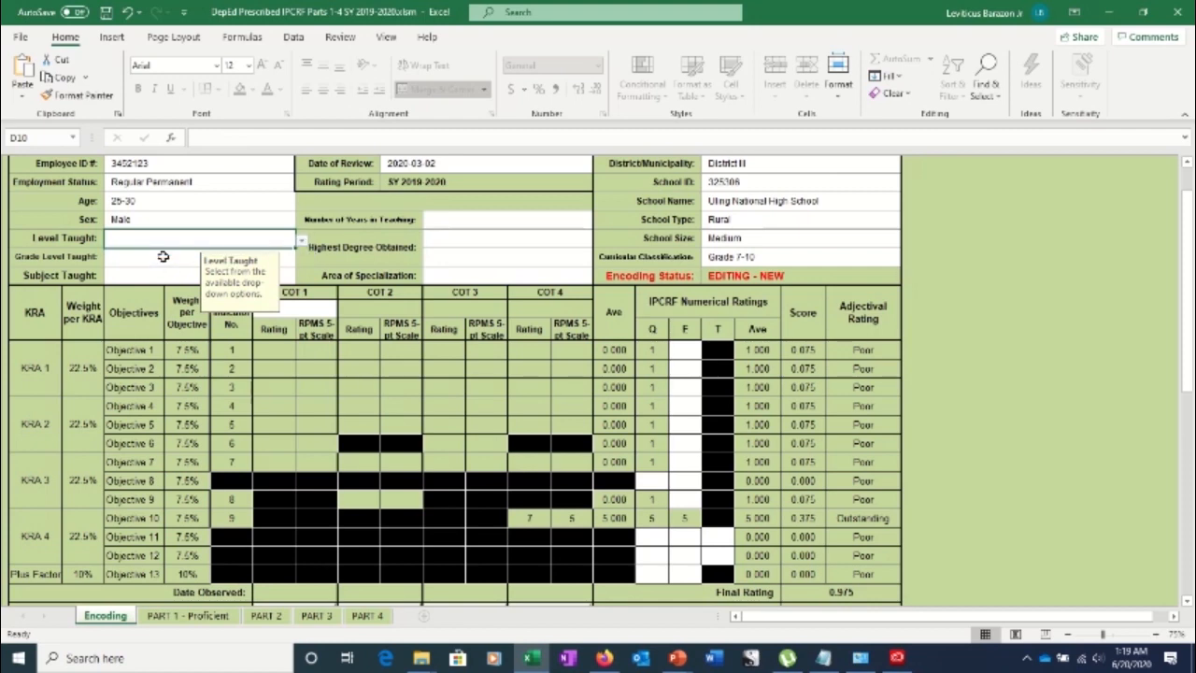
click(302, 242)
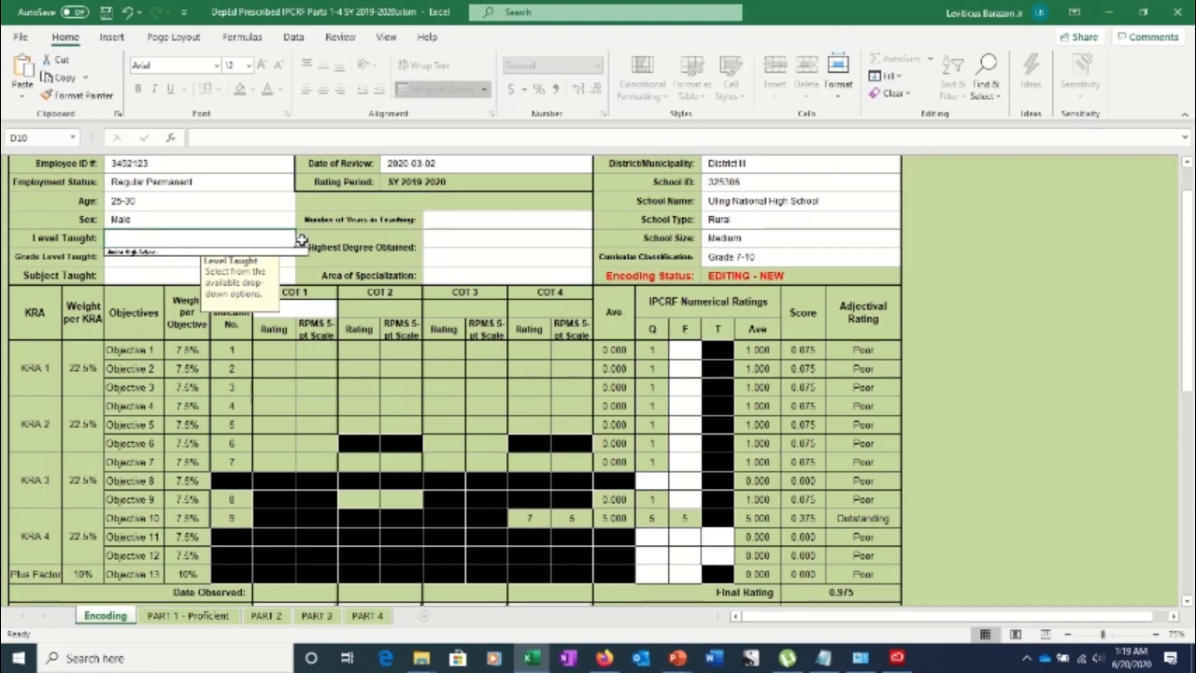
click(141, 253)
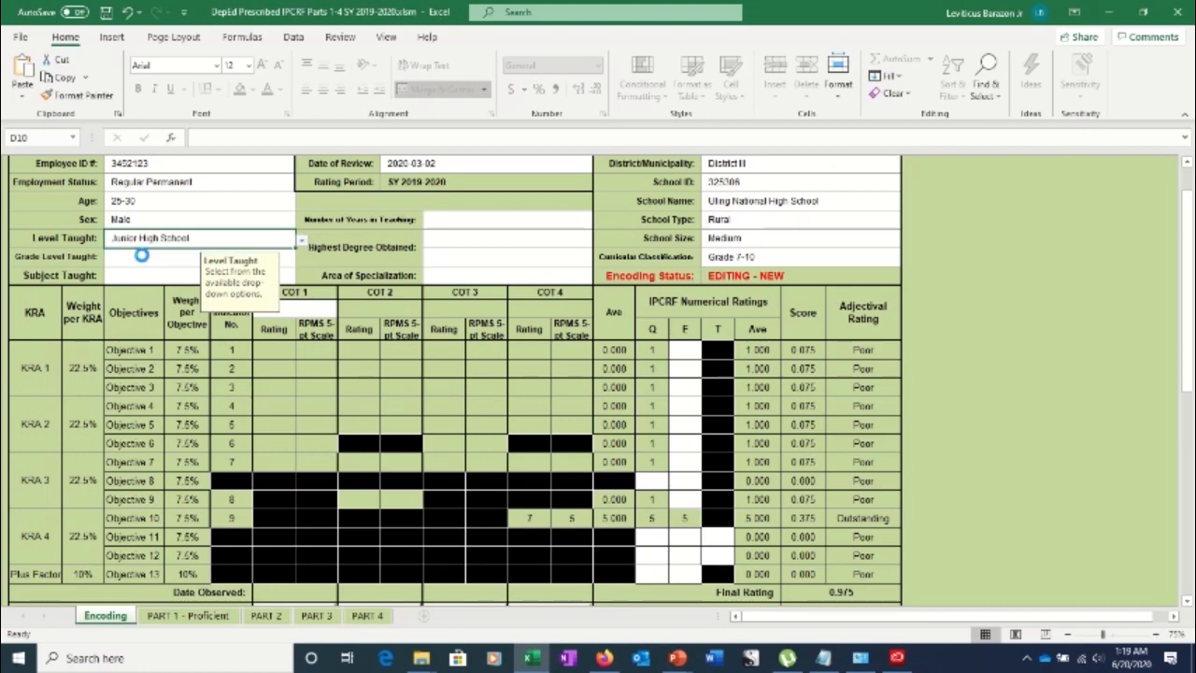
click(301, 241)
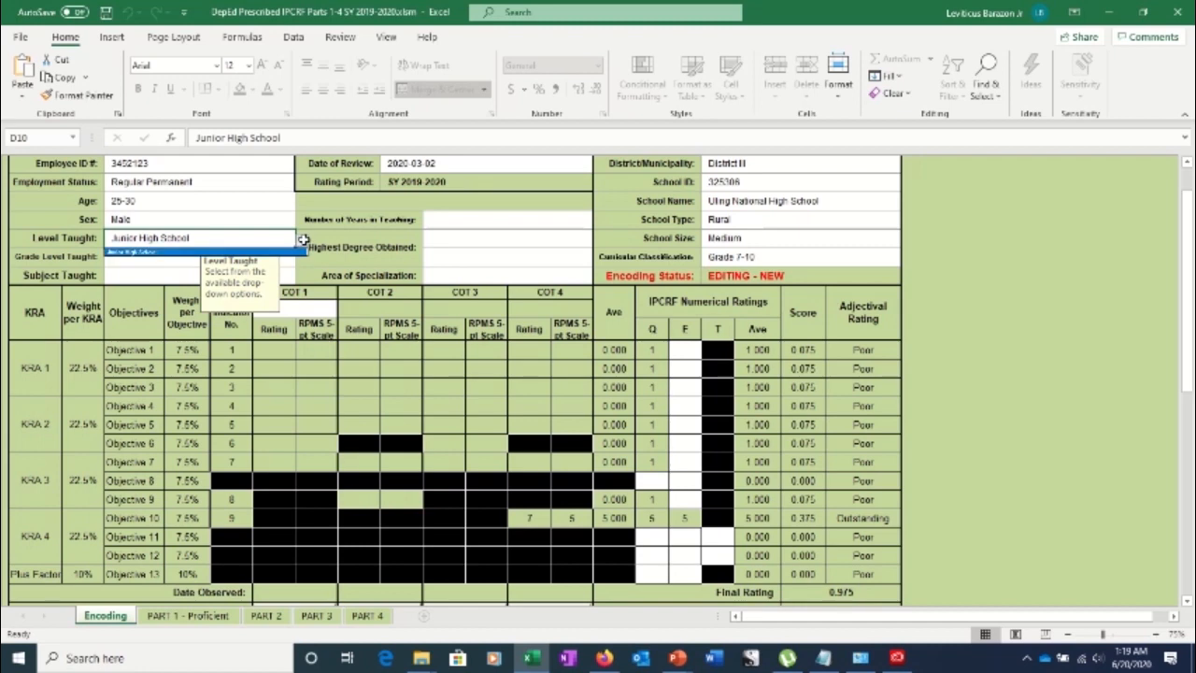
click(141, 255)
Set Grade Level Taught in D11 to Multigrade
click(132, 263)
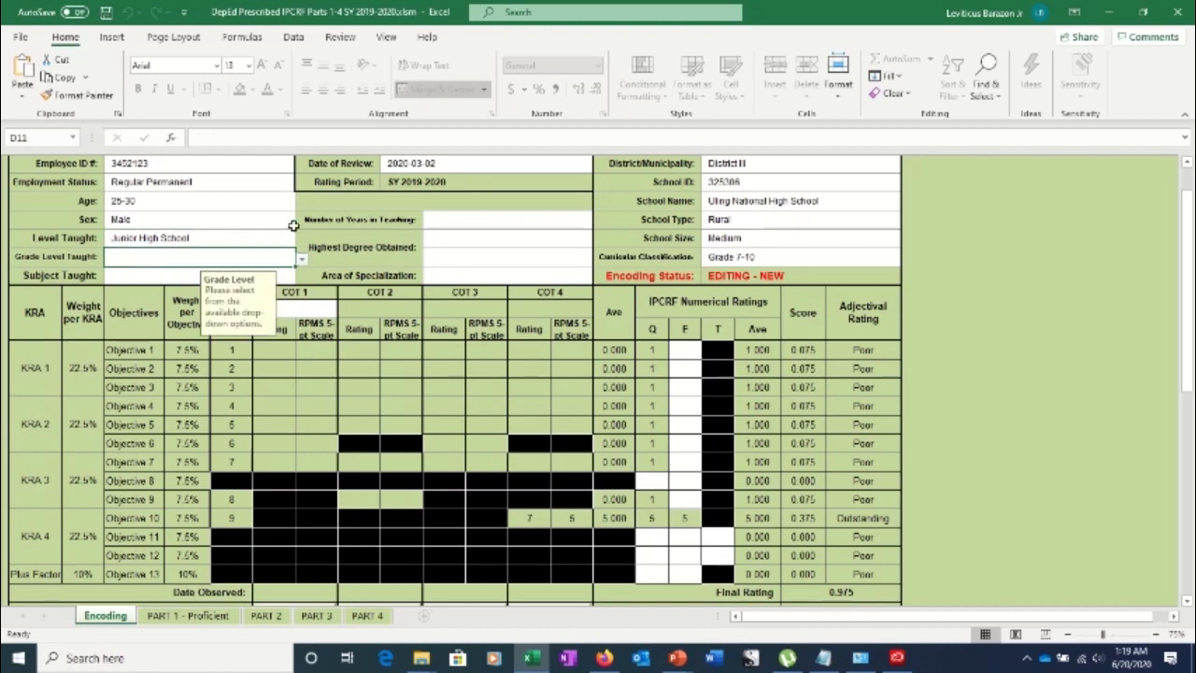
click(300, 260)
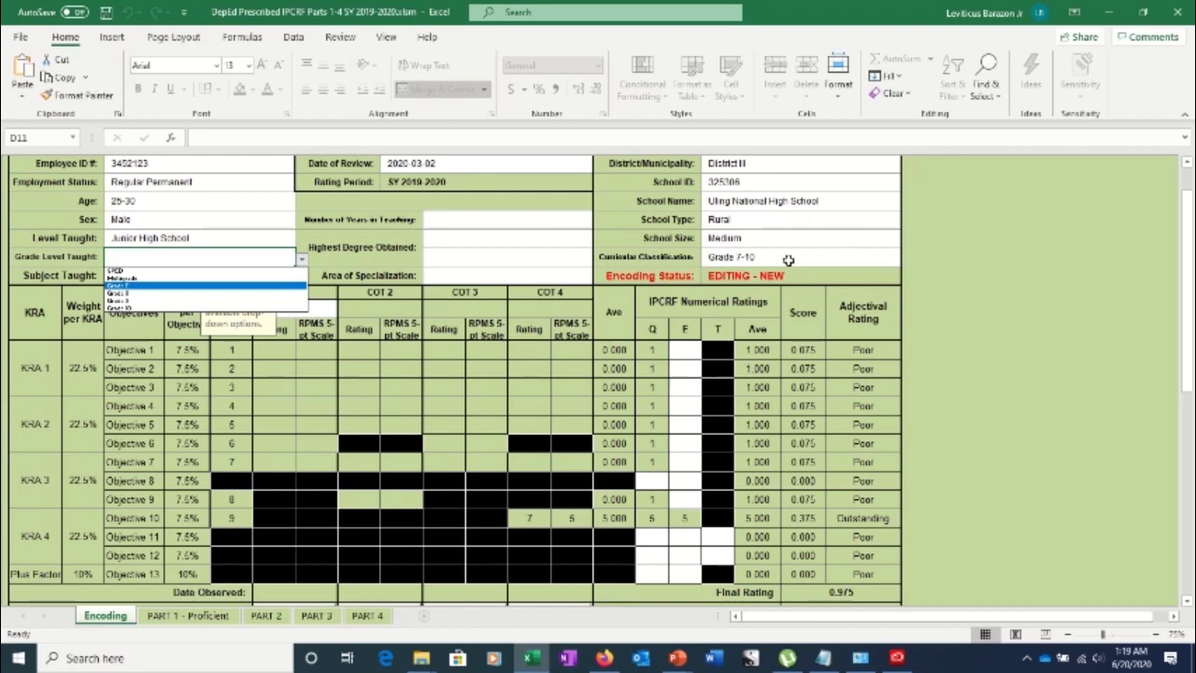
key(Escape)
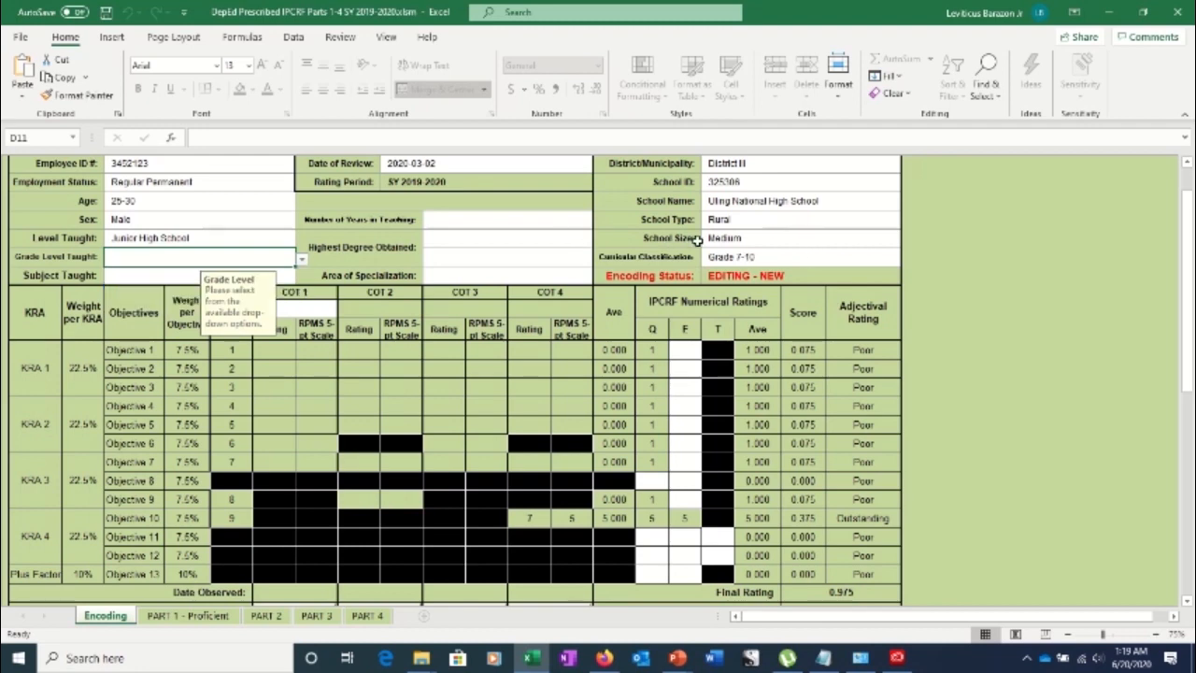
click(766, 257)
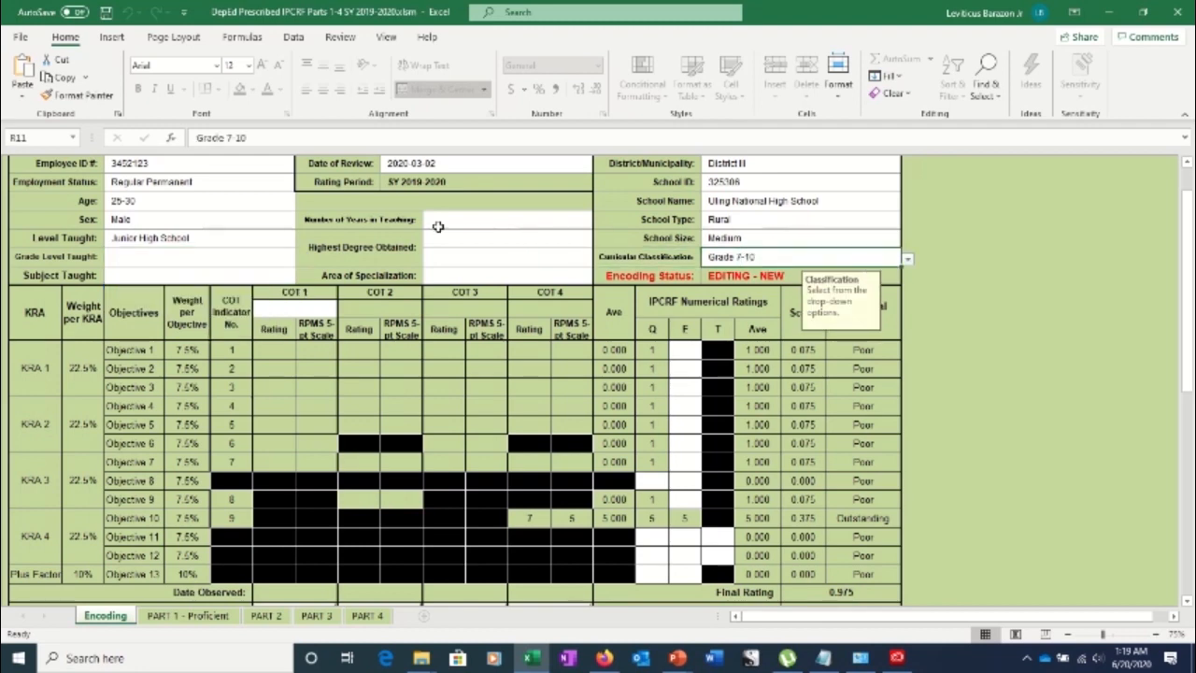
click(156, 253)
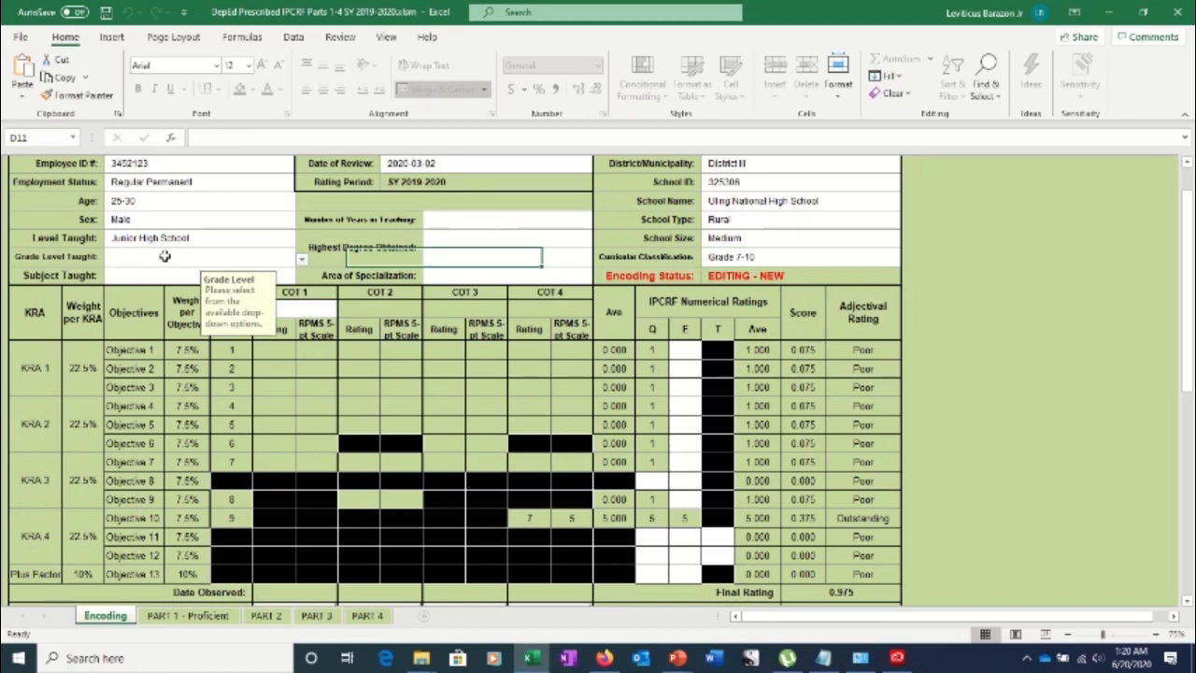
click(301, 259)
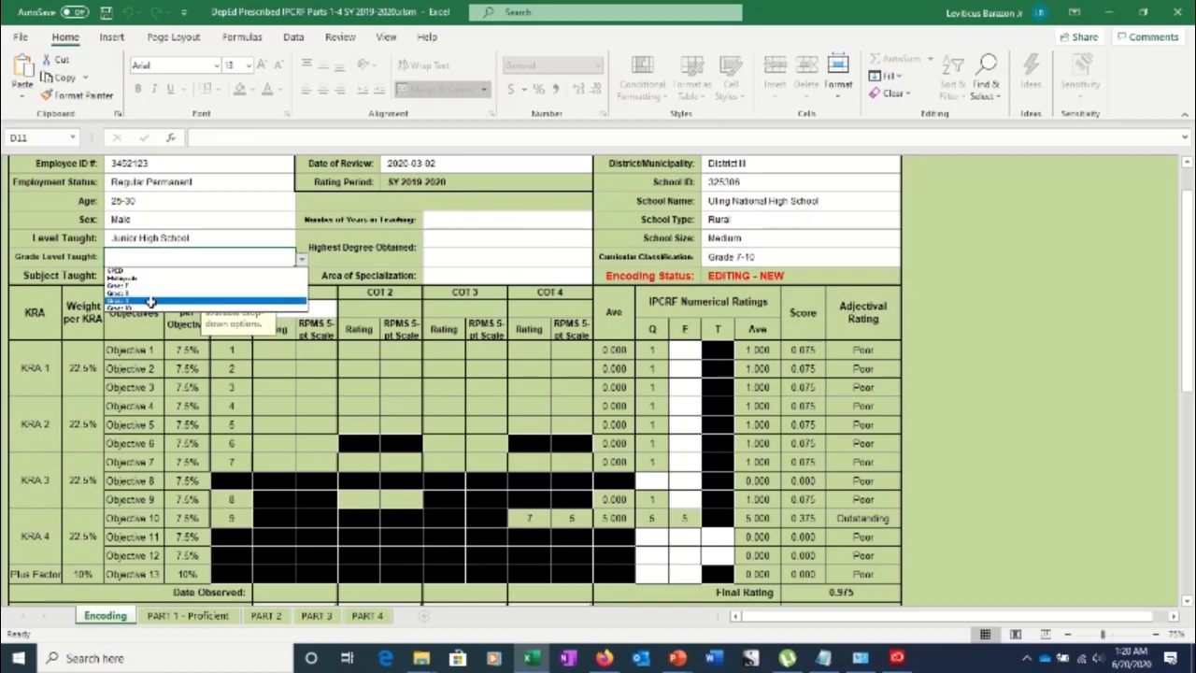
click(143, 279)
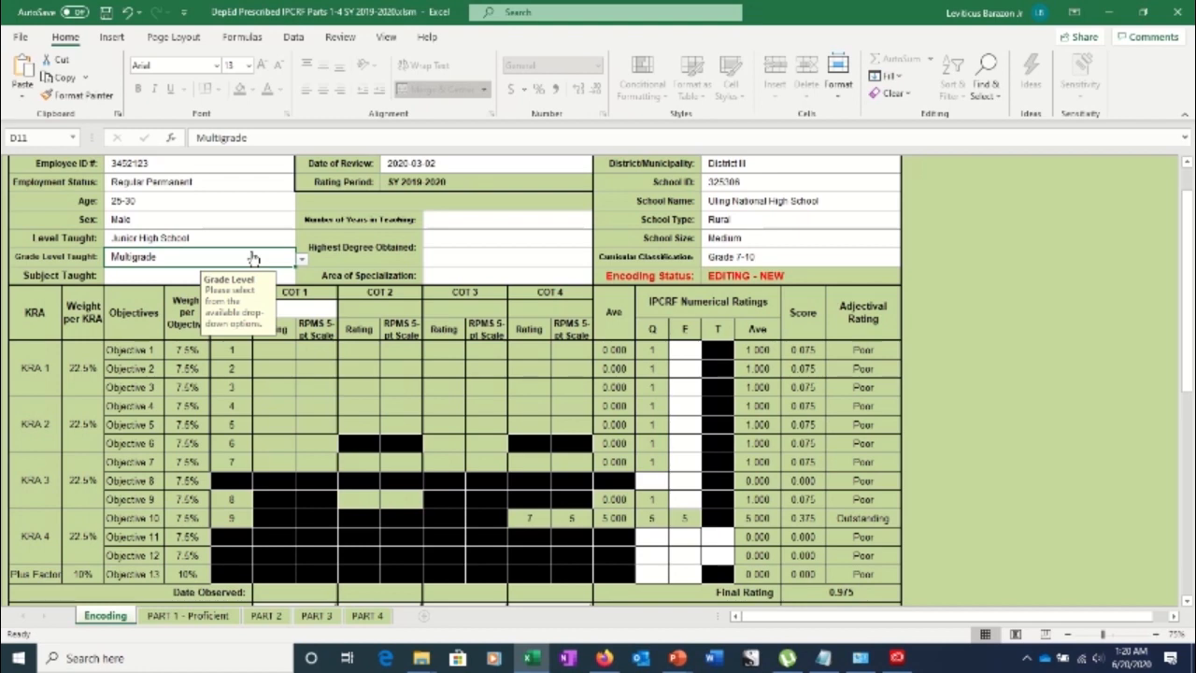
click(158, 271)
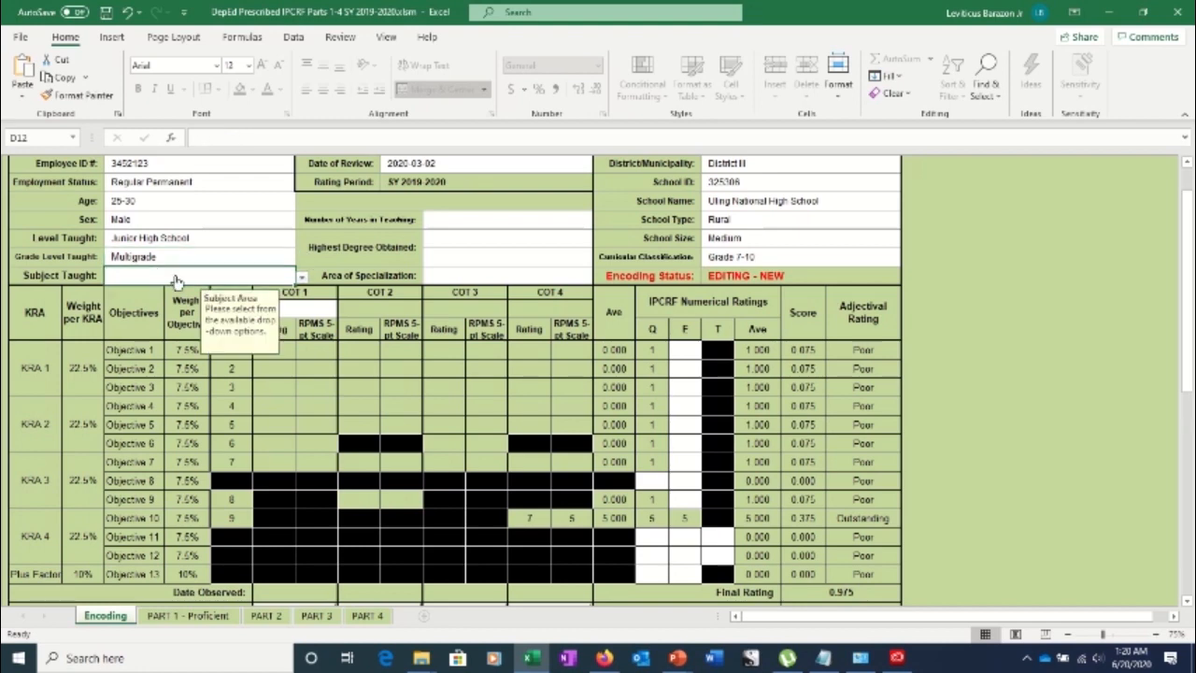
Choose Science from the Subject Taught dropdown in D12
click(302, 279)
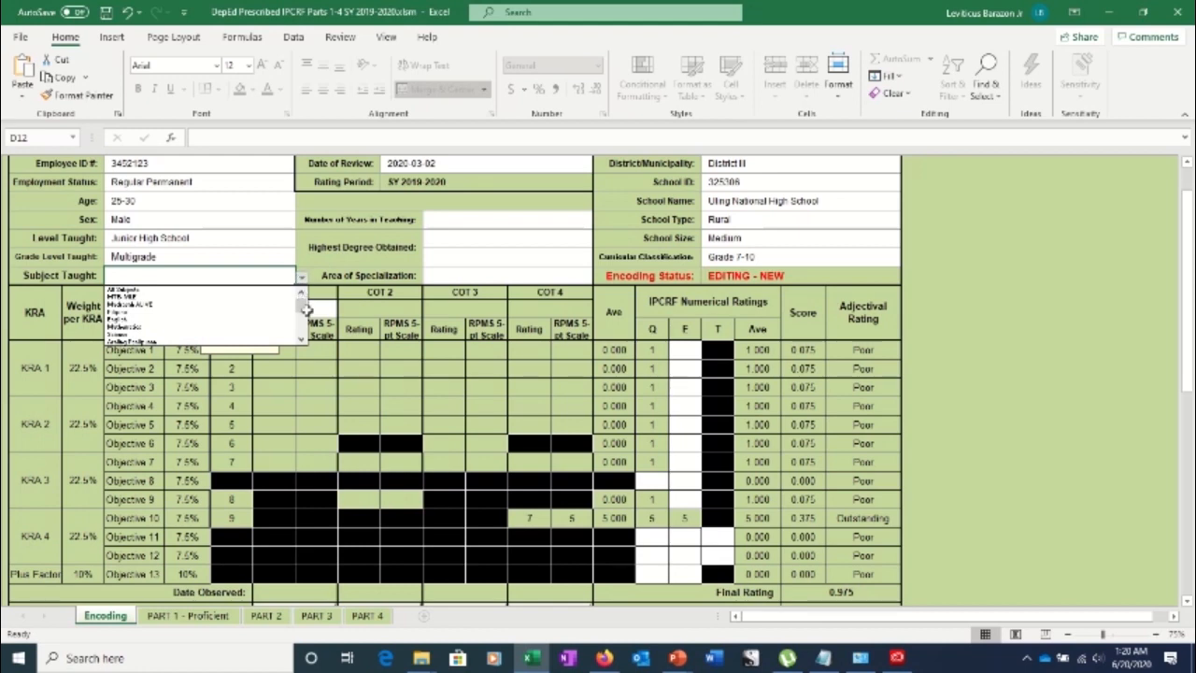
mouse_move(303, 310)
mouse_down()
mouse_move(302, 327)
mouse_move(299, 310)
mouse_up()
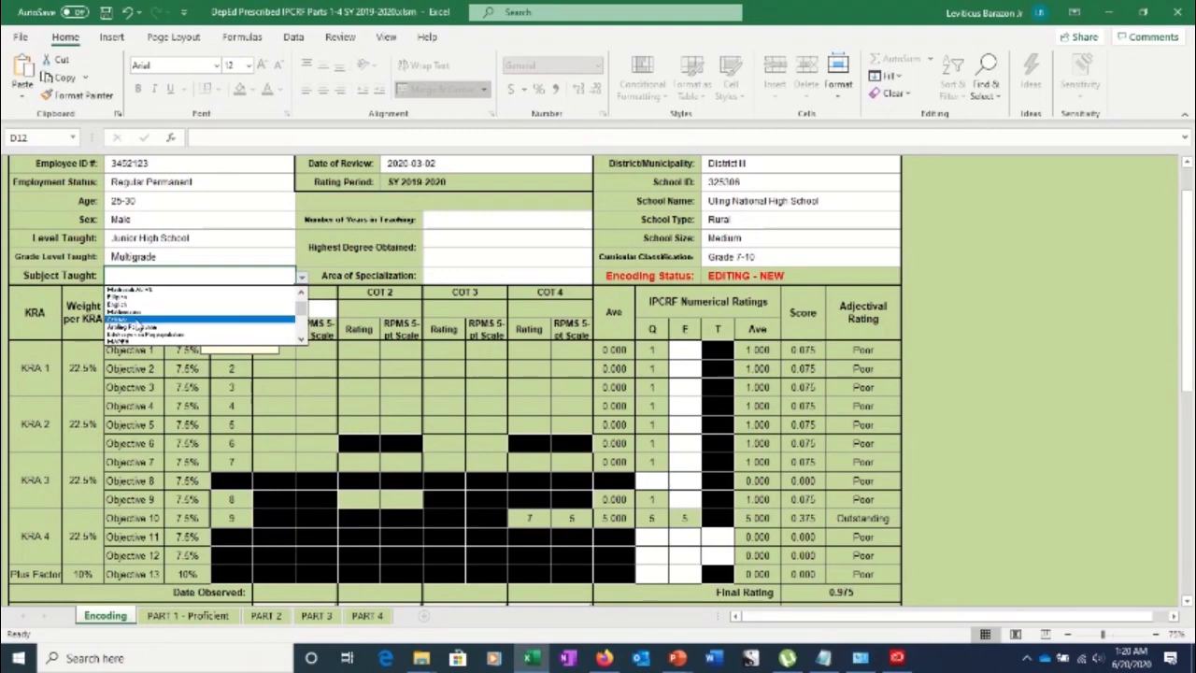
click(136, 321)
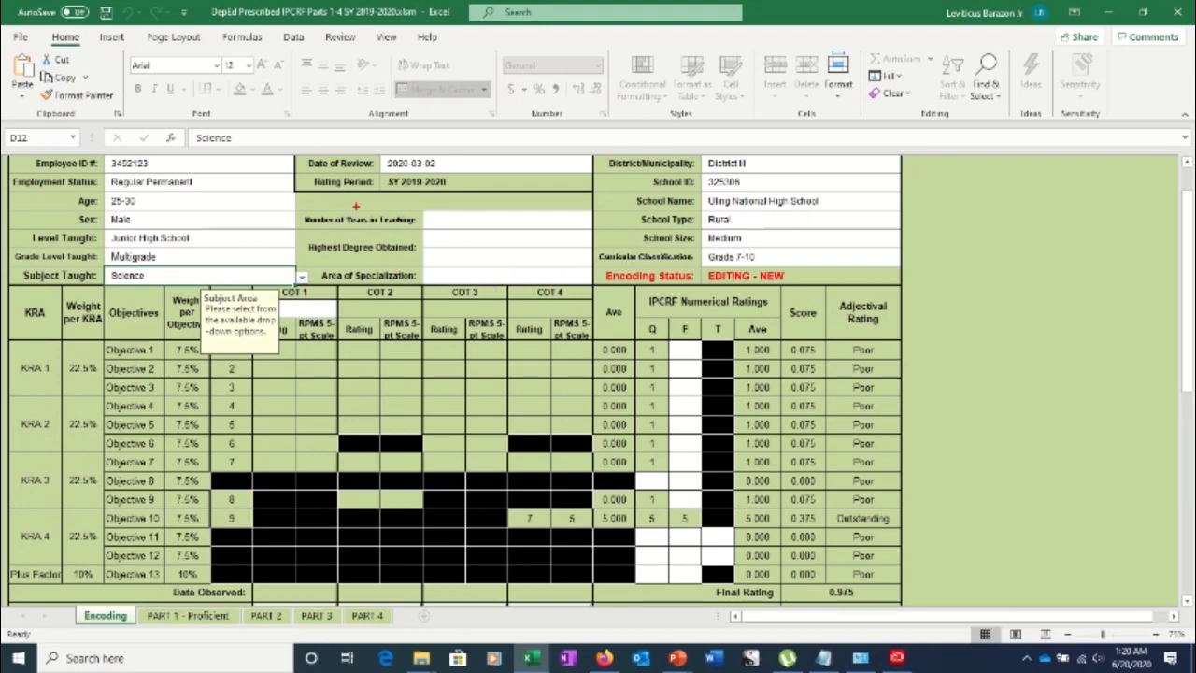
Select the Number of Years in Teaching cell K9 and show its choices
drag(395, 200, 626, 305)
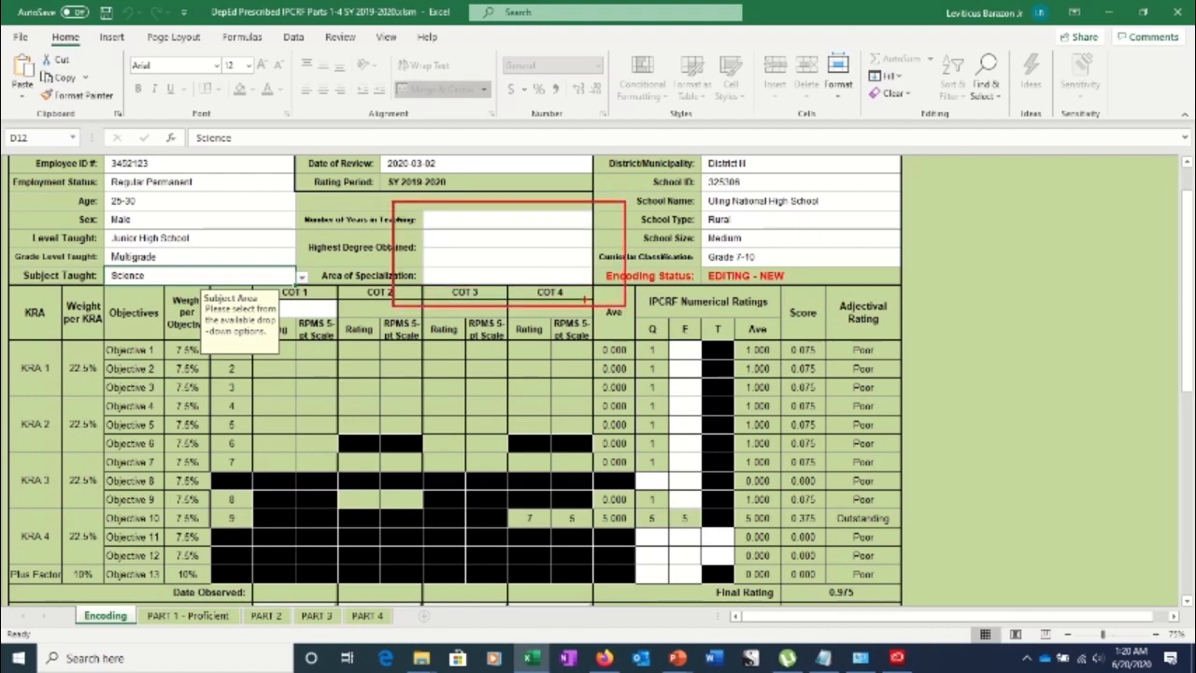
click(460, 228)
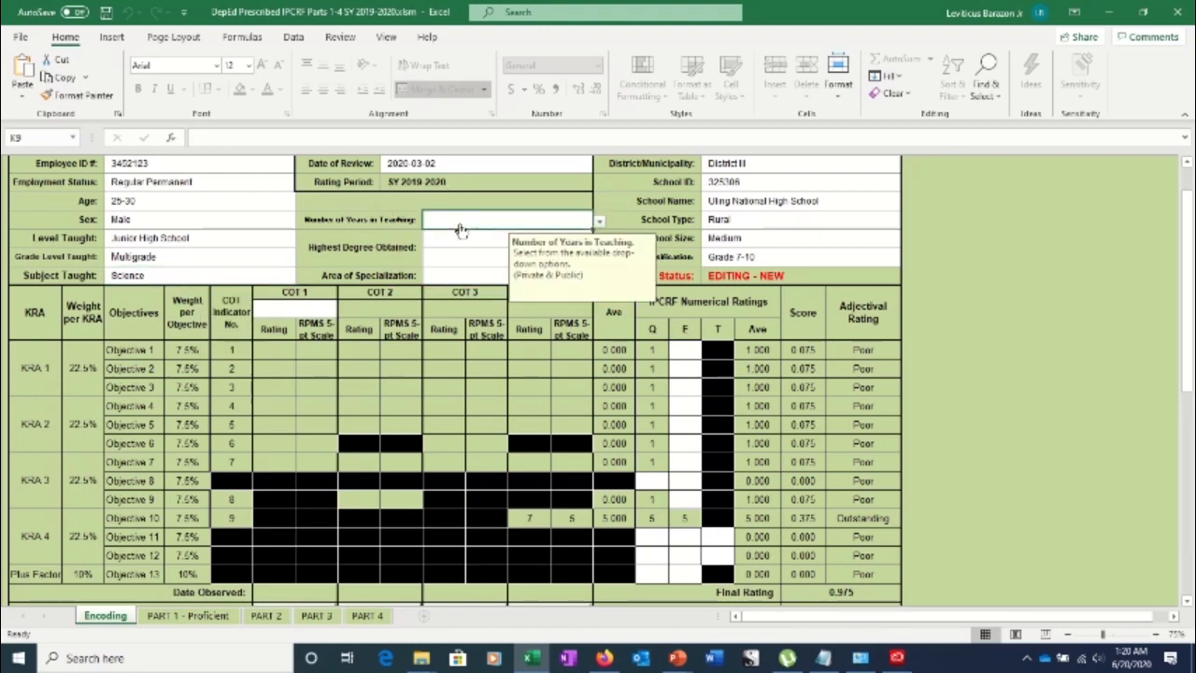
click(600, 220)
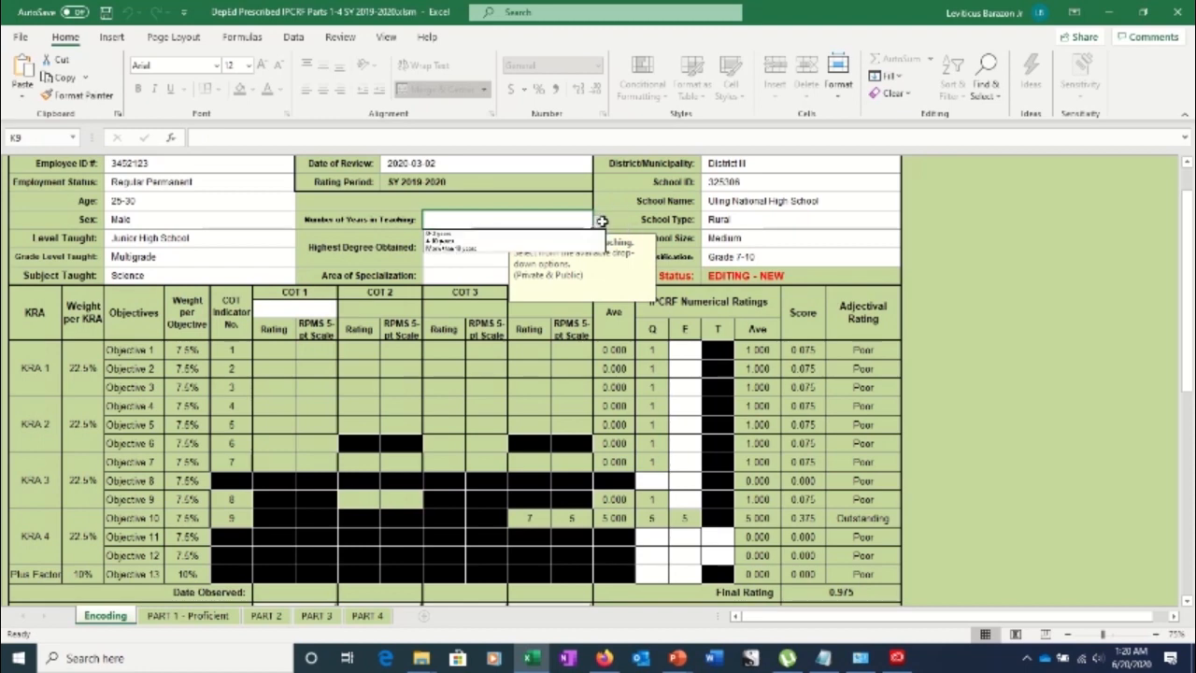
Set Number of Years in Teaching to 0-3 years
click(472, 235)
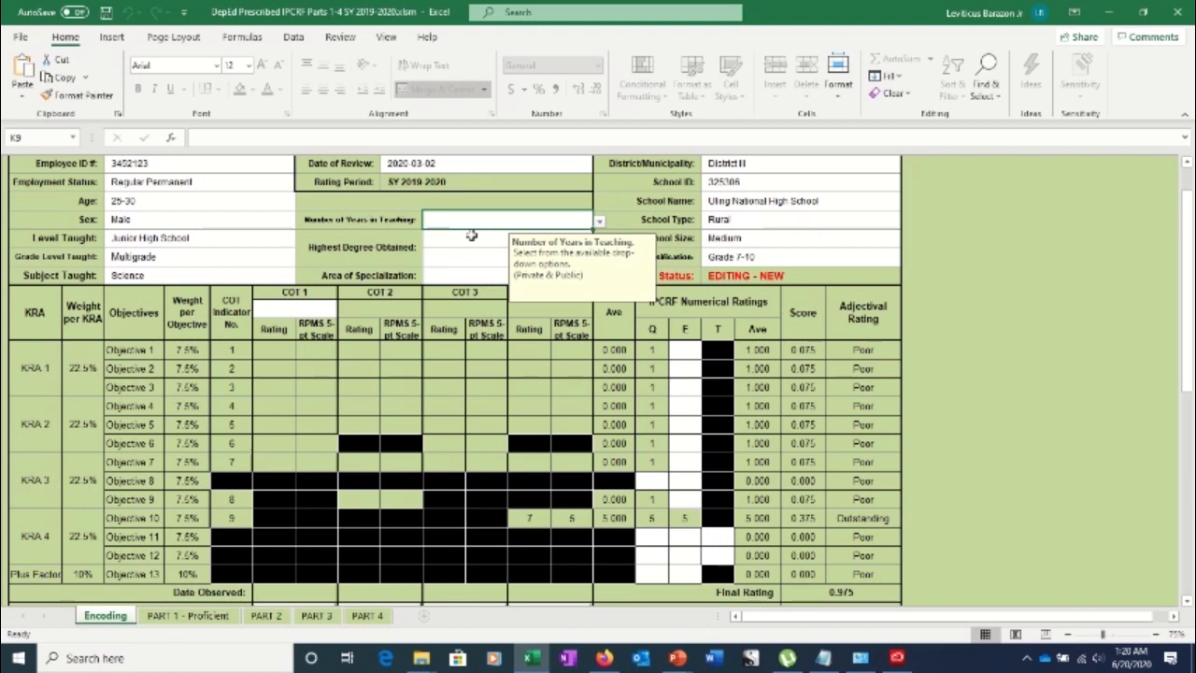
click(599, 220)
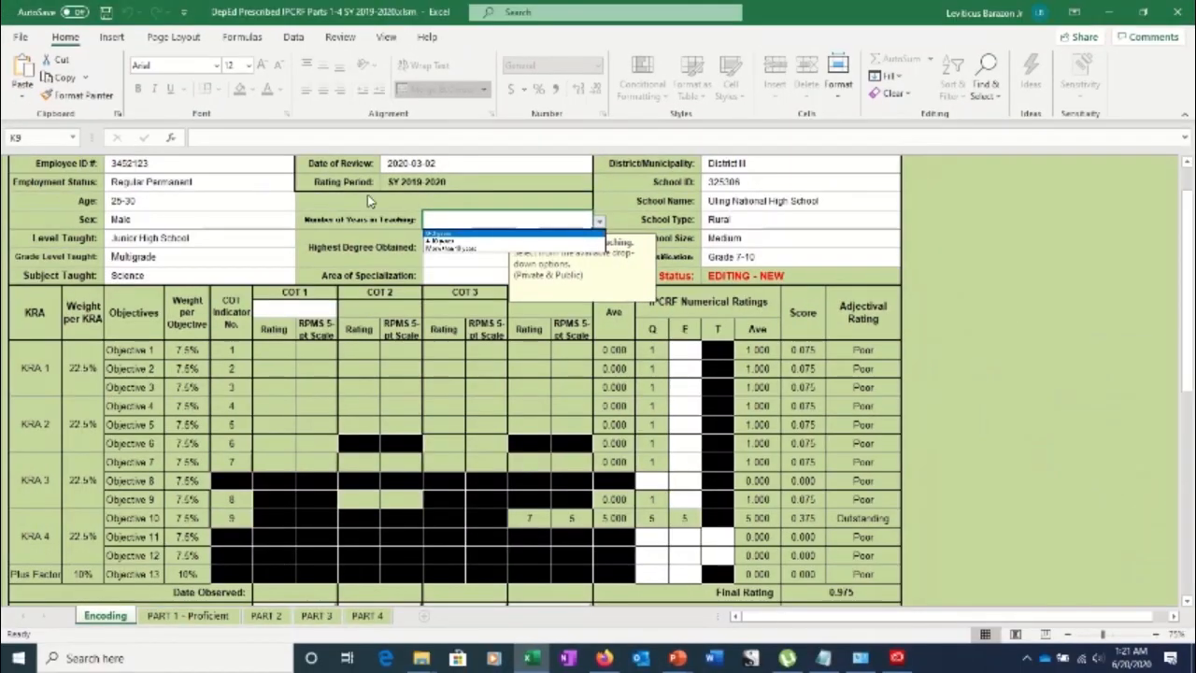
click(440, 233)
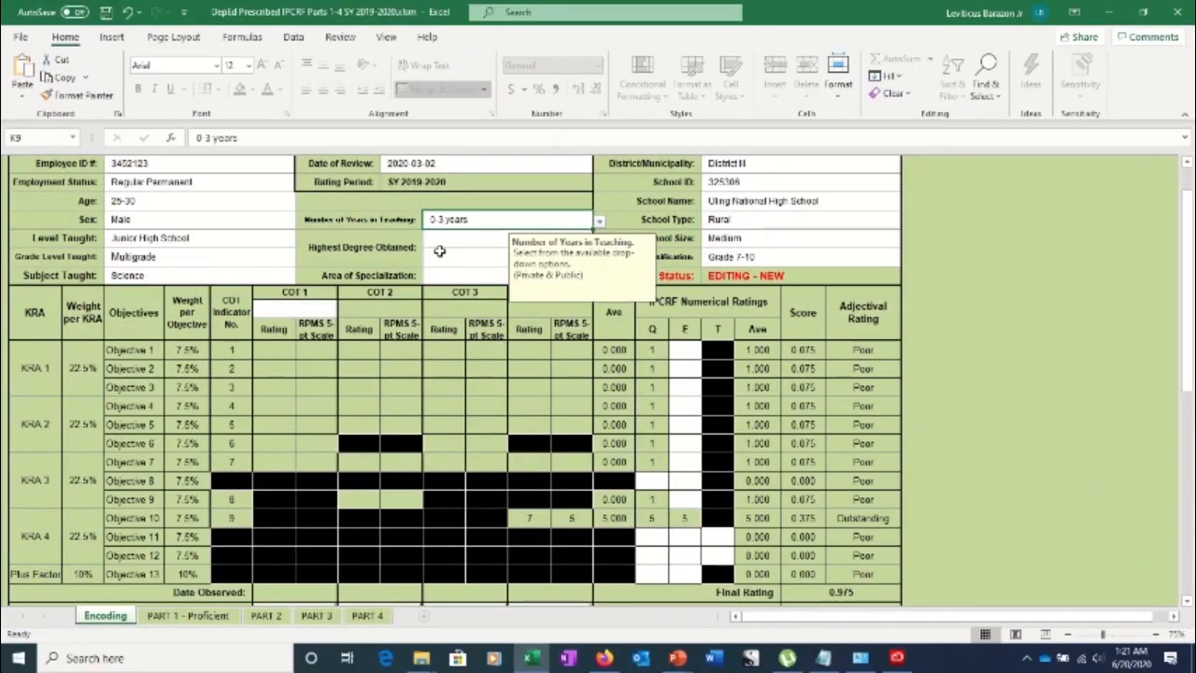
Choose Doctorate Degree as the Highest Degree Obtained
click(437, 245)
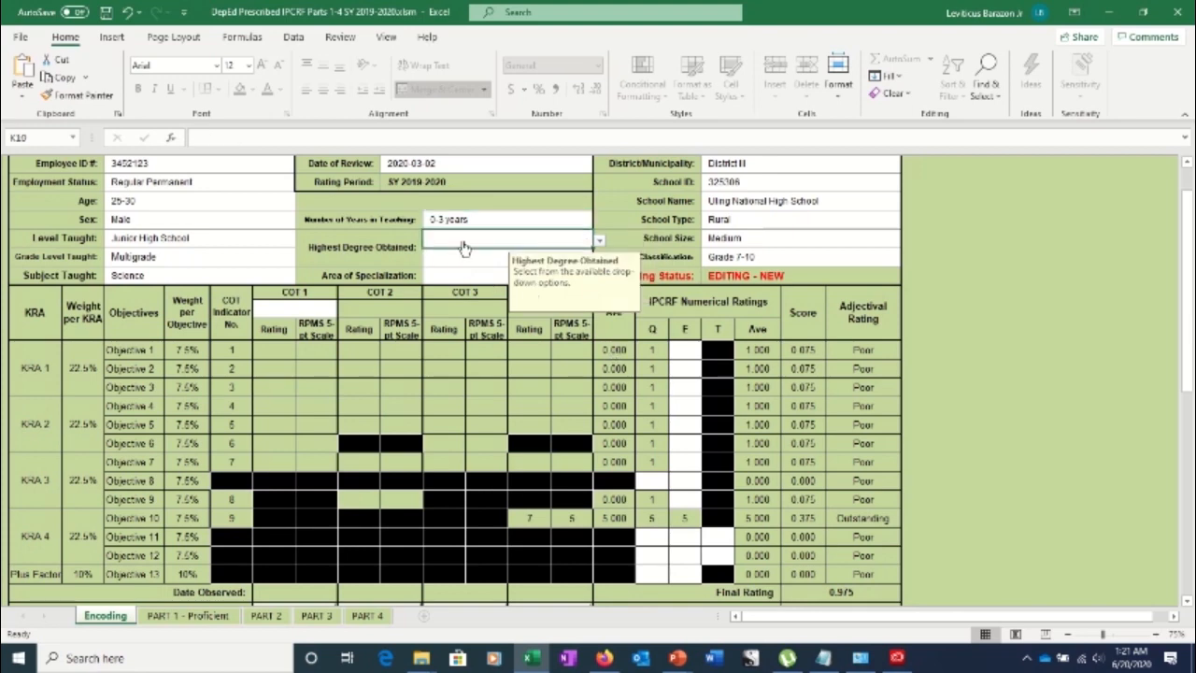
click(600, 240)
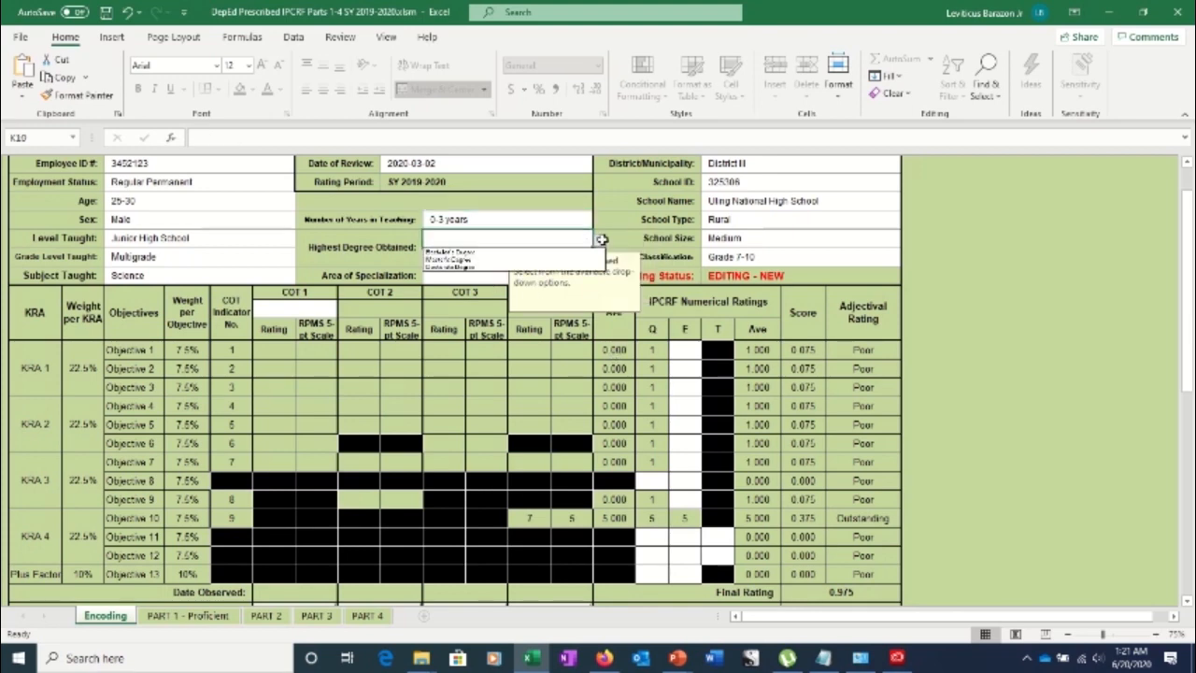
click(520, 268)
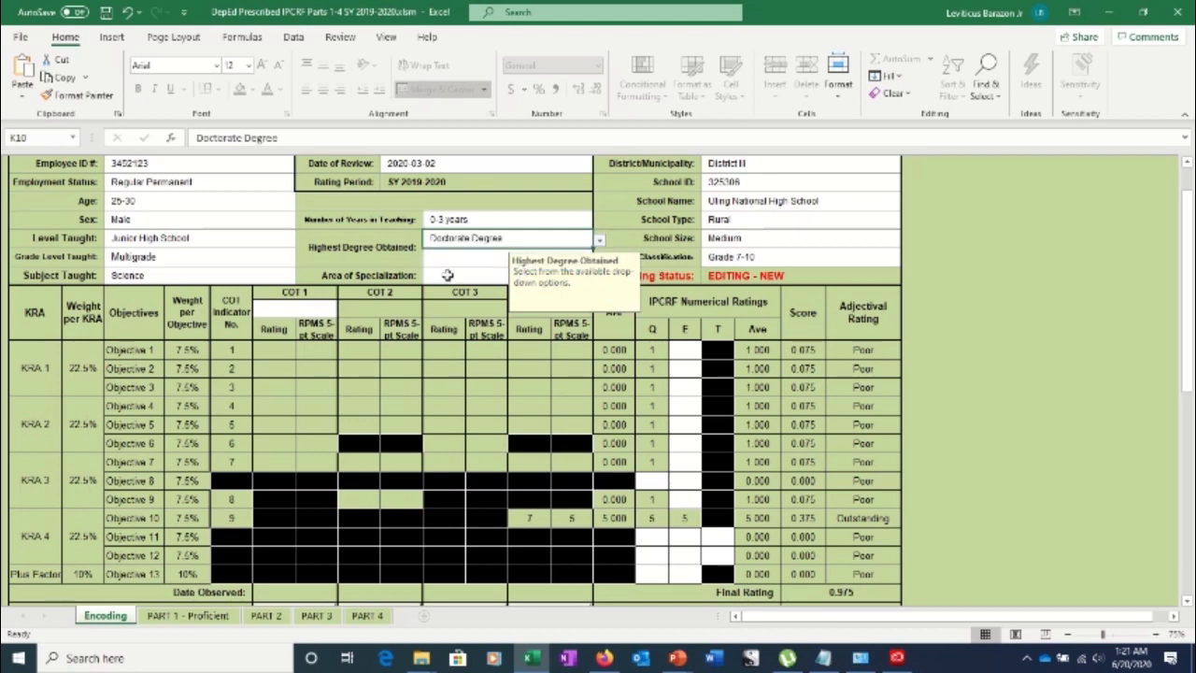
click(447, 274)
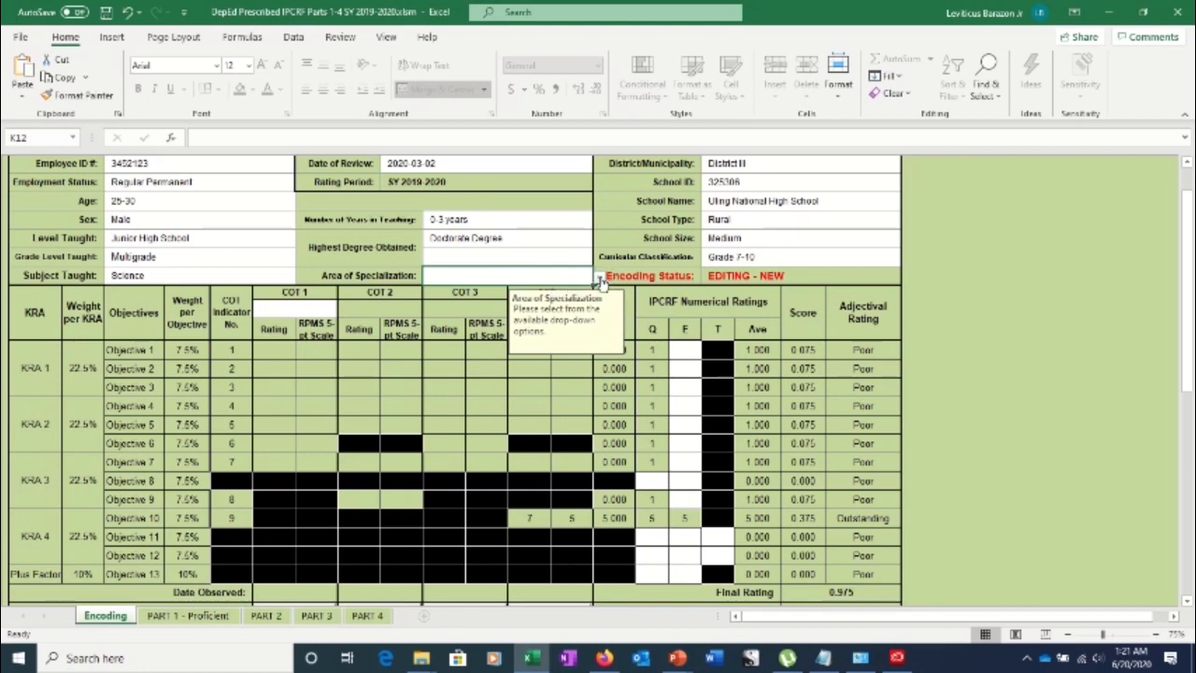
Pick Biology from the Area of Specialization dropdown list
click(601, 282)
click(504, 307)
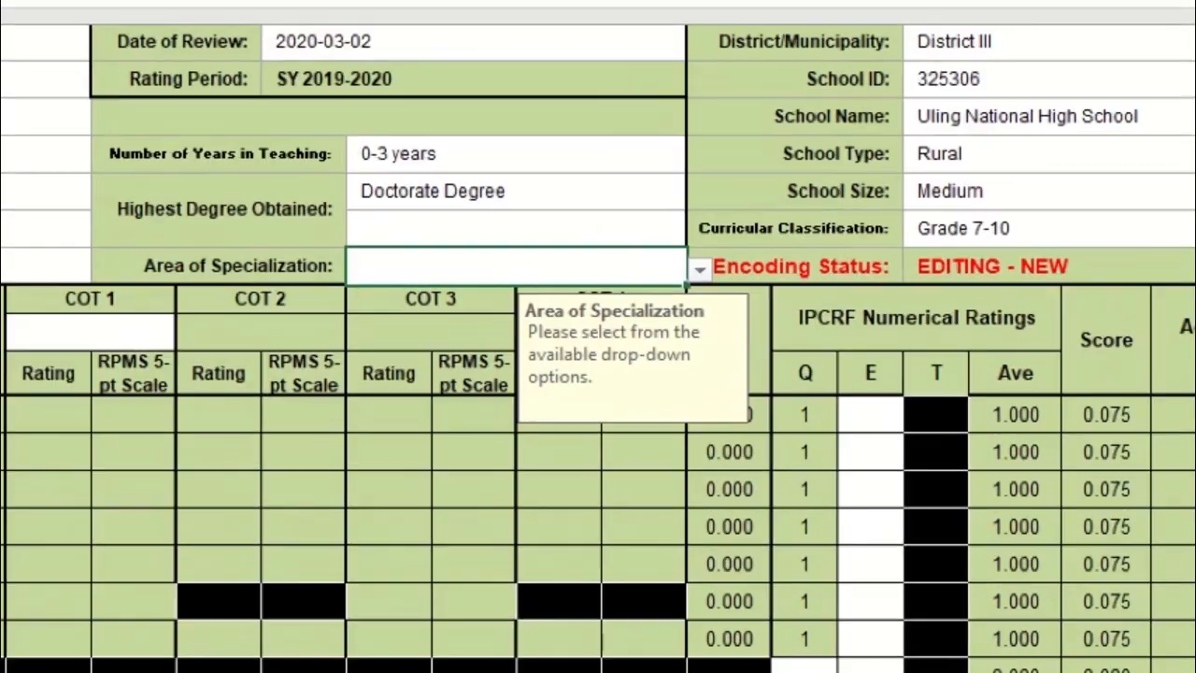
click(700, 270)
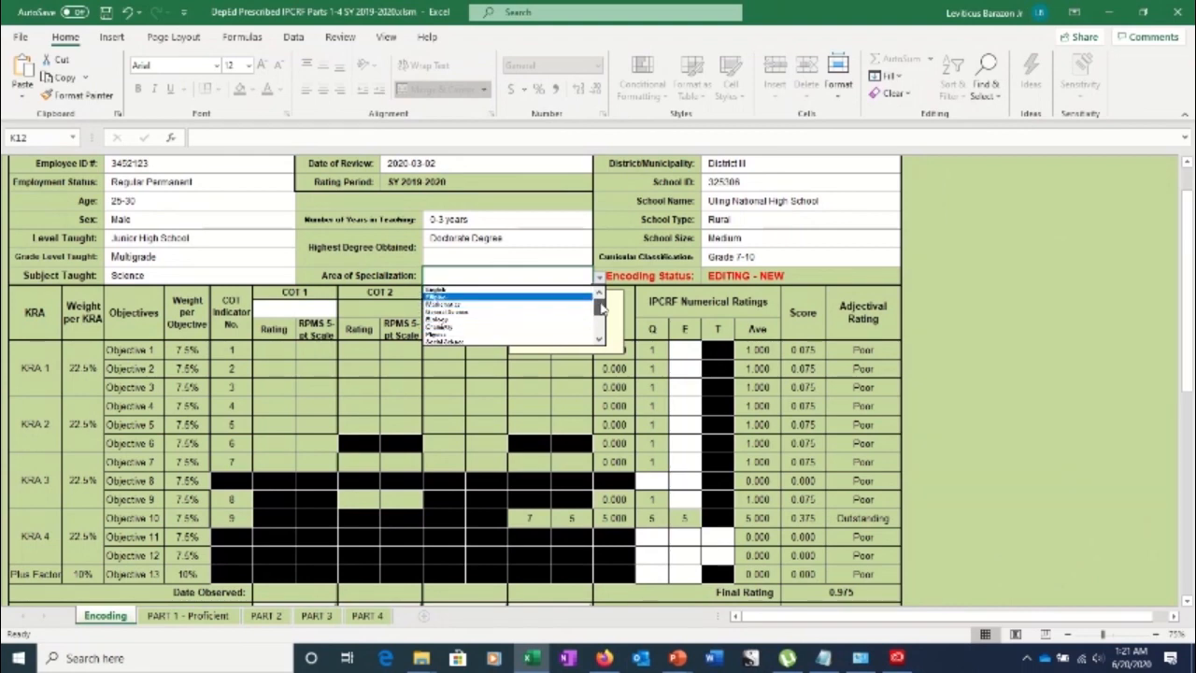
mouse_move(603, 309)
mouse_down()
mouse_move(602, 327)
mouse_move(600, 316)
mouse_up()
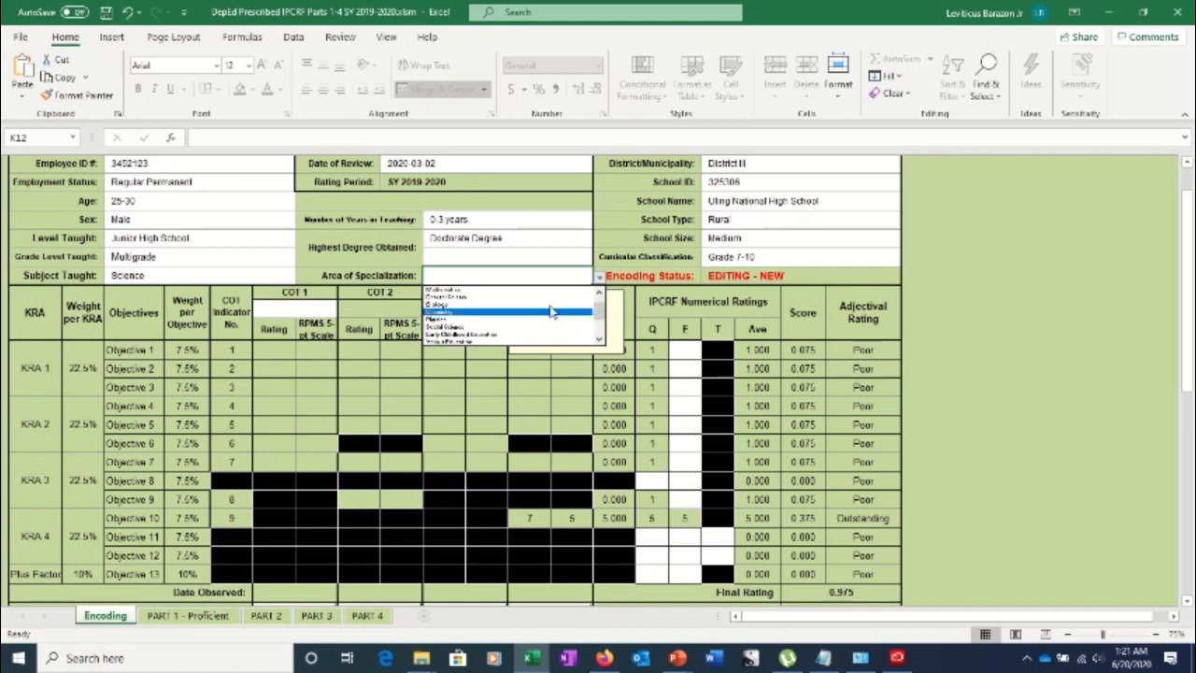
click(446, 304)
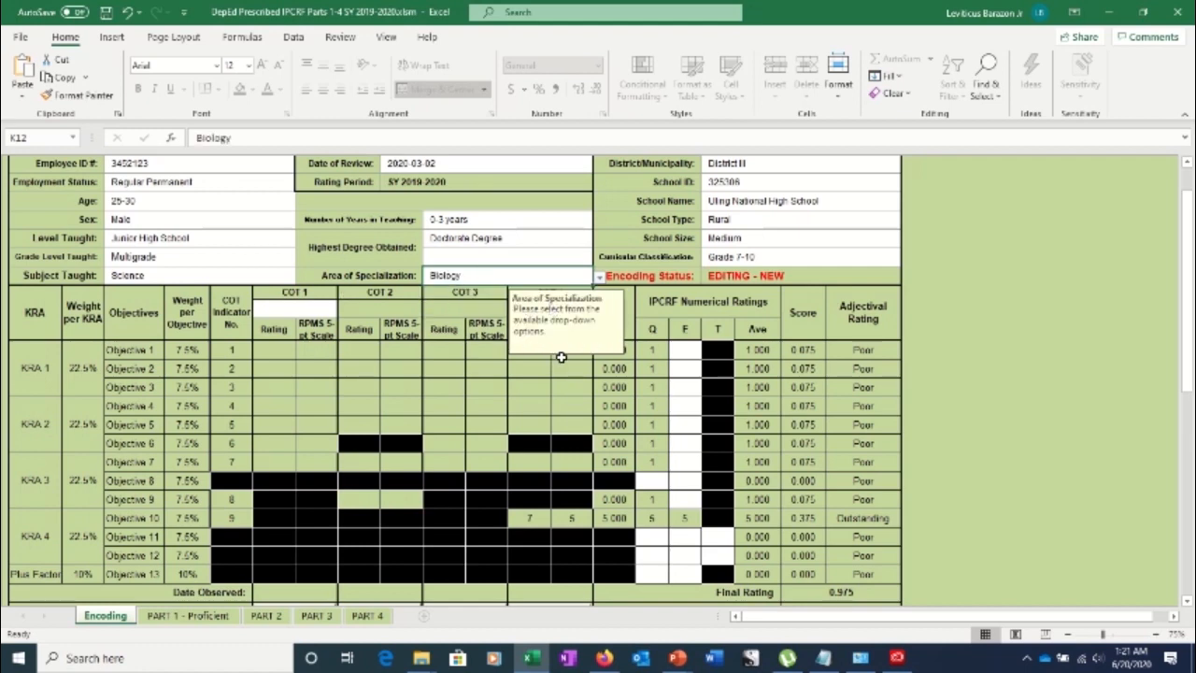
mouse_move(1189, 355)
mouse_down()
mouse_move(1189, 316)
mouse_move(1187, 344)
mouse_up()
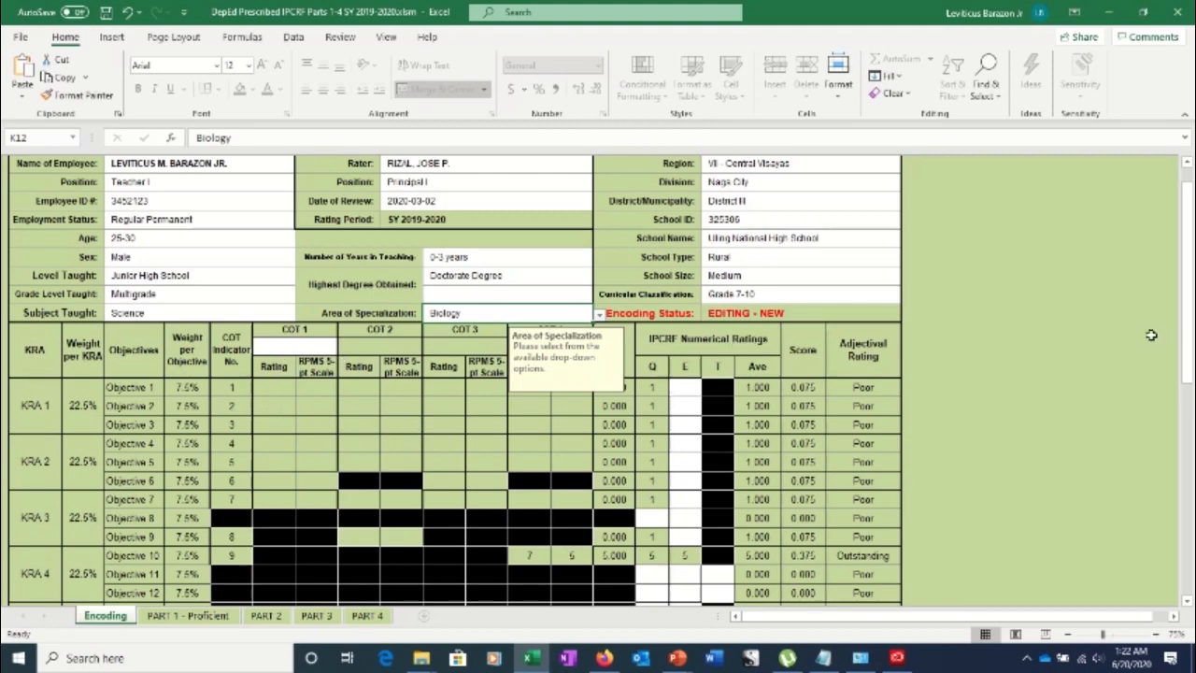
Choose Science from the COT 1 subject dropdown
scroll(413, 338, down, 3)
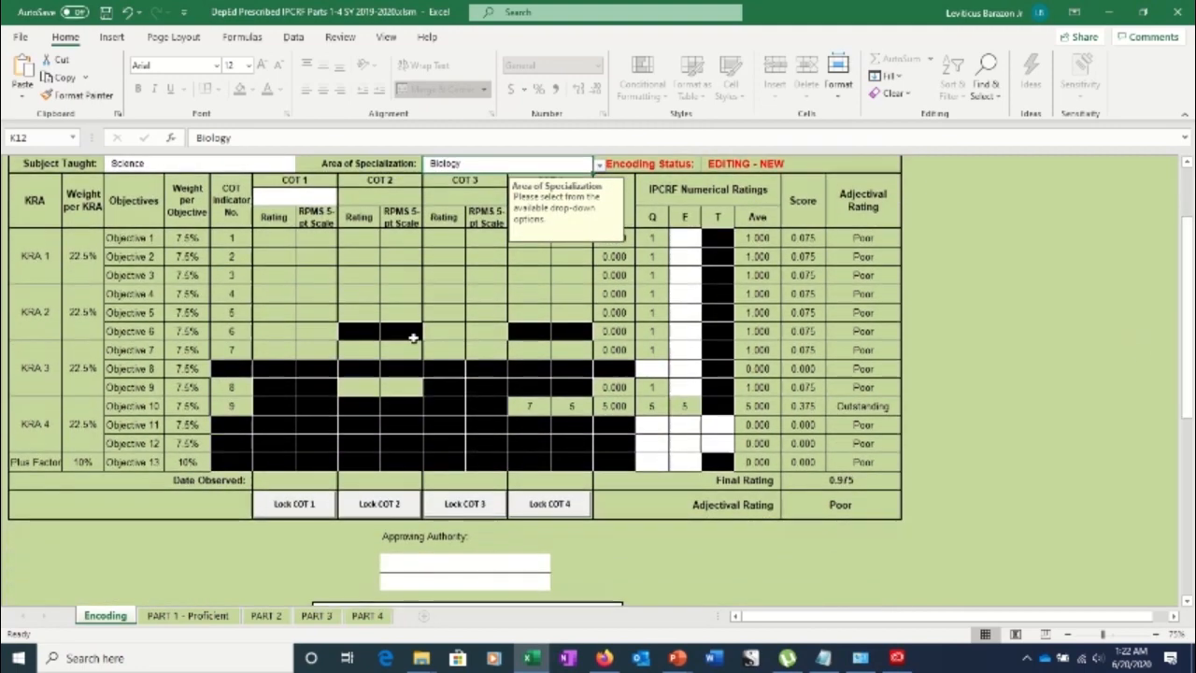
click(293, 199)
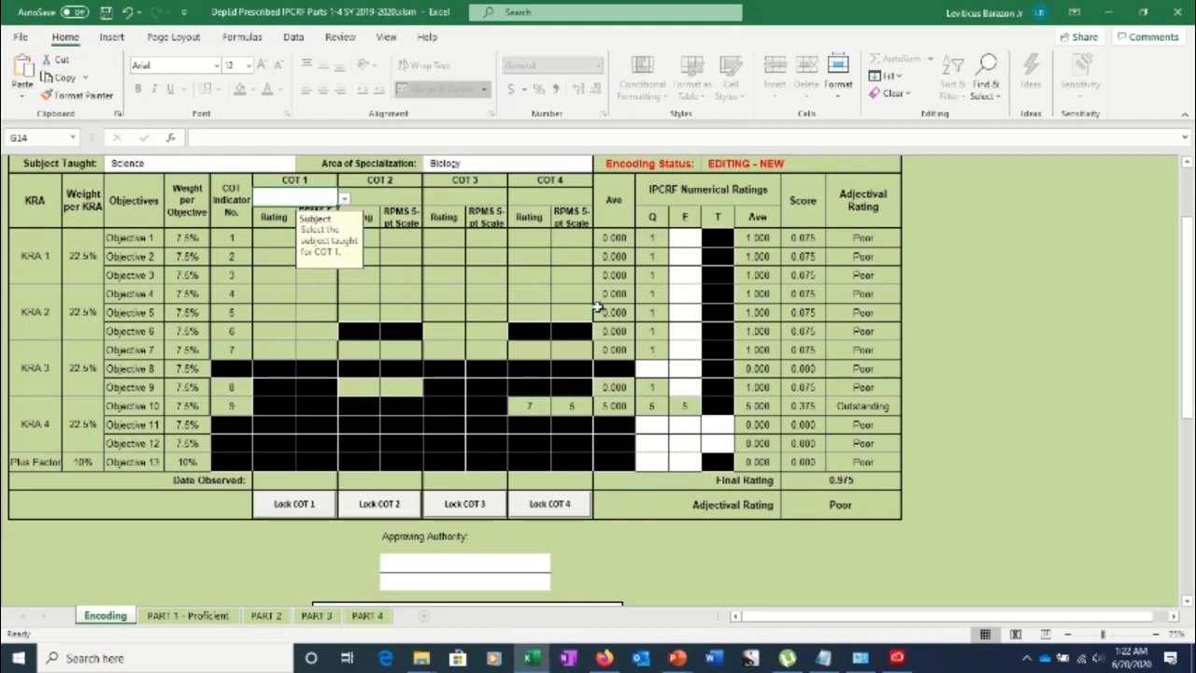
click(344, 198)
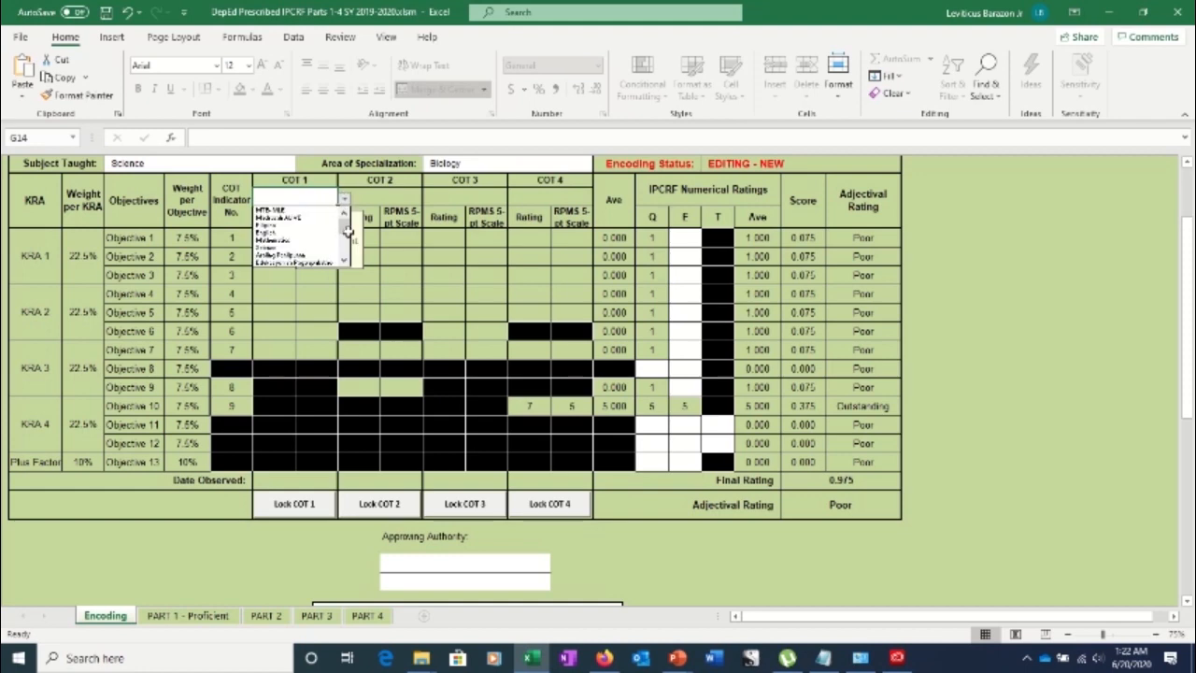
drag(347, 232, 347, 228)
click(285, 249)
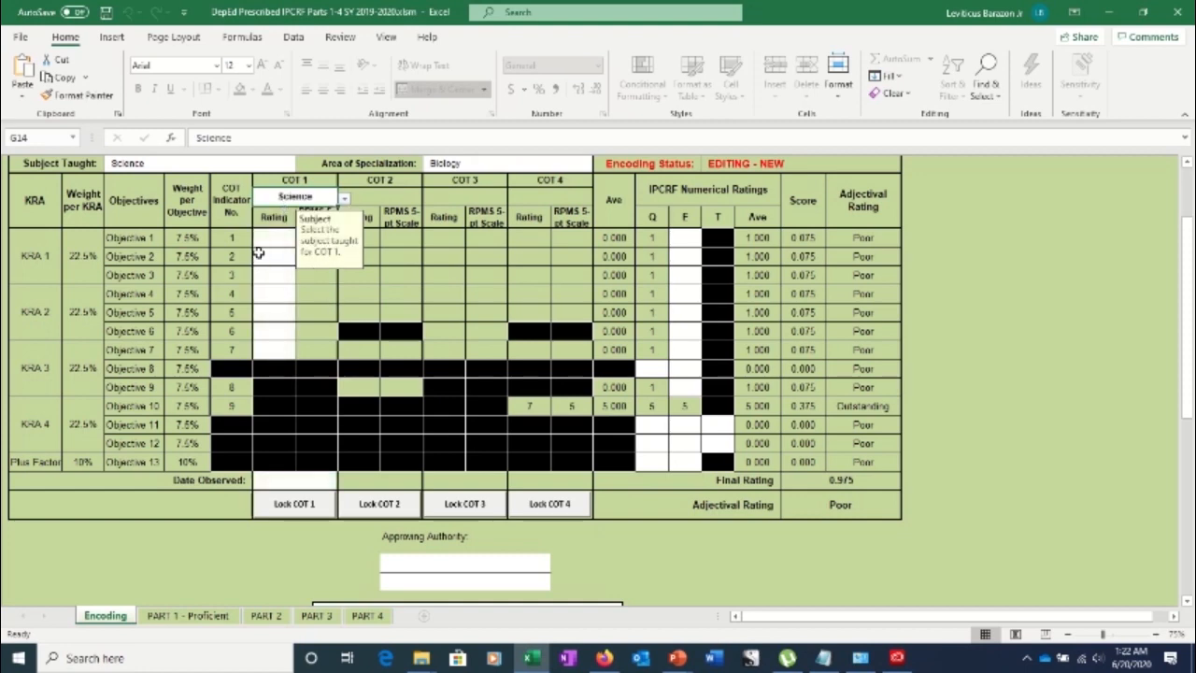
Clear the COT 1 rating cells for Objectives 1–7
click(268, 239)
drag(268, 239, 268, 349)
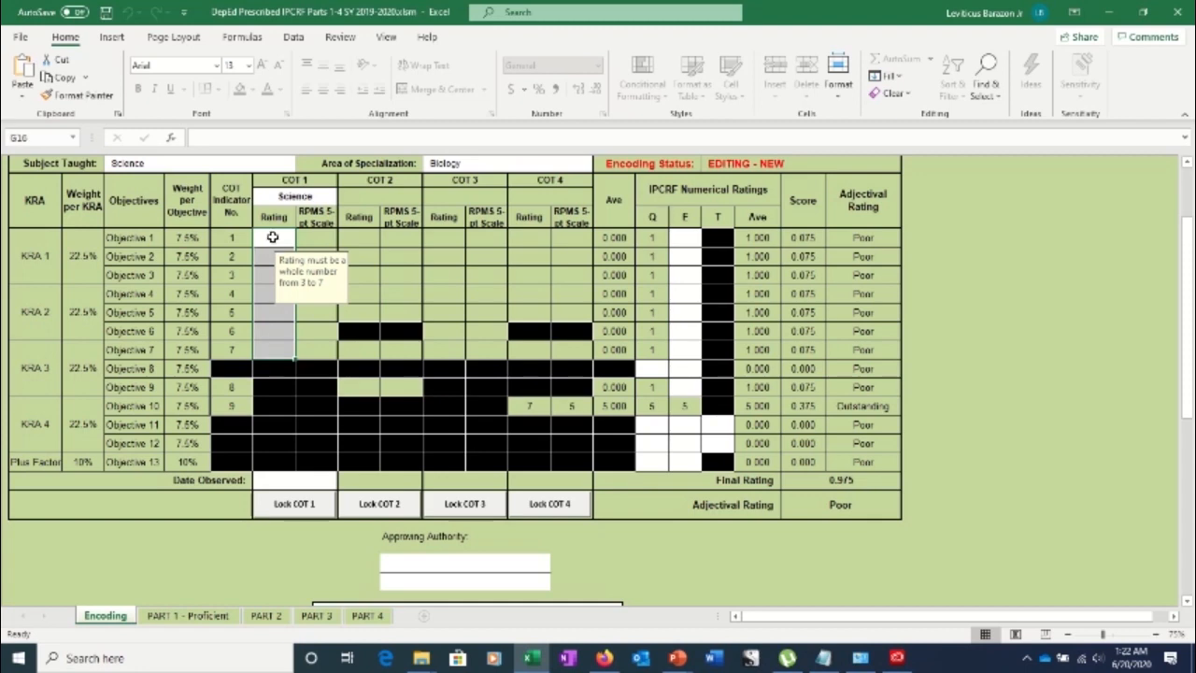
click(272, 238)
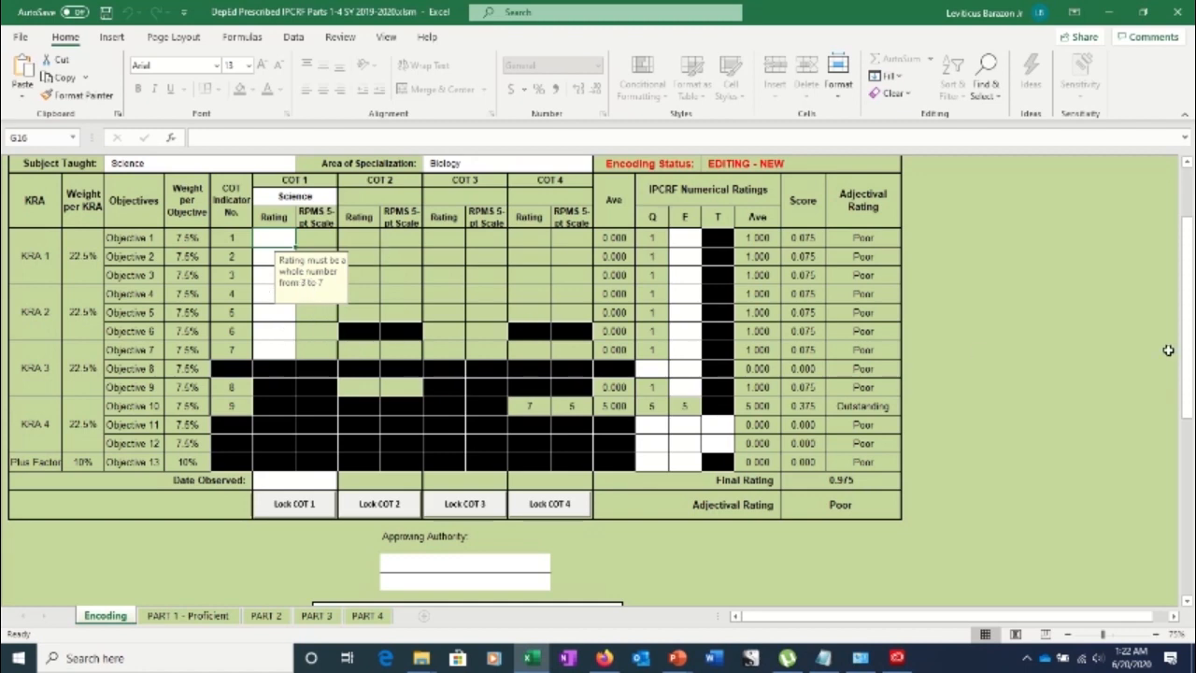
drag(1189, 353, 1189, 322)
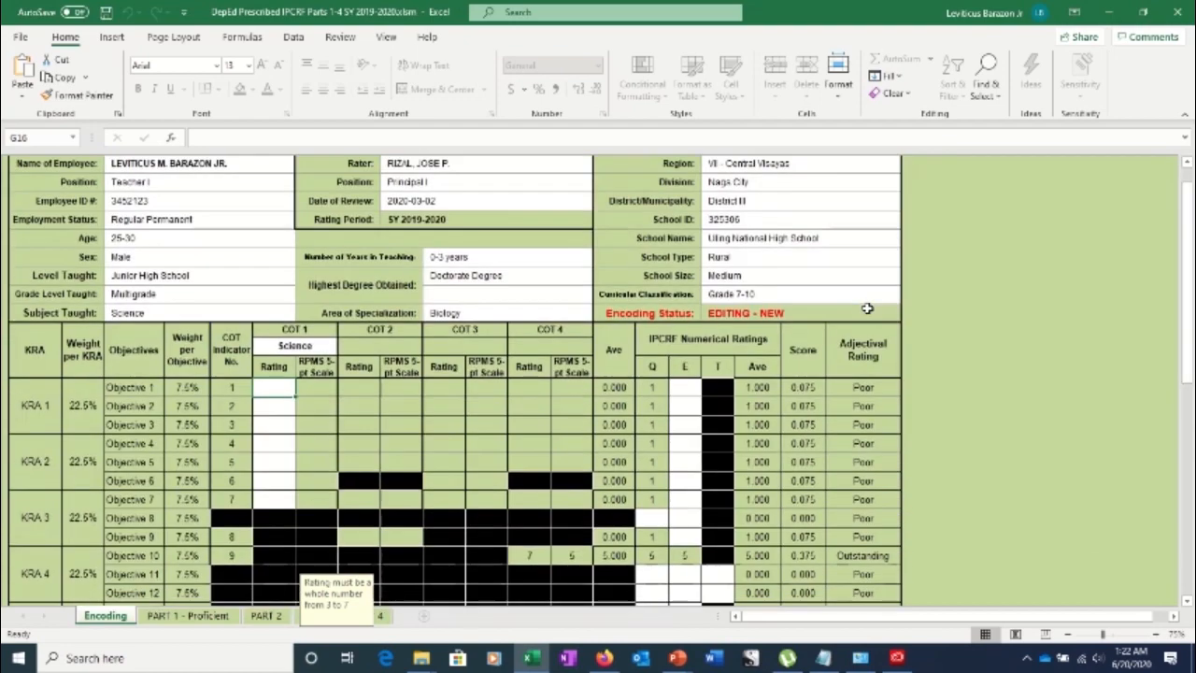
Enter COT 1 ratings 3, 5 and 7 for Objectives 1–3, replacing a rejected 9 with 7
click(277, 389)
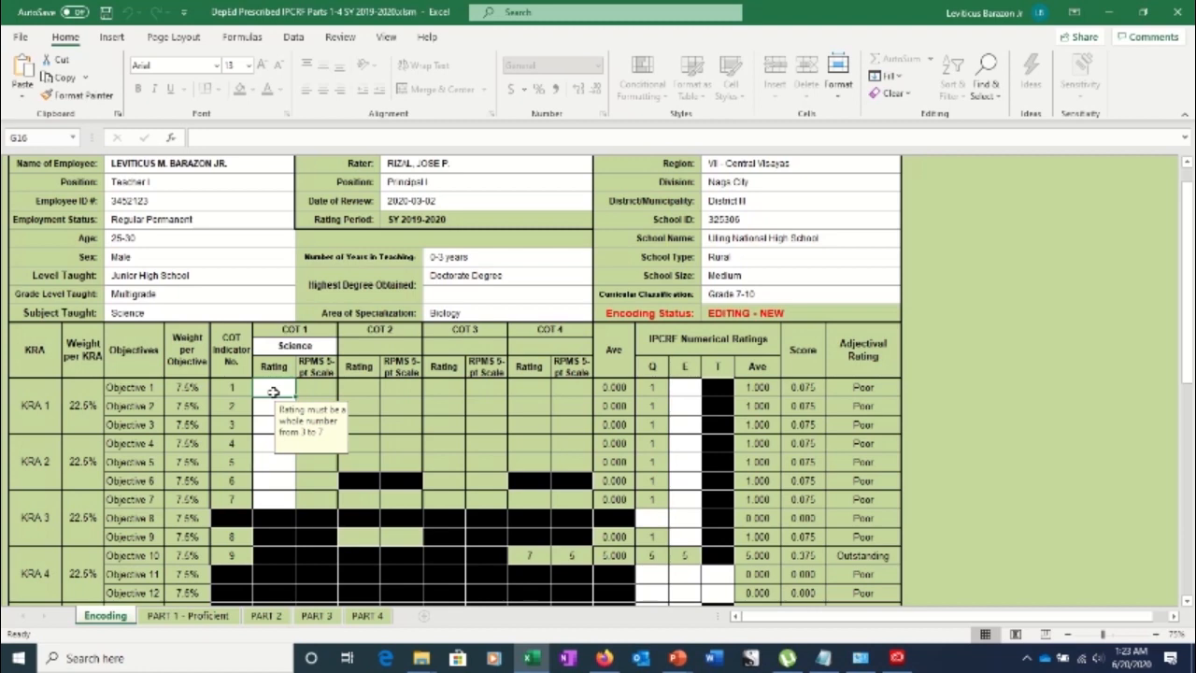
text(3)
key(Return)
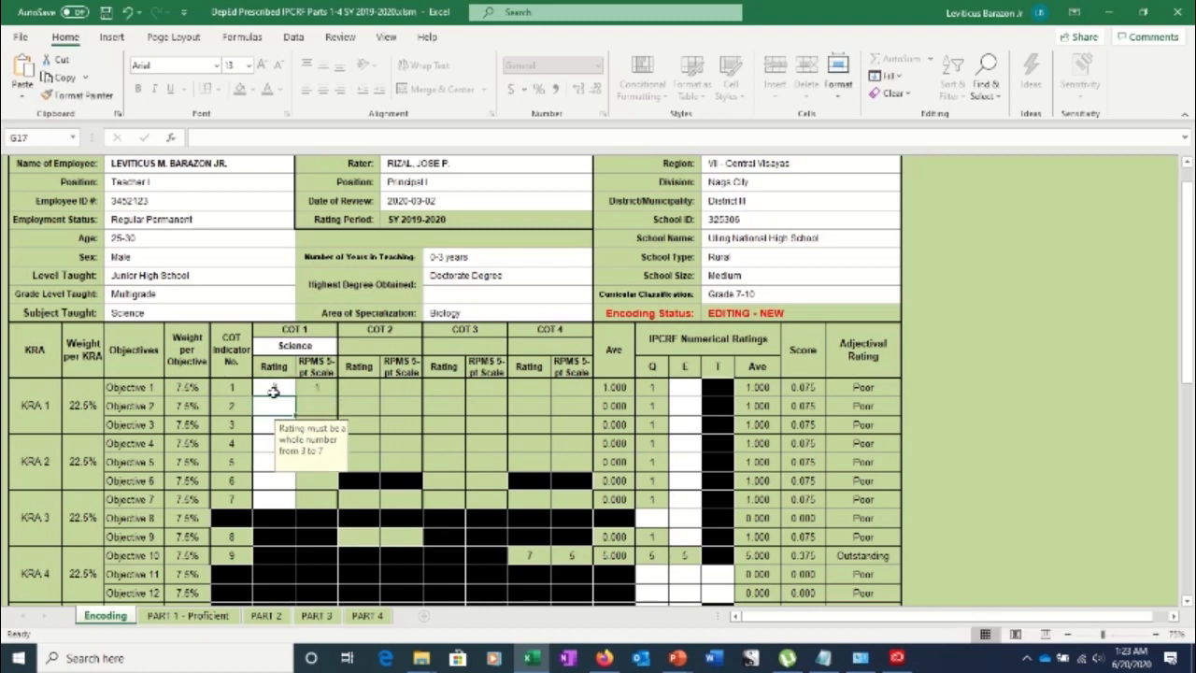
text(5)
key(Return)
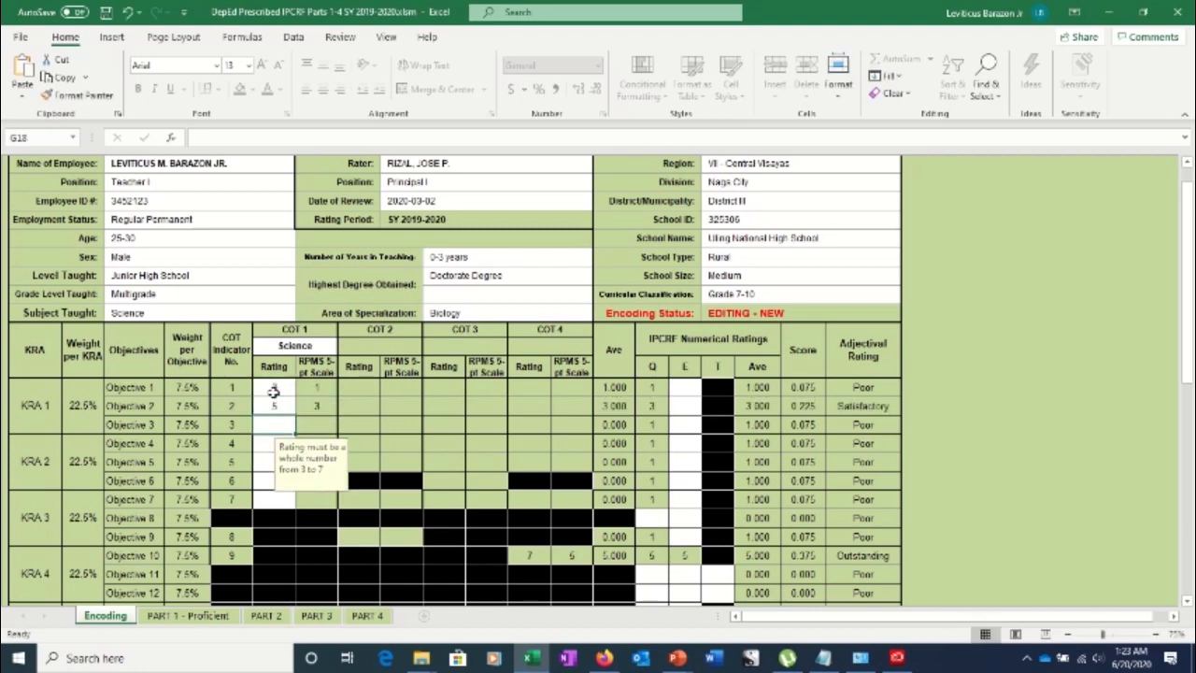
text(9)
key(Return)
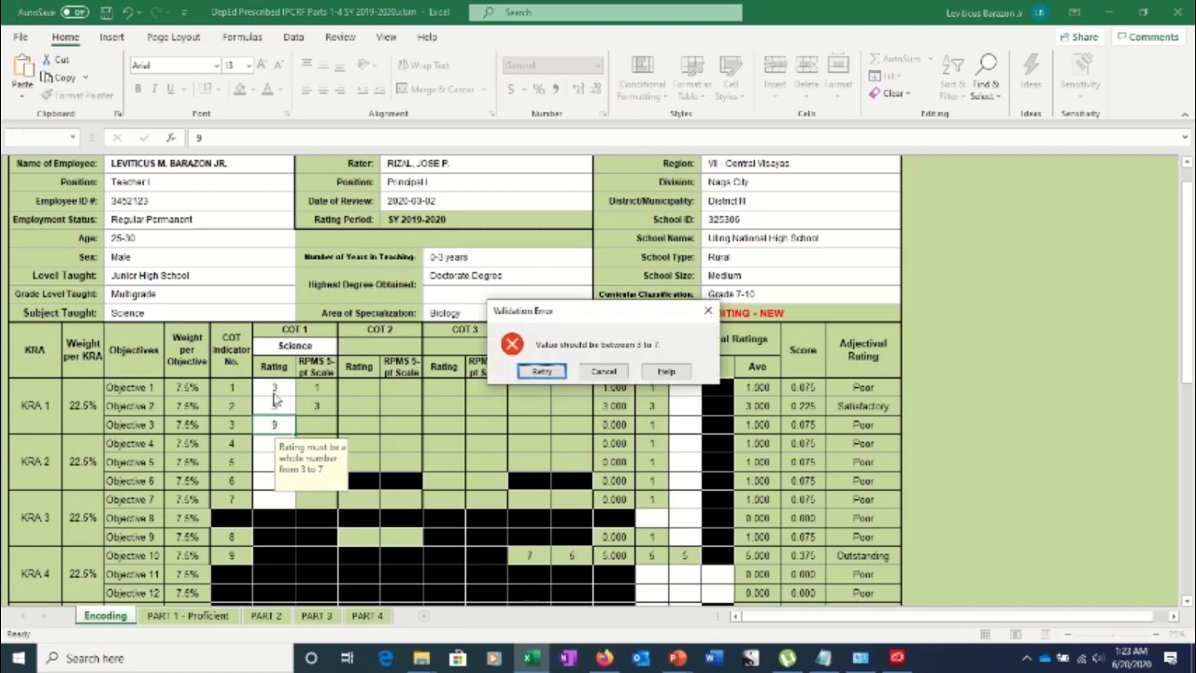
key(Escape)
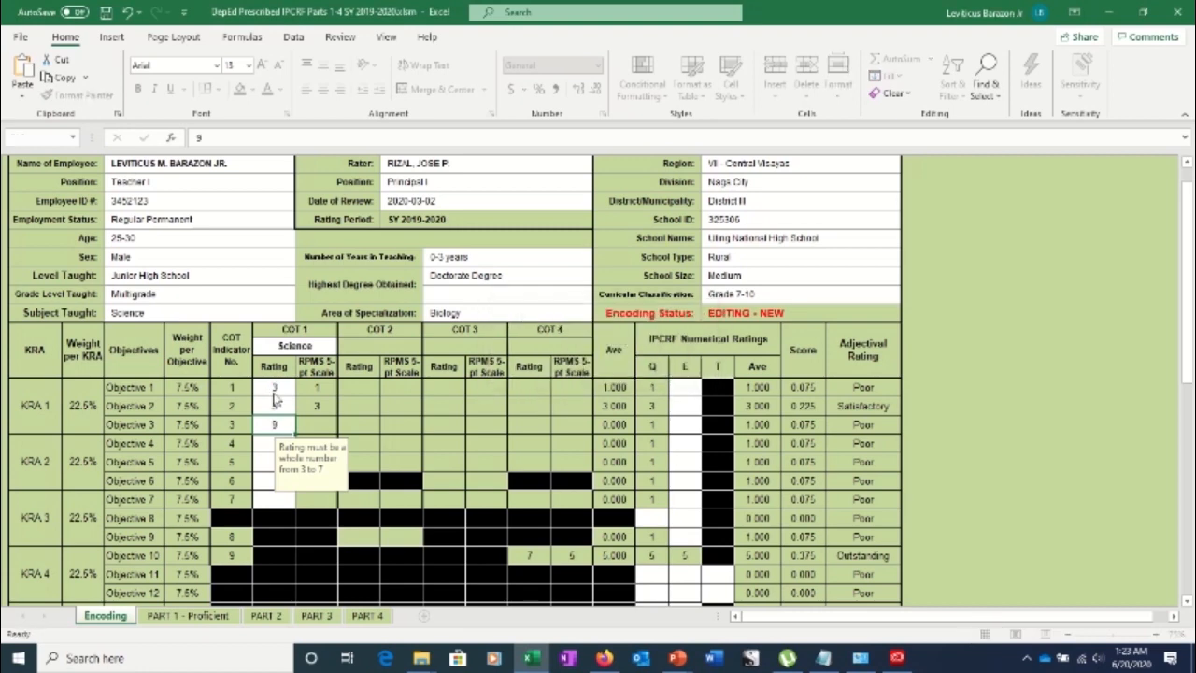
key(Down)
key(Down)
key(Up)
key(Up)
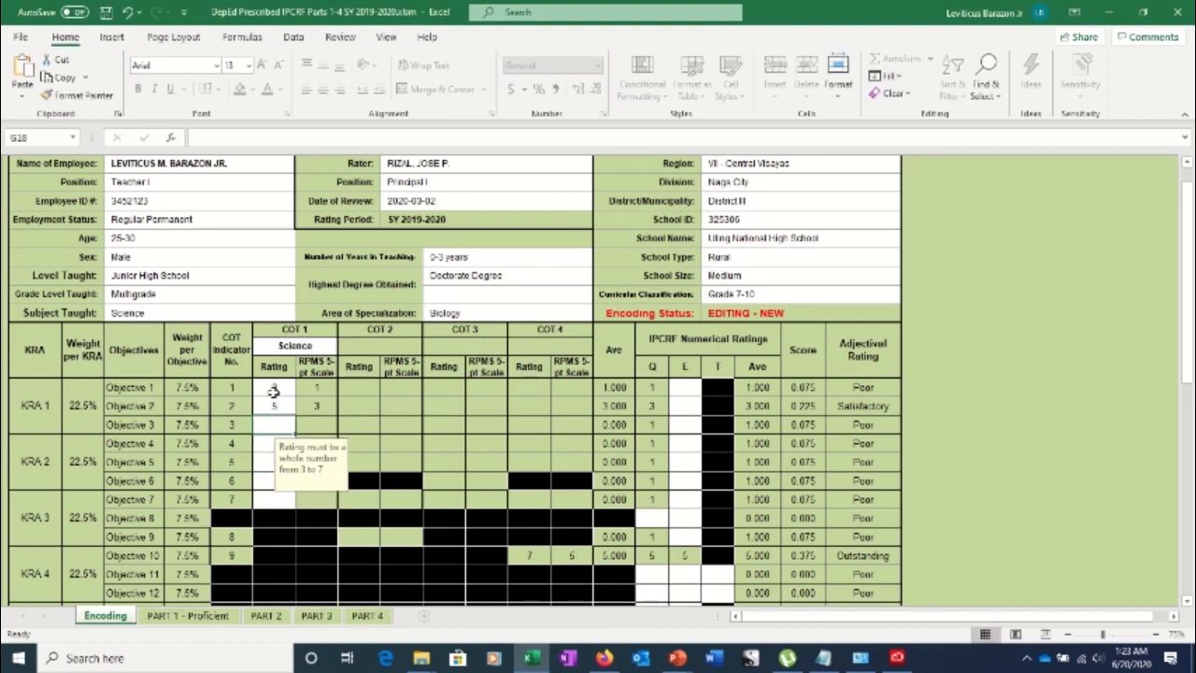
text(7)
key(Return)
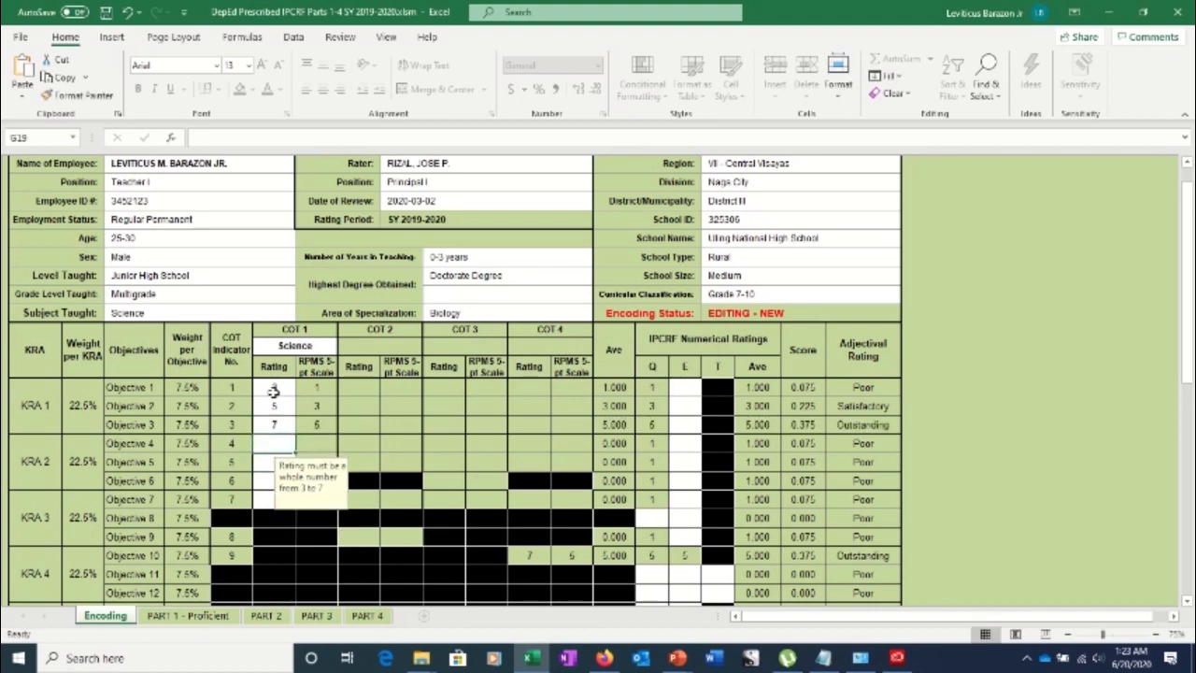
Enter COT 1 ratings 3, 4, 5 and 7 for Objectives 4–7
text(3)
key(Return)
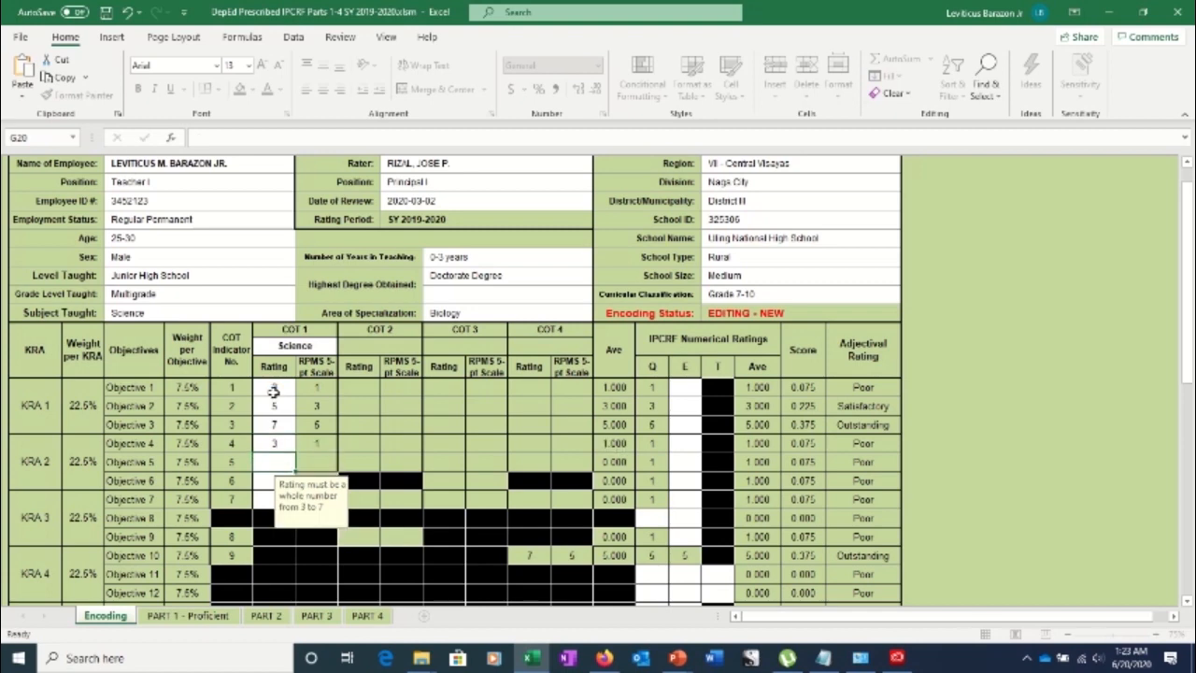
text(4)
key(Return)
text(5)
key(Return)
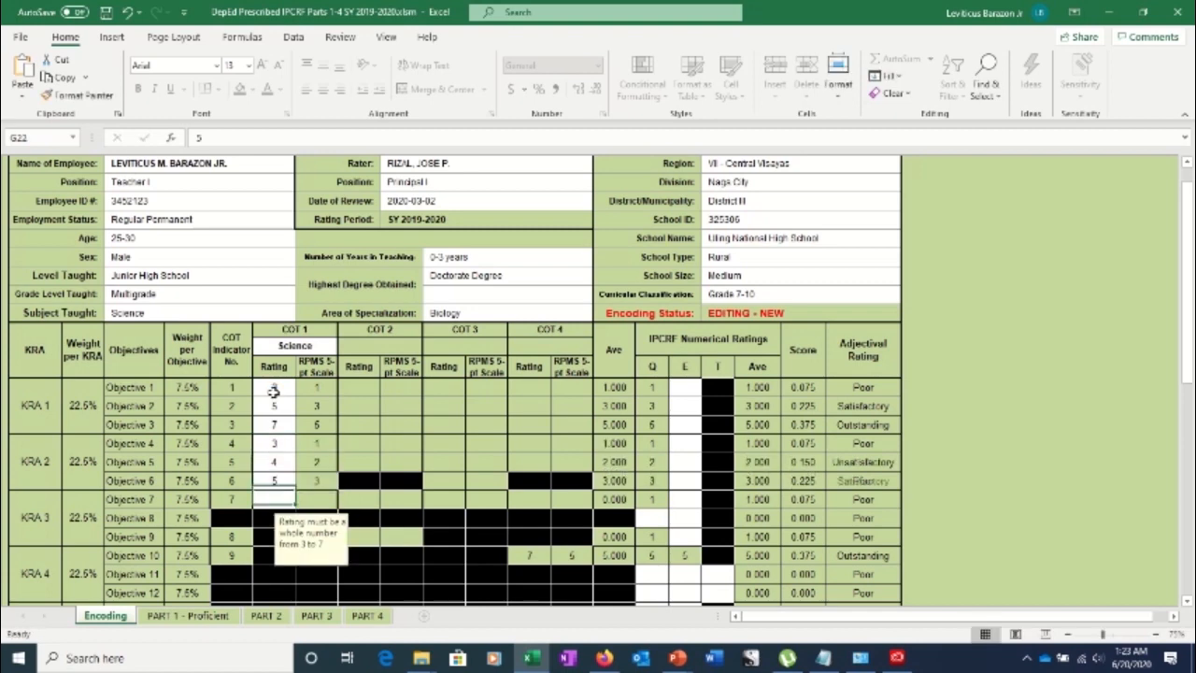
text(7)
key(Return)
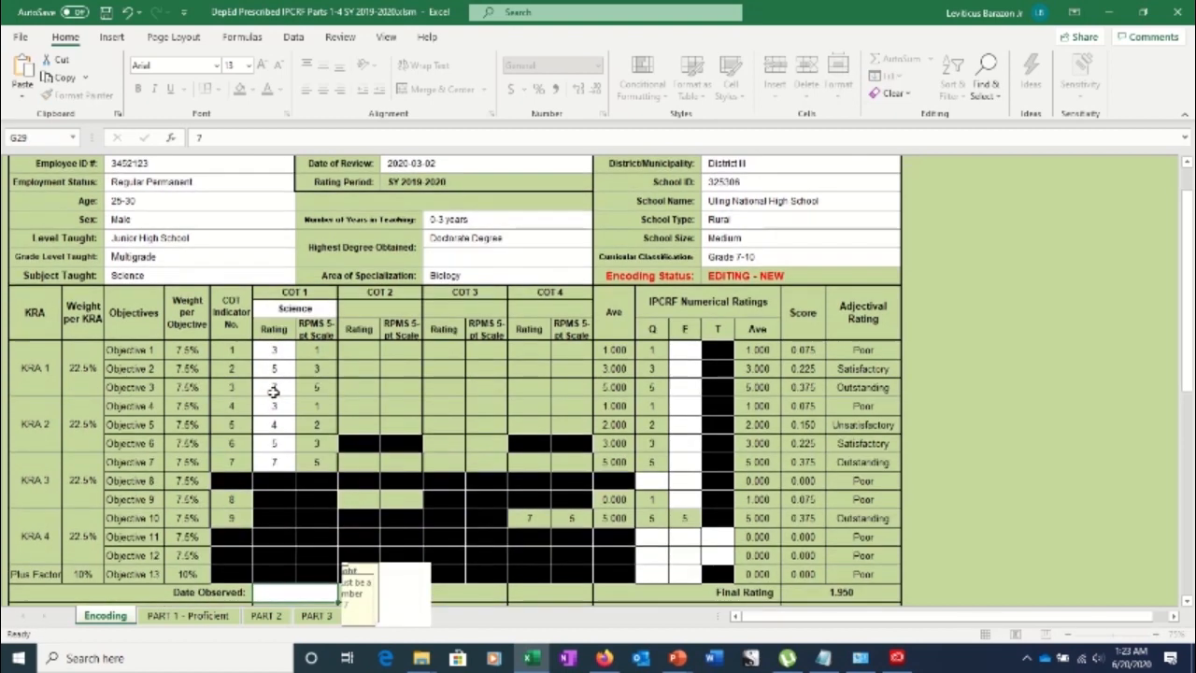
key(Return)
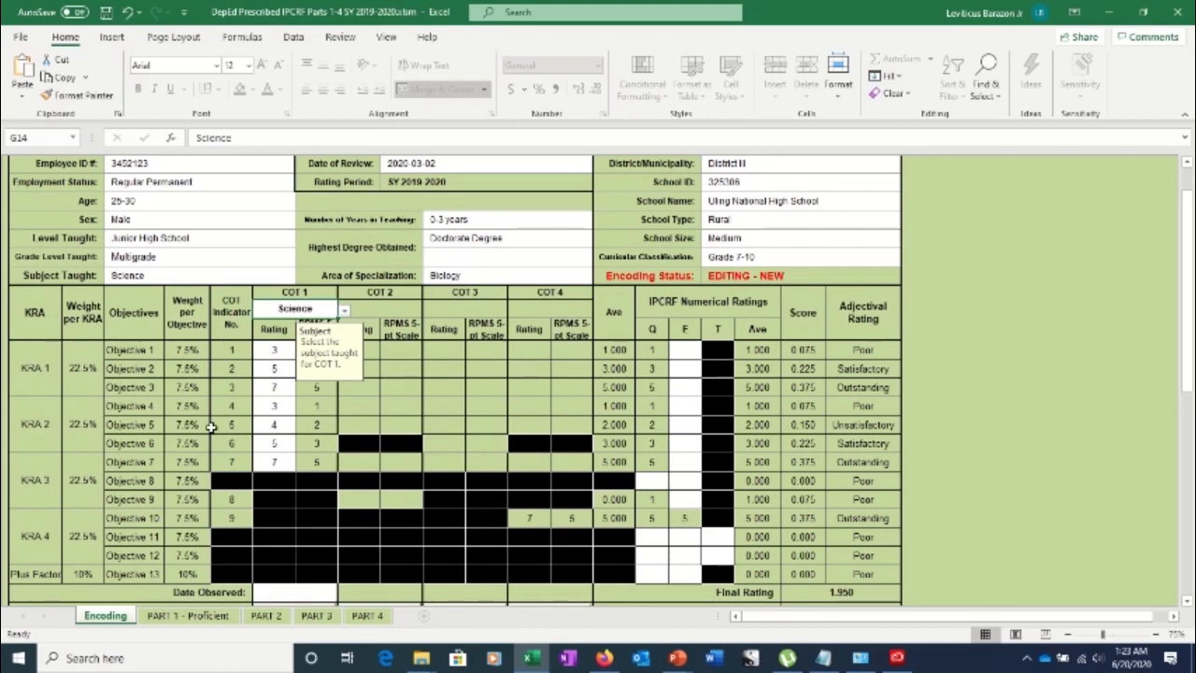
Type 2020-06-25 into the COT 1 Date Observed cell
scroll(315, 472, up, 3)
scroll(316, 470, up, 6)
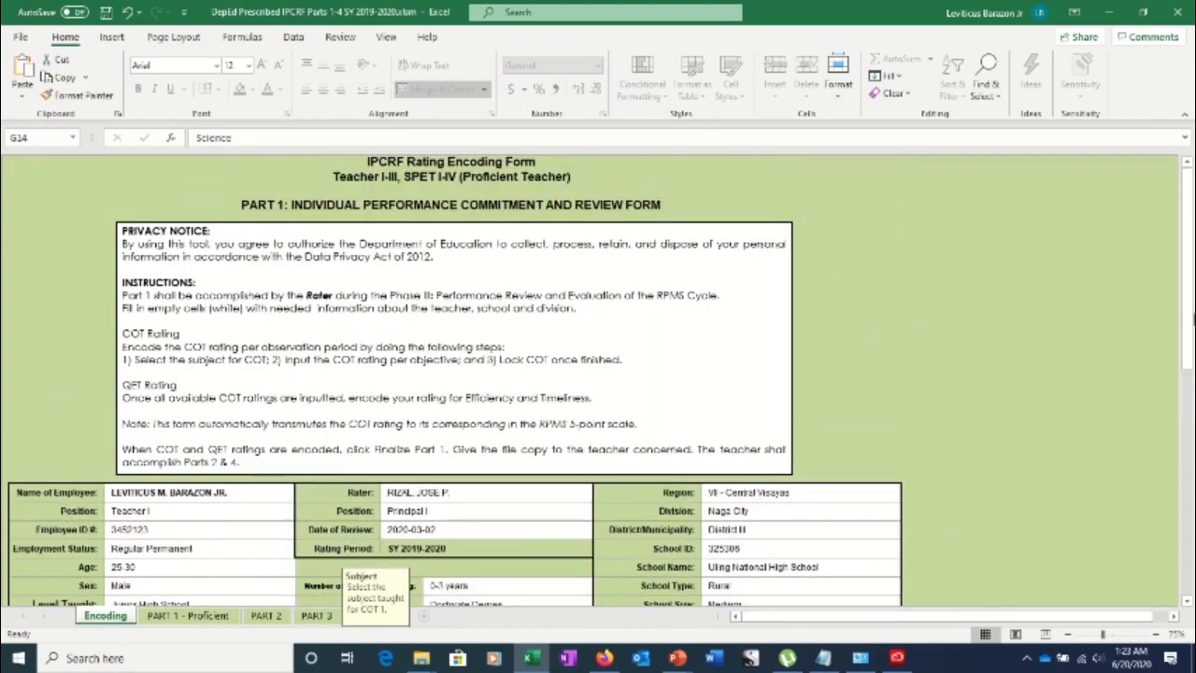
drag(1189, 320, 1185, 400)
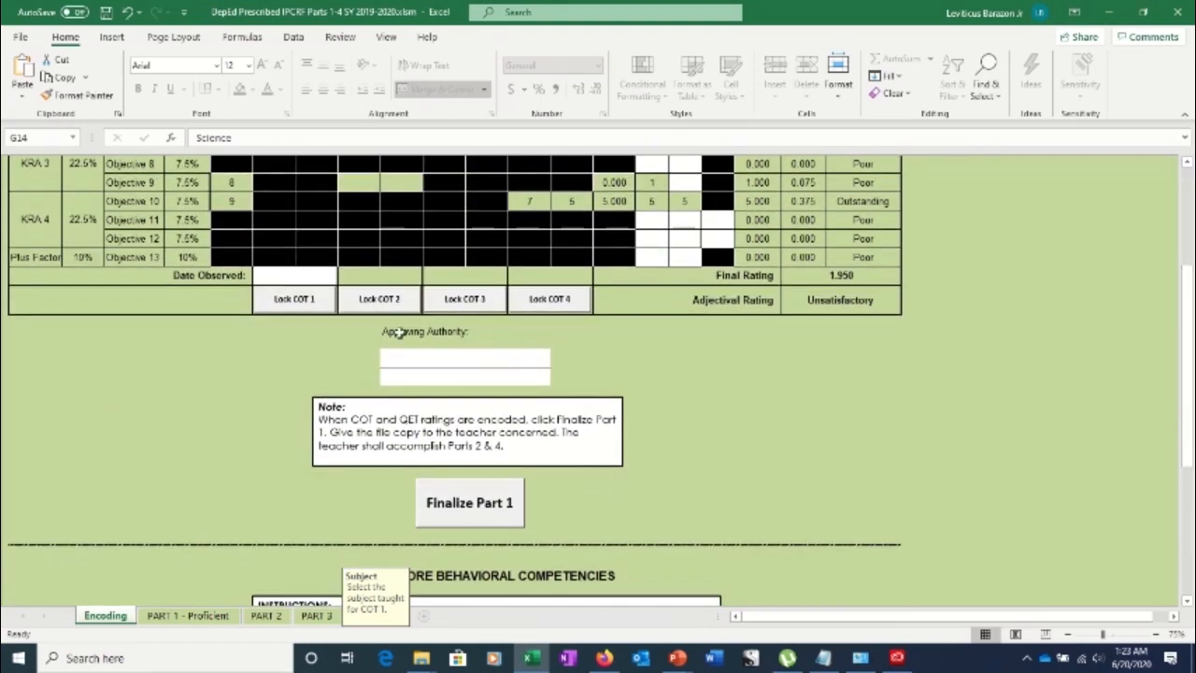
click(296, 276)
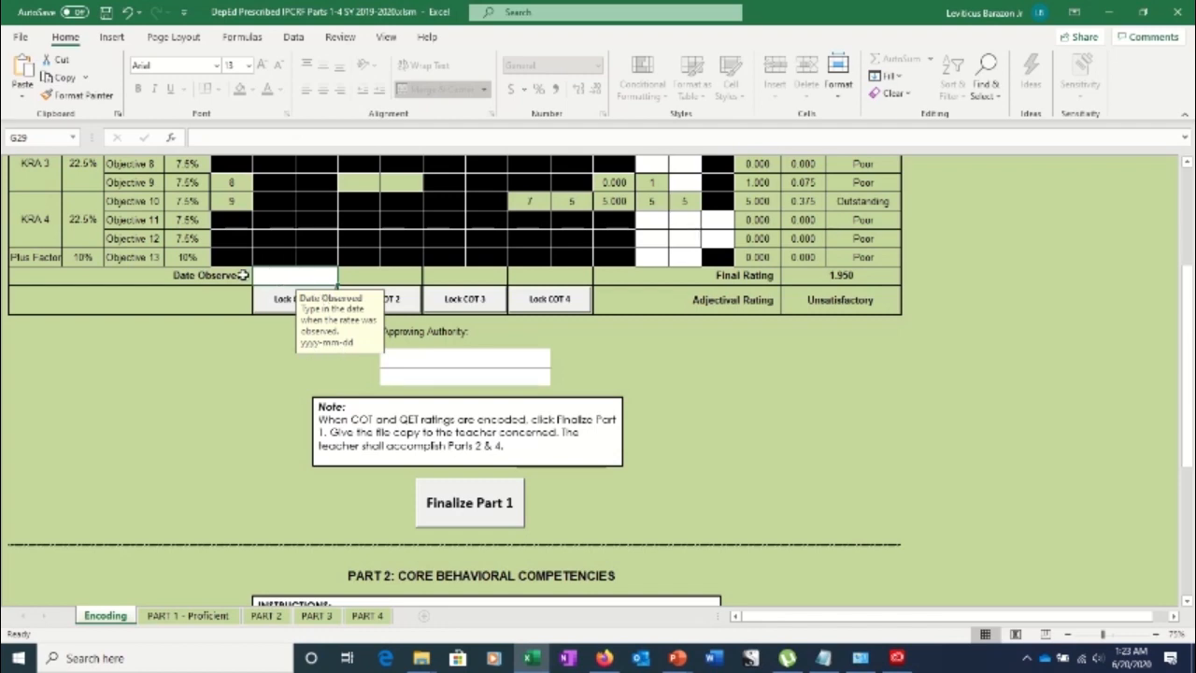
text(2020)
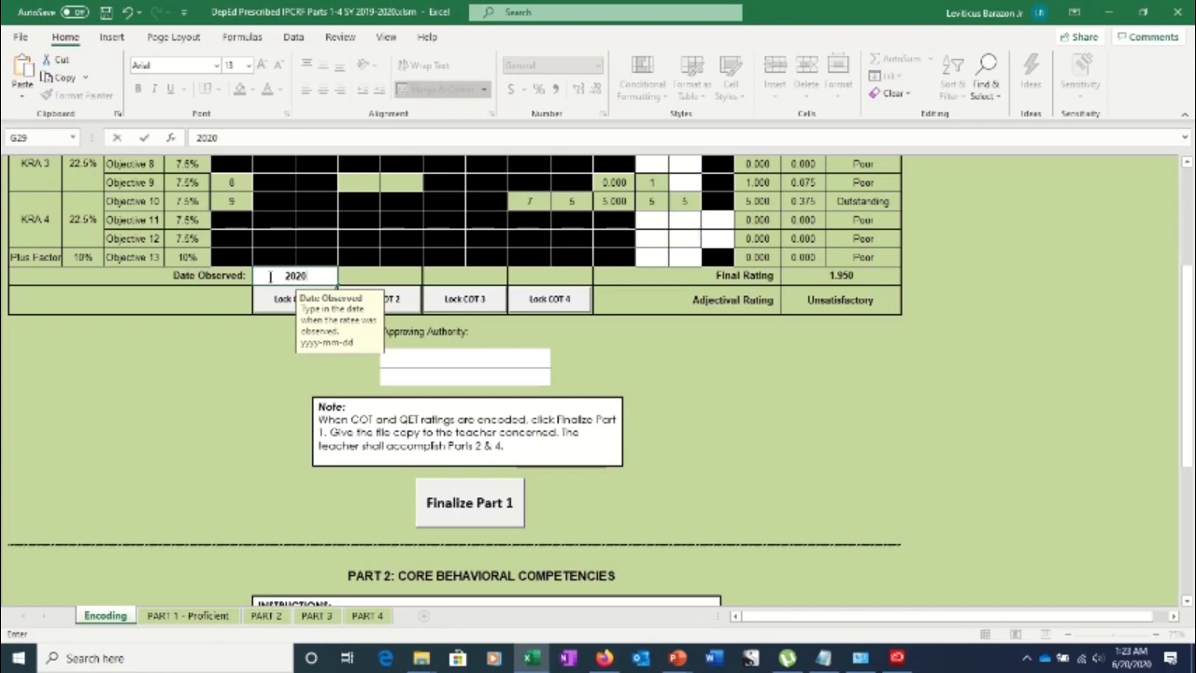
text(-06-25)
Lock COT 1 by entering and confirming a rater's password
click(281, 301)
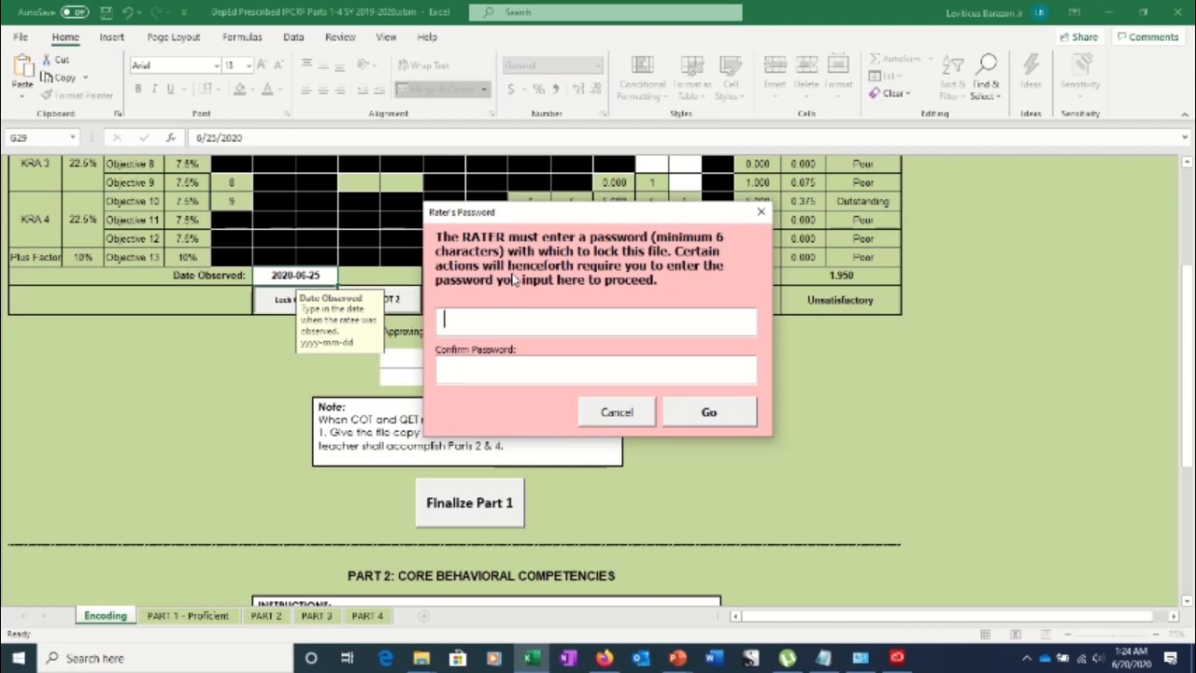
text(*************)
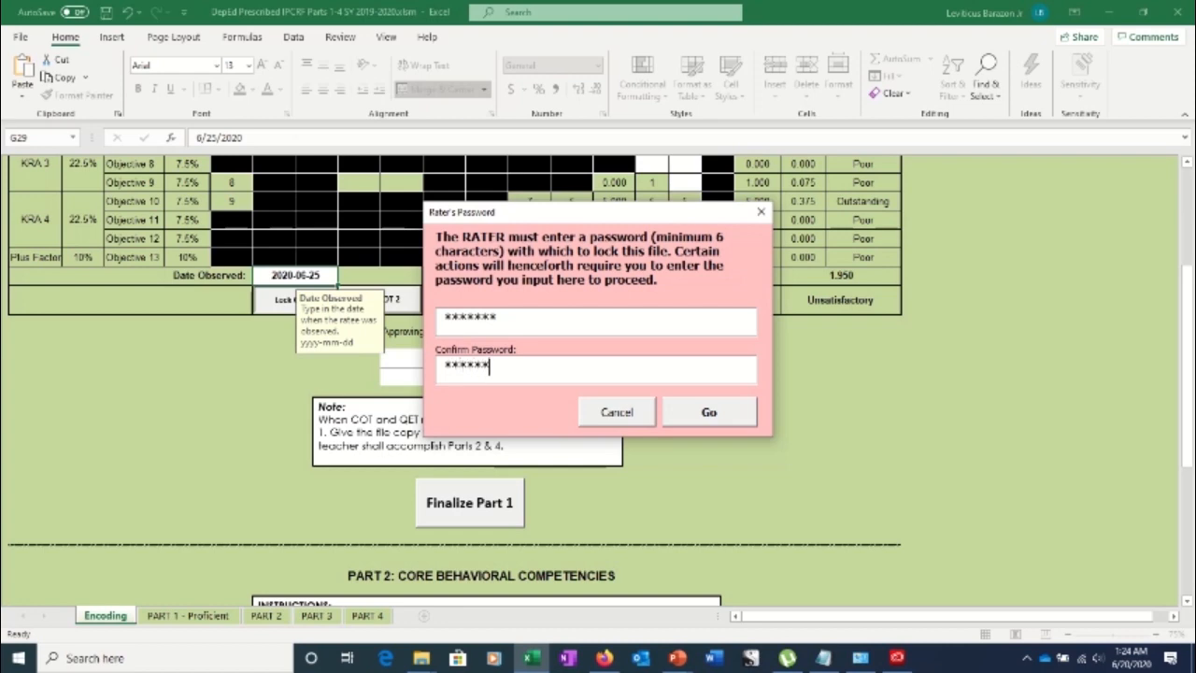
key(Tab)
key(Return)
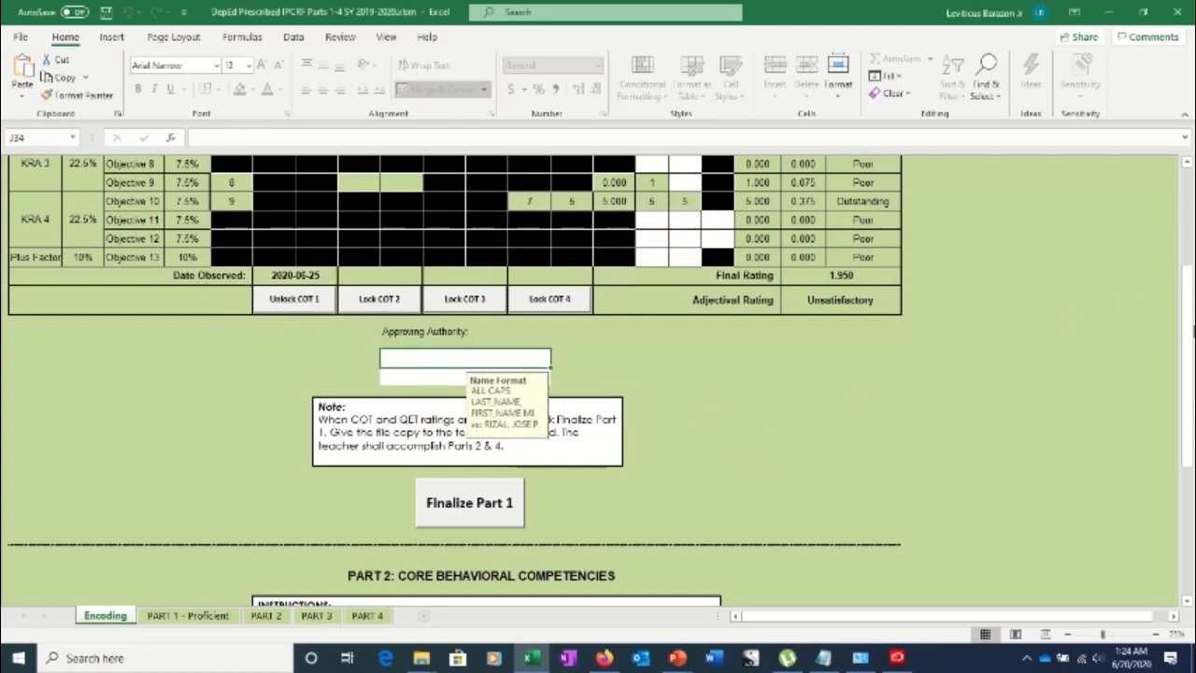
drag(1189, 342, 1175, 301)
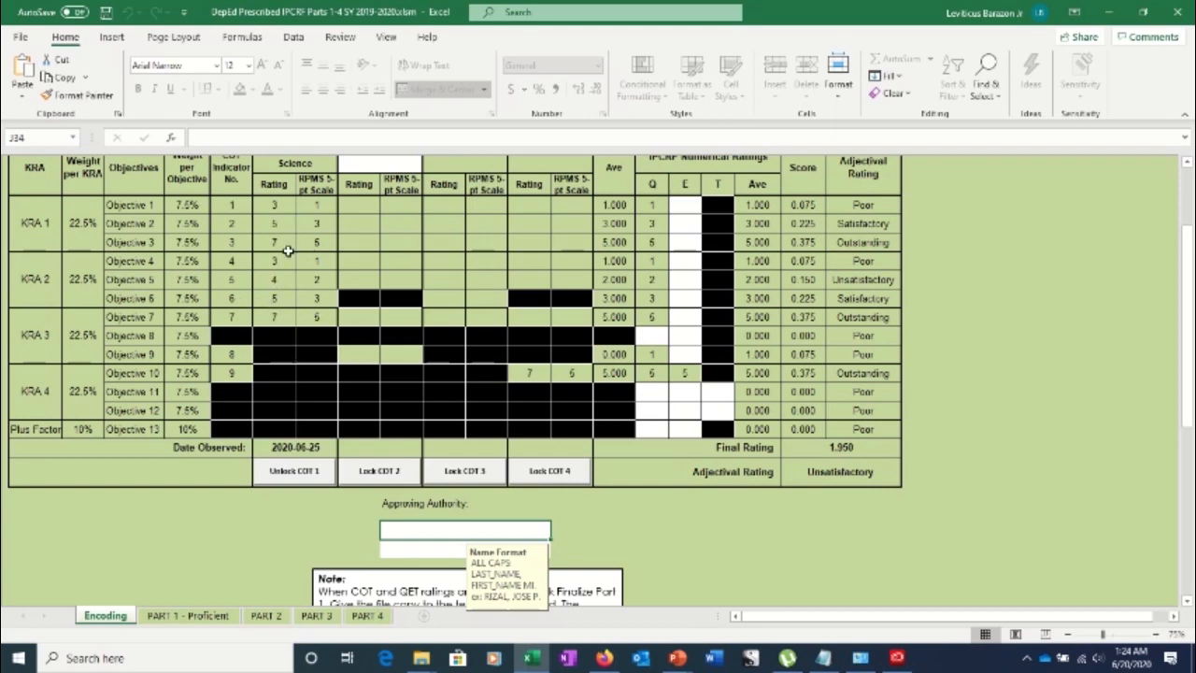
click(297, 475)
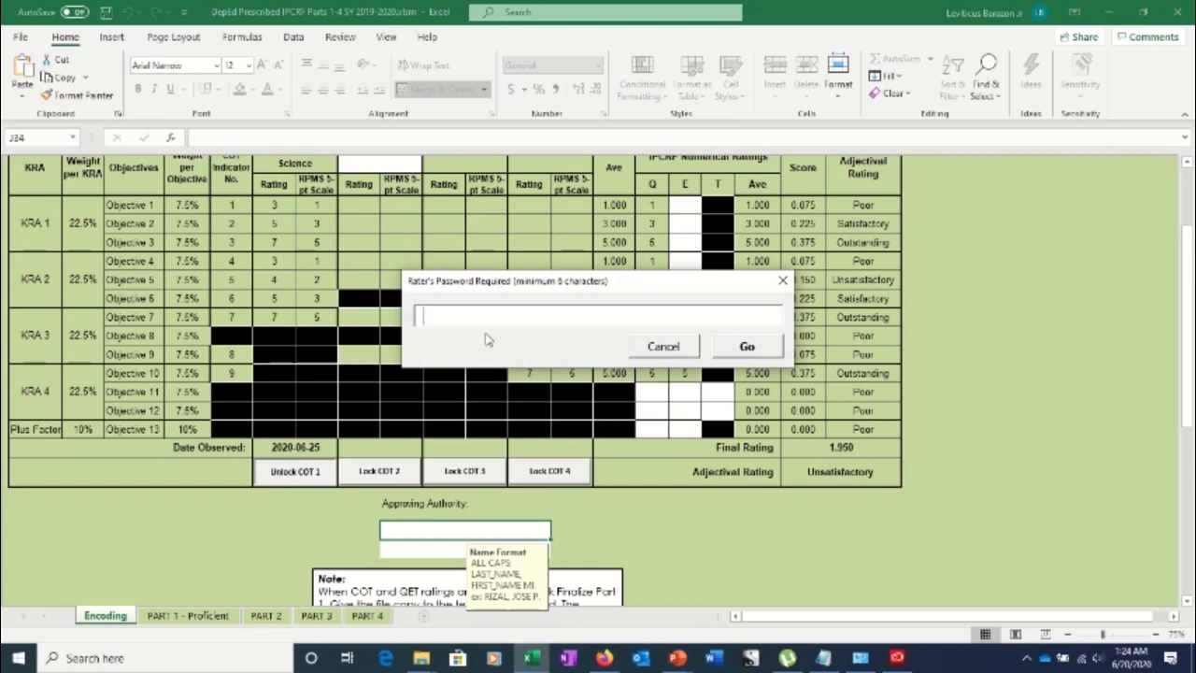
text(*******)
key(Tab)
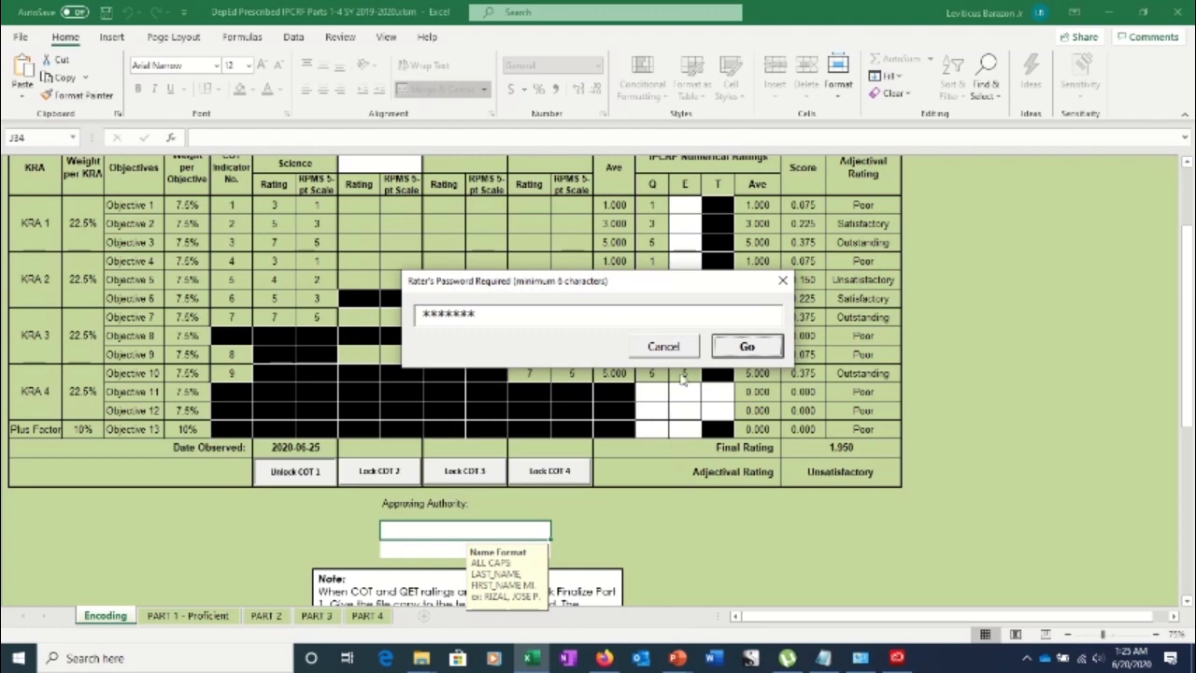
click(748, 349)
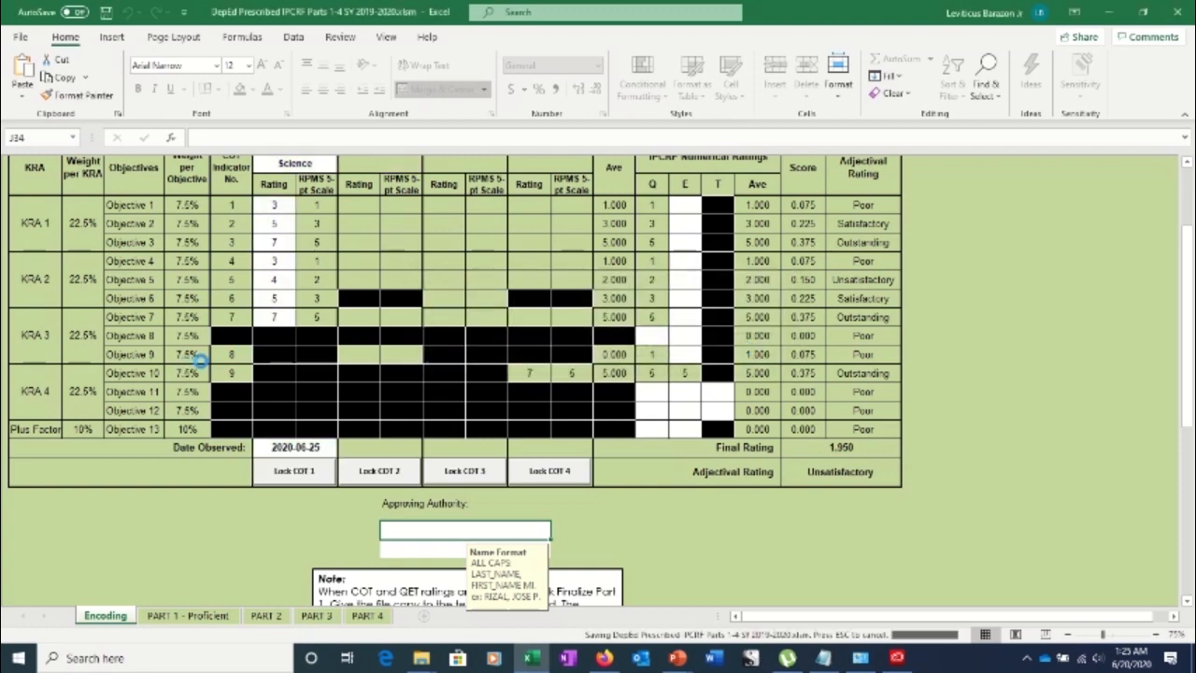
click(265, 230)
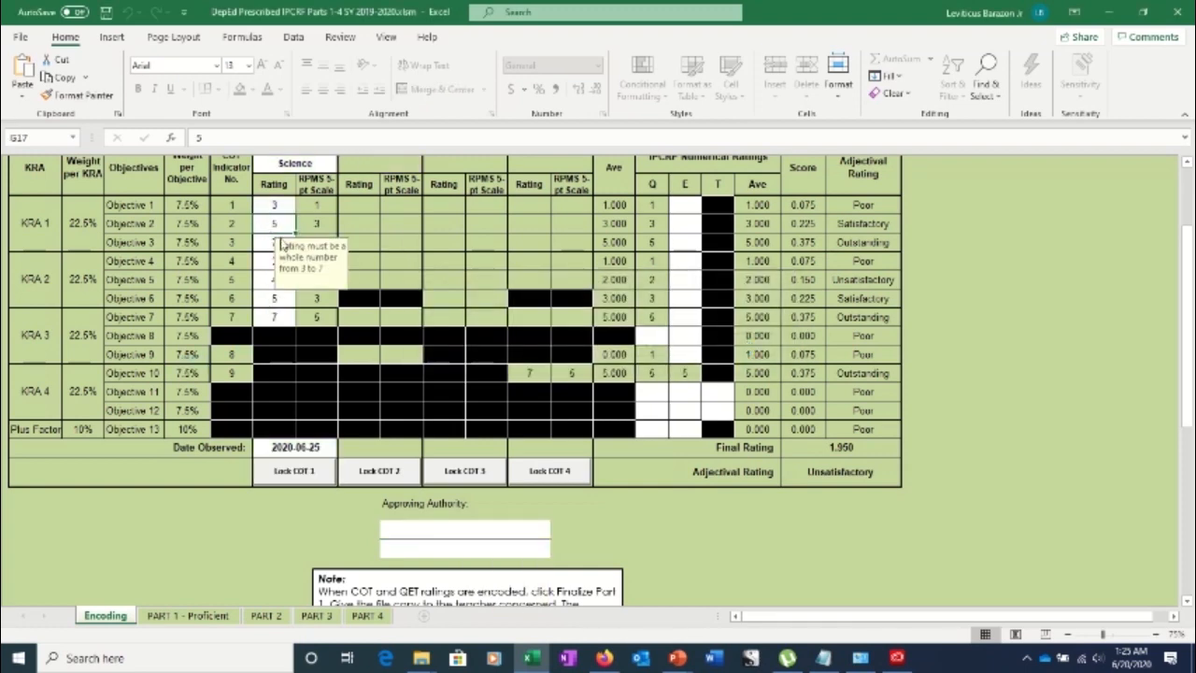
click(276, 477)
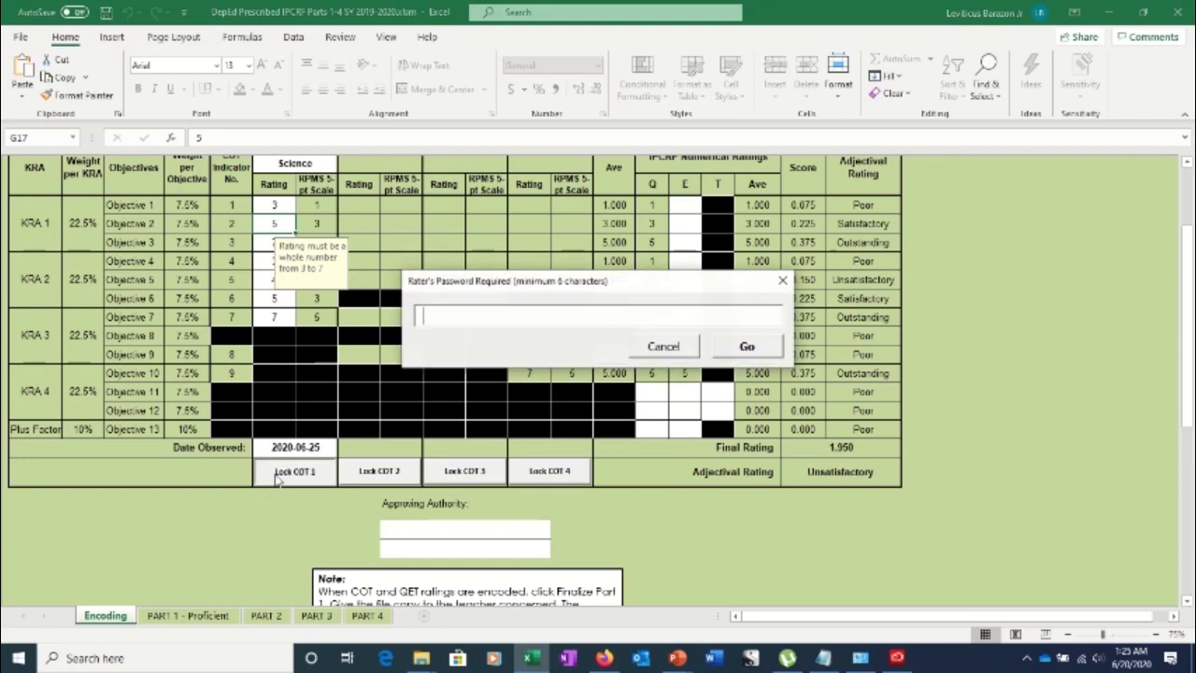
text(*******)
key(Tab)
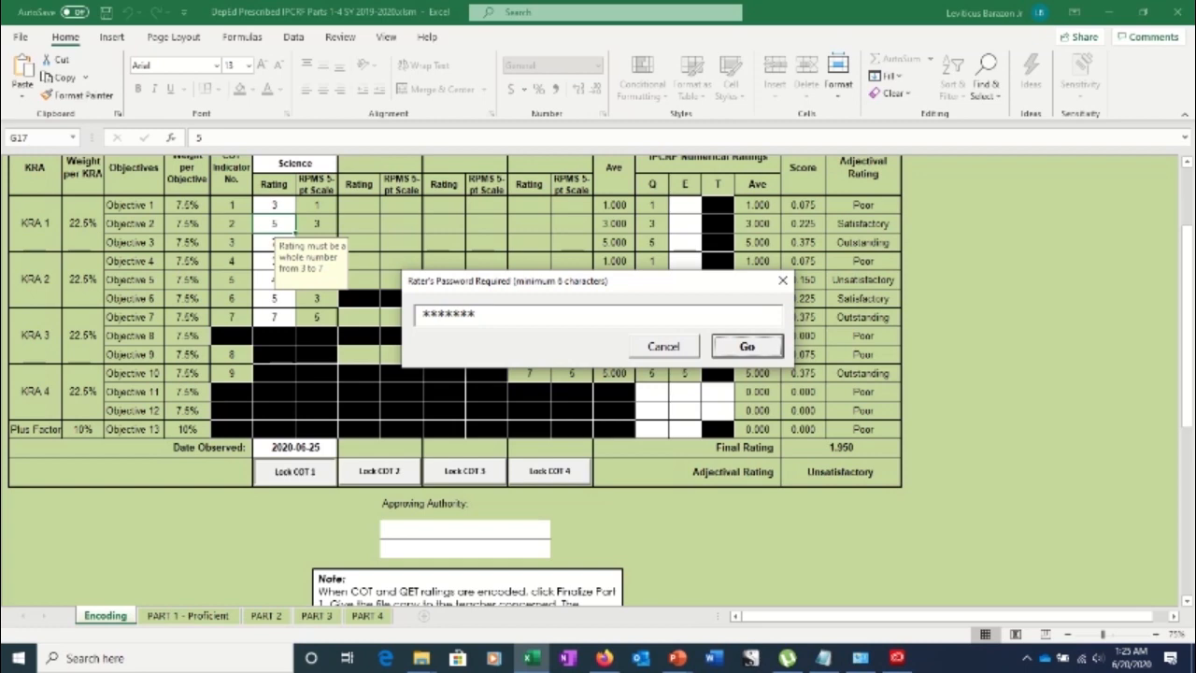
click(752, 347)
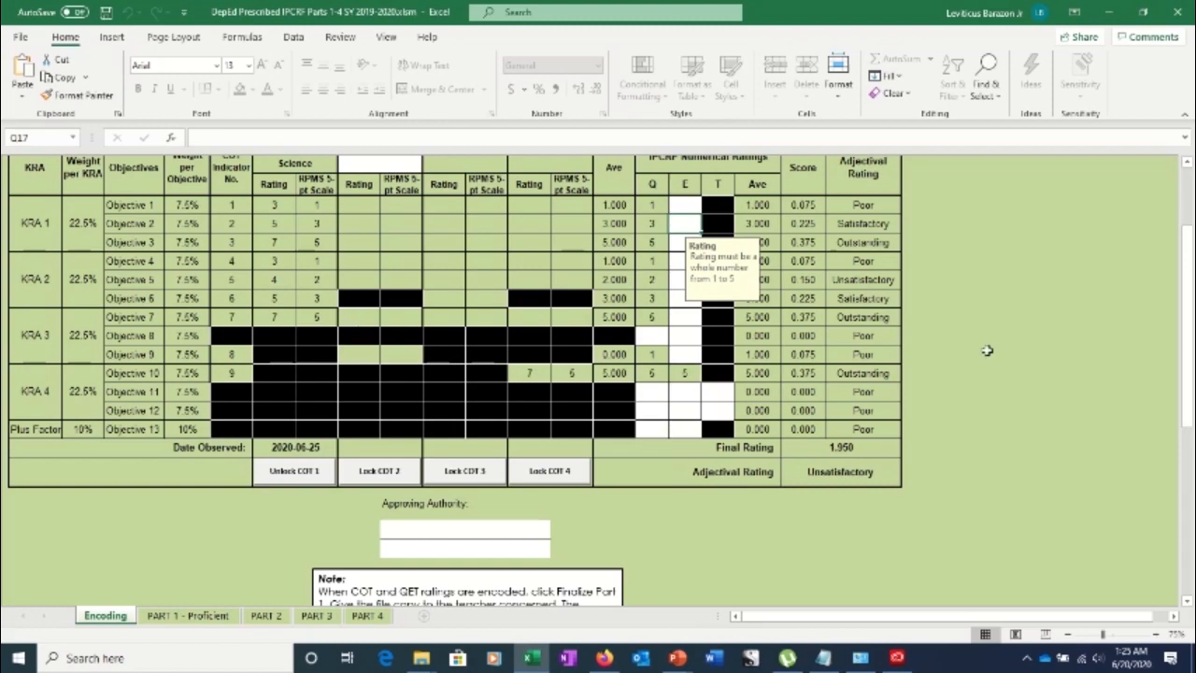
drag(1187, 329, 1186, 291)
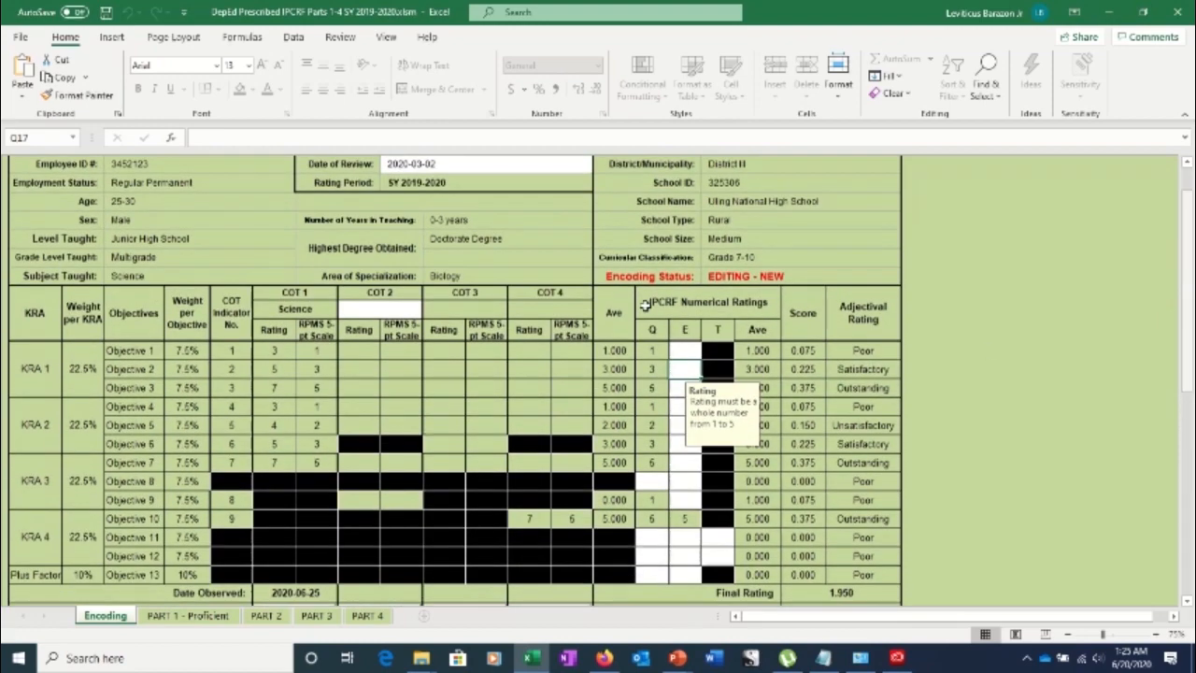
Choose Science from the COT 2 subject dropdown
click(381, 311)
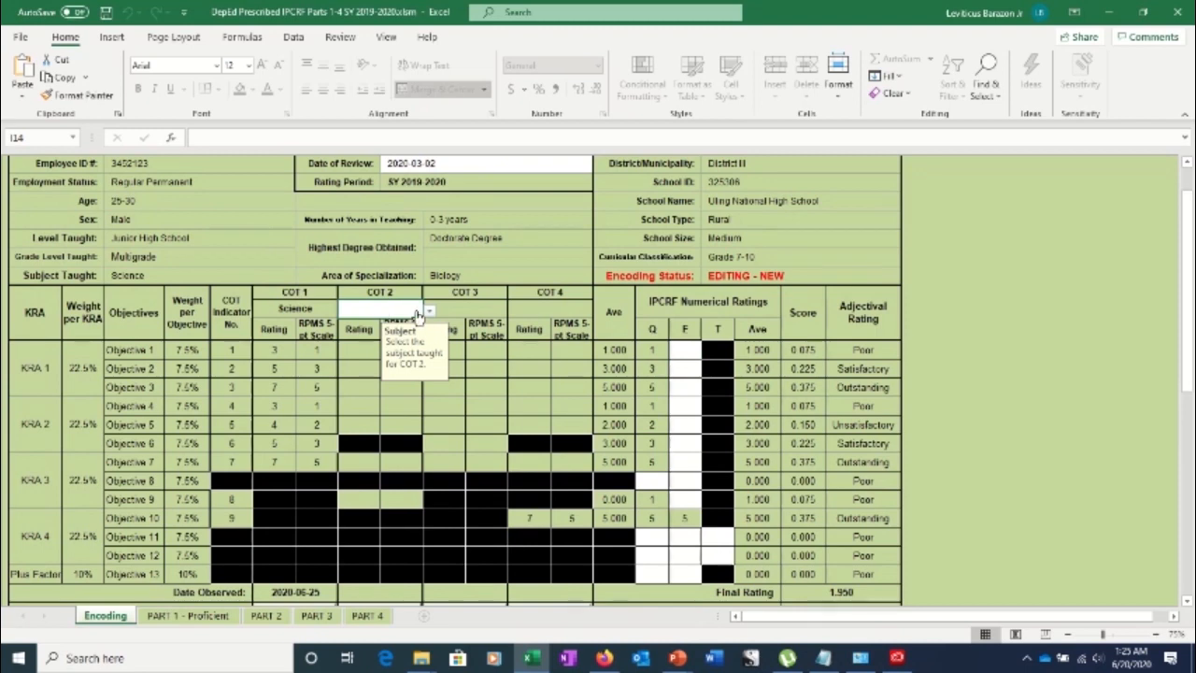
click(430, 312)
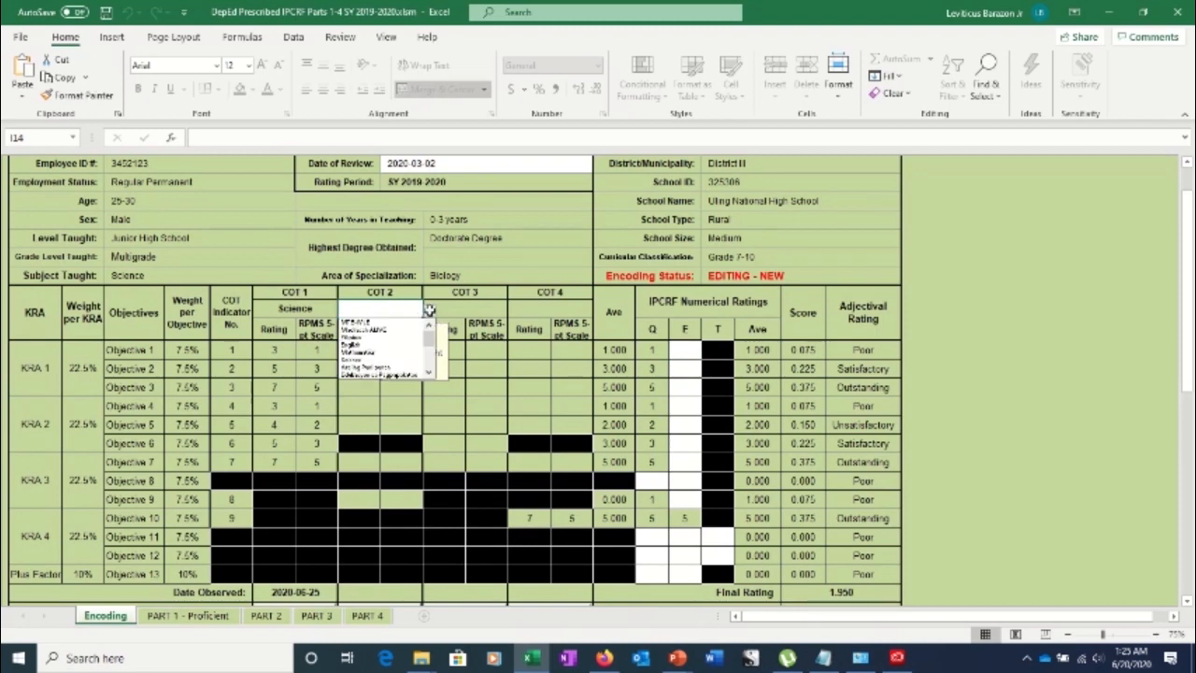
click(367, 362)
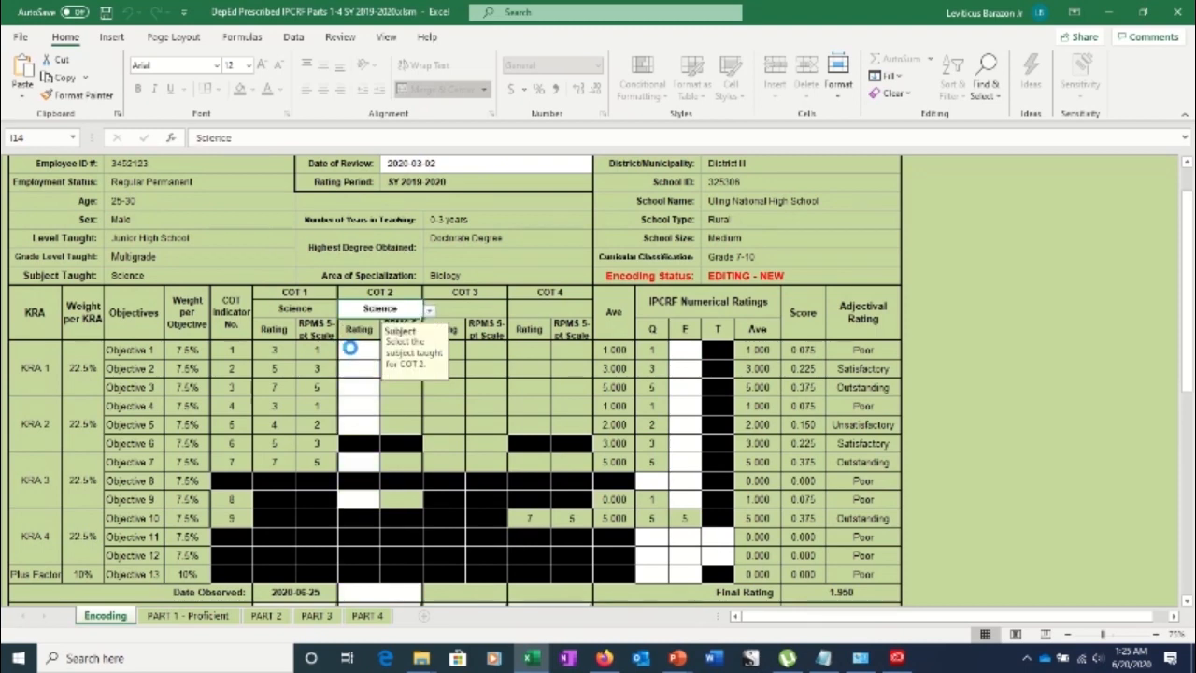
key(Return)
Enter COT 2 ratings 5, 4, 7 and 4, discarding a rejected 8 for Objective 4
text(5)
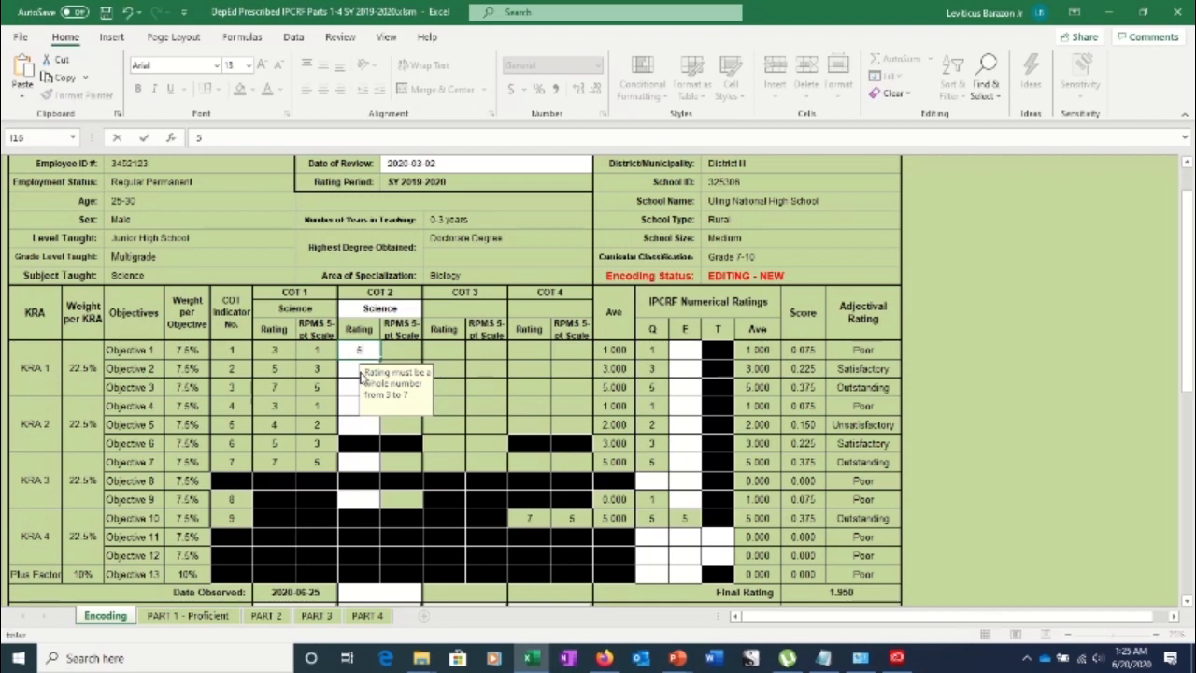
key(Return)
text(4)
key(Return)
text(7)
key(Return)
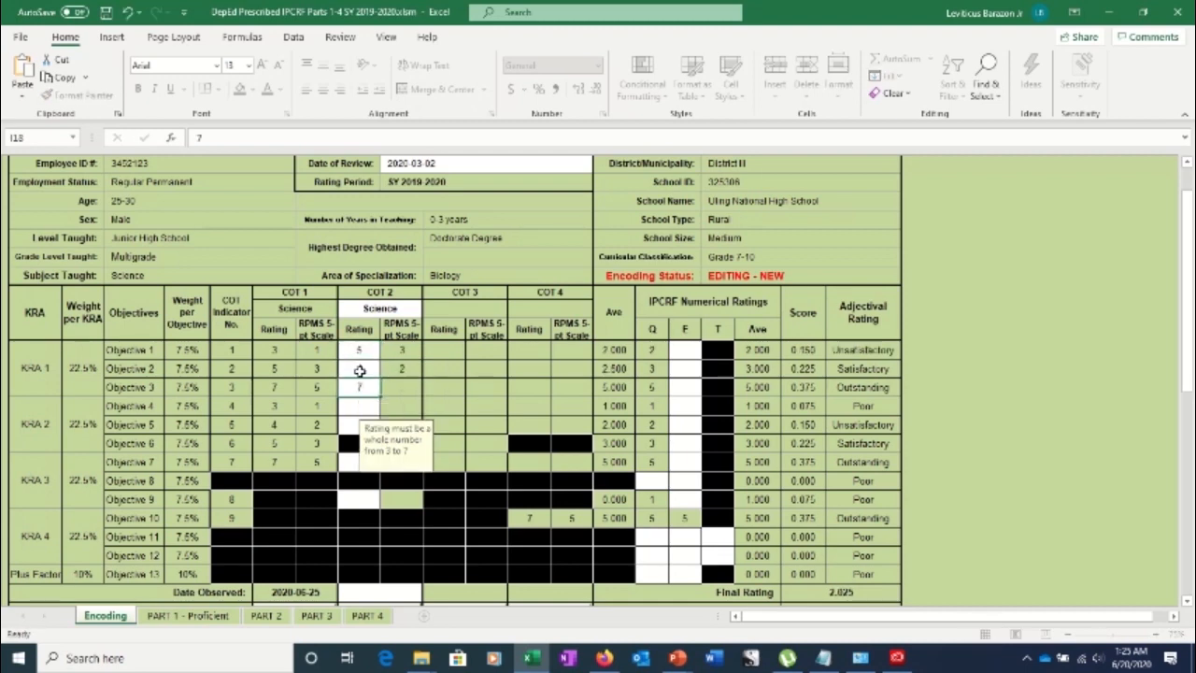
text(8)
key(Return)
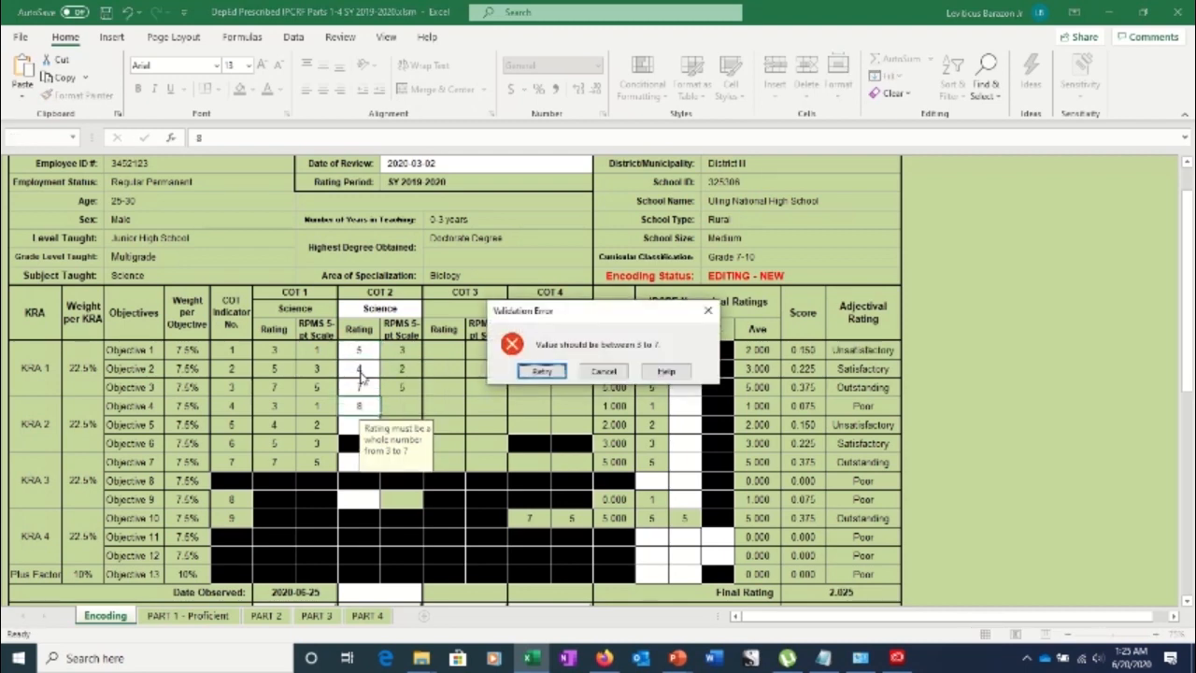
key(Escape)
key(Return)
key(Return)
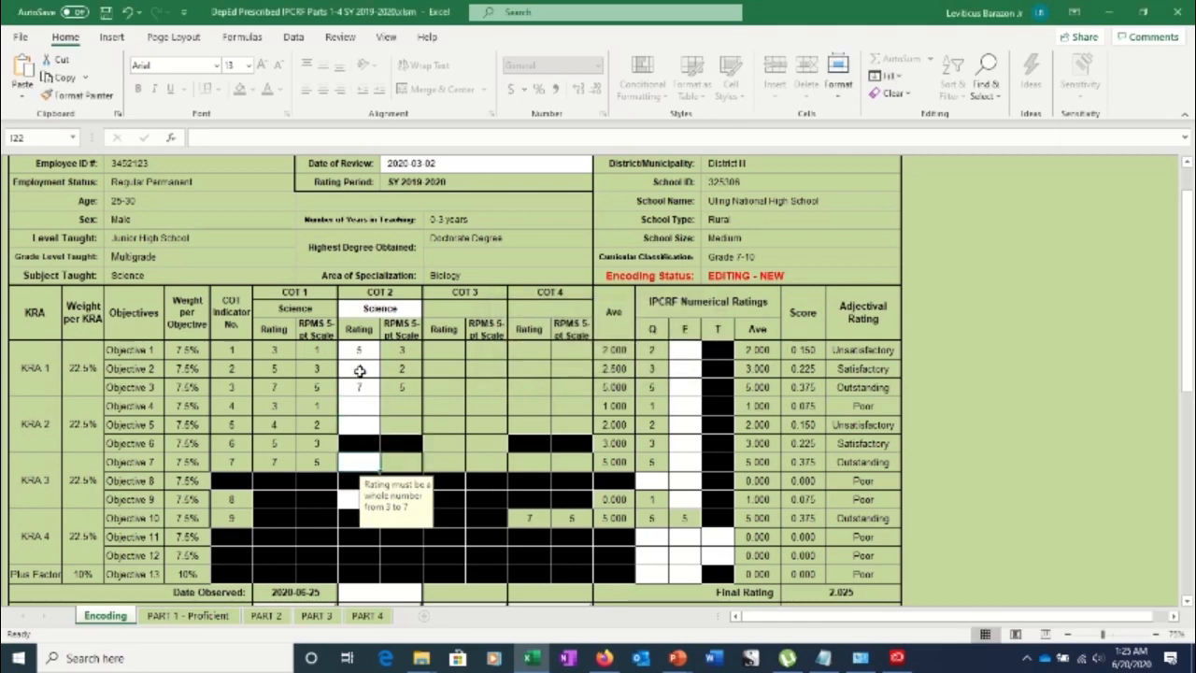
key(Up)
key(Up)
key(Up)
text(4)
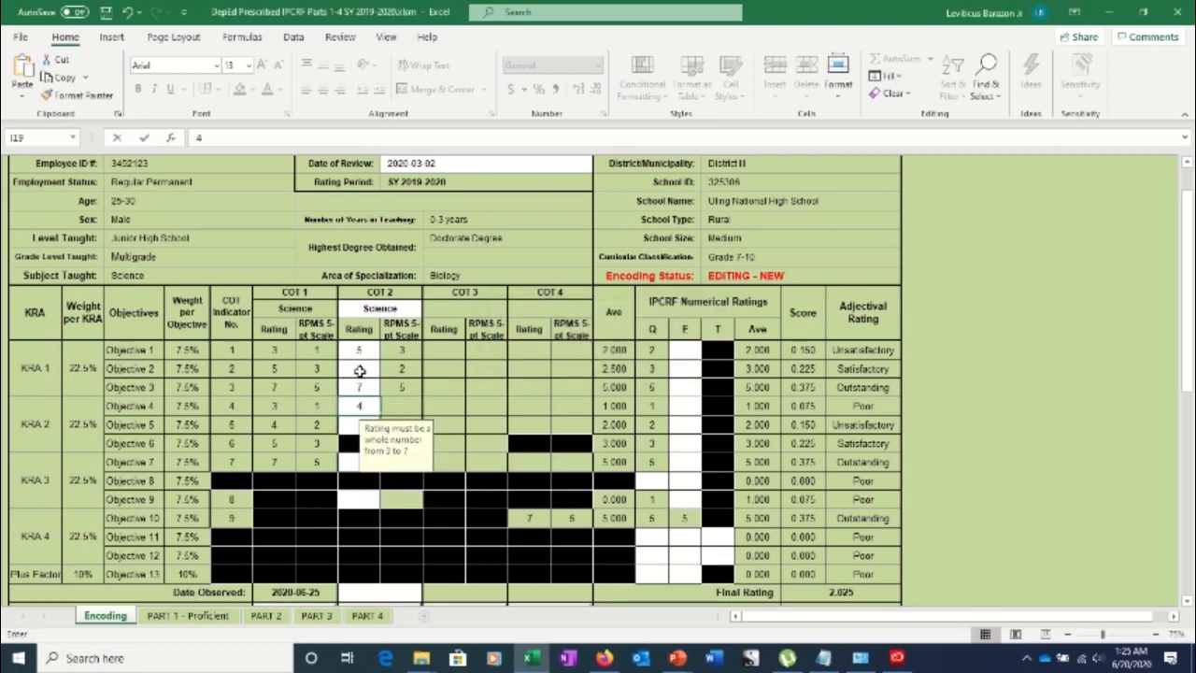
key(Return)
Enter the remaining COT 2 ratings 3, 4 and 6, discarding a rejected 1
text(1)
key(Return)
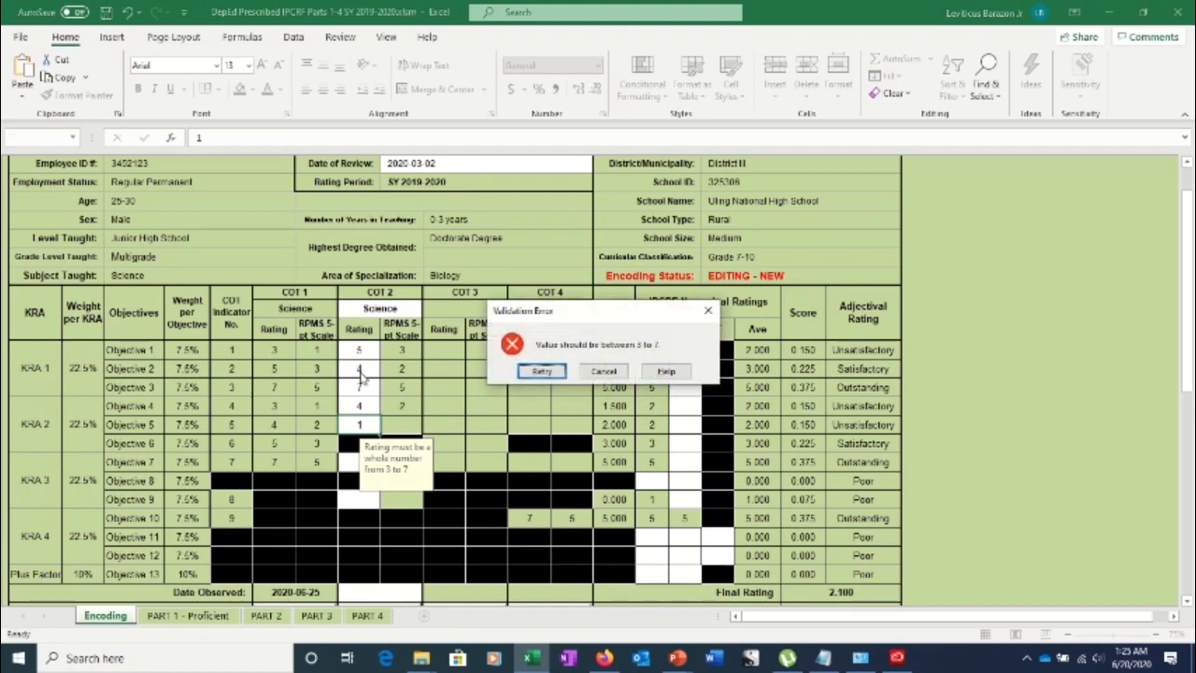
key(Tab)
key(Return)
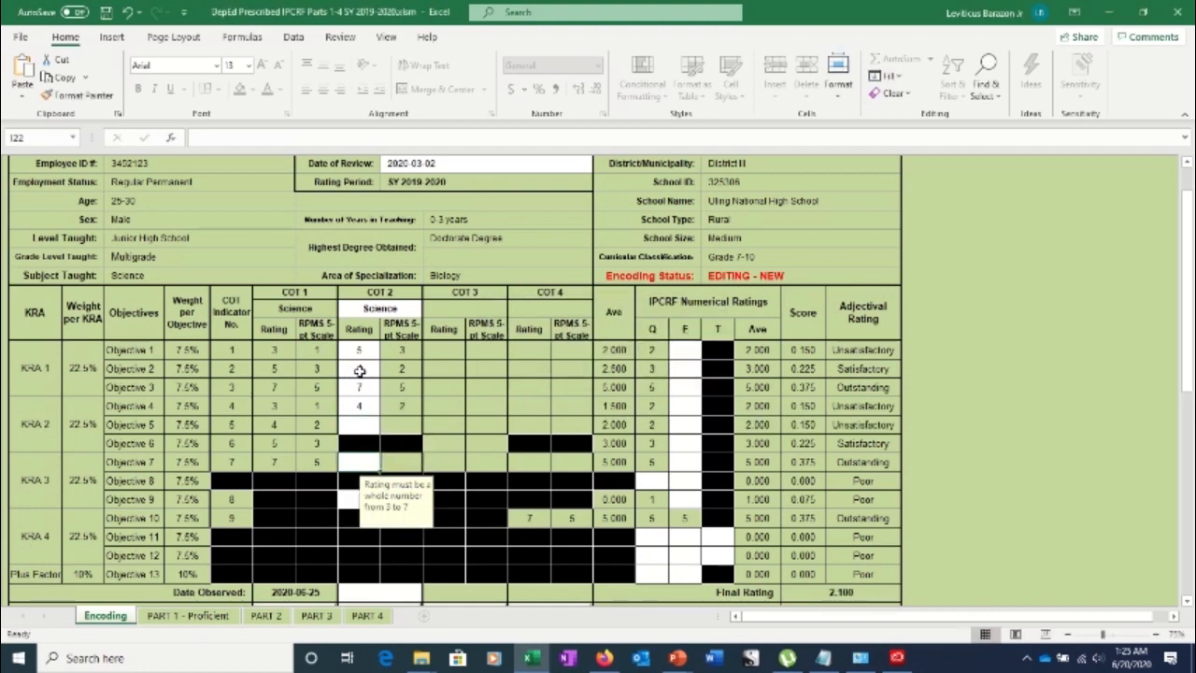
key(Up)
text(3)
key(Return)
text(4)
key(Return)
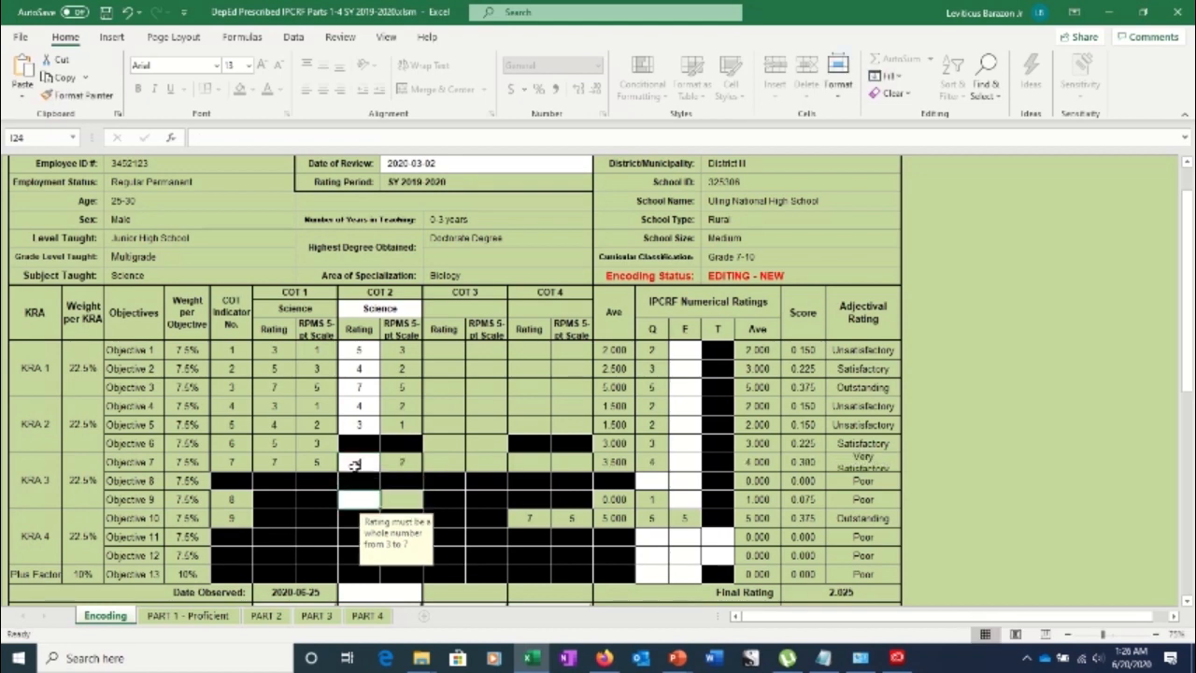
text(6)
key(Return)
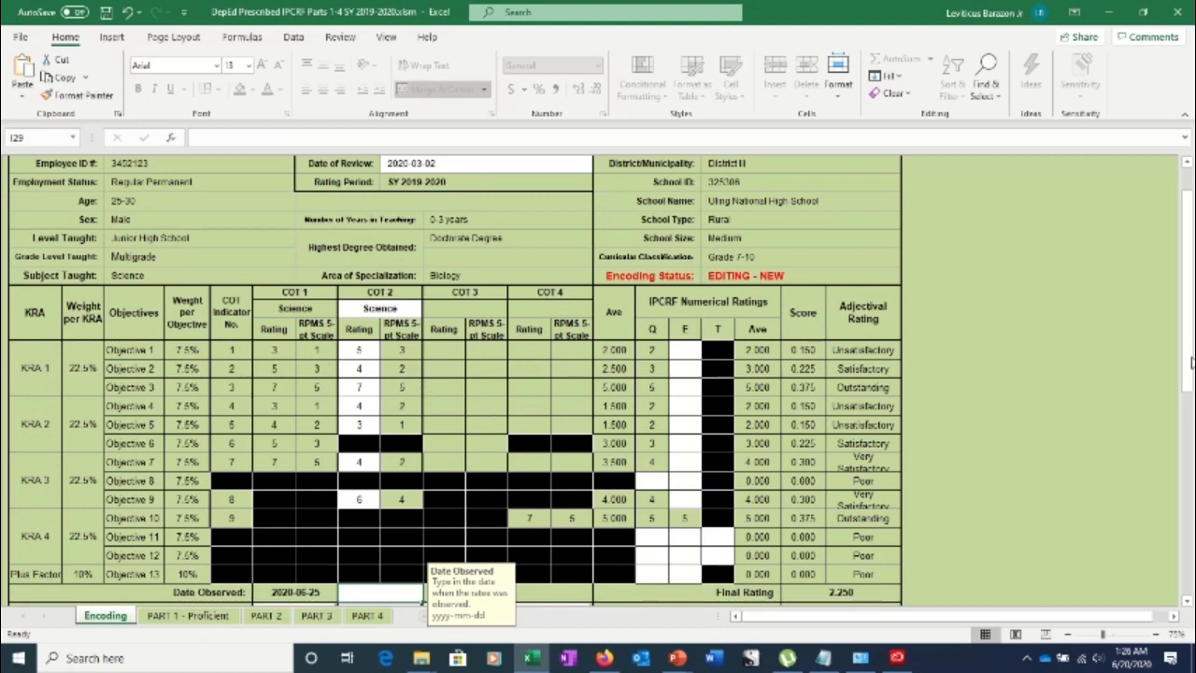
Enter 2020-09-10 as COT 2 Date Observed and lock COT 2 with the rater password
scroll(514, 453, down, 2)
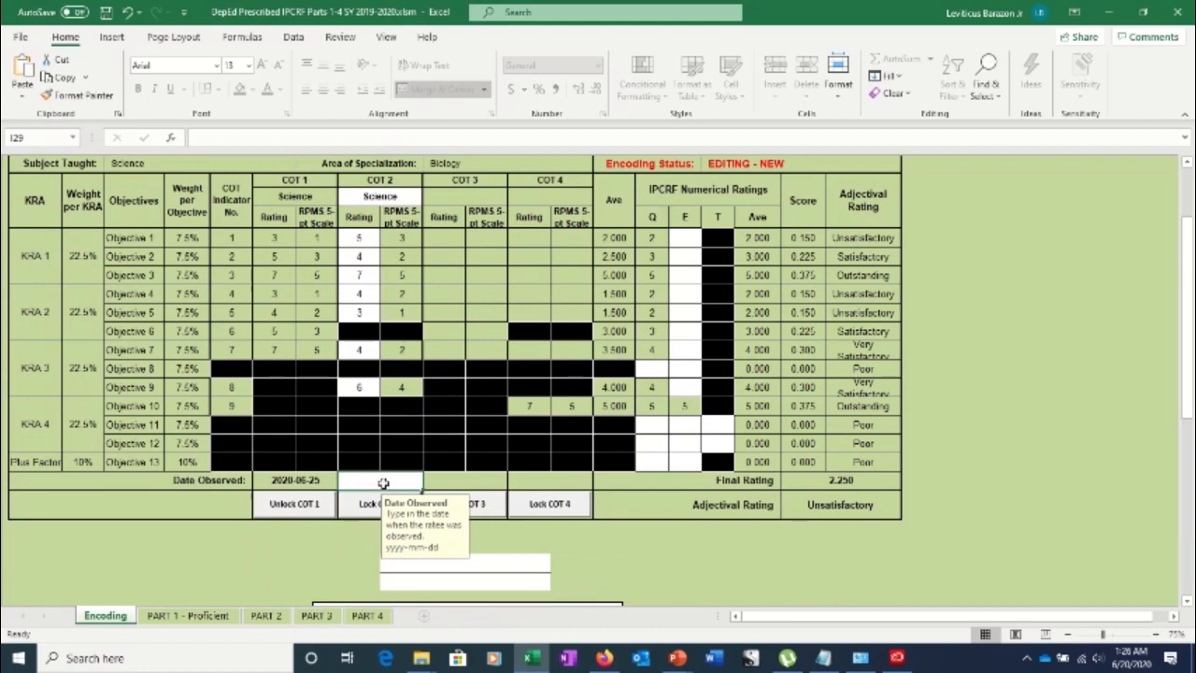
text(2)
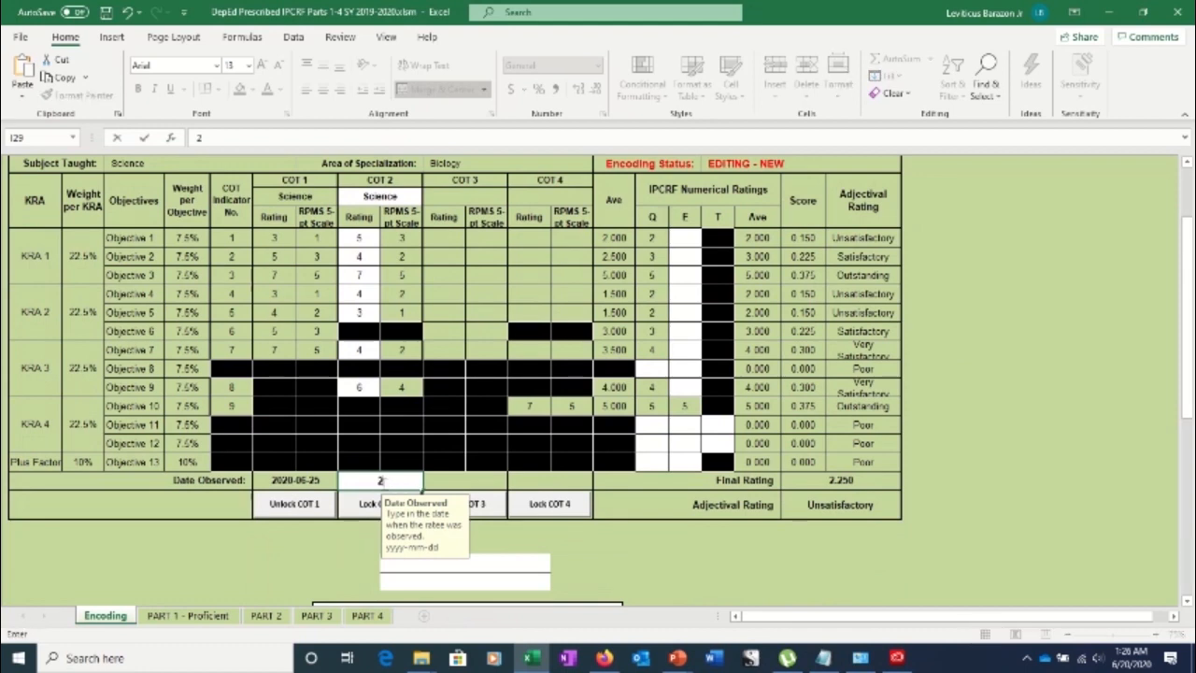
text(020-09)
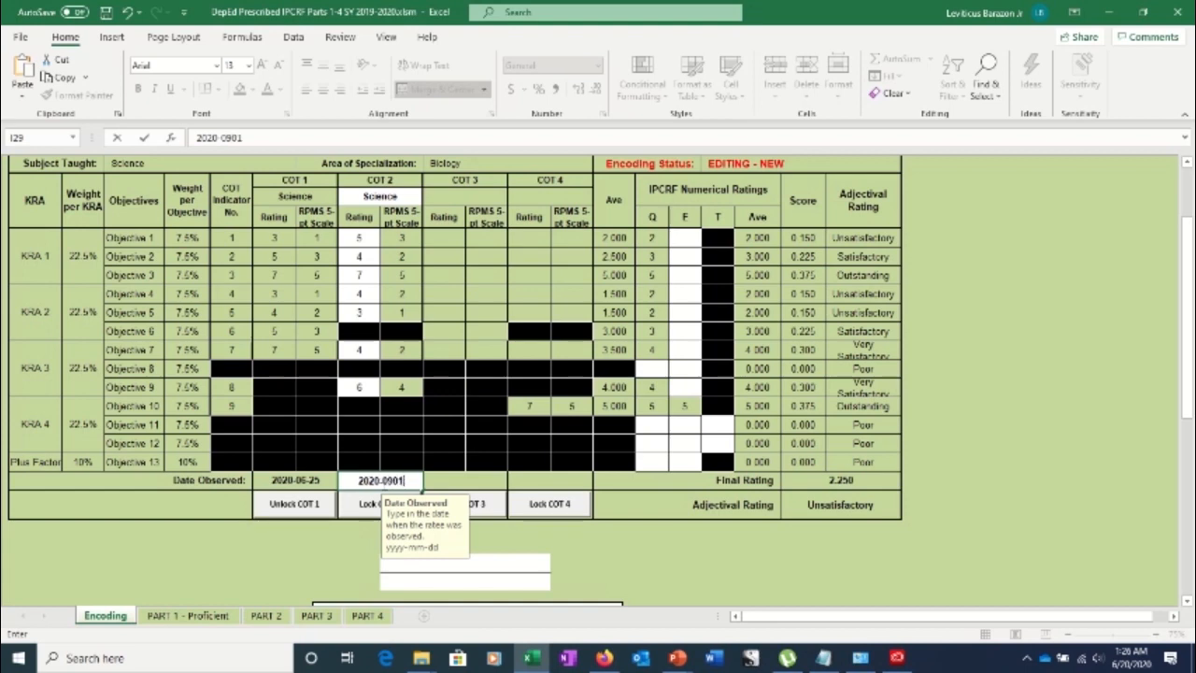
text(-10)
click(365, 509)
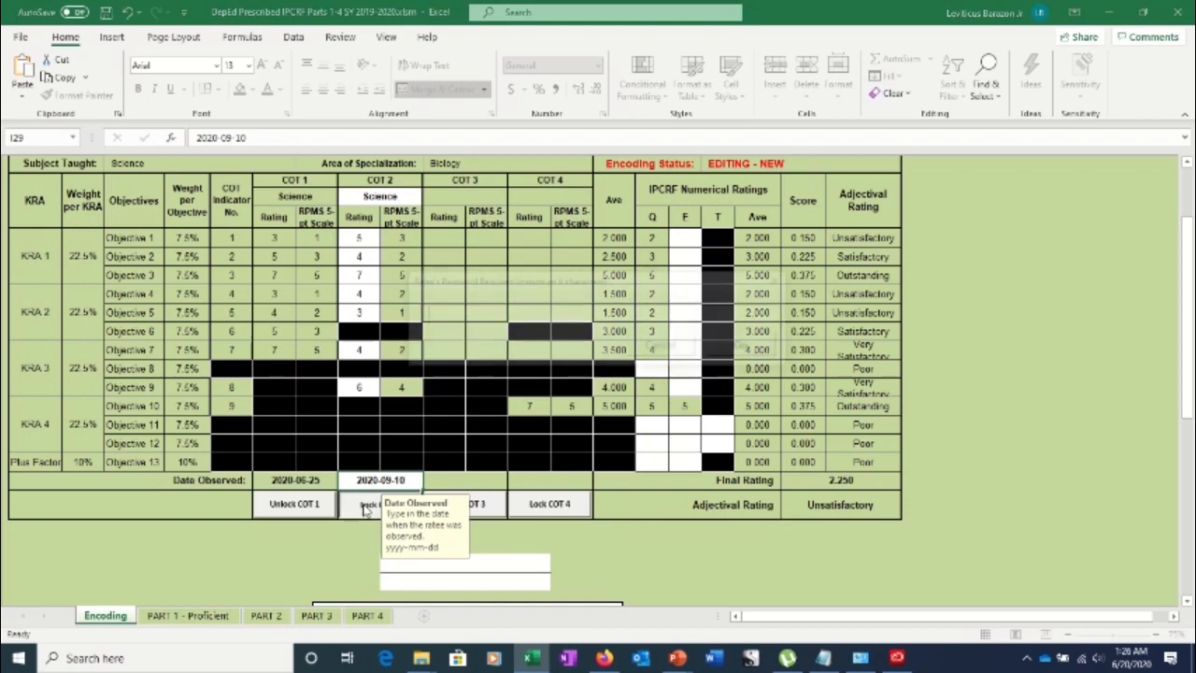
text(**)
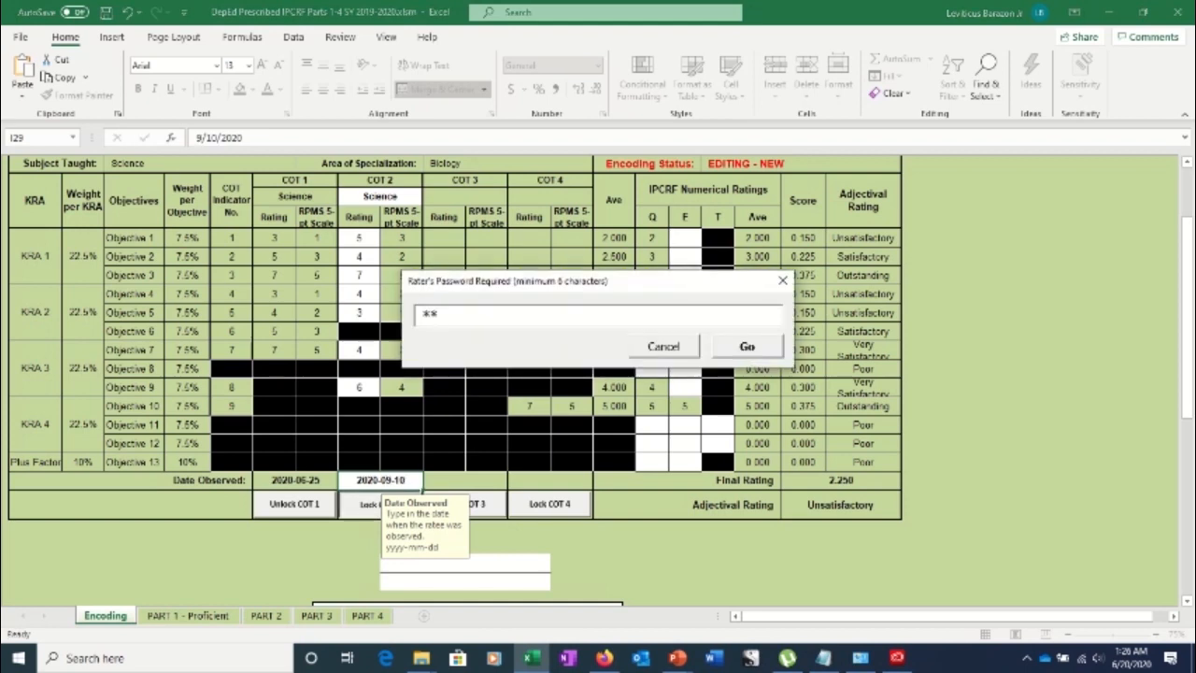
text(*****)
key(Tab)
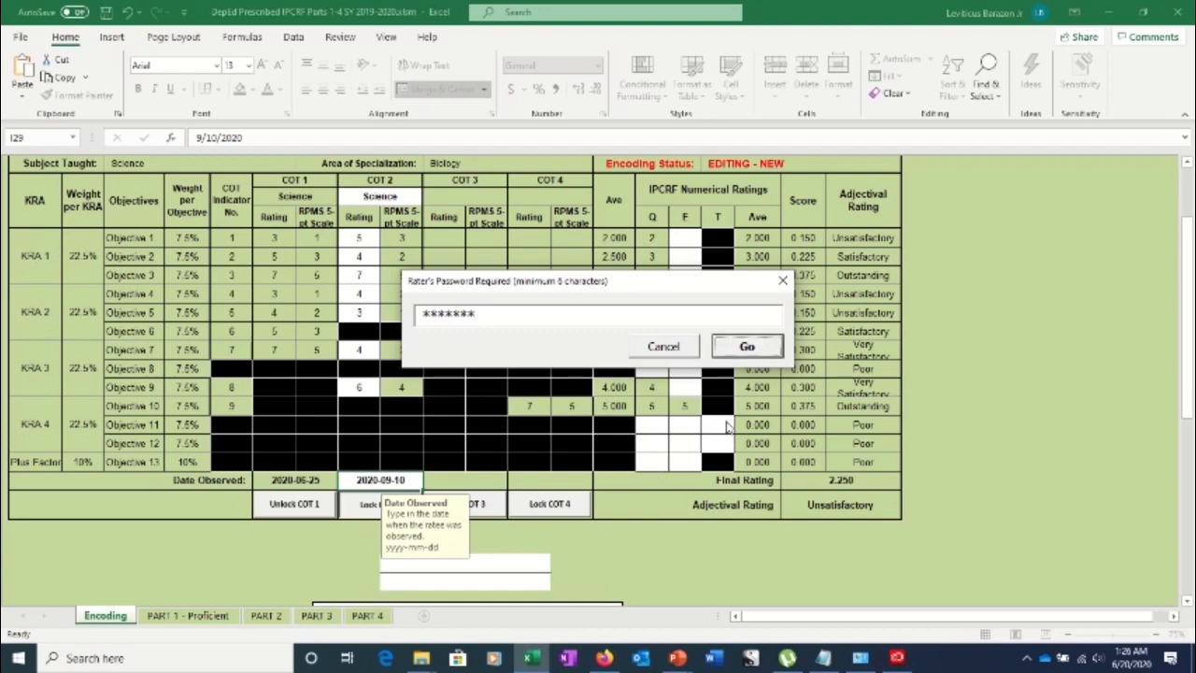
click(752, 347)
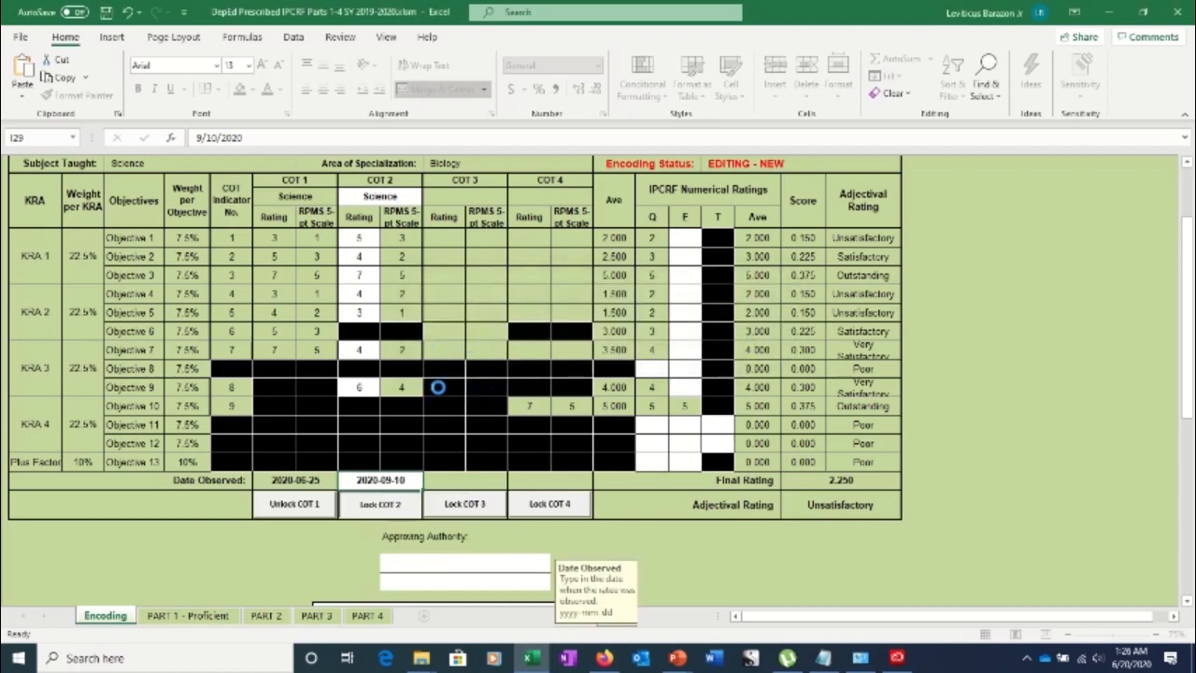
Set the COT 3 subject to Science and enter ratings 4, 6 and 3 for Objectives 1–3
click(451, 196)
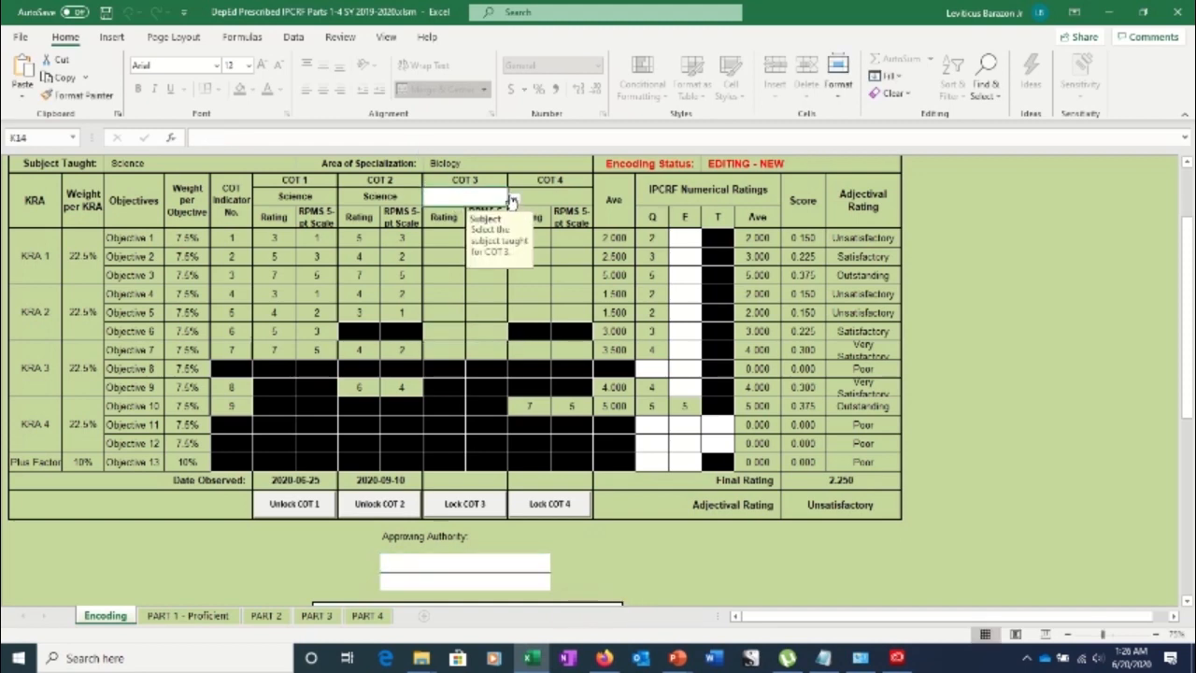
click(512, 201)
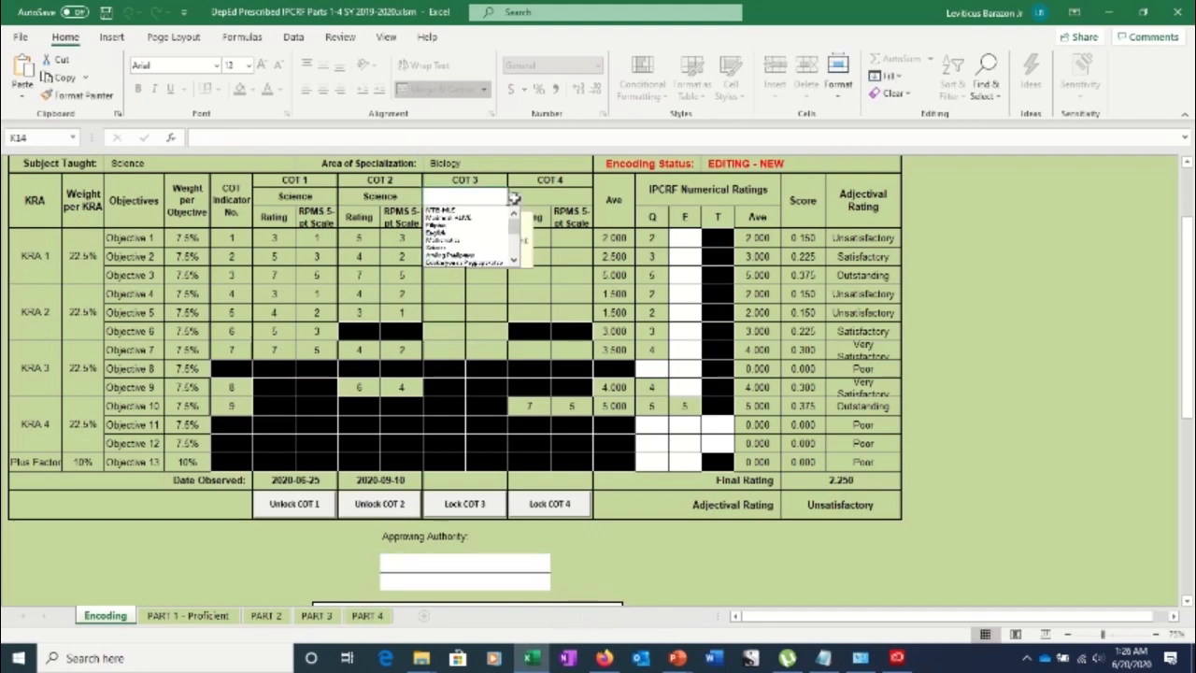
click(473, 248)
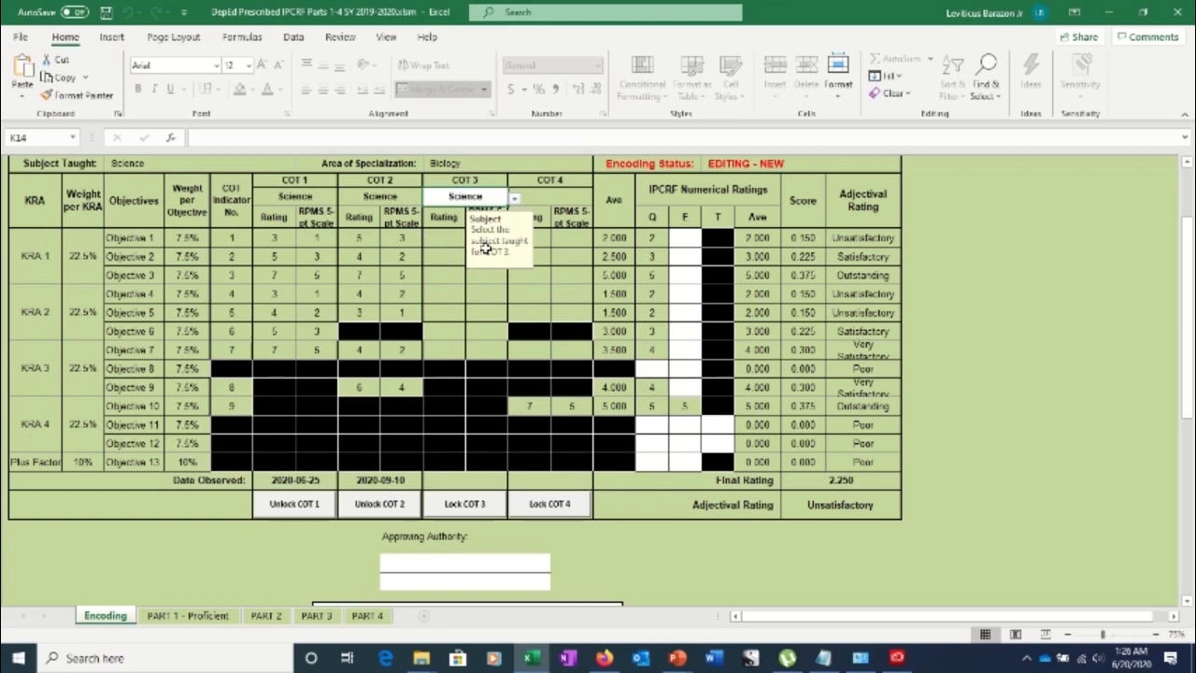
click(439, 239)
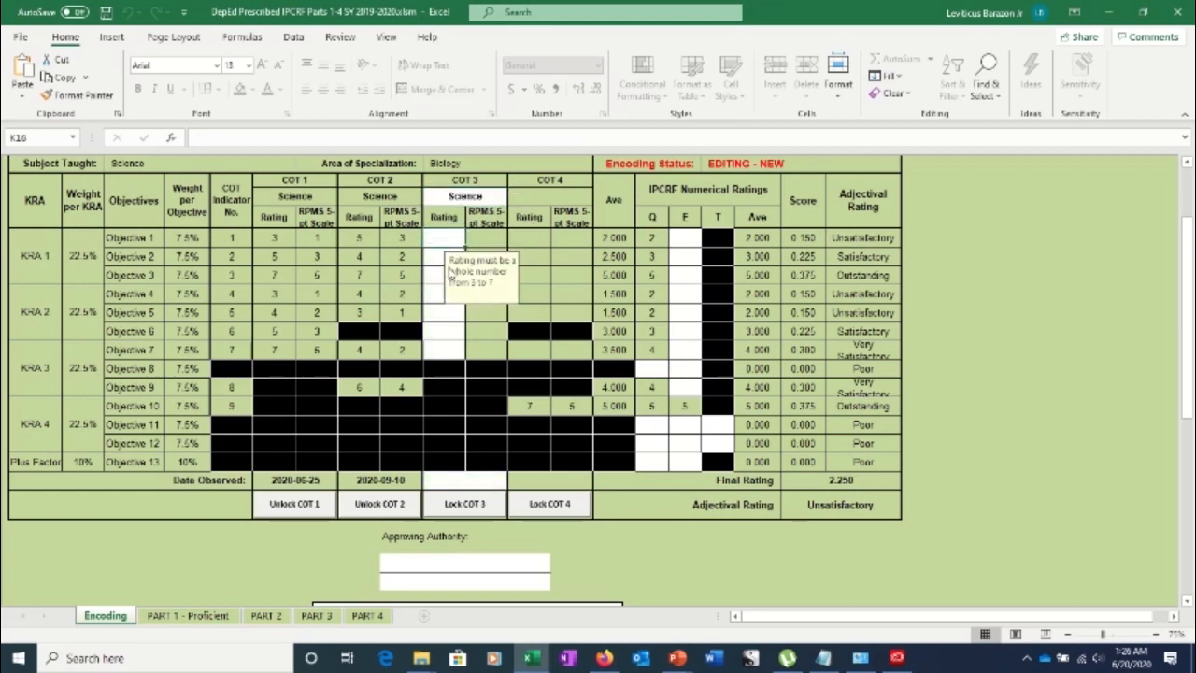
text(4)
key(Return)
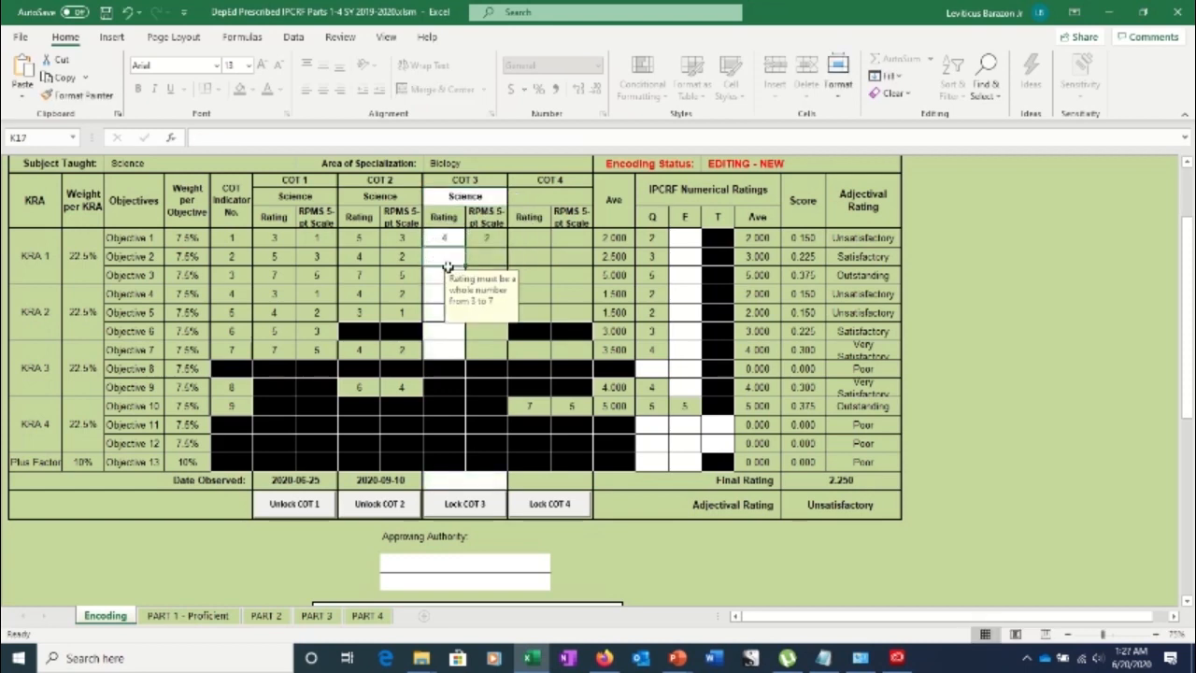
text(6)
key(Return)
text(3)
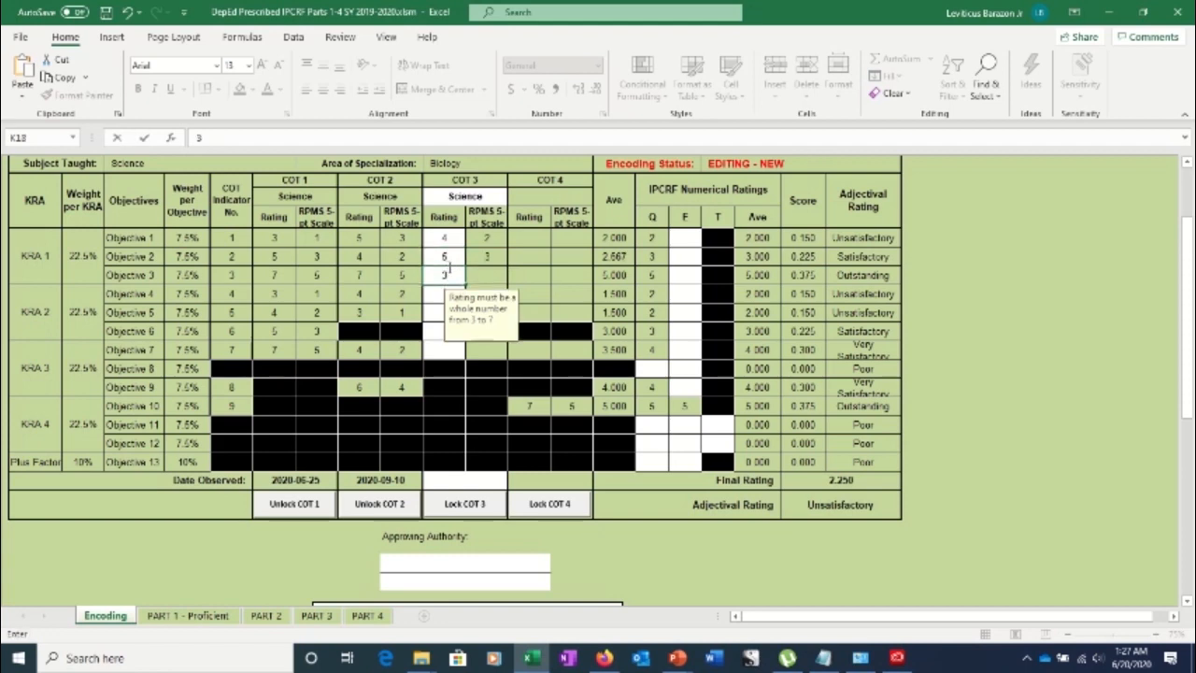
key(Return)
Enter COT 3 ratings 5, 6, 7, 7 for Objectives 4–7 and start typing the 2020-12 date
text(5)
key(Return)
text(6)
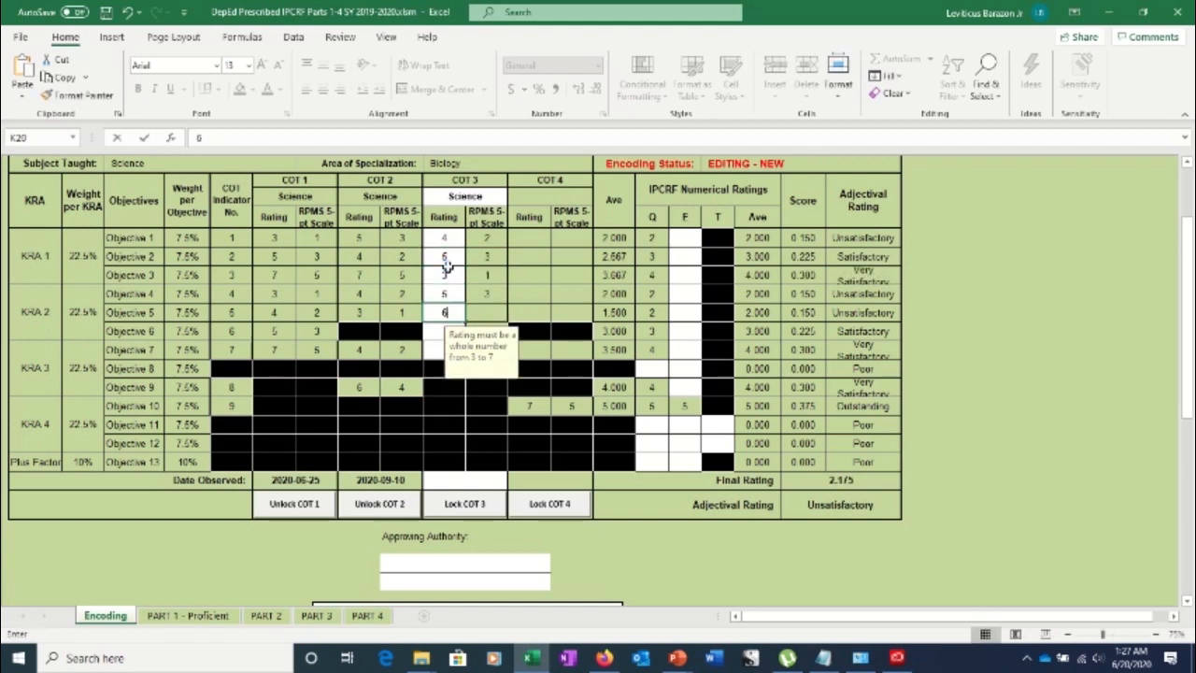
key(Return)
text(7)
key(Return)
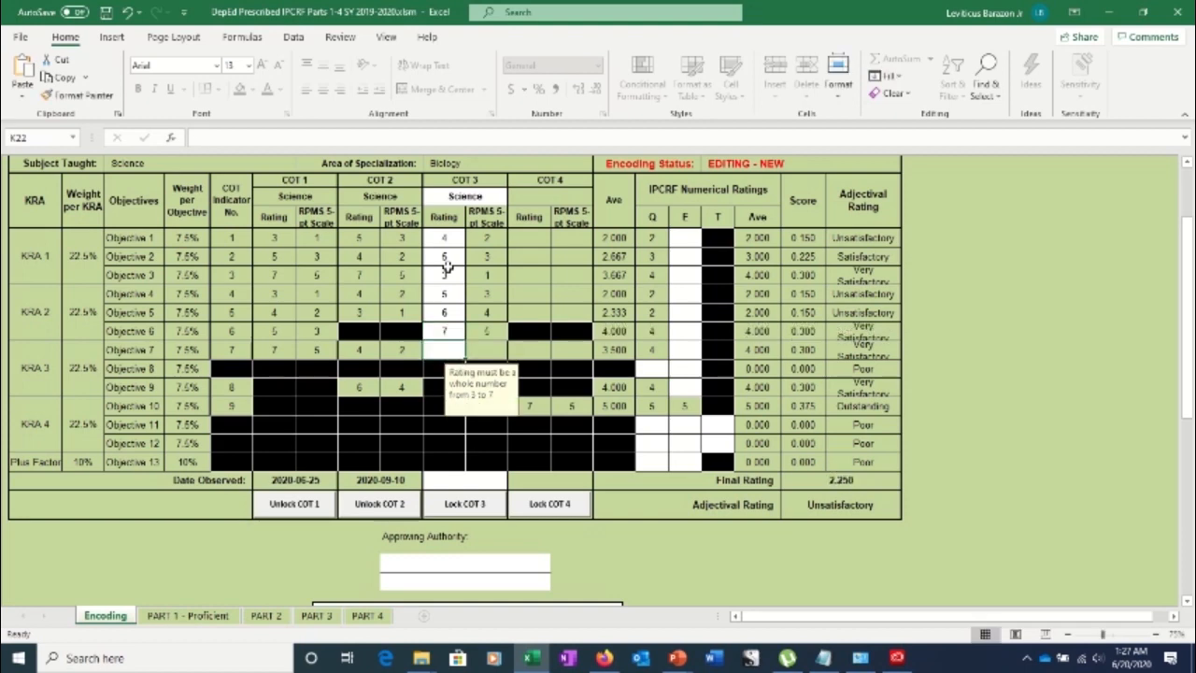
text(7)
key(Return)
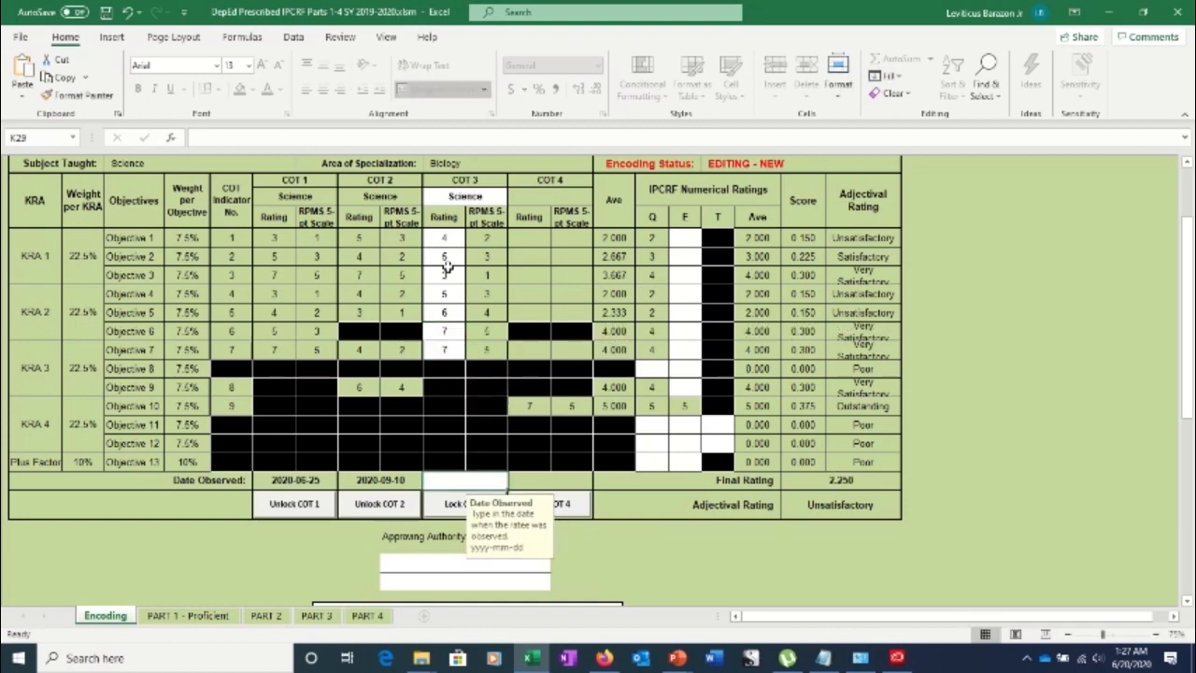
text(202)
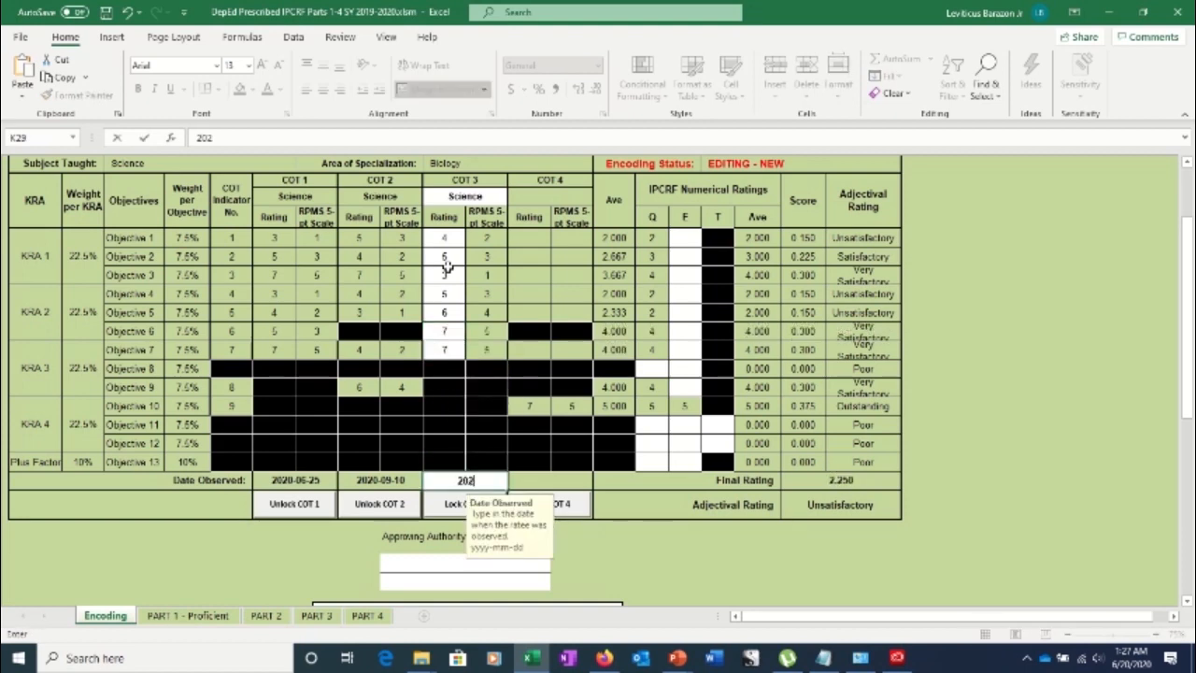
text(0-12)
text(-02)
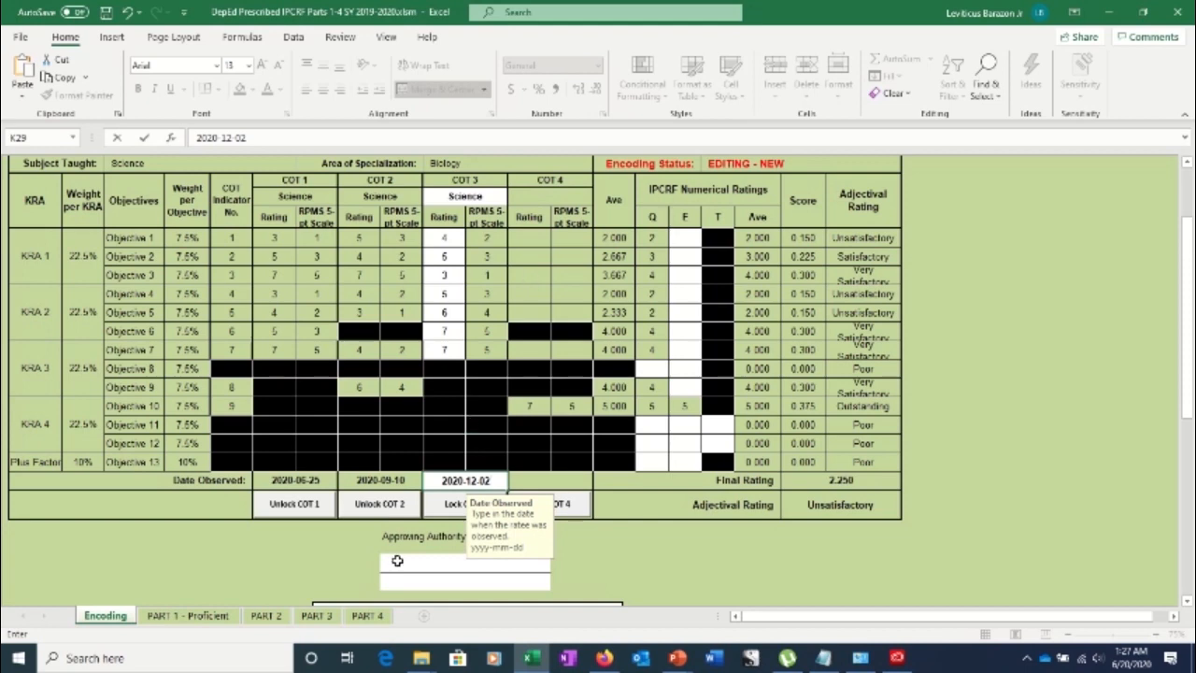
Lock COT 3 with the rater's password, select the COT 4 subject cell, and switch to the Notepad notes
click(452, 506)
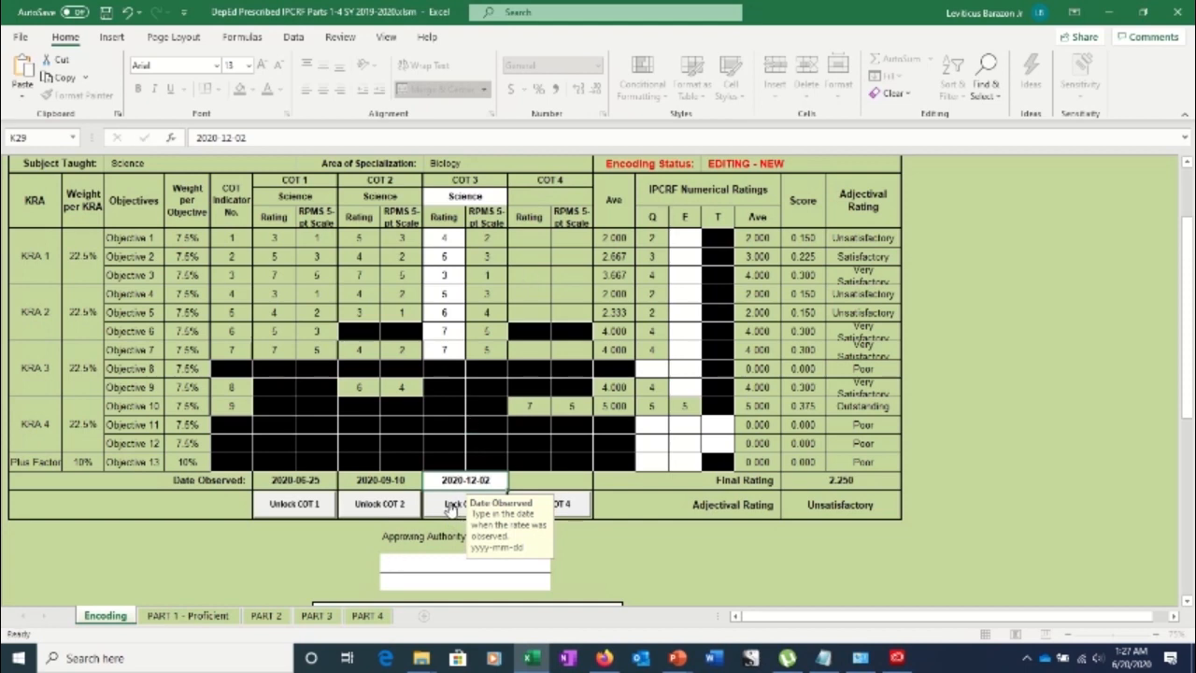
text(*******)
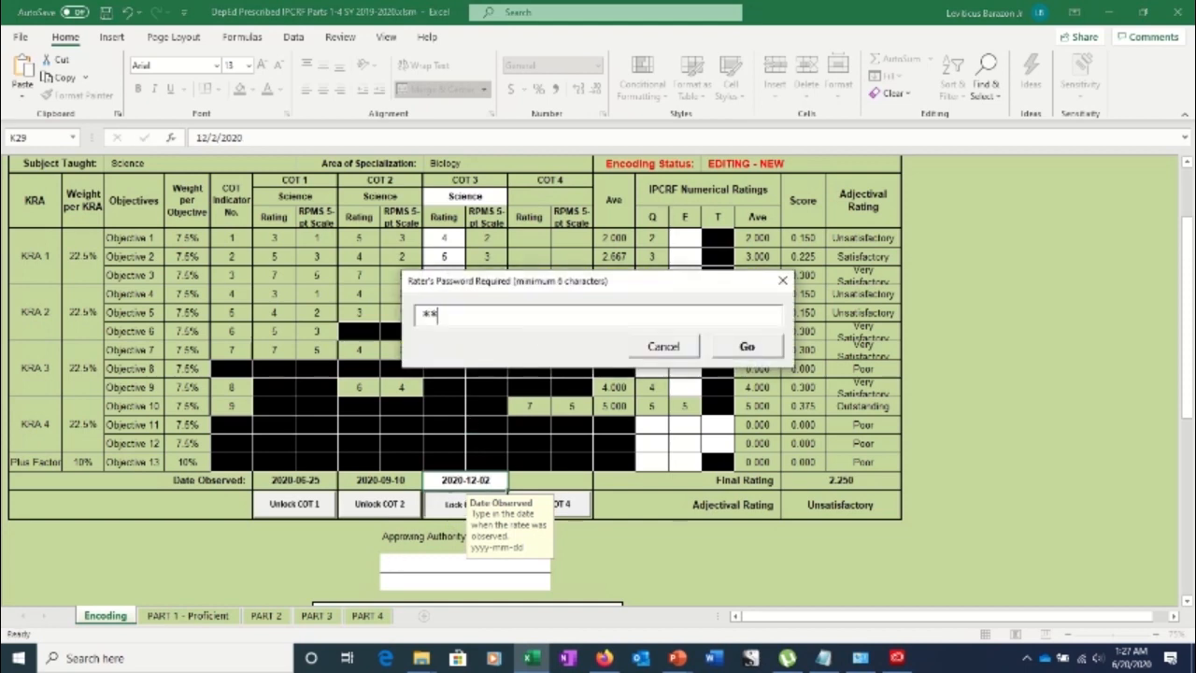
key(Tab)
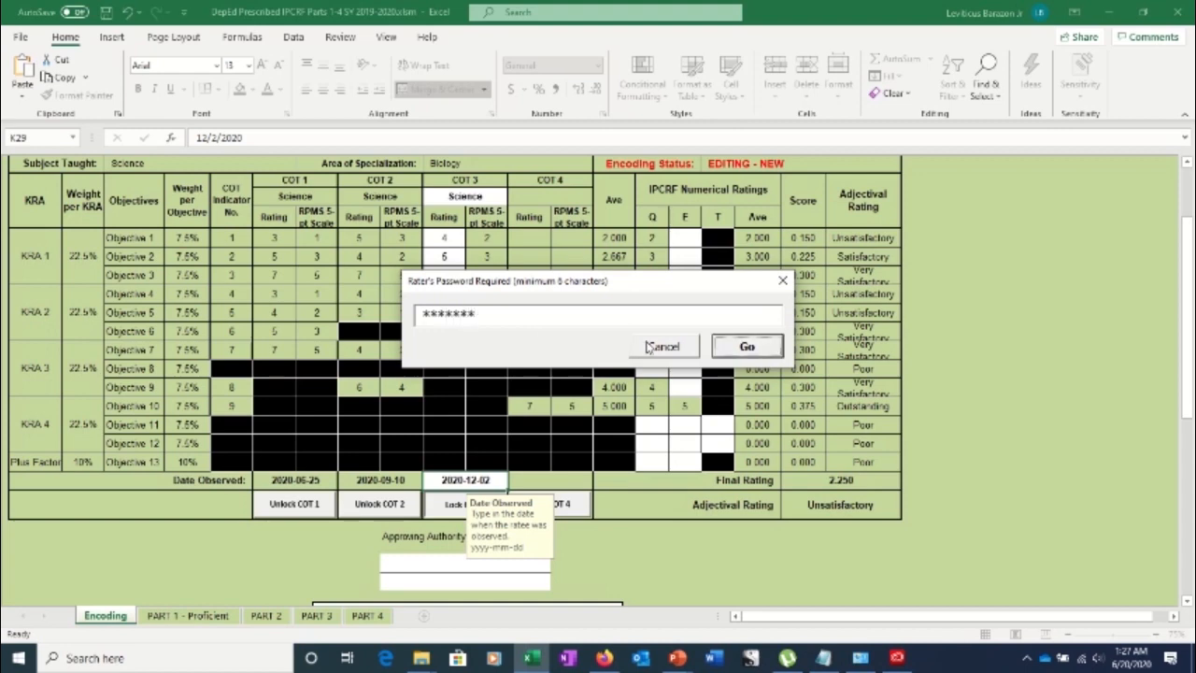
click(744, 354)
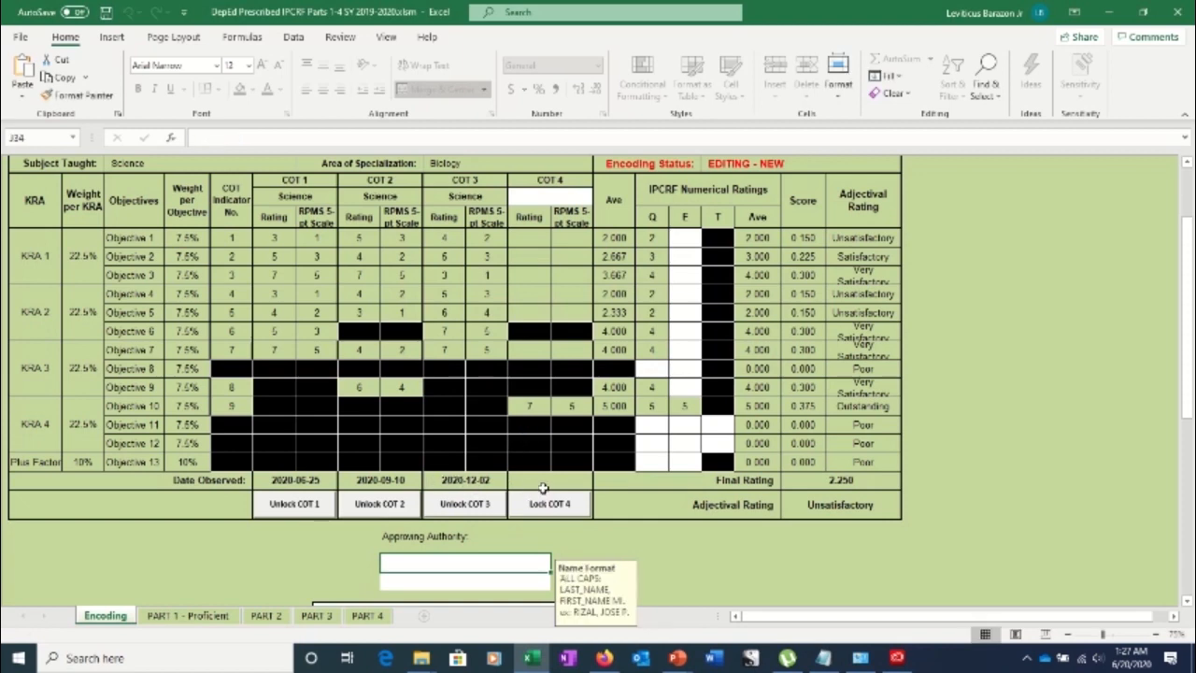
click(557, 196)
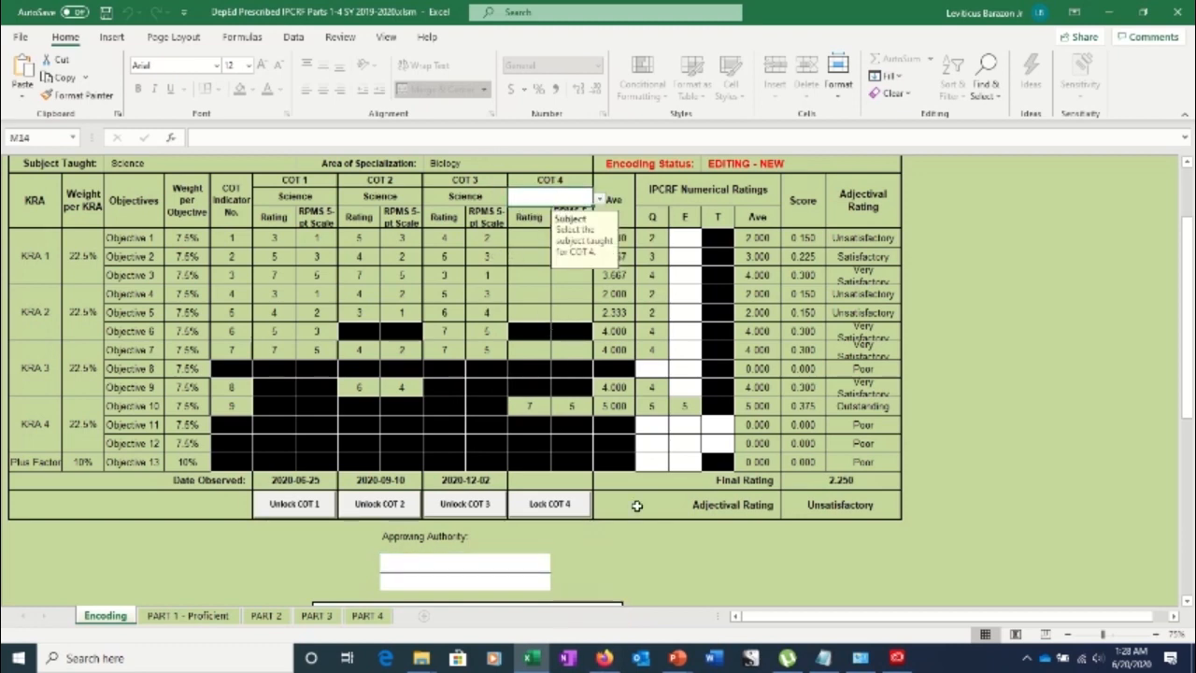
click(826, 657)
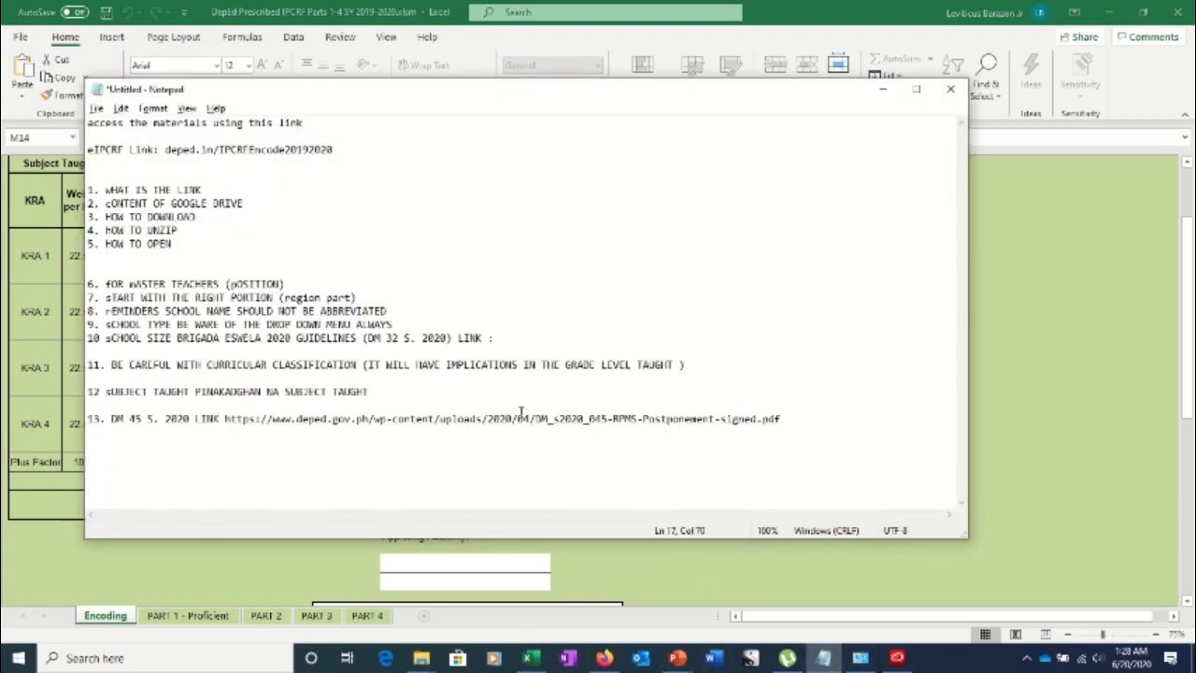
Select the file name and web-address parts of item 13's DM 45 s. 2020 link, toggling back to Excel
drag(538, 419, 604, 431)
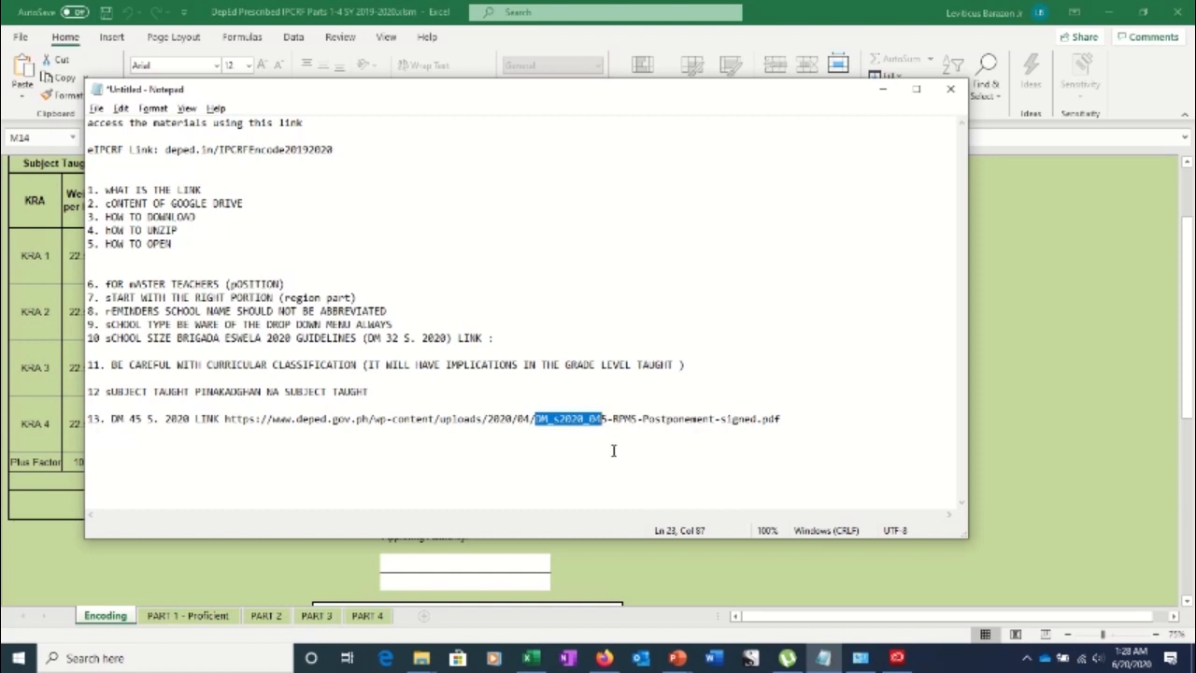
key(alt+Tab)
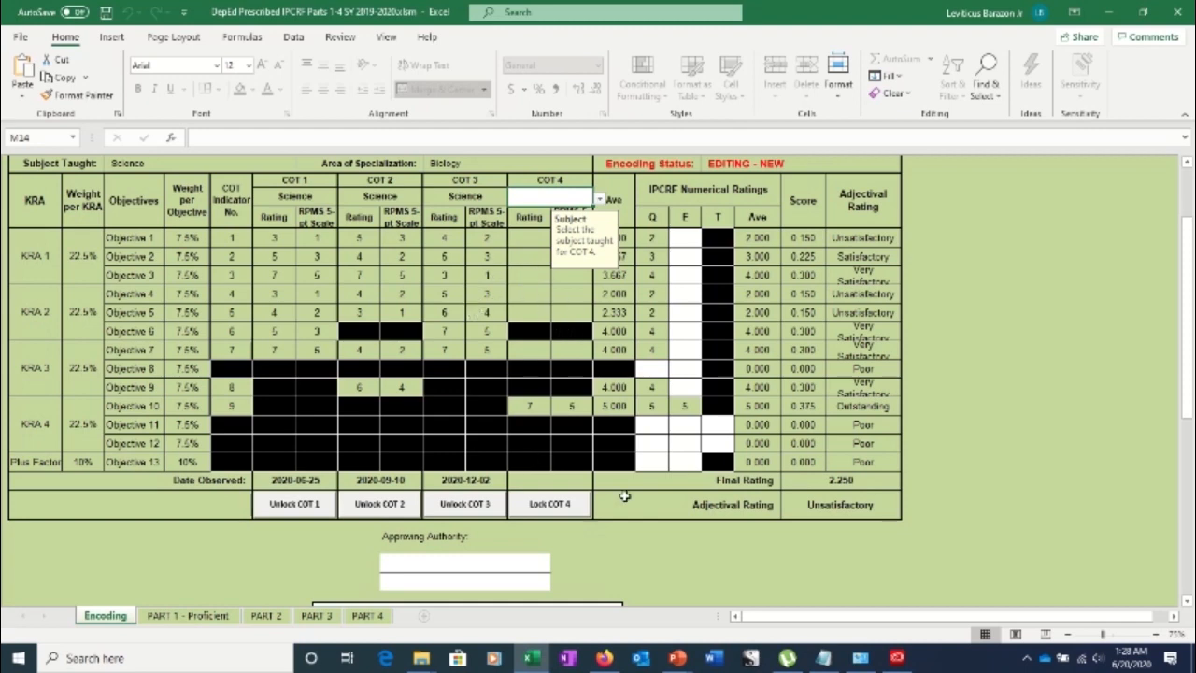
key(alt+Tab)
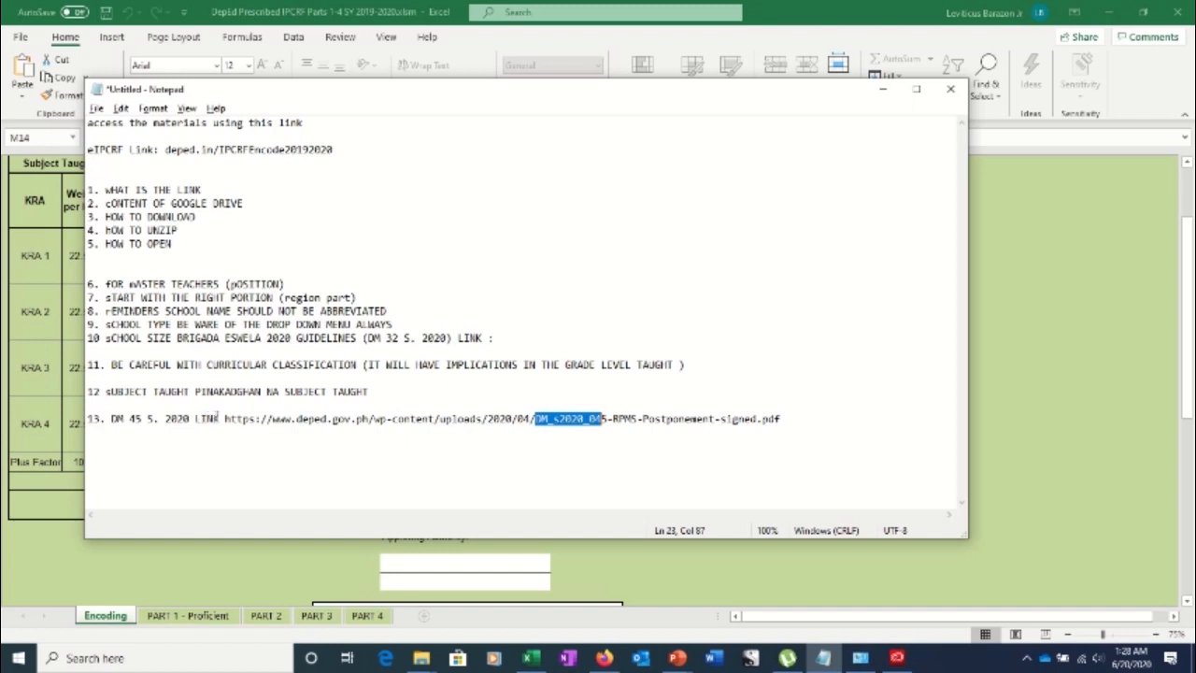
drag(224, 419, 535, 425)
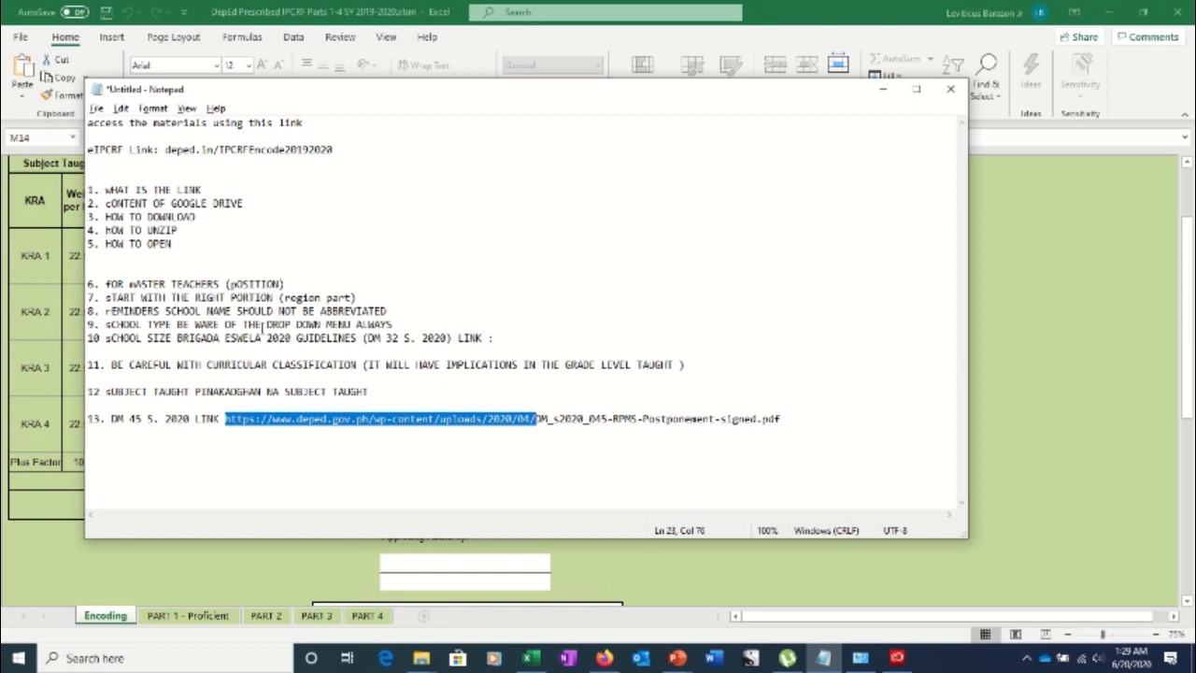
key(alt+Tab)
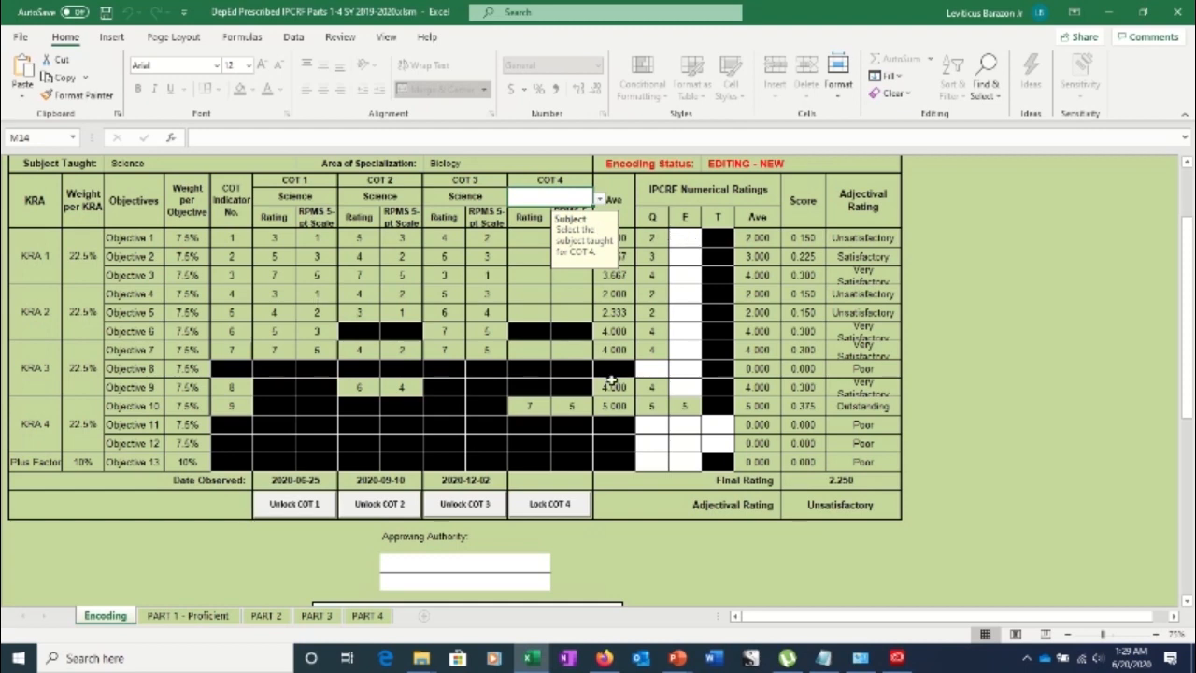
key(alt+Tab)
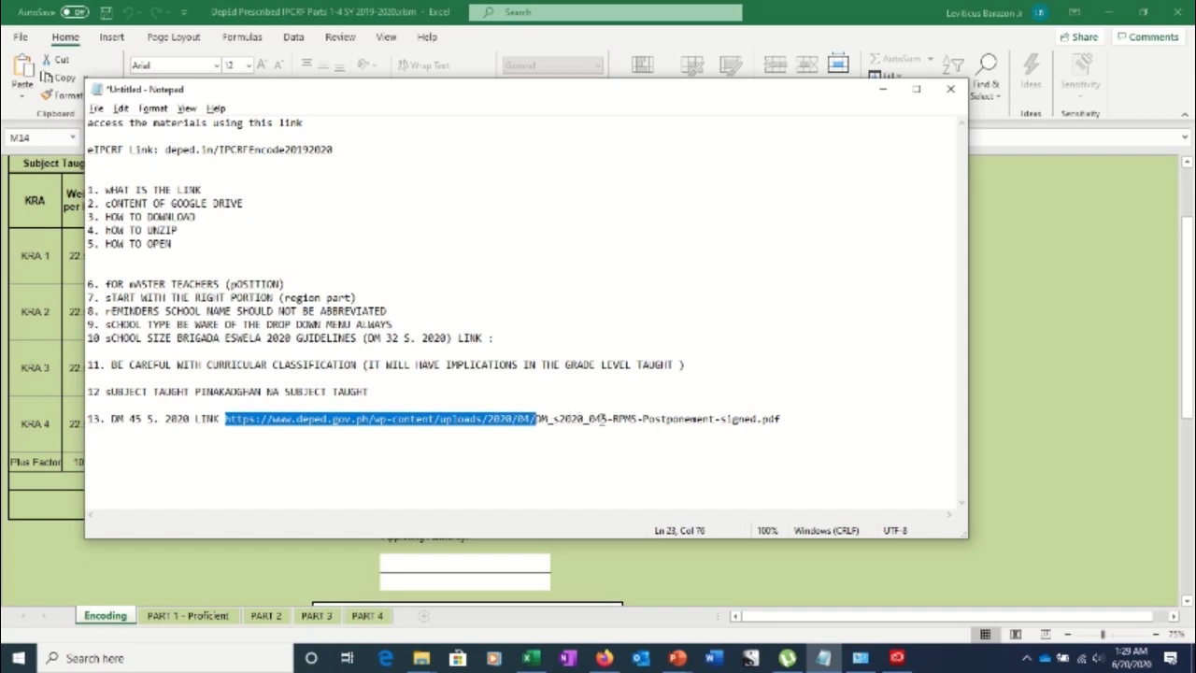
key(alt+Tab)
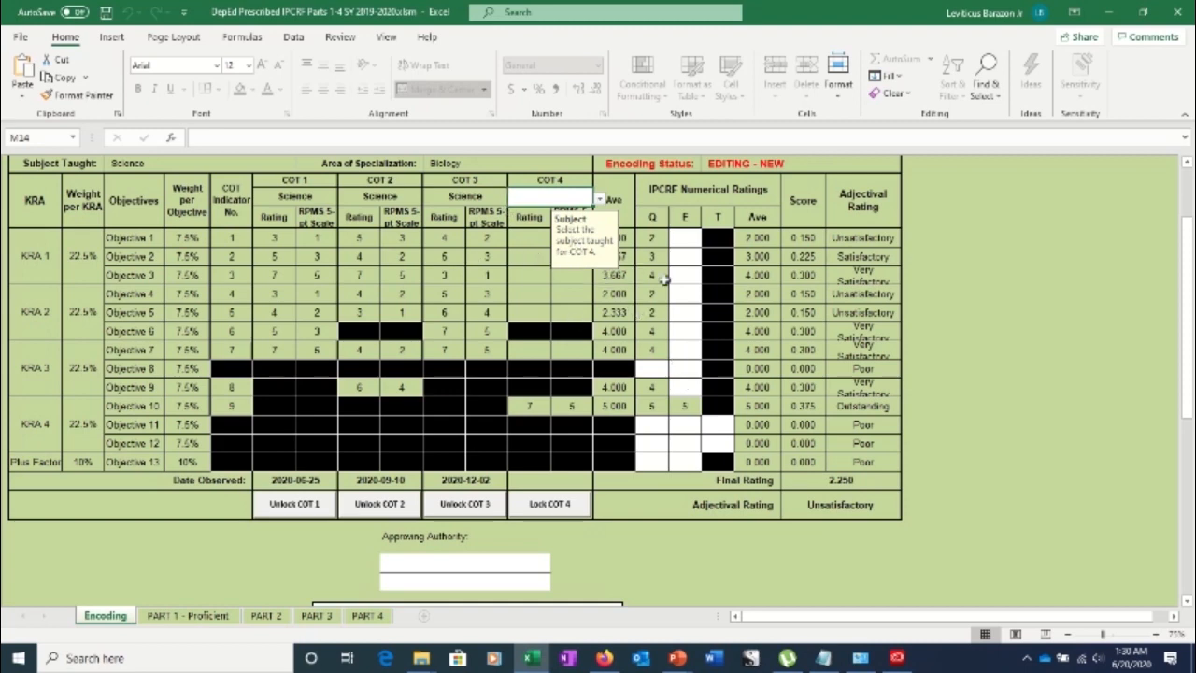
click(688, 239)
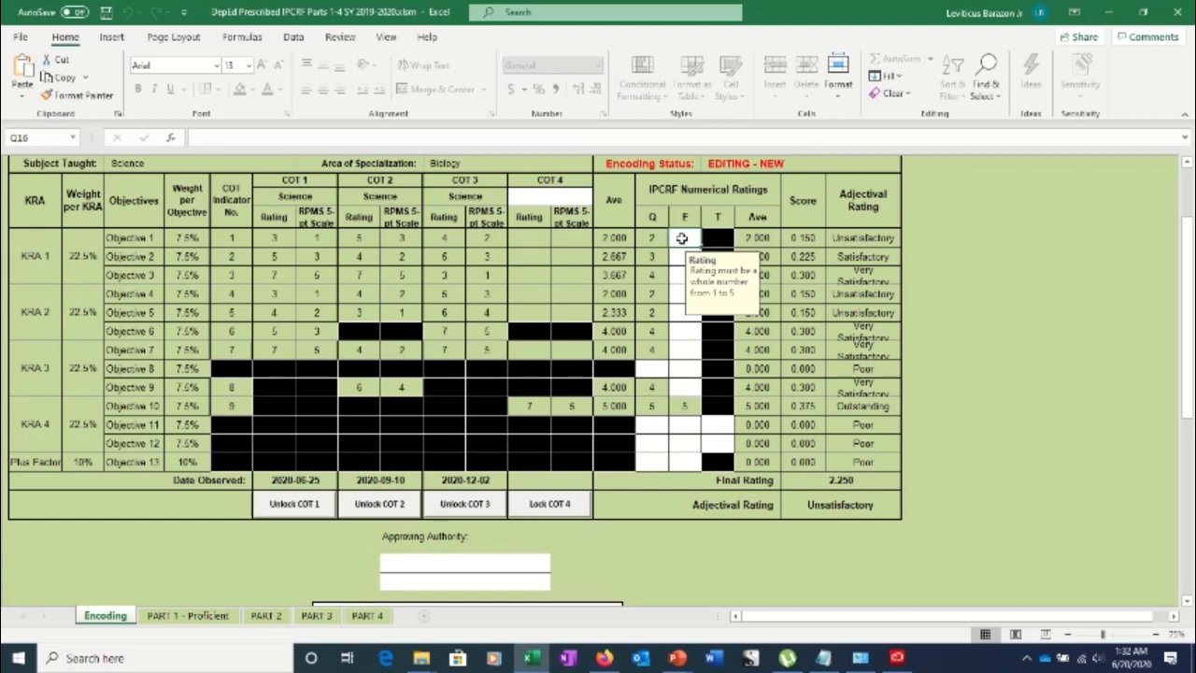
Enter E ratings 4, 5, 4, 5 for Objectives 1–4
text(4)
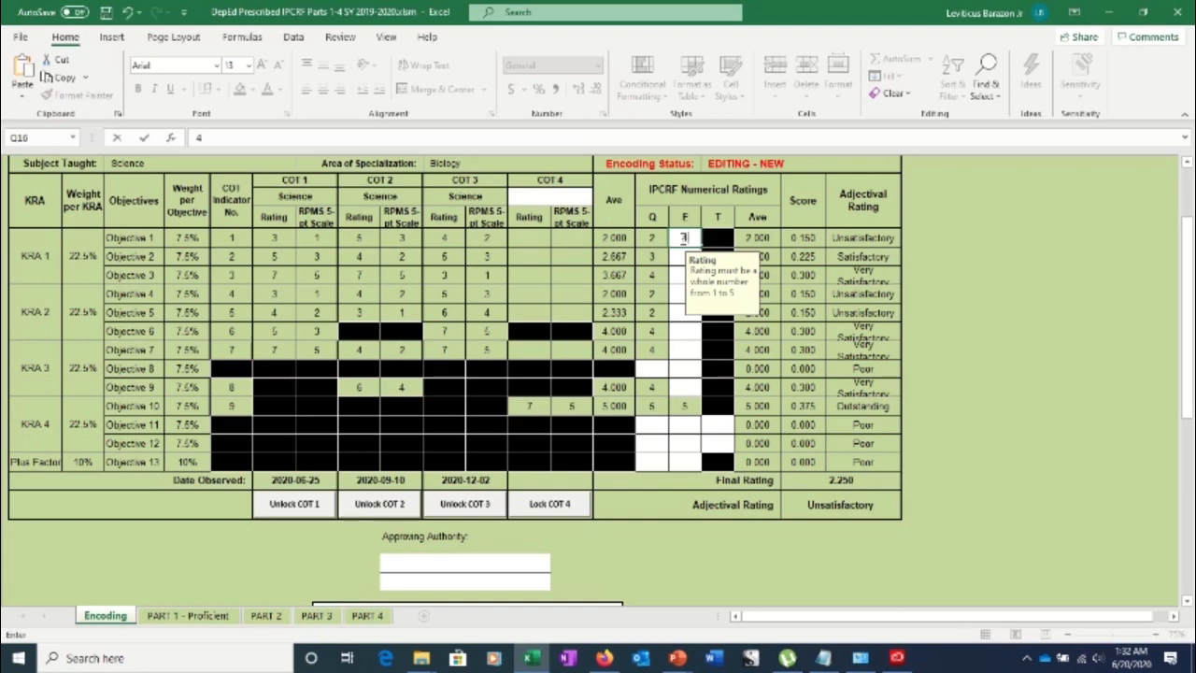
key(Return)
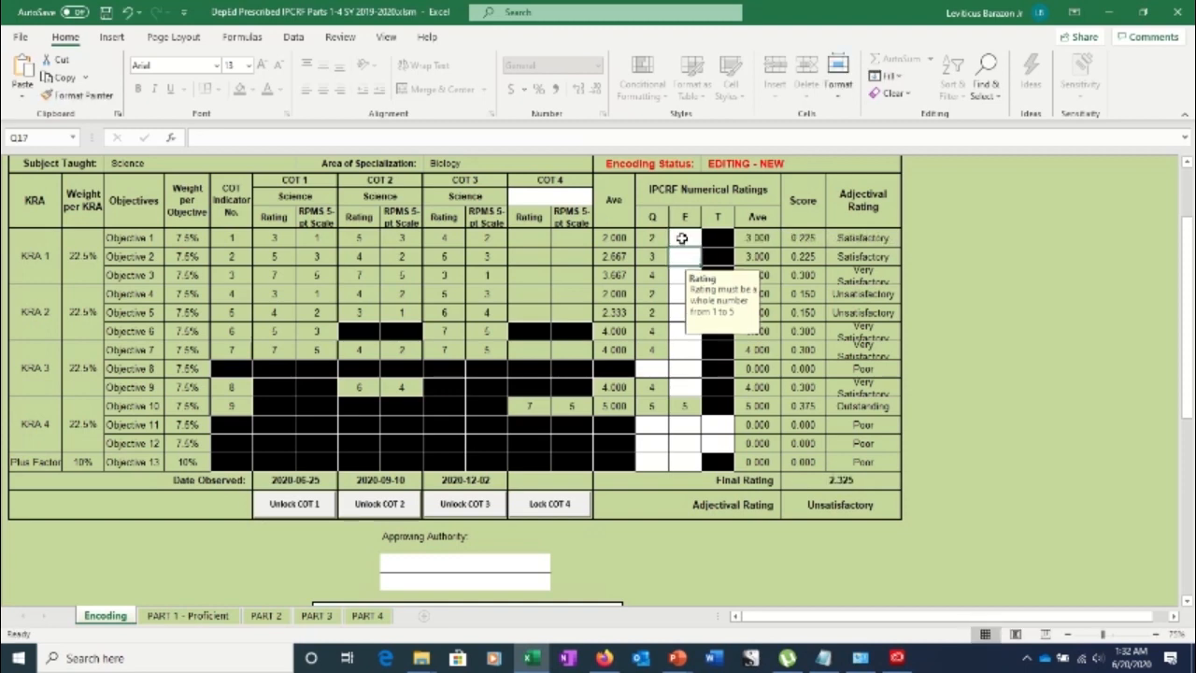
text(5)
key(Return)
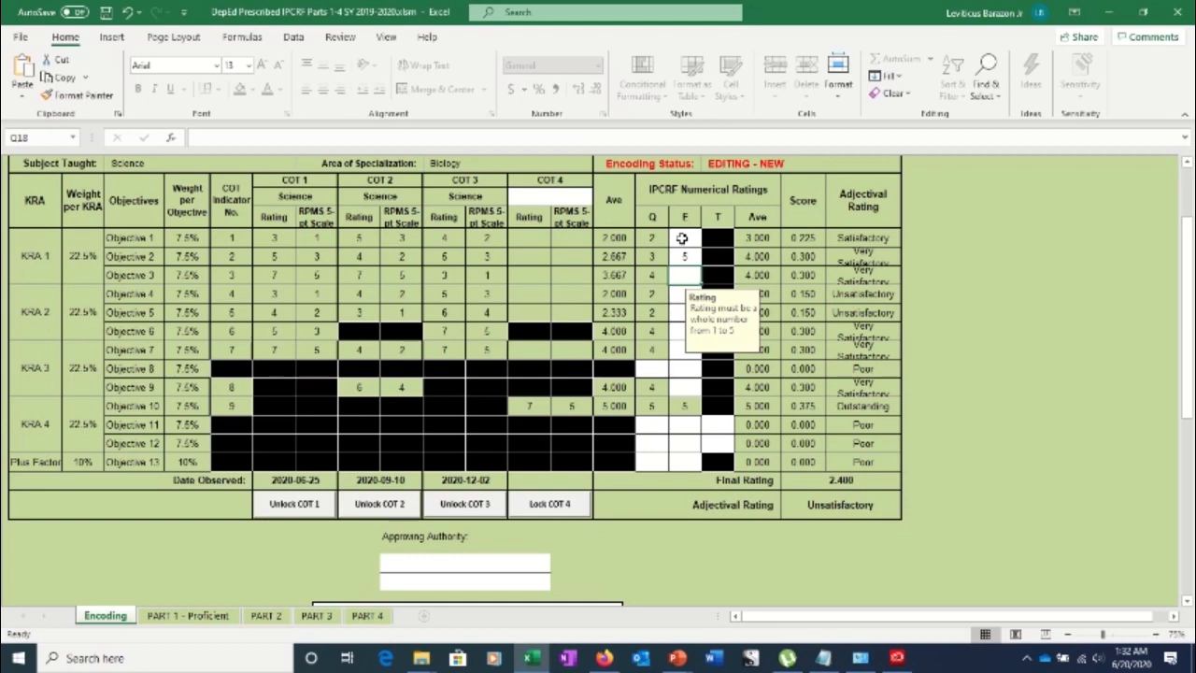
text(4)
key(Return)
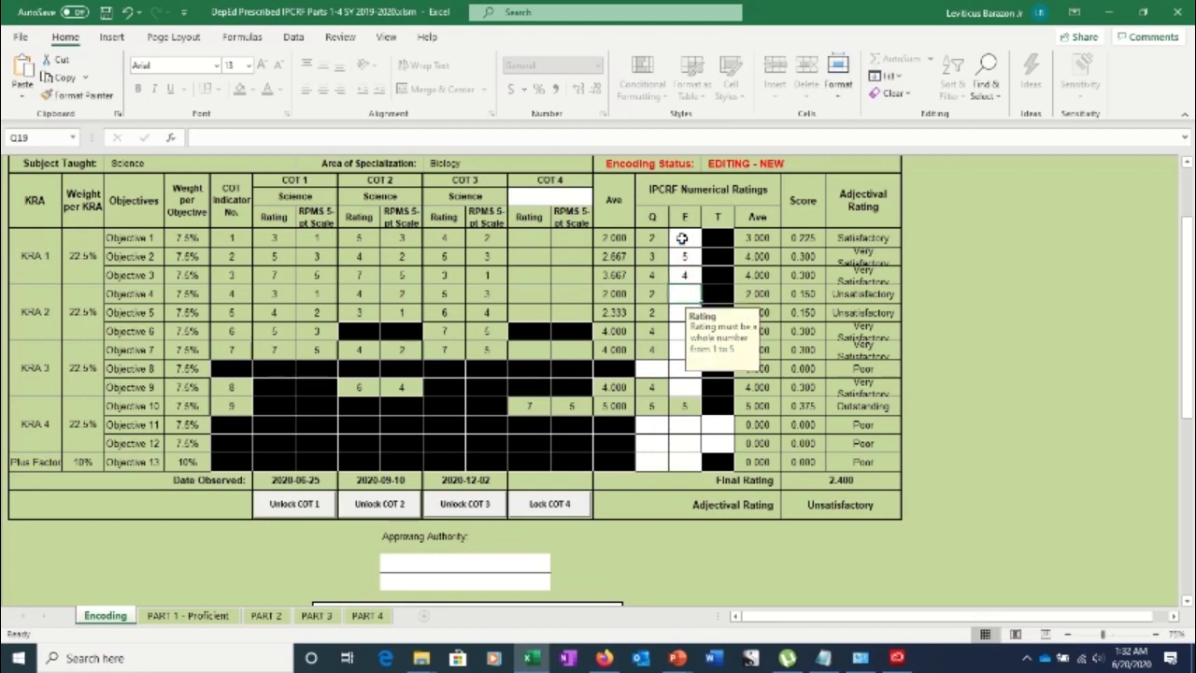
text(5)
key(Return)
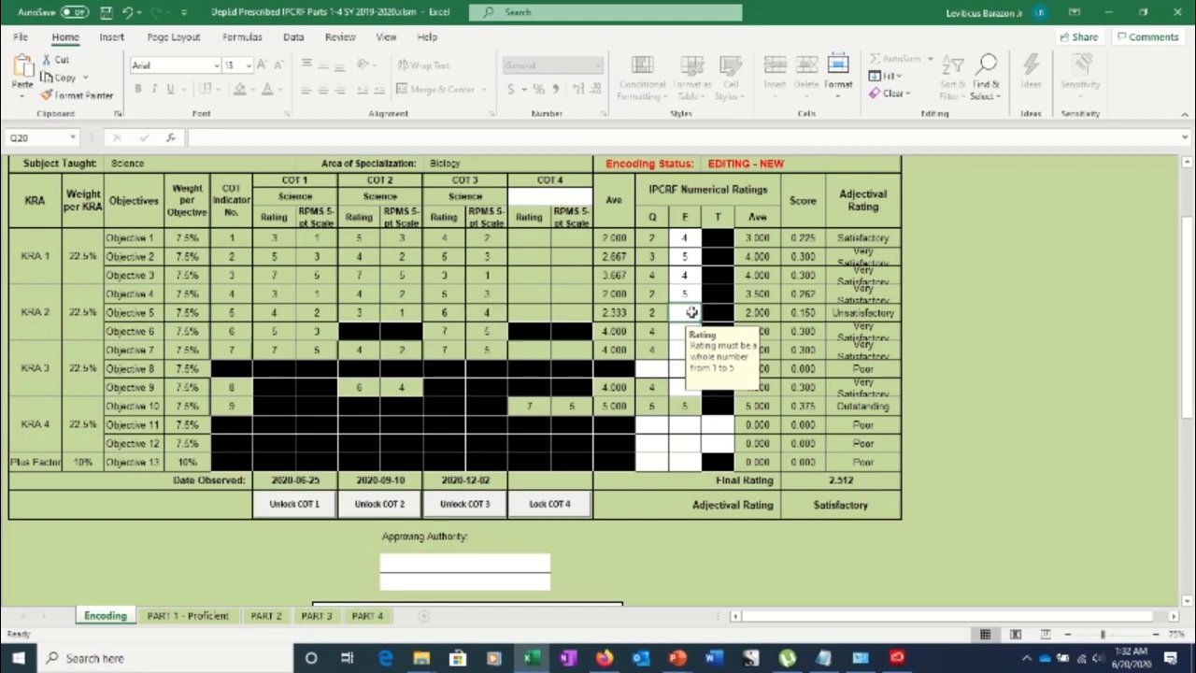
Enter efficiency ratings 4, 4, 4, 5, 4 for Objectives 5–9, and quality rating 4 for Objective 8
text(4)
key(Return)
text(4)
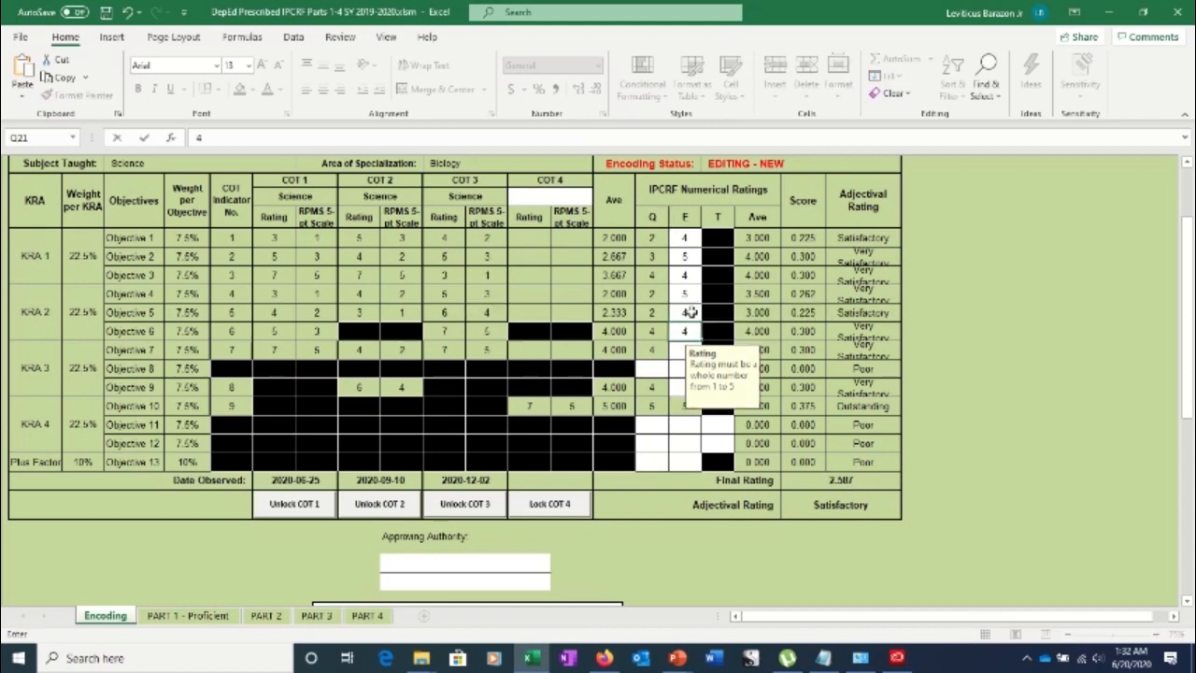
key(Return)
text(4)
key(Return)
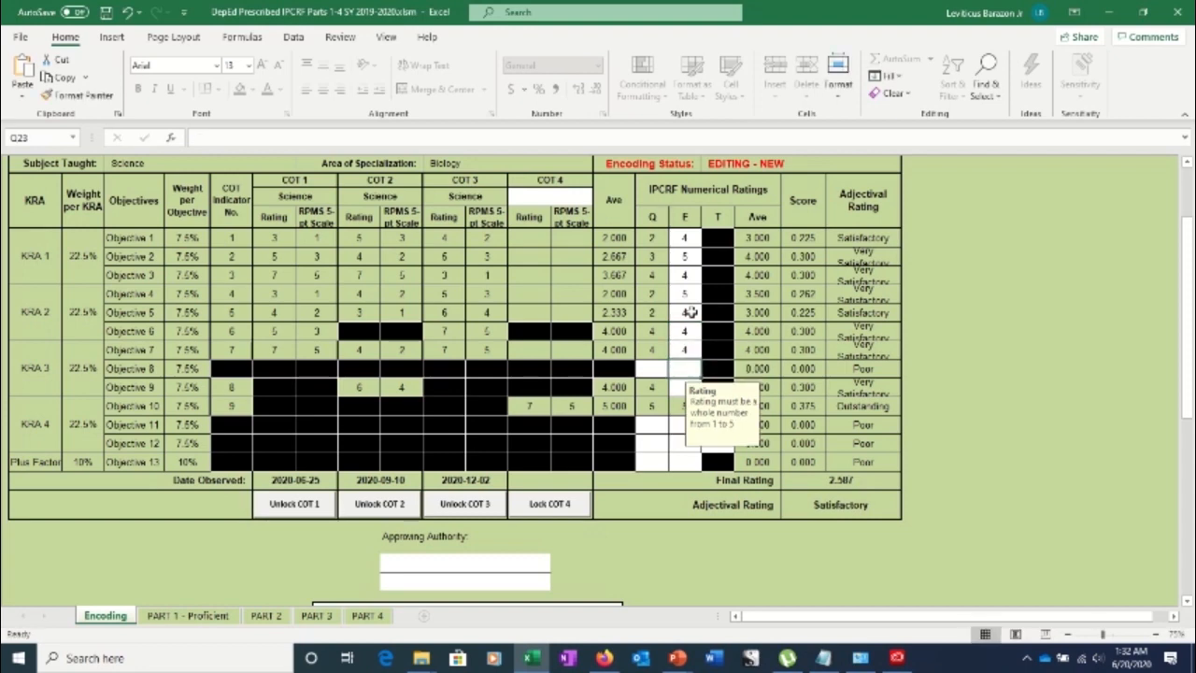
text(5)
key(Return)
text(4)
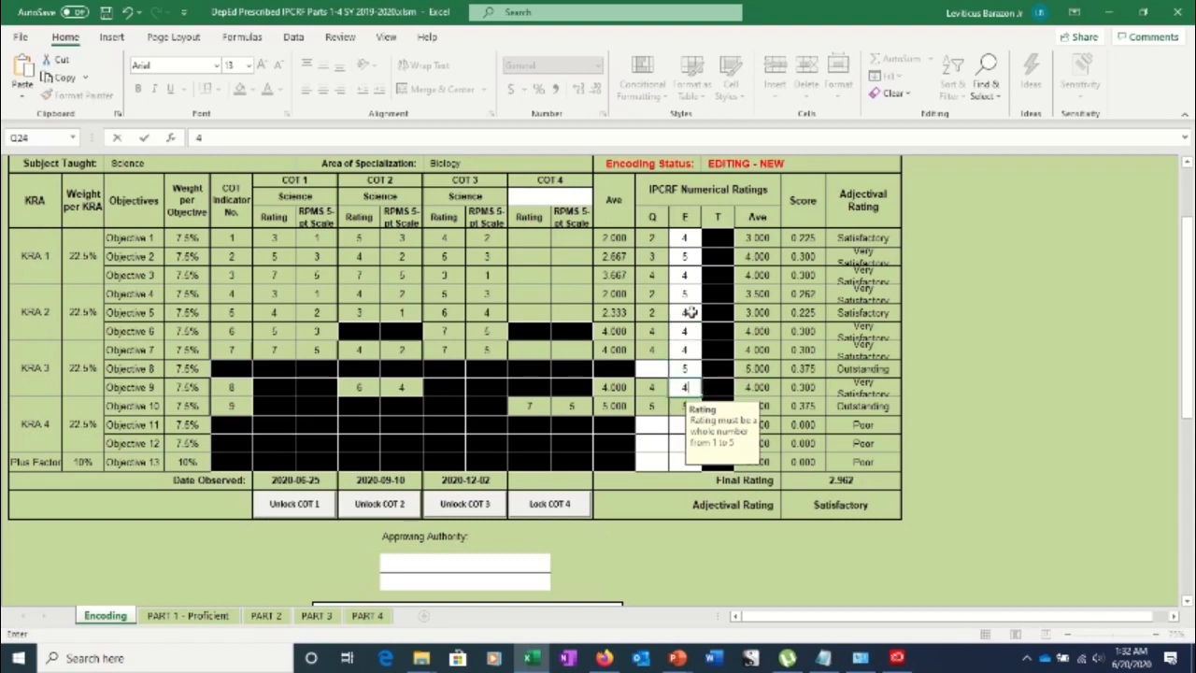
key(Up)
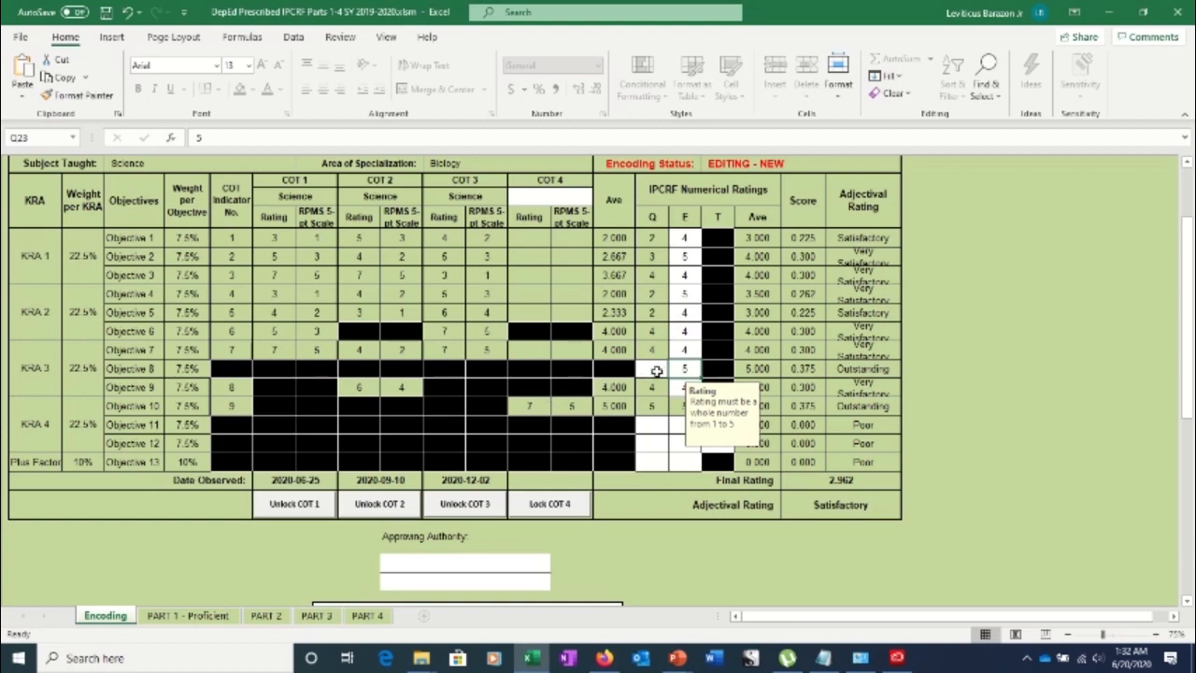
click(661, 370)
text(4)
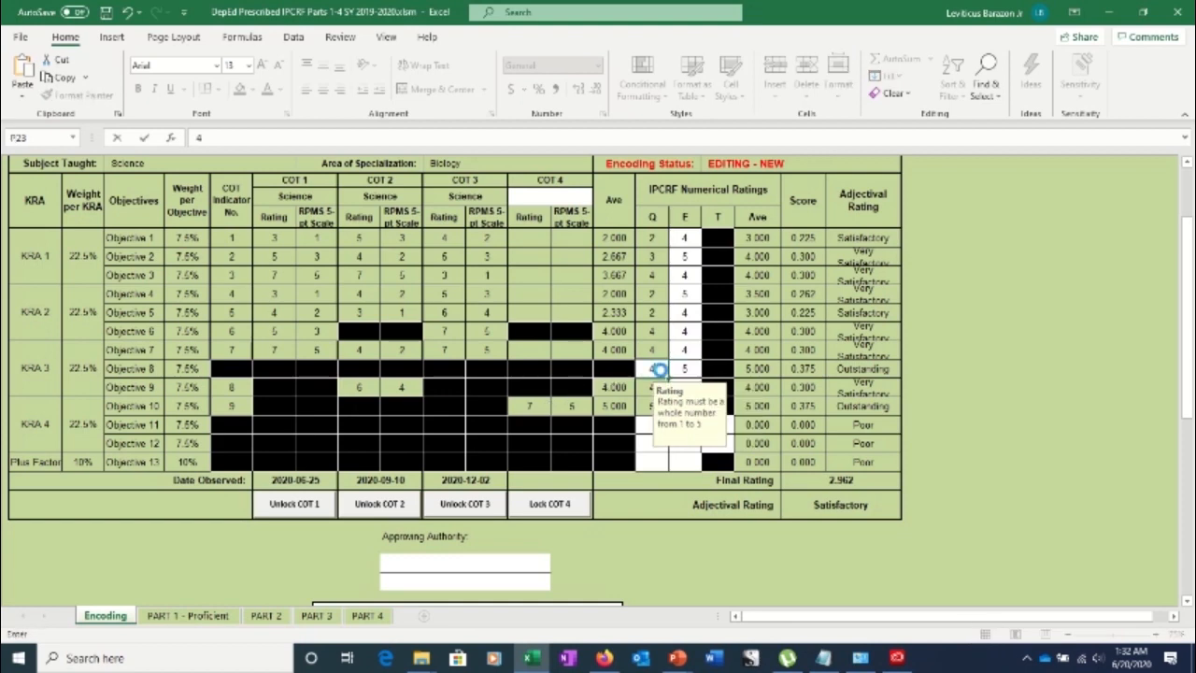
key(Return)
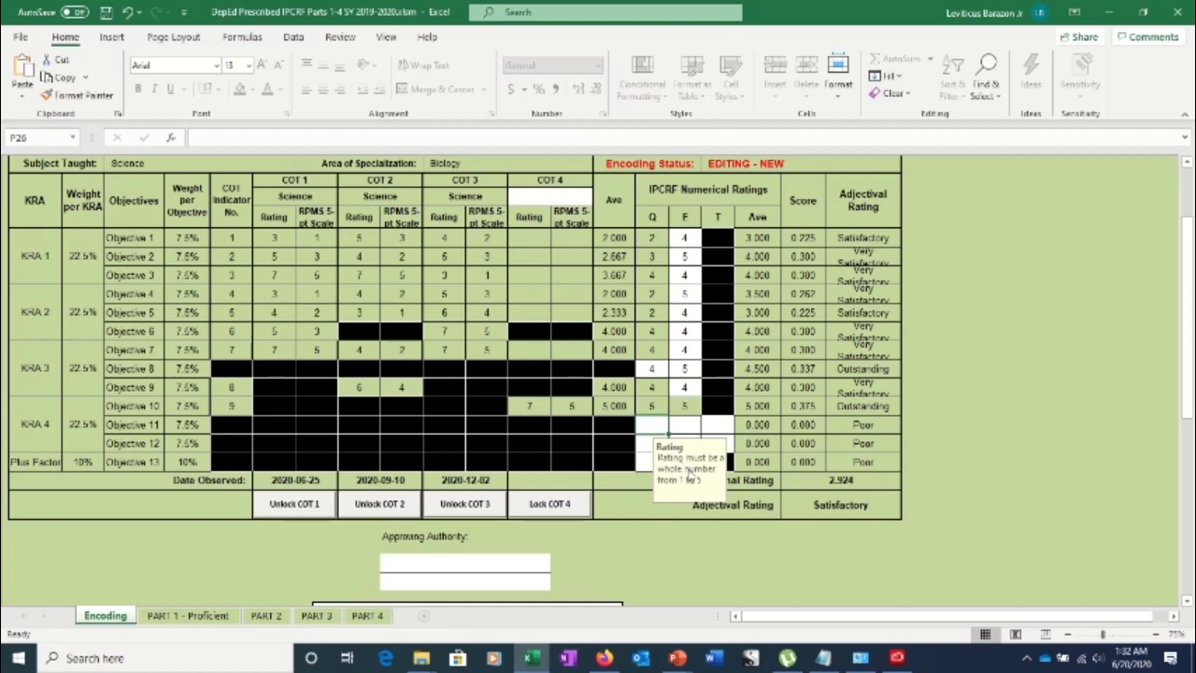
Rate Objective 11 Q4, E5, T5 and Objective 12 Q5, E4, T4
text(4)
key(Return)
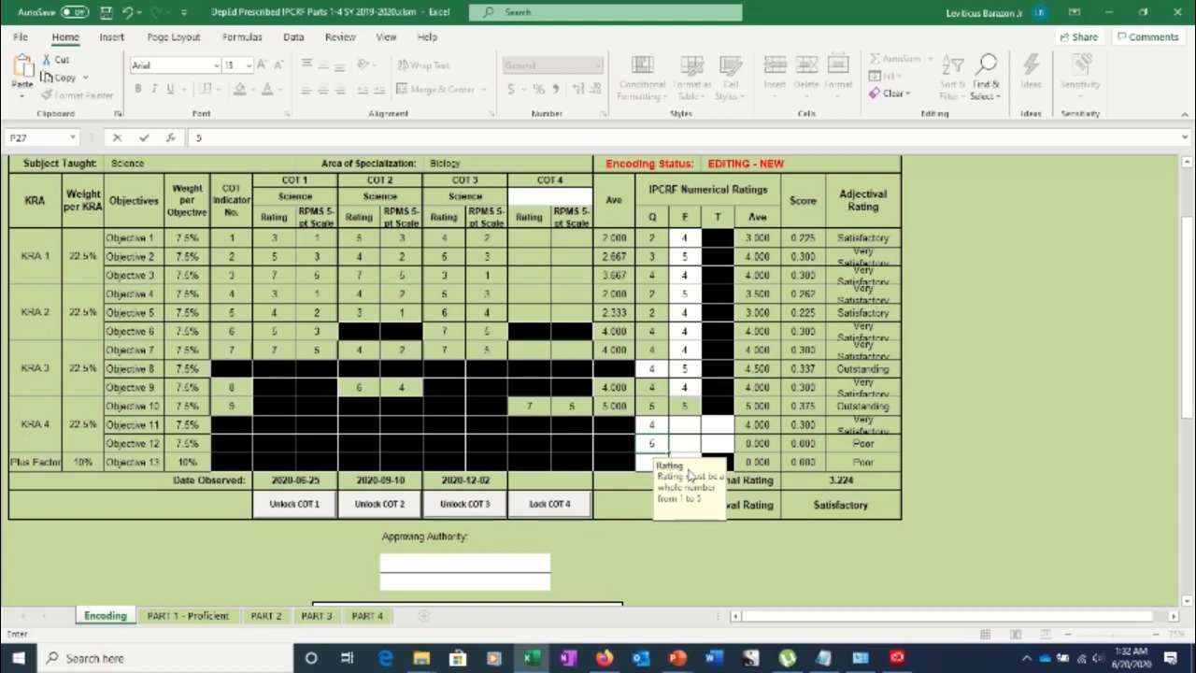
text(5)
key(Tab)
text(4)
key(Up)
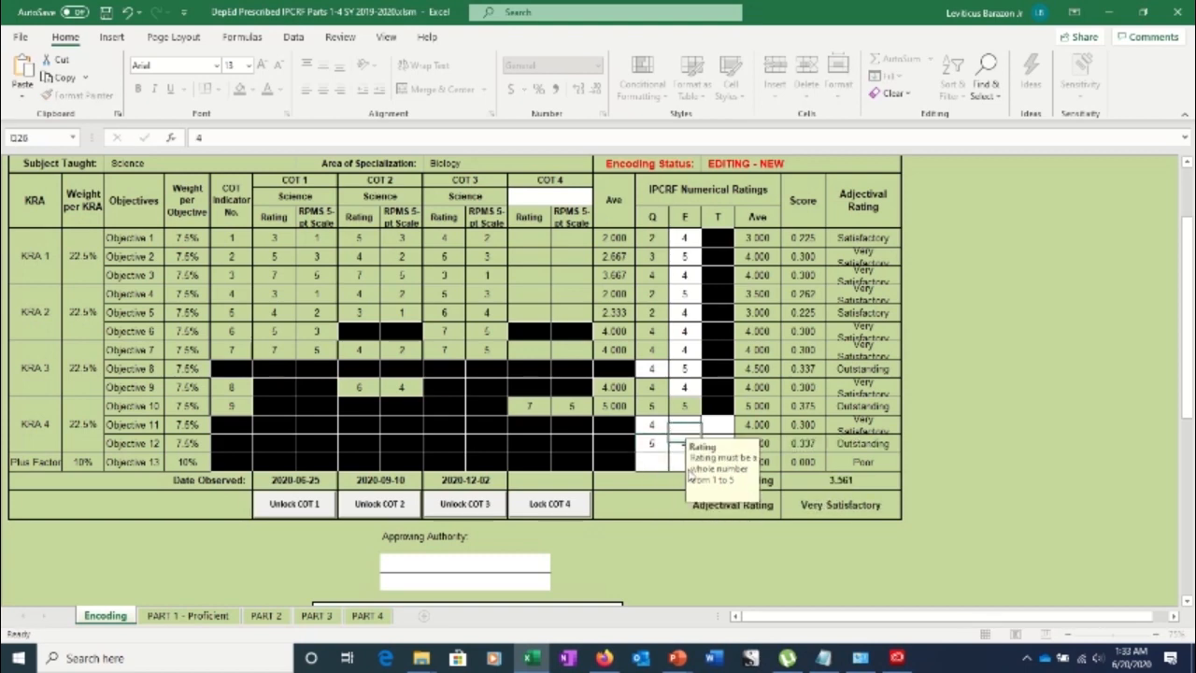
text(5)
key(Return)
key(Tab)
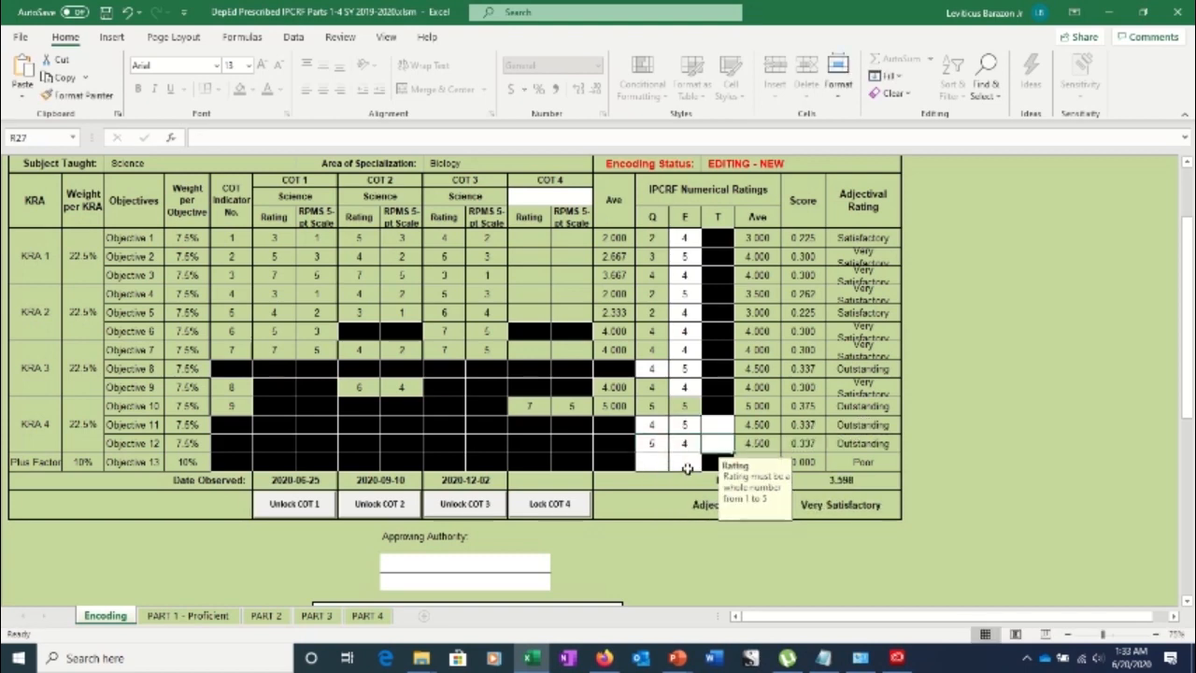
text(4)
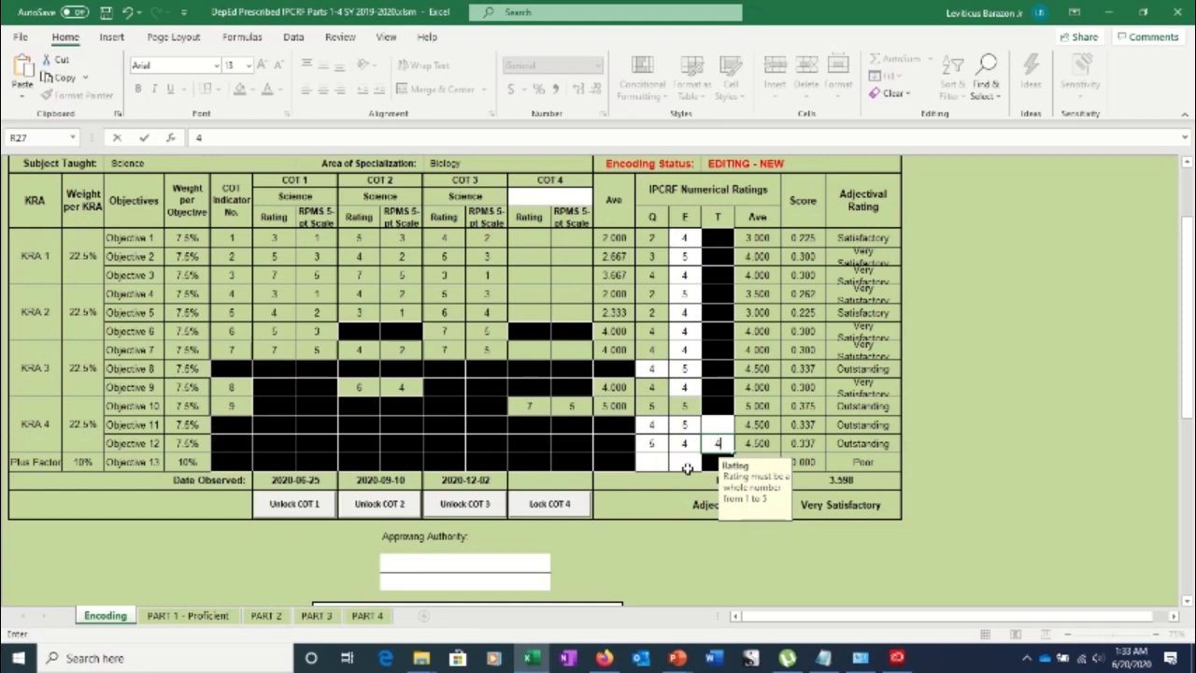
key(Up)
text(5)
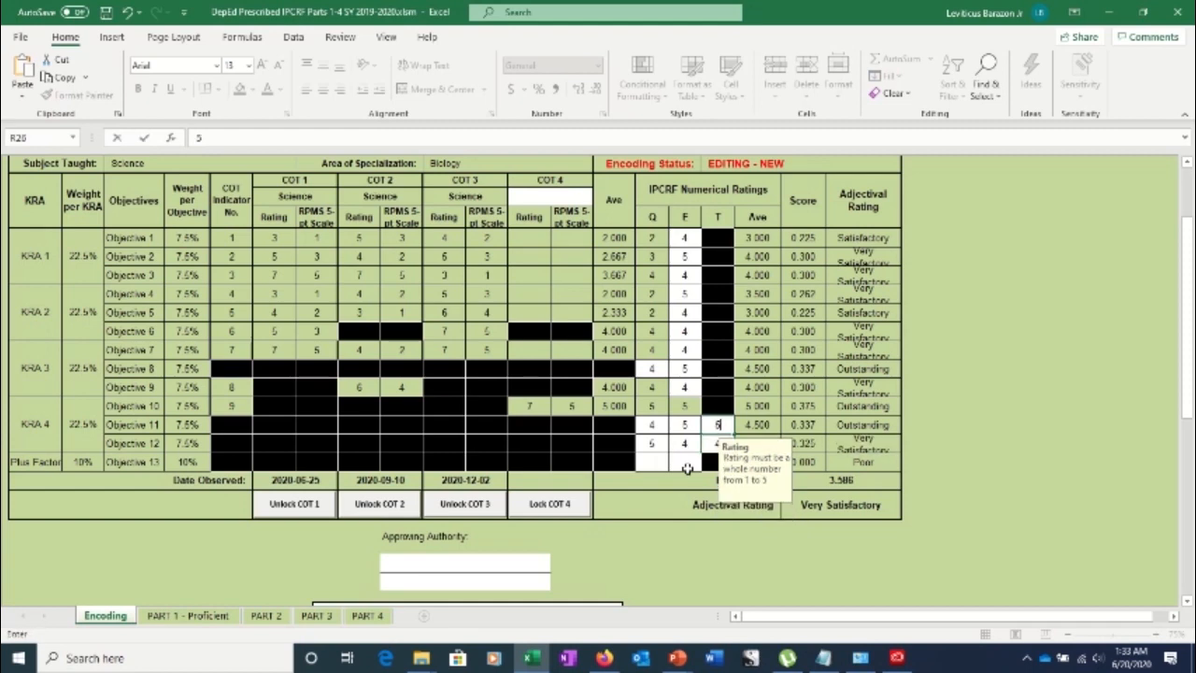
key(Return)
key(Return)
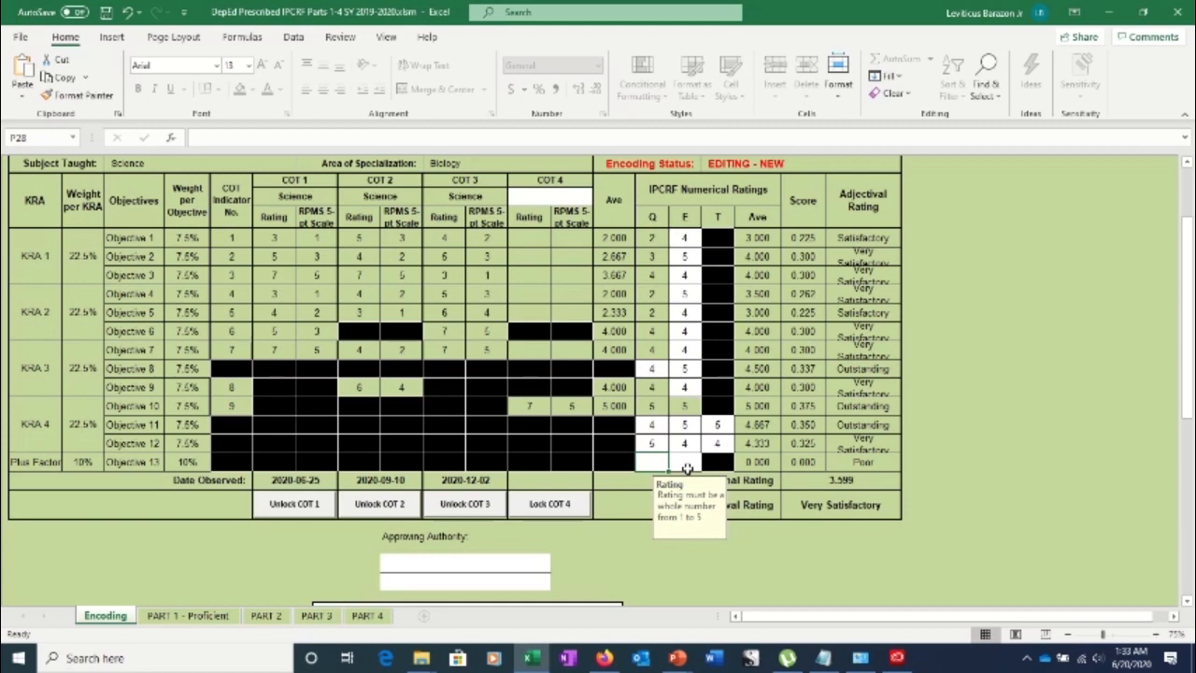
Give Objective 13 a quality rating of 3 and an efficiency rating of 3
text(3)
key(Return)
key(Return)
key(Return)
key(Return)
key(Return)
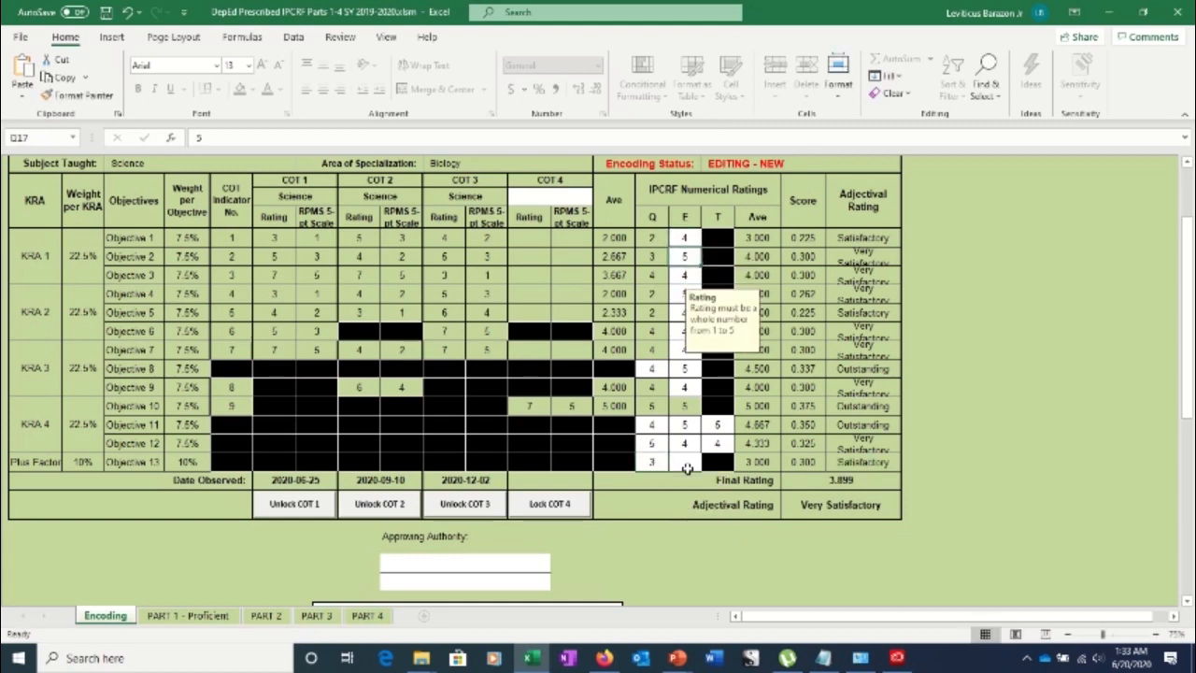
key(Return)
key(Return)
key(Return)
key(Return)
key(Return)
key(Return)
key(Return)
key(Return)
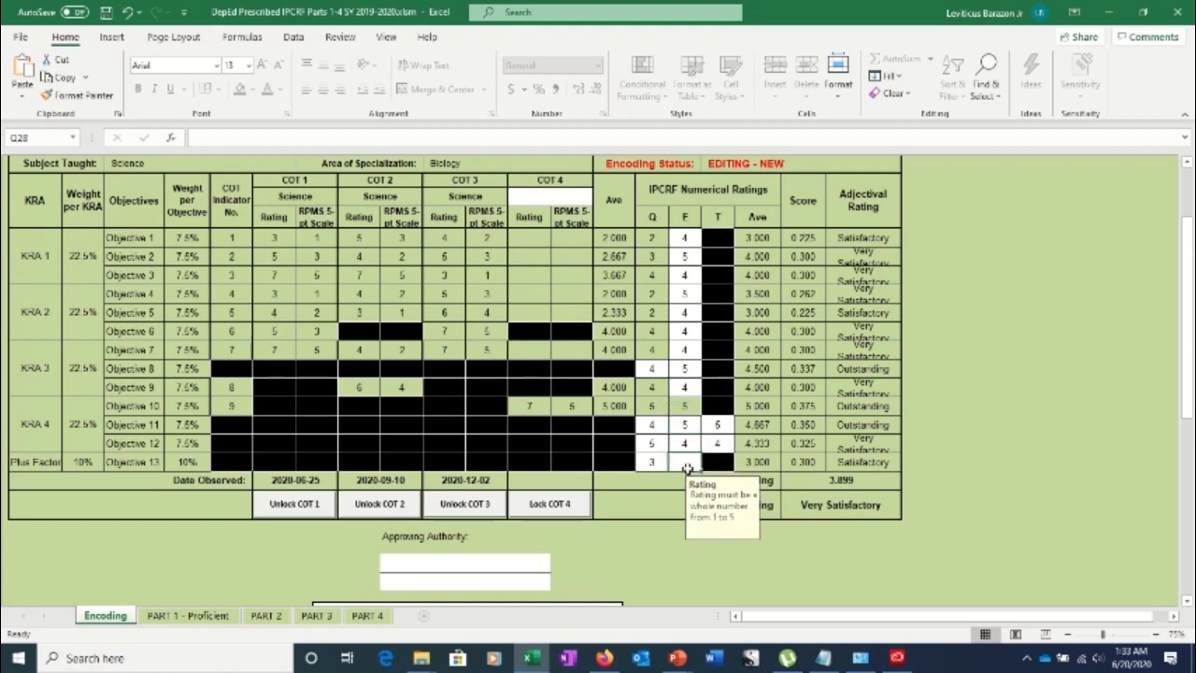
text(3)
key(Return)
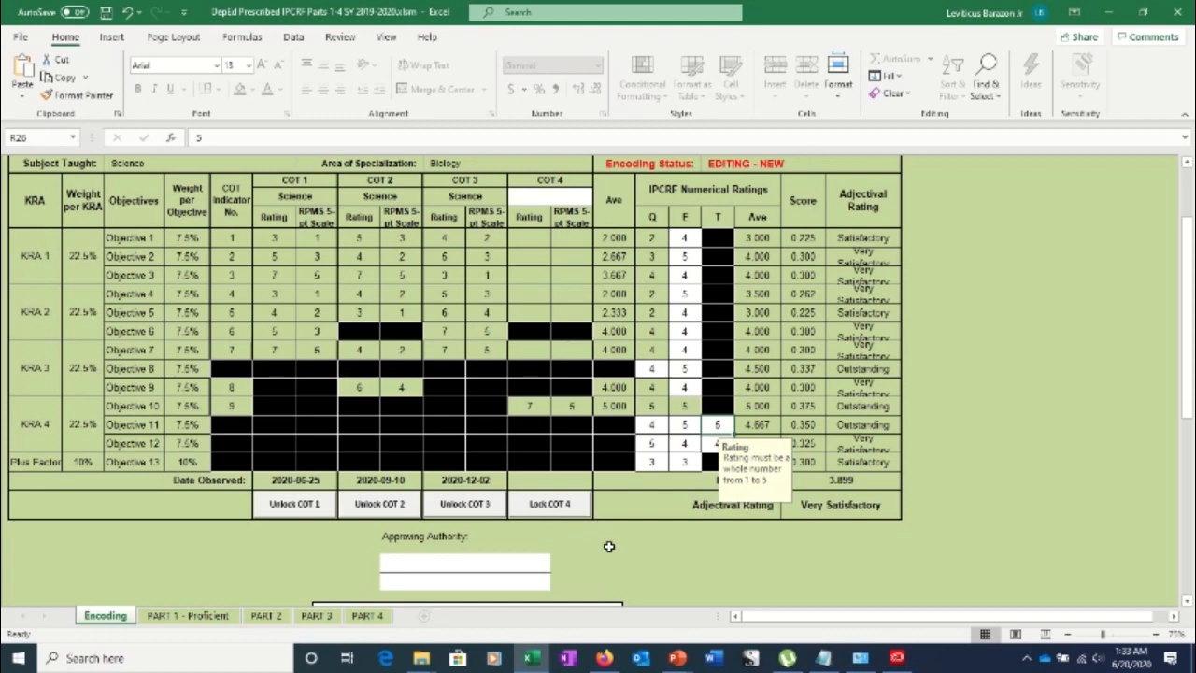
double_click(461, 564)
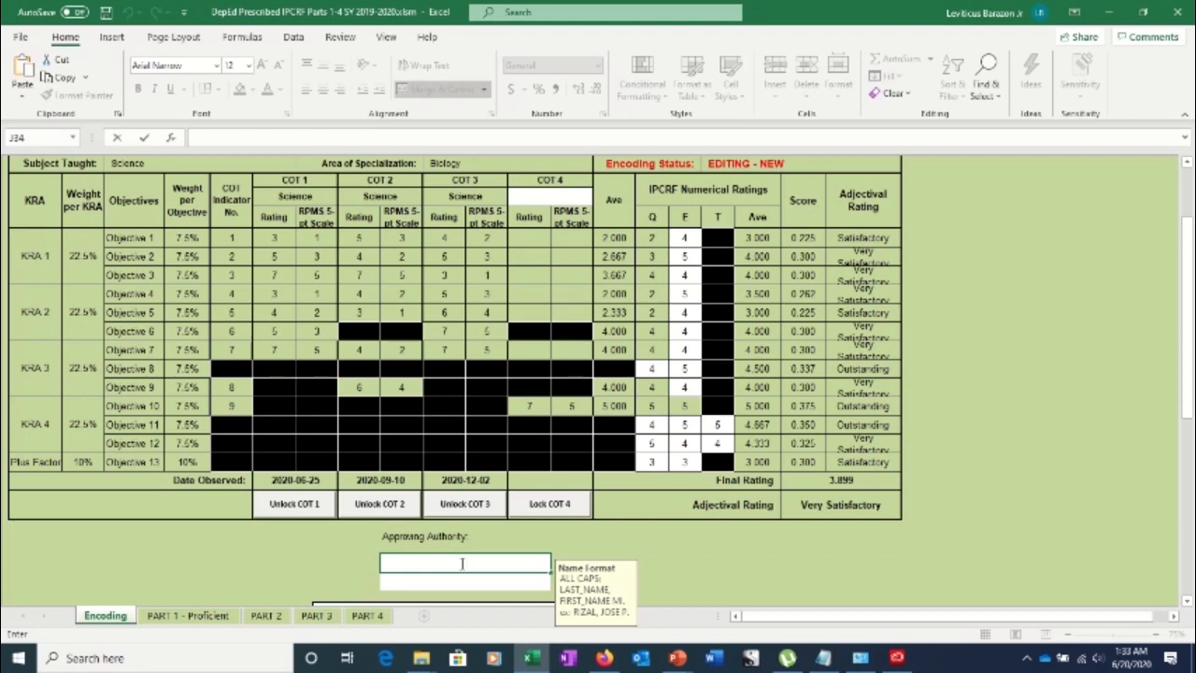
Enter the approving authority's full name in capitals, as LAST, FIRST M.I., in cell J34
drag(1187, 334, 1185, 399)
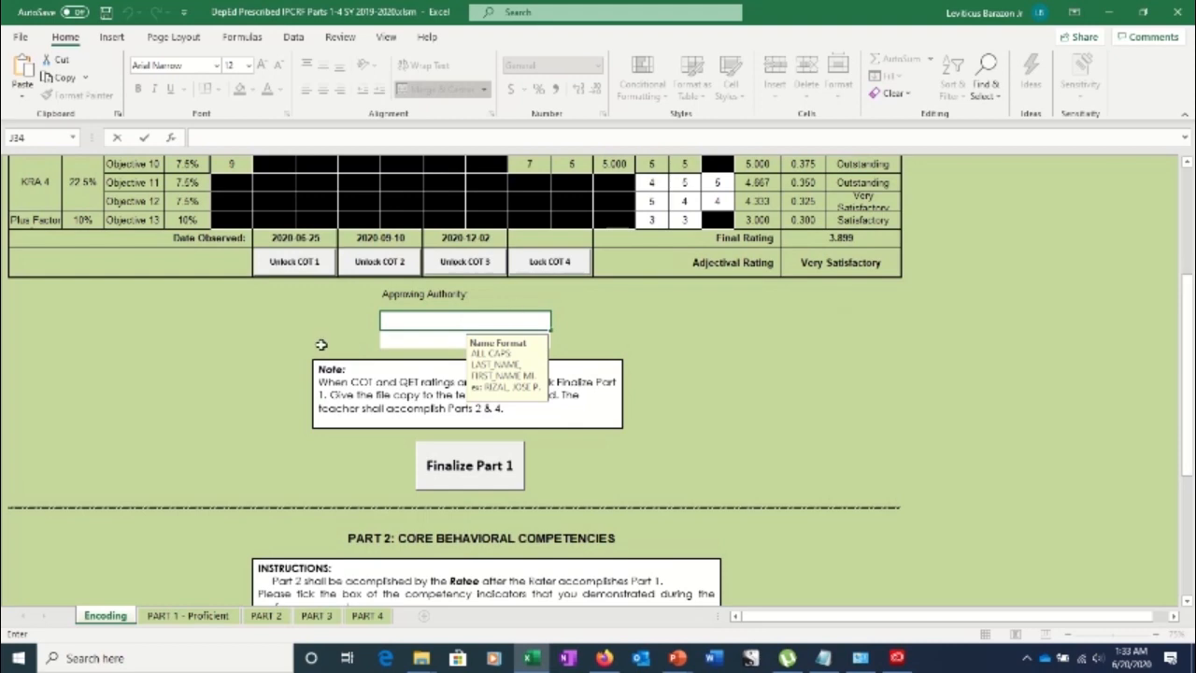
click(443, 321)
text(JUA)
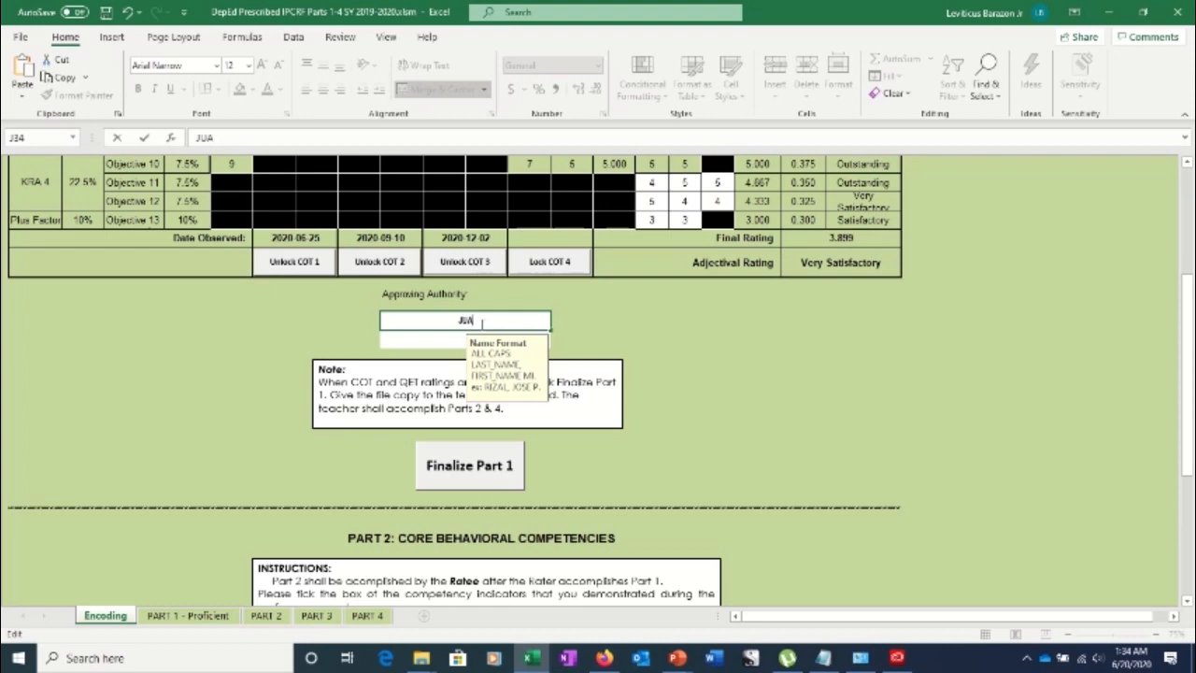
key(BackSpace)
key(BackSpace)
key(BackSpace)
text(BA)
key(BackSpace)
key(BackSpace)
text(DE LA CRUZ, JUAN)
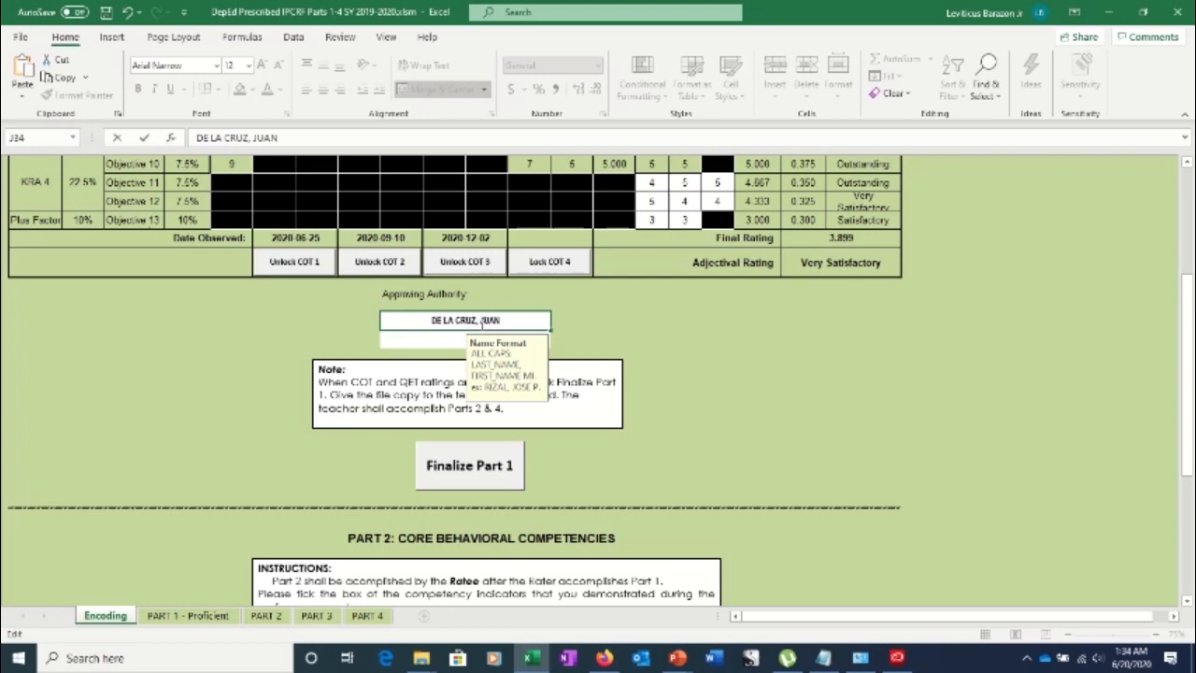
text( M.)
key(Return)
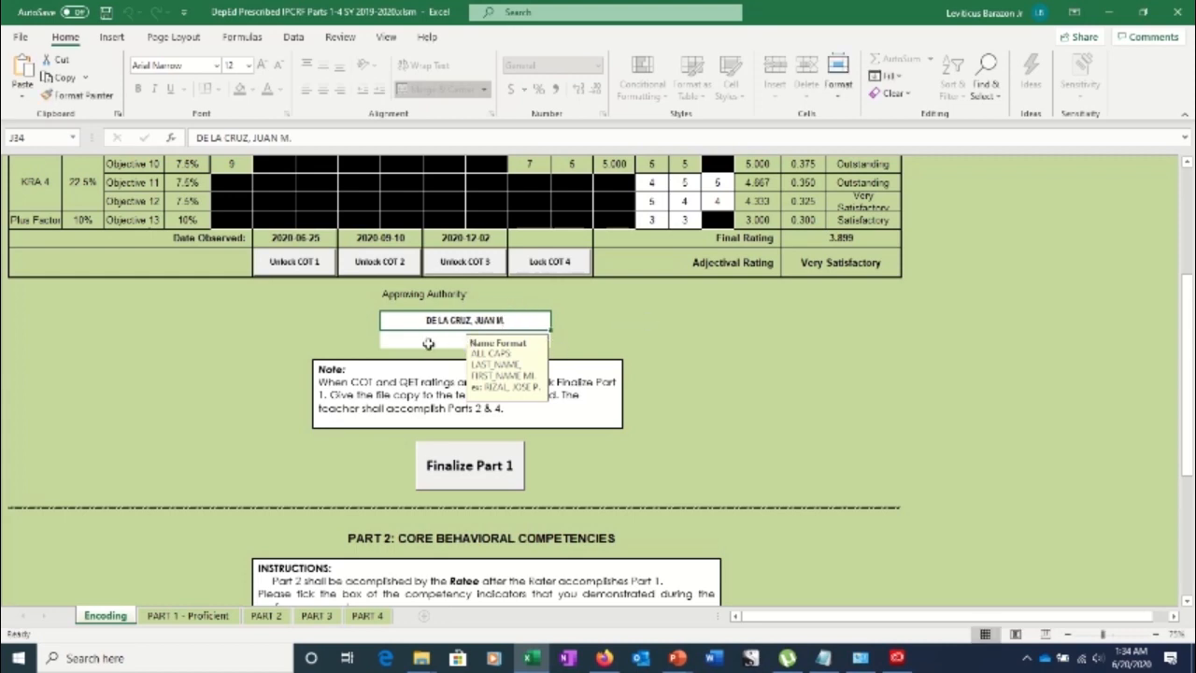
click(428, 344)
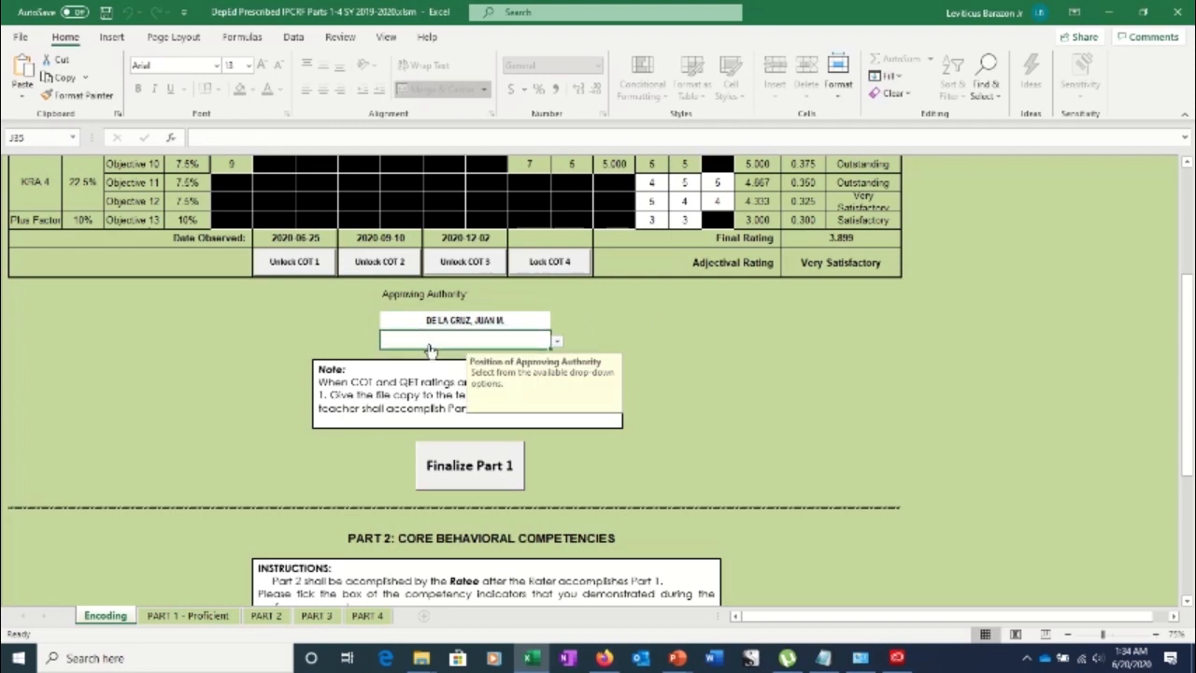
Choose Principal III from J35's position dropdown, then recheck the name and Objective 13's efficiency rating
click(557, 344)
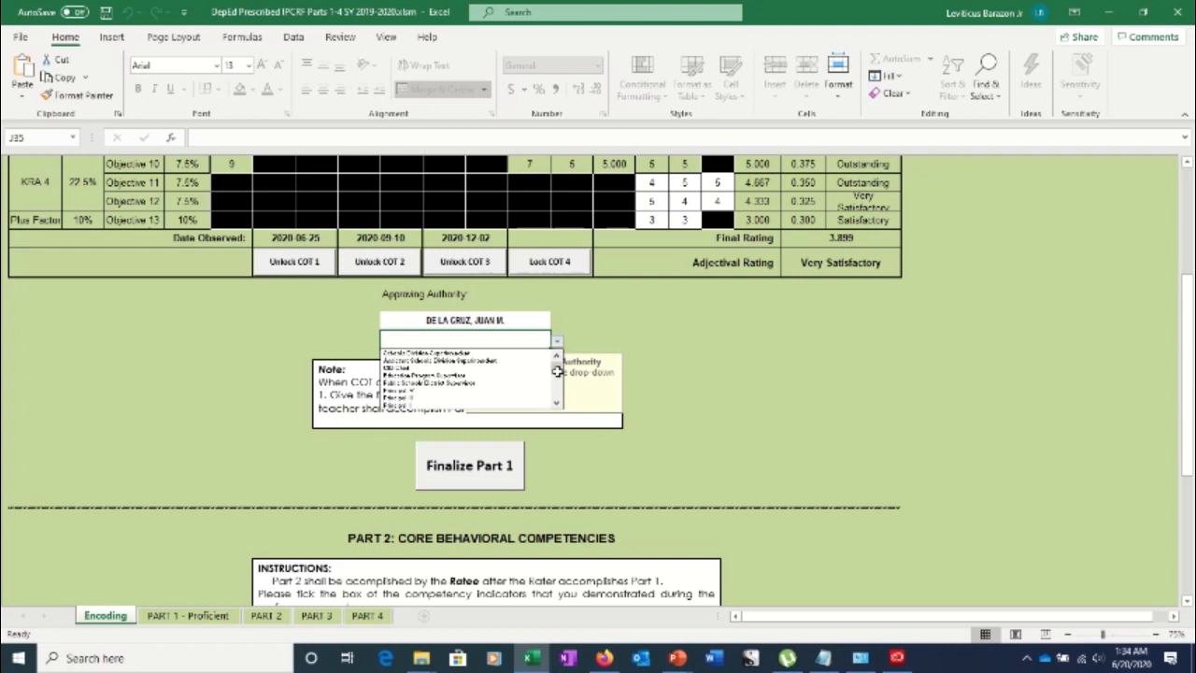
scroll(558, 376, down, 2)
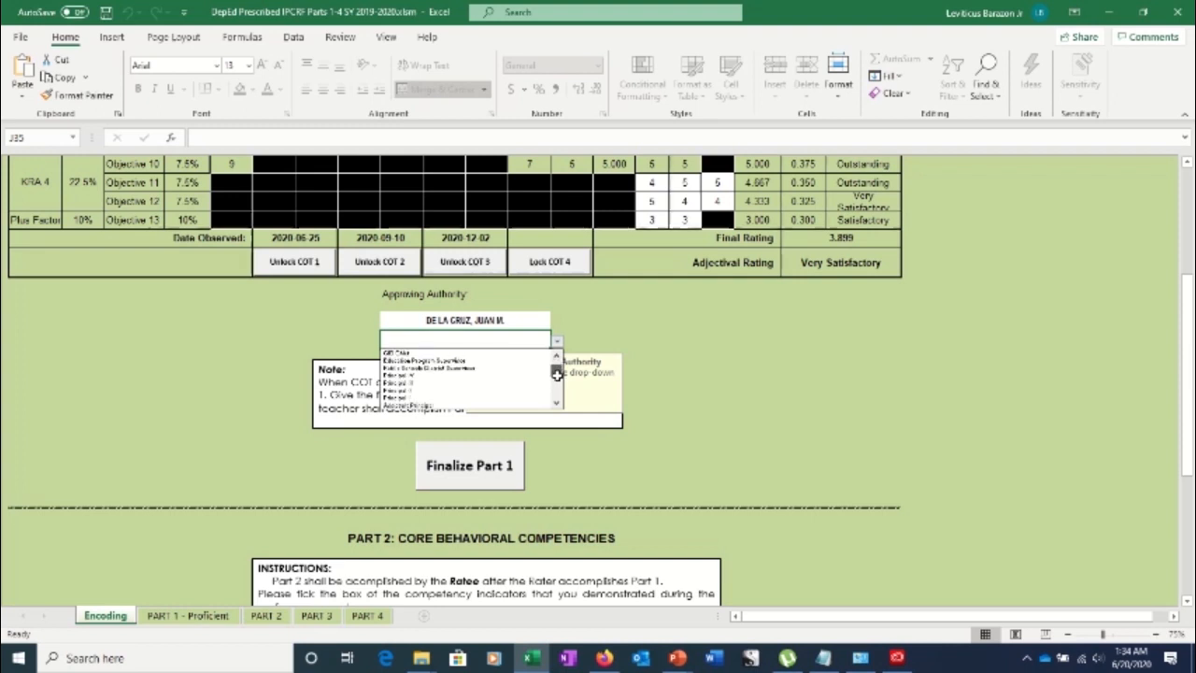
click(417, 383)
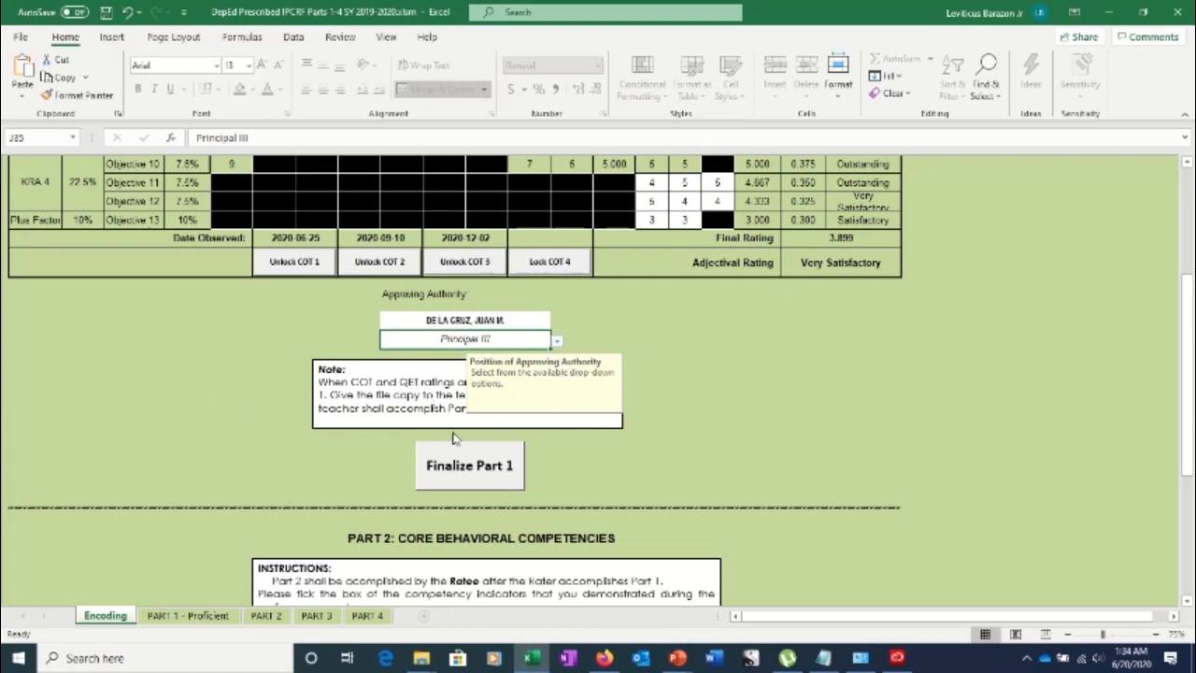
click(496, 321)
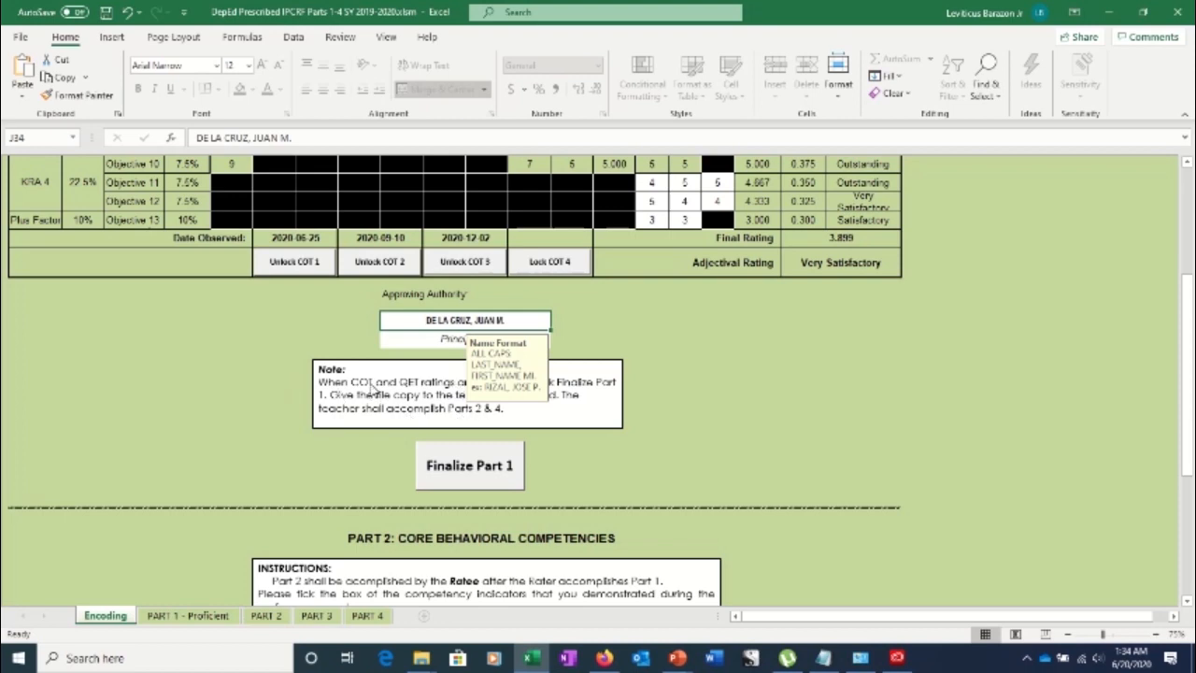
click(651, 218)
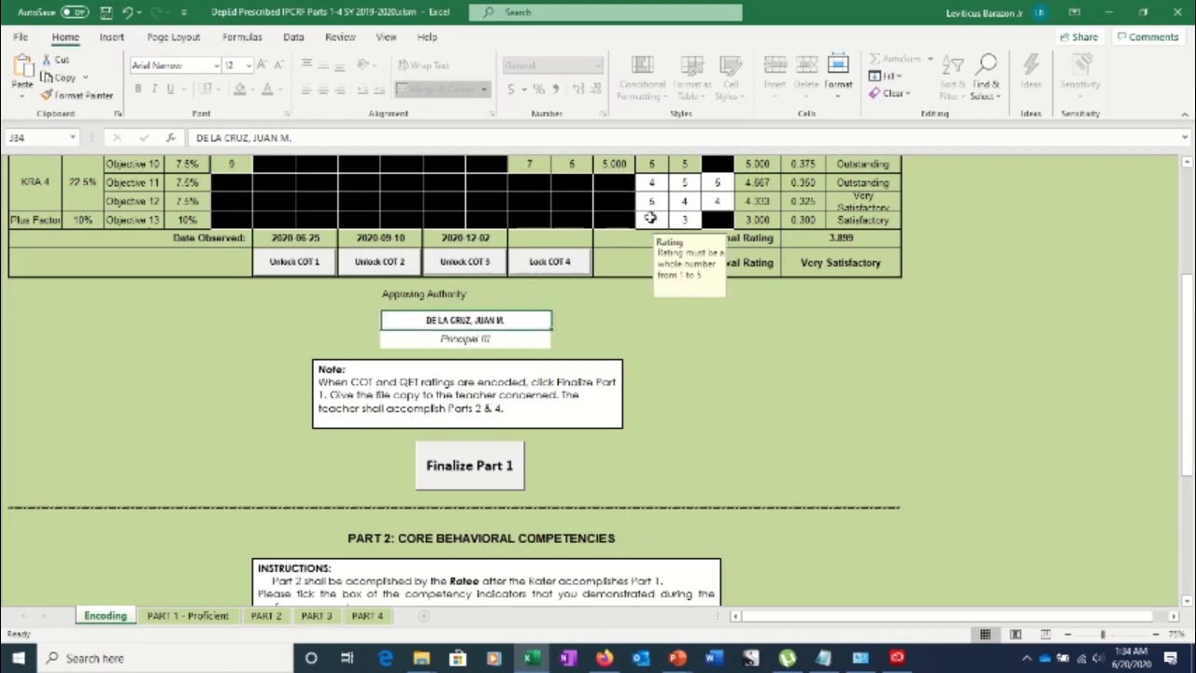
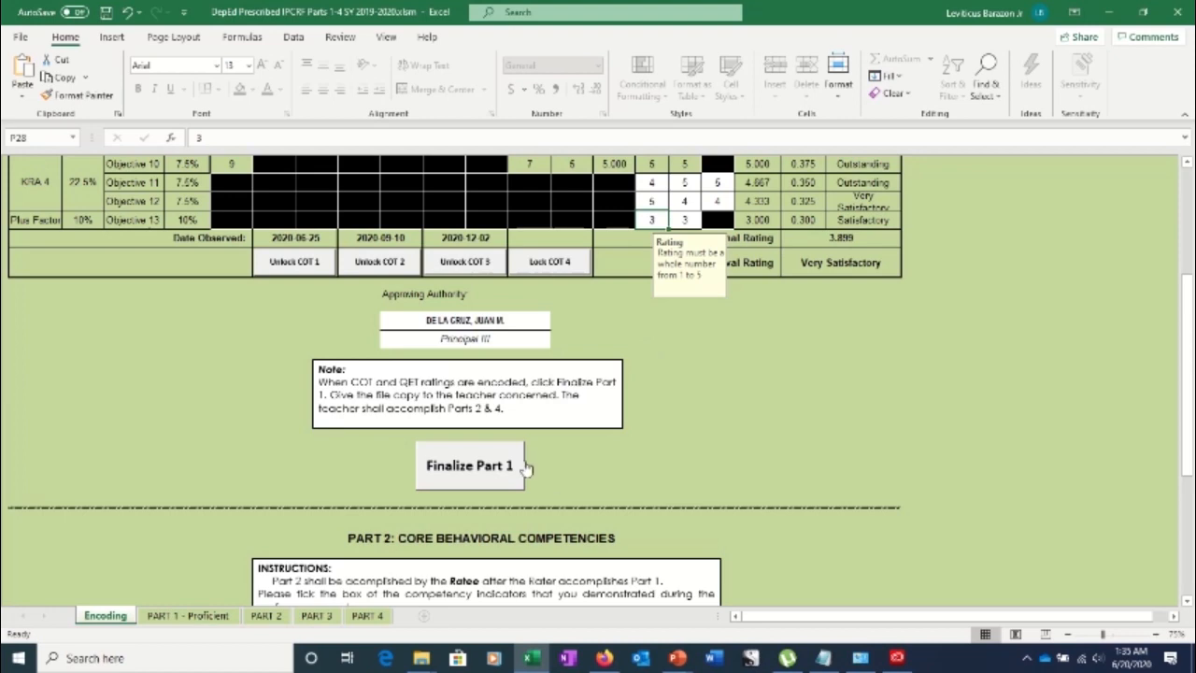
Finalize Part 1 with the rater's password, accepting that only three COT ratings exist
click(472, 466)
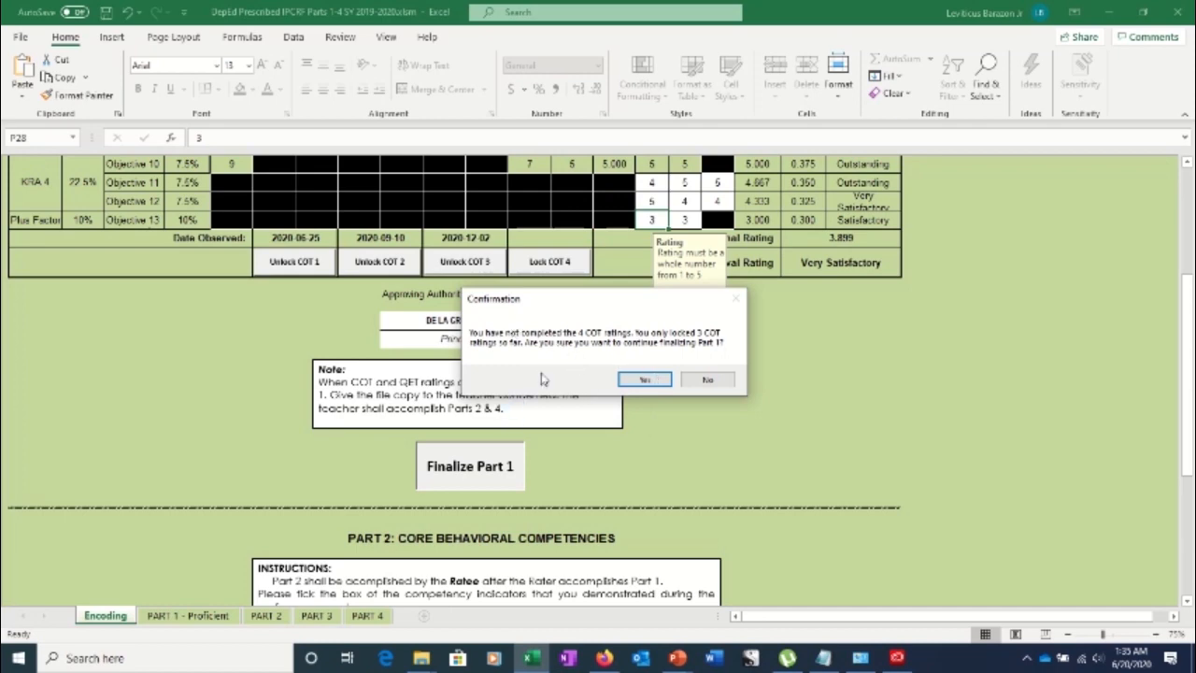
click(641, 380)
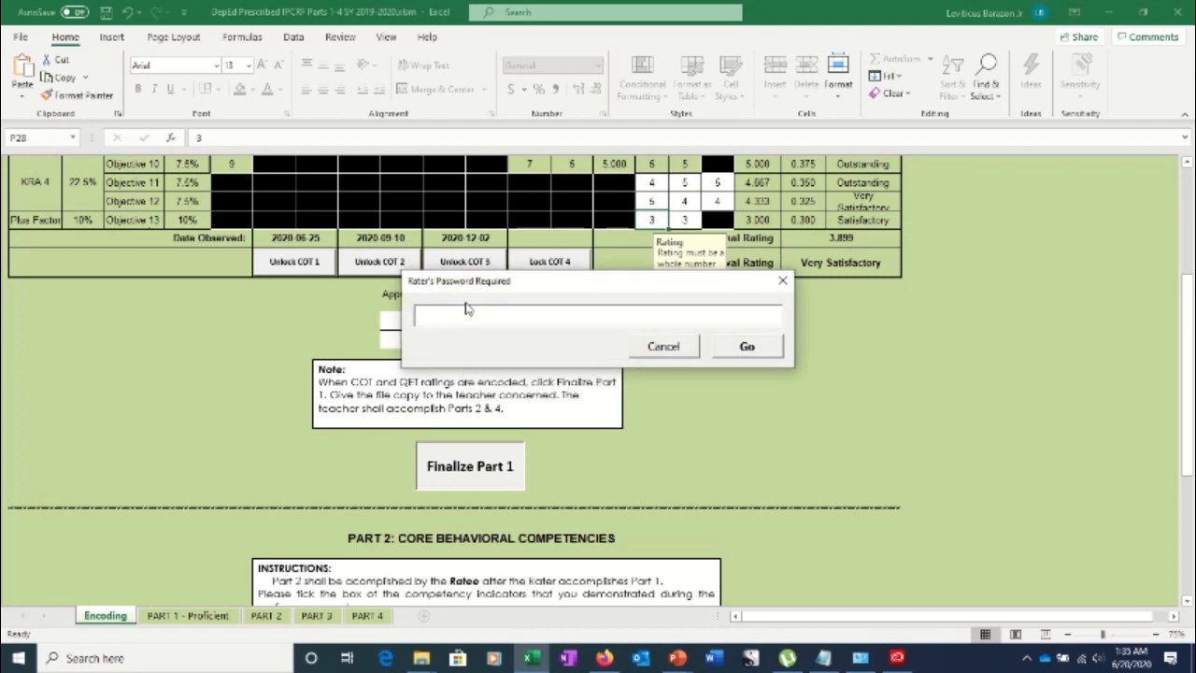
text(*******)
key(Tab)
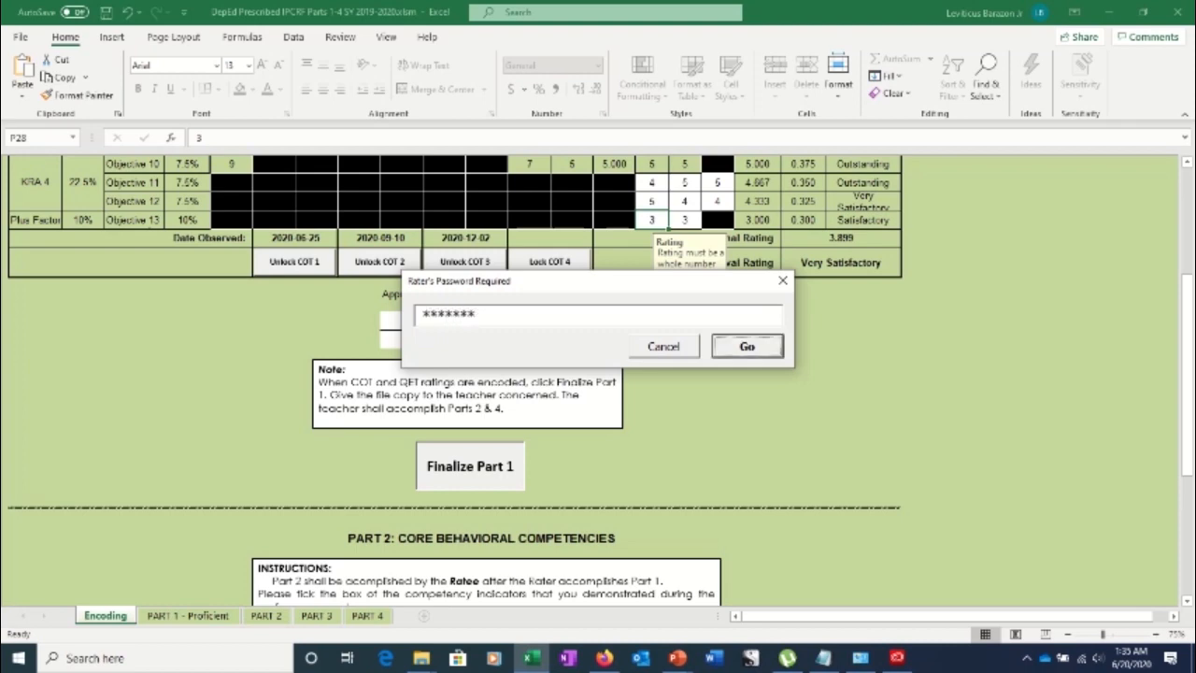
click(743, 349)
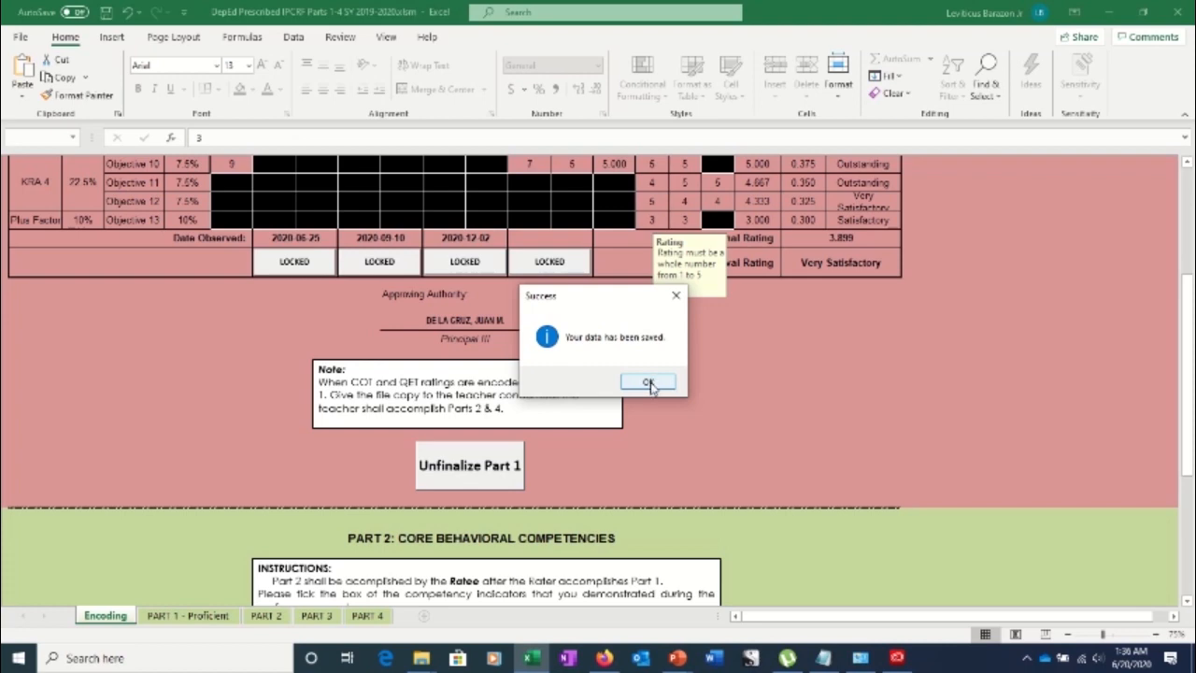
click(651, 384)
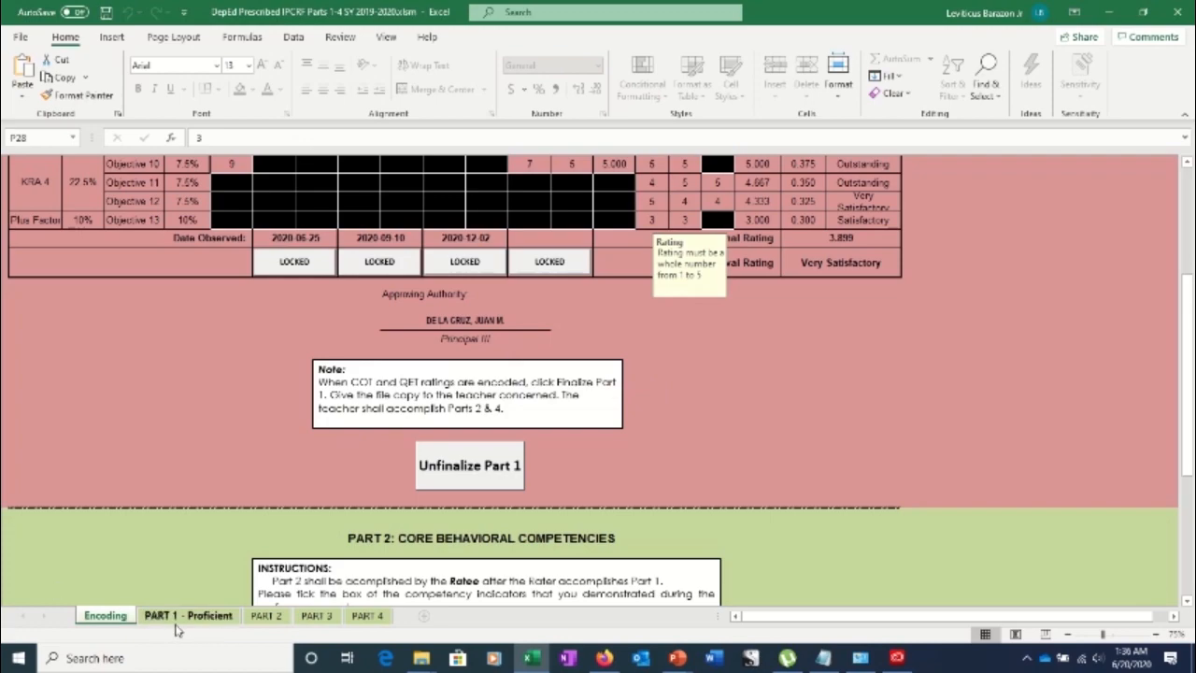
scroll(486, 339, up, 2)
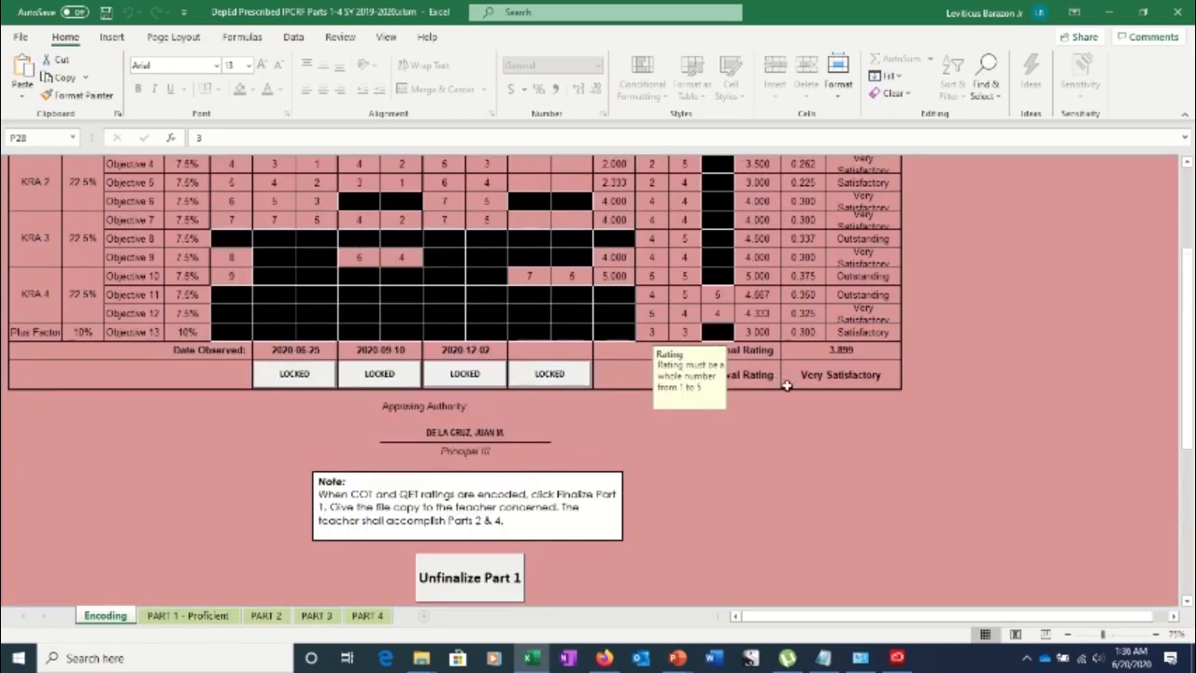
scroll(827, 425, down, 12)
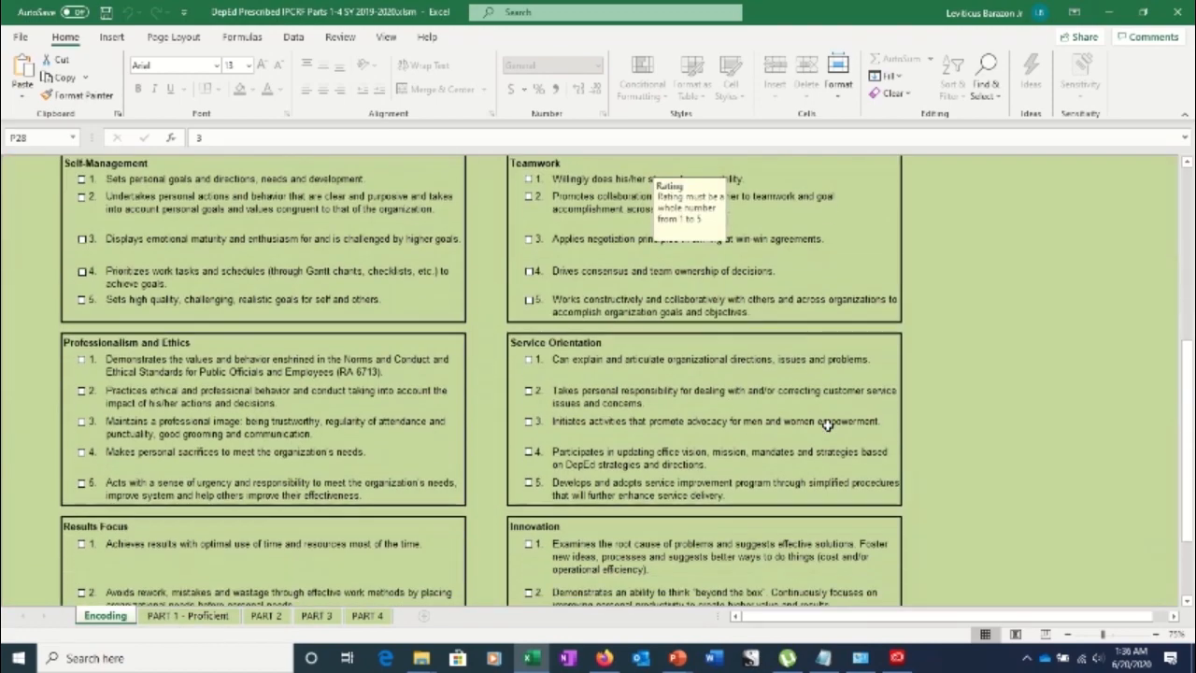
scroll(827, 425, up, 9)
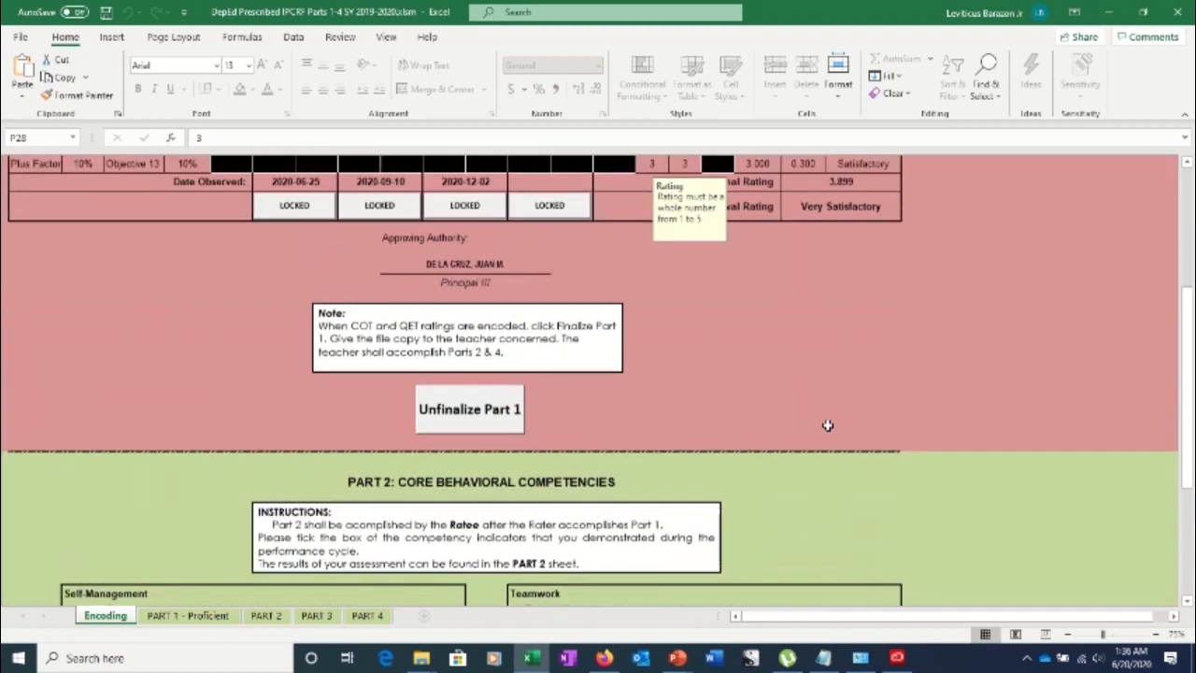
scroll(830, 411, down, 3)
scroll(832, 393, down, 6)
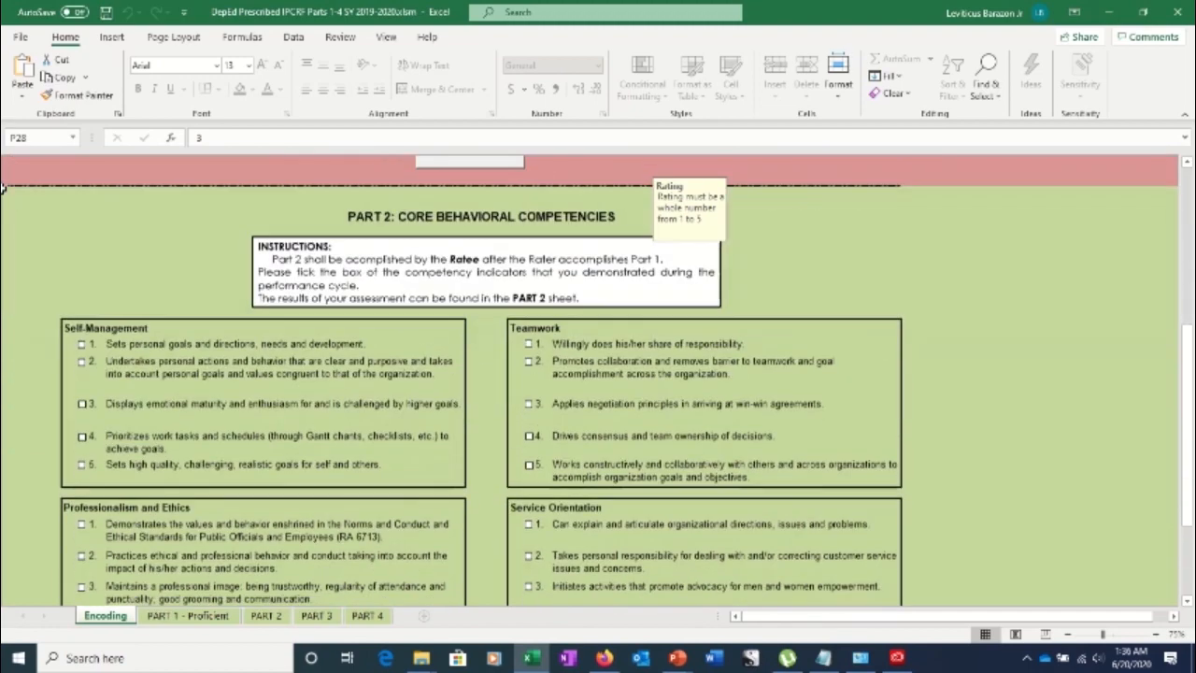
scroll(3, 188, down, 2)
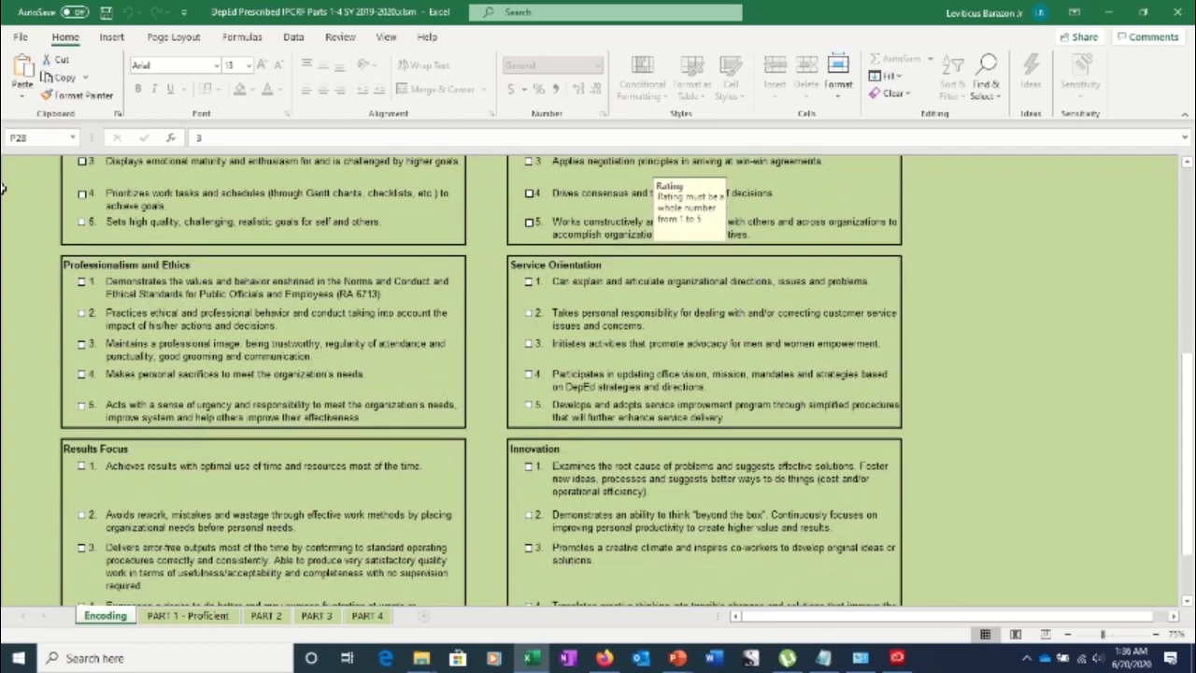
scroll(3, 188, up, 4)
scroll(3, 187, up, 3)
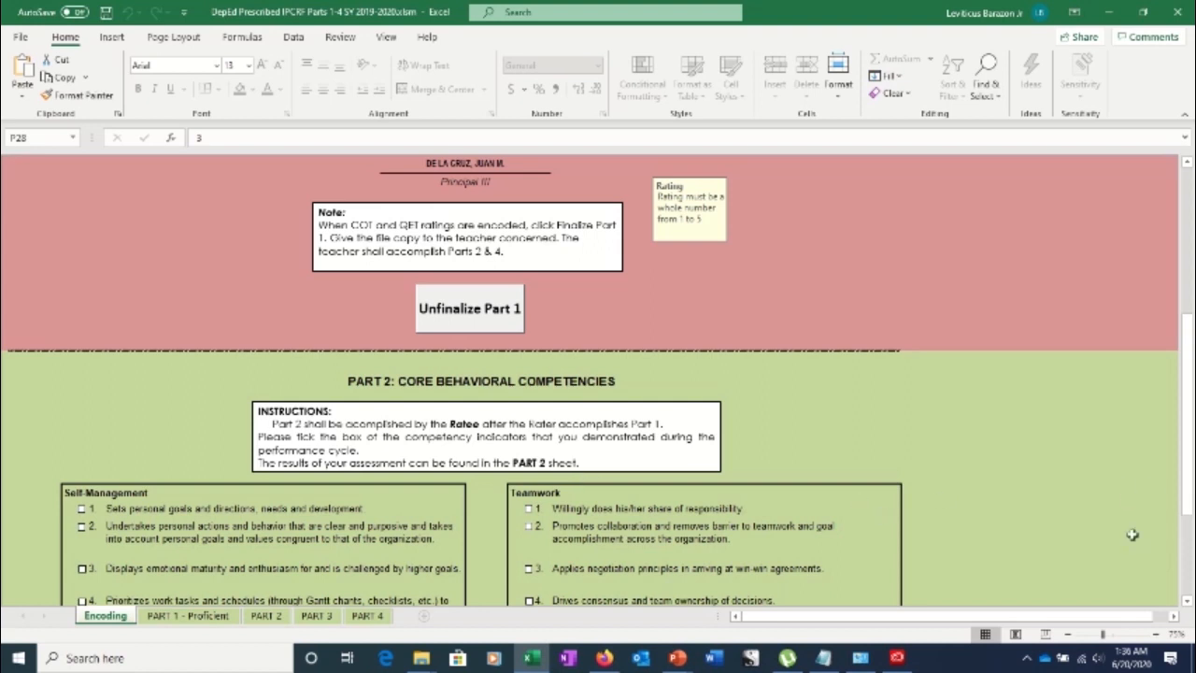
drag(1191, 437, 1191, 465)
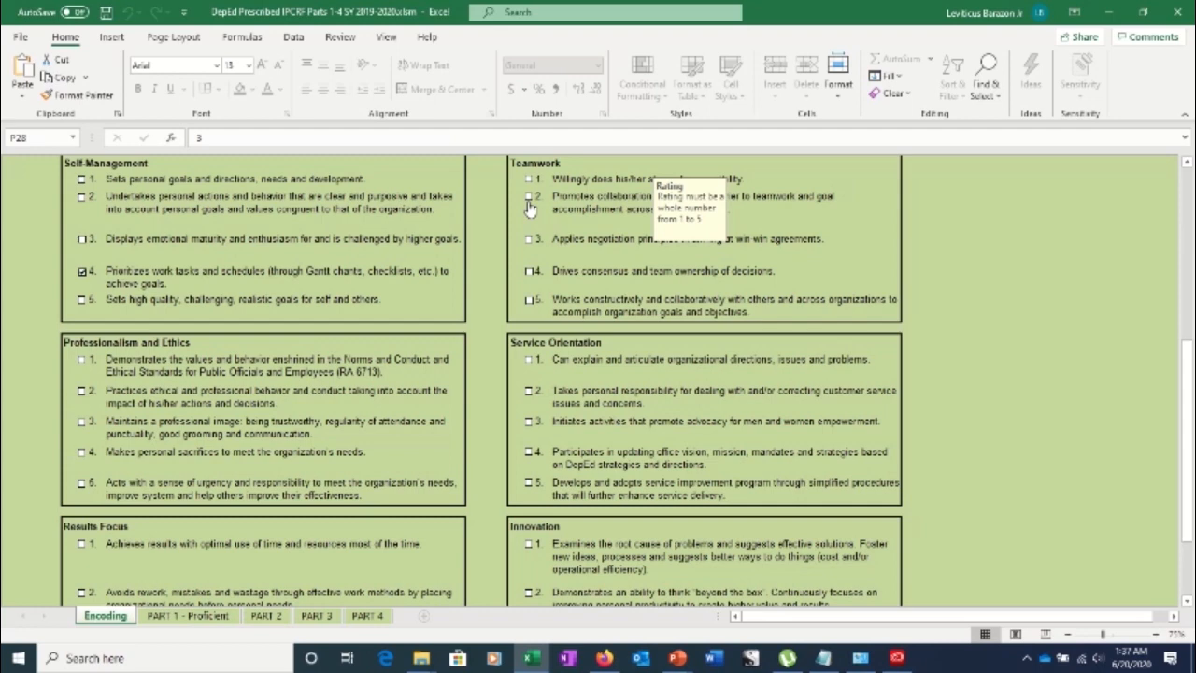
Tick Self-Management 1–2, Teamwork 2–3, Professionalism 3–4 and Service Orientation 4–5
click(82, 180)
click(82, 198)
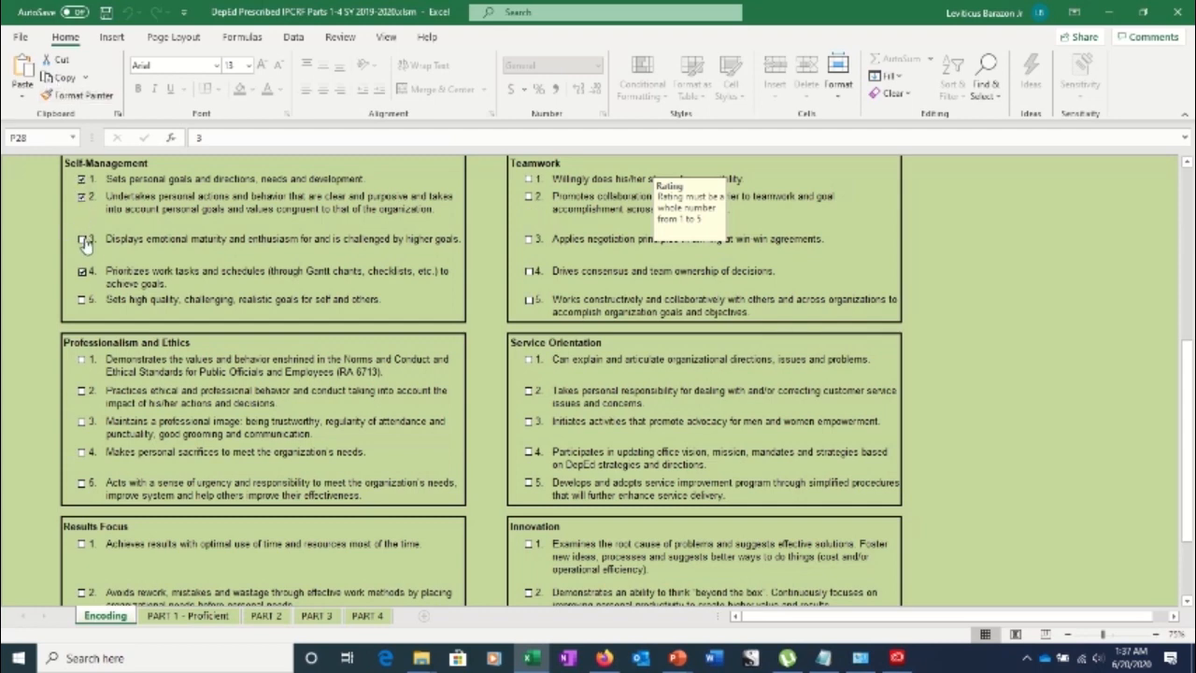
click(529, 240)
click(529, 197)
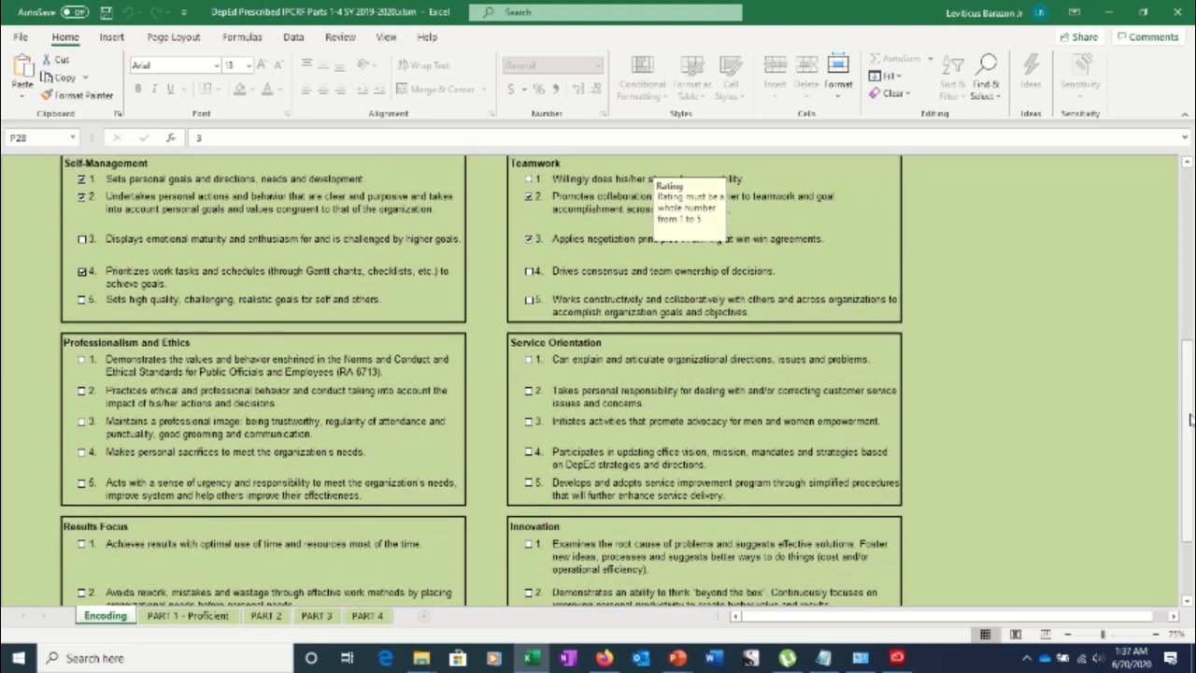
mouse_move(1191, 420)
mouse_down()
mouse_move(1191, 386)
mouse_move(1190, 417)
mouse_up()
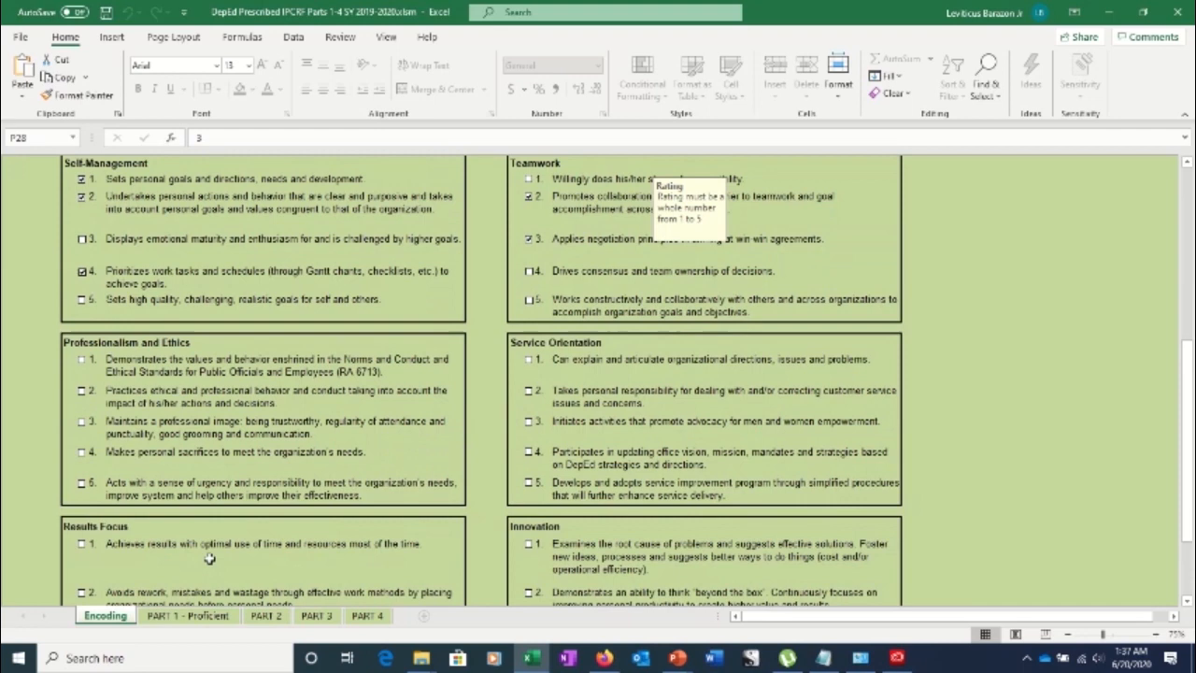
click(81, 423)
click(81, 452)
click(529, 463)
click(529, 483)
Tick indicators 4 and 5 under both Results Focus and Innovation
scroll(1178, 449, down, 5)
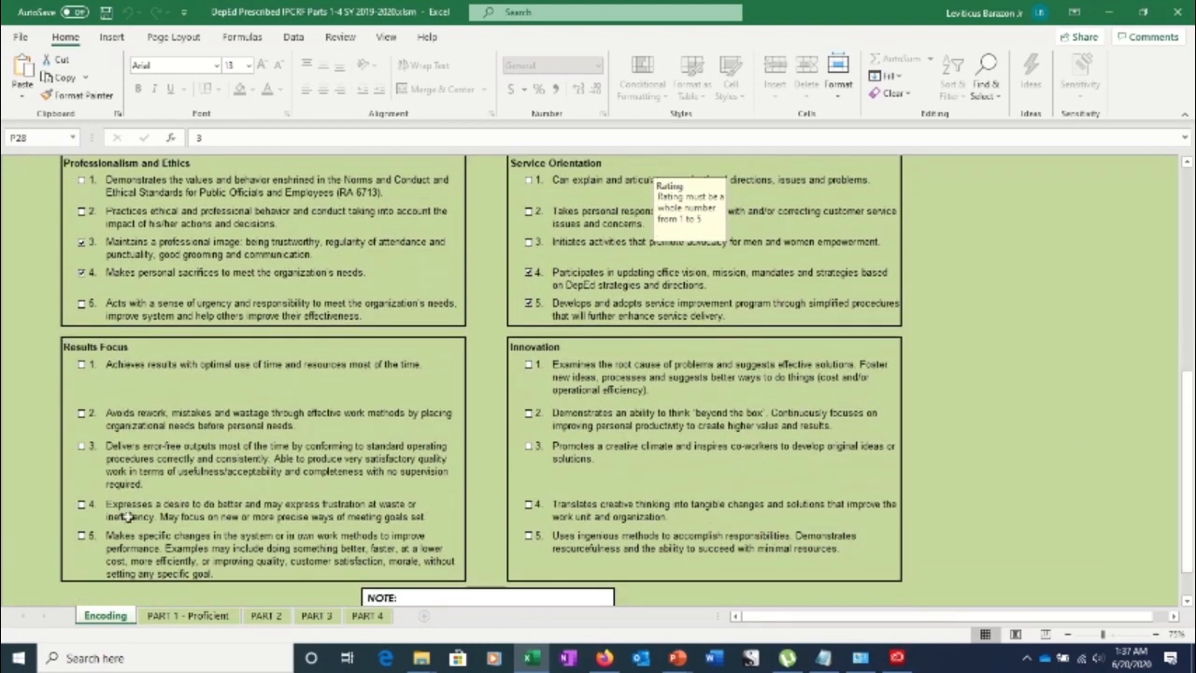
click(82, 505)
click(82, 537)
click(529, 505)
click(529, 537)
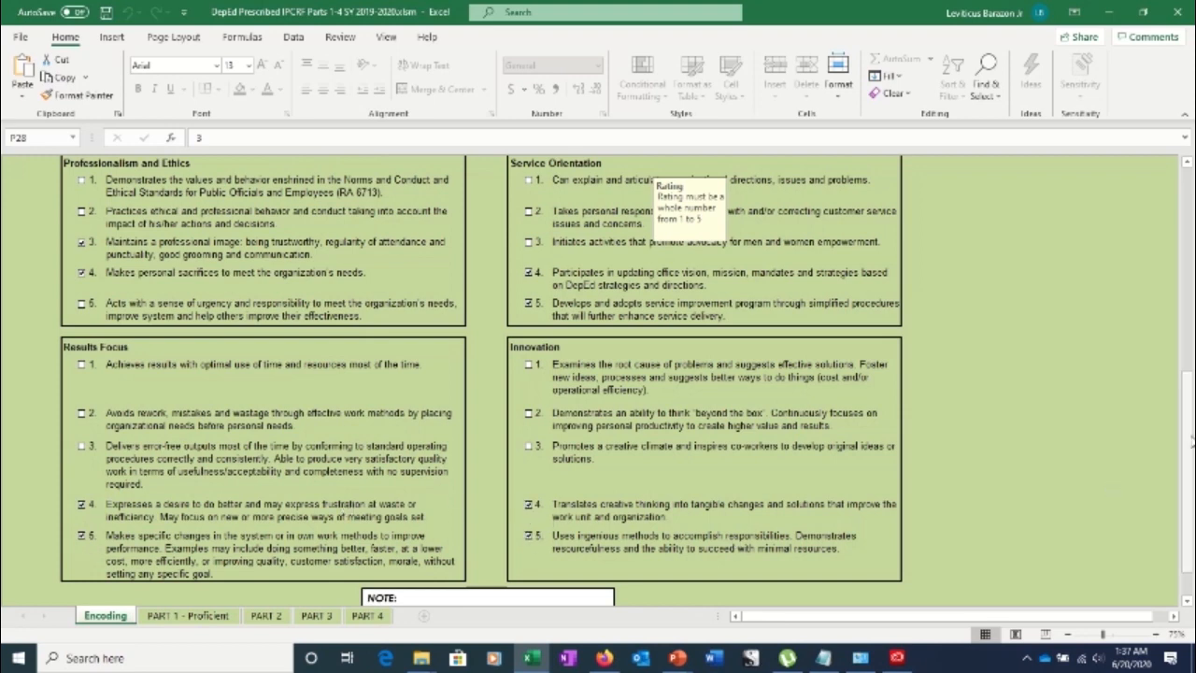
drag(1193, 441, 1188, 477)
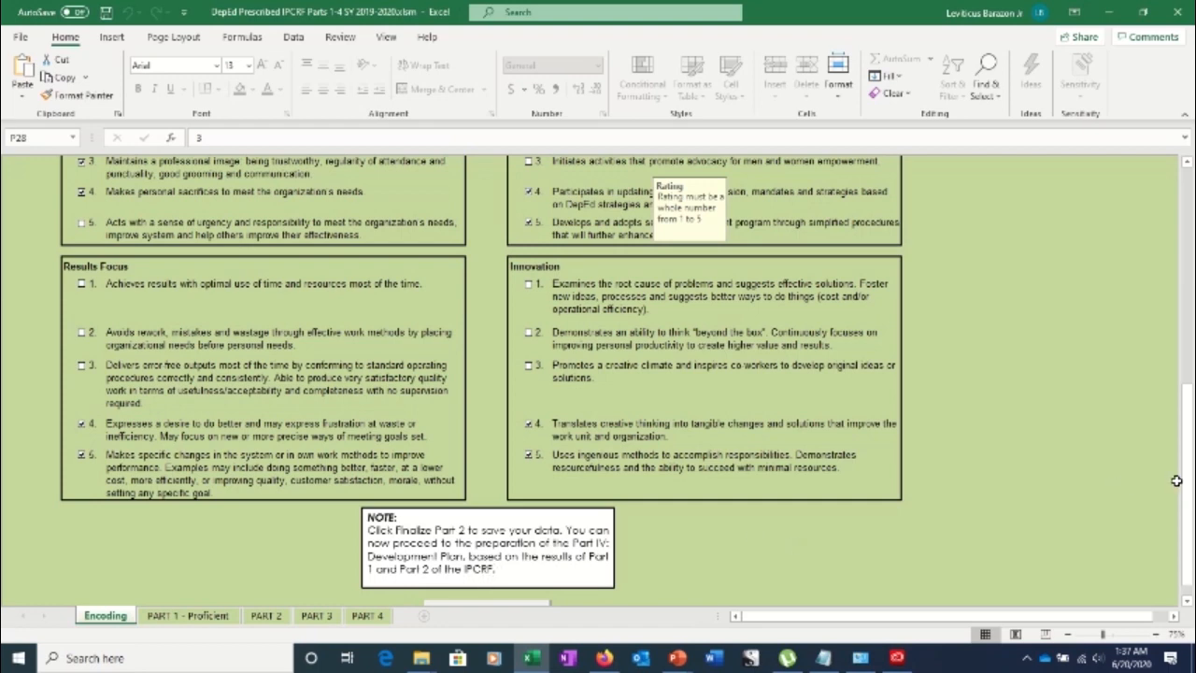
scroll(1191, 504, down, 1)
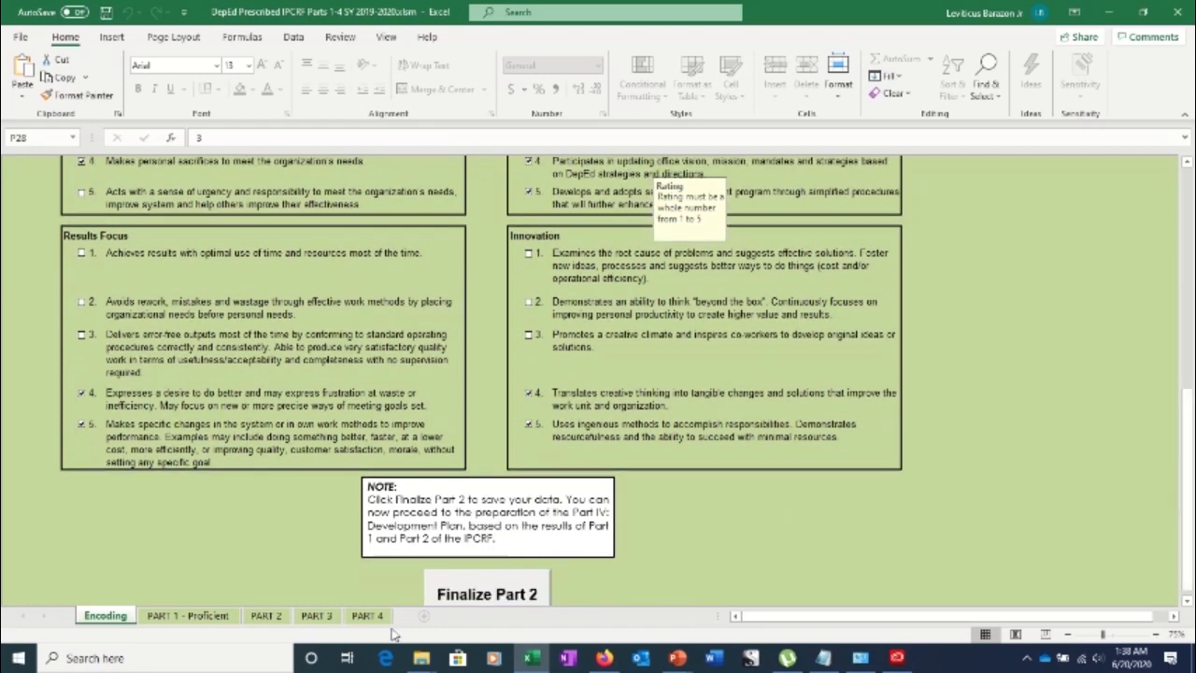
Finalize Part 2 with a new ratee password, then switch to the PART 1 - Proficient sheet
click(486, 595)
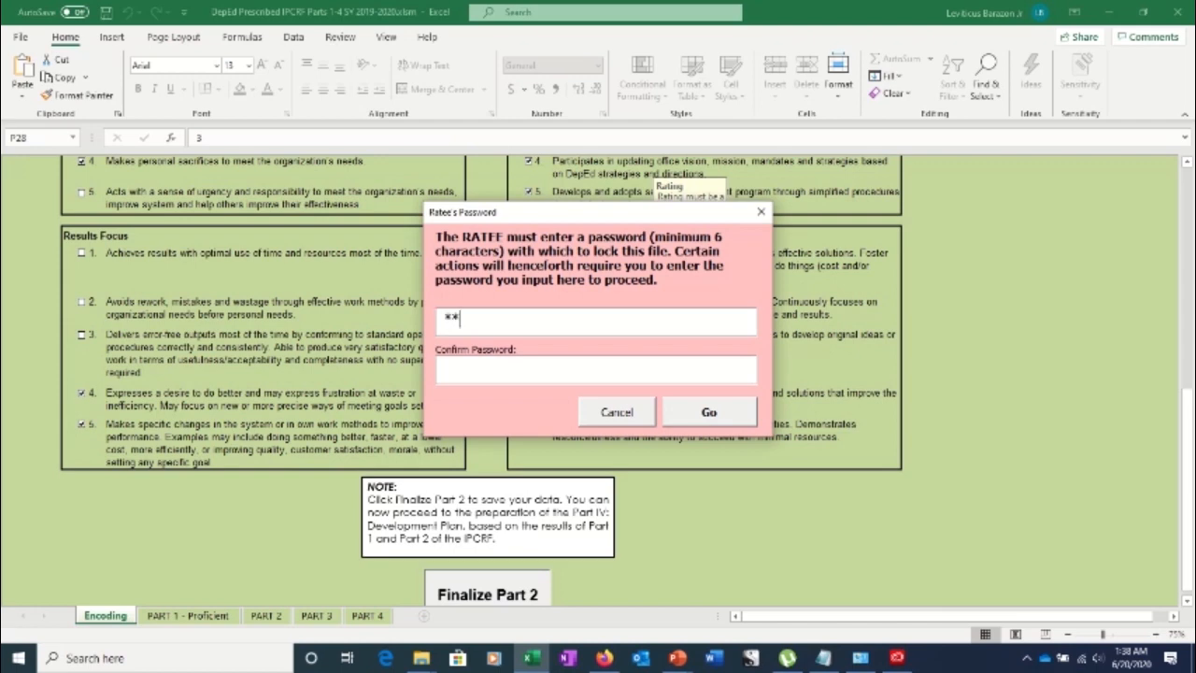
text(**)
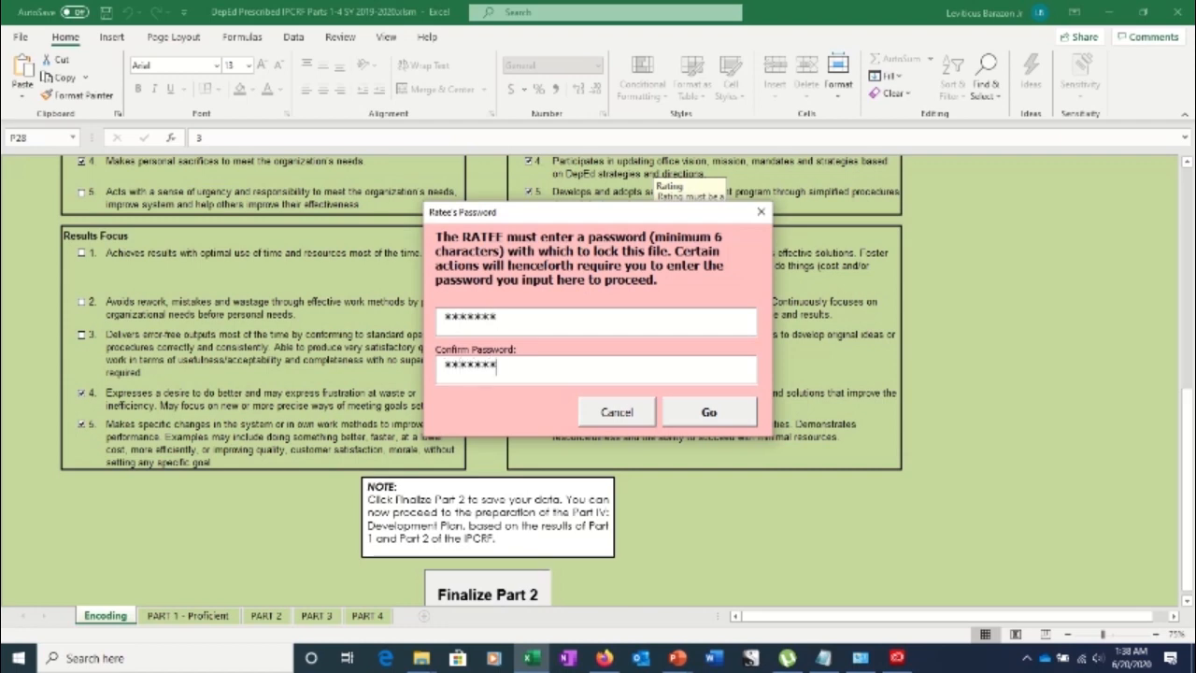
click(710, 412)
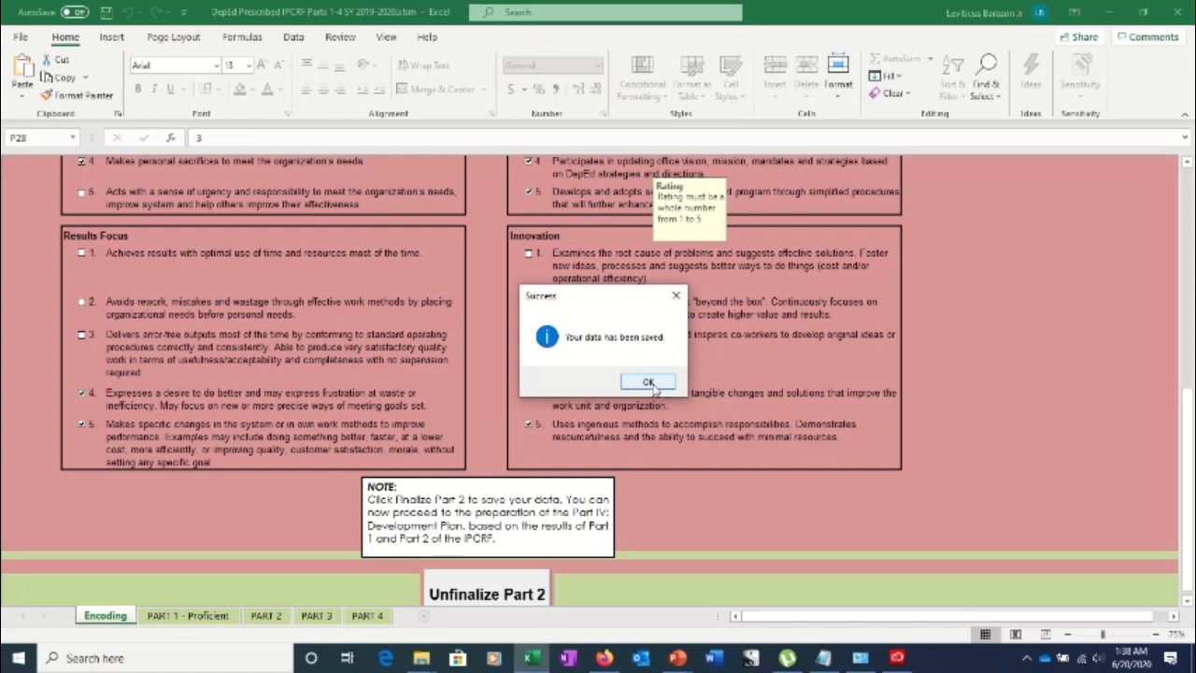
click(649, 383)
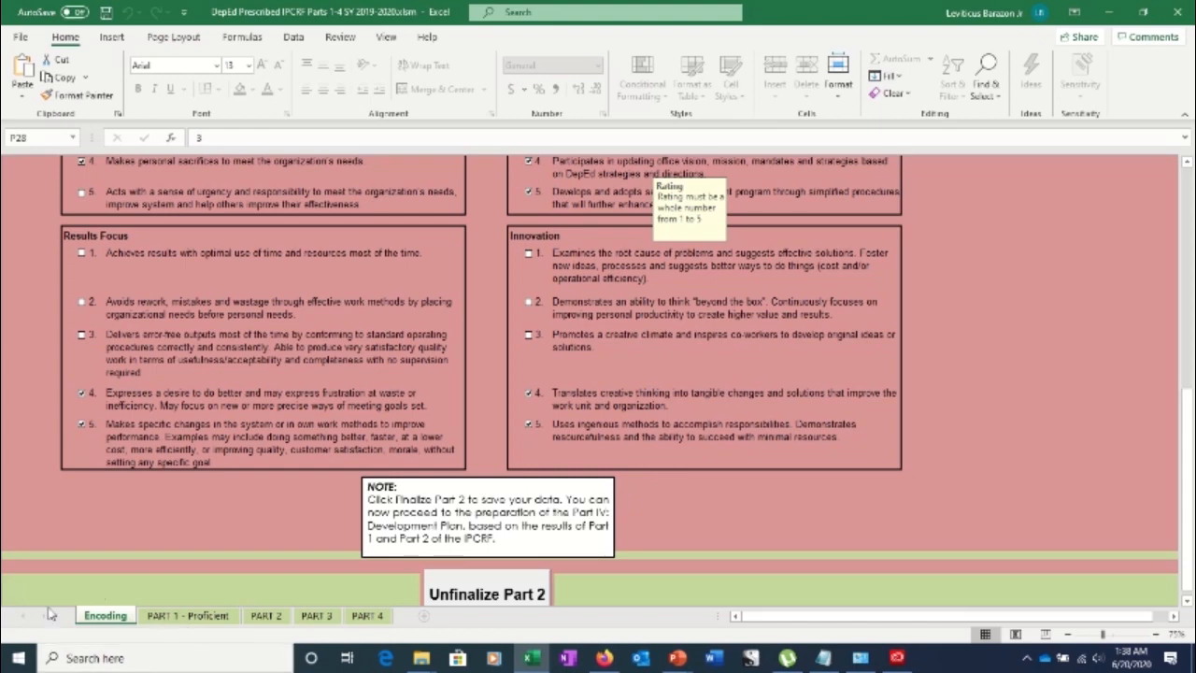
click(183, 616)
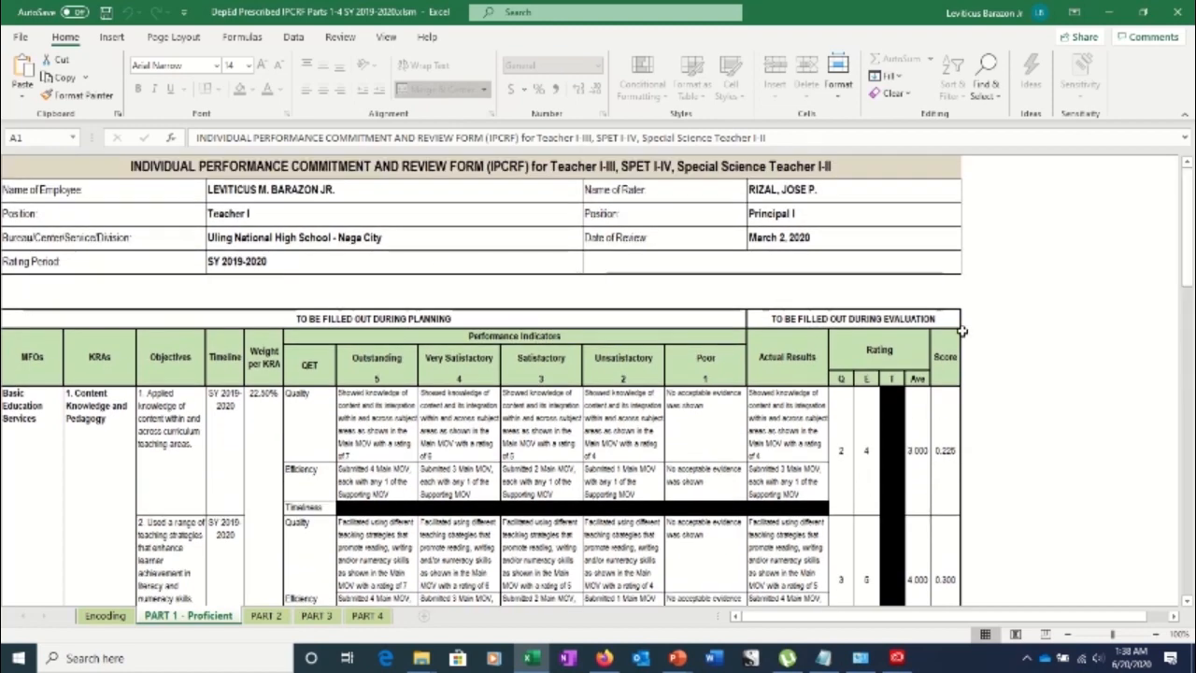
drag(1189, 251, 1189, 271)
drag(1194, 312, 863, 491)
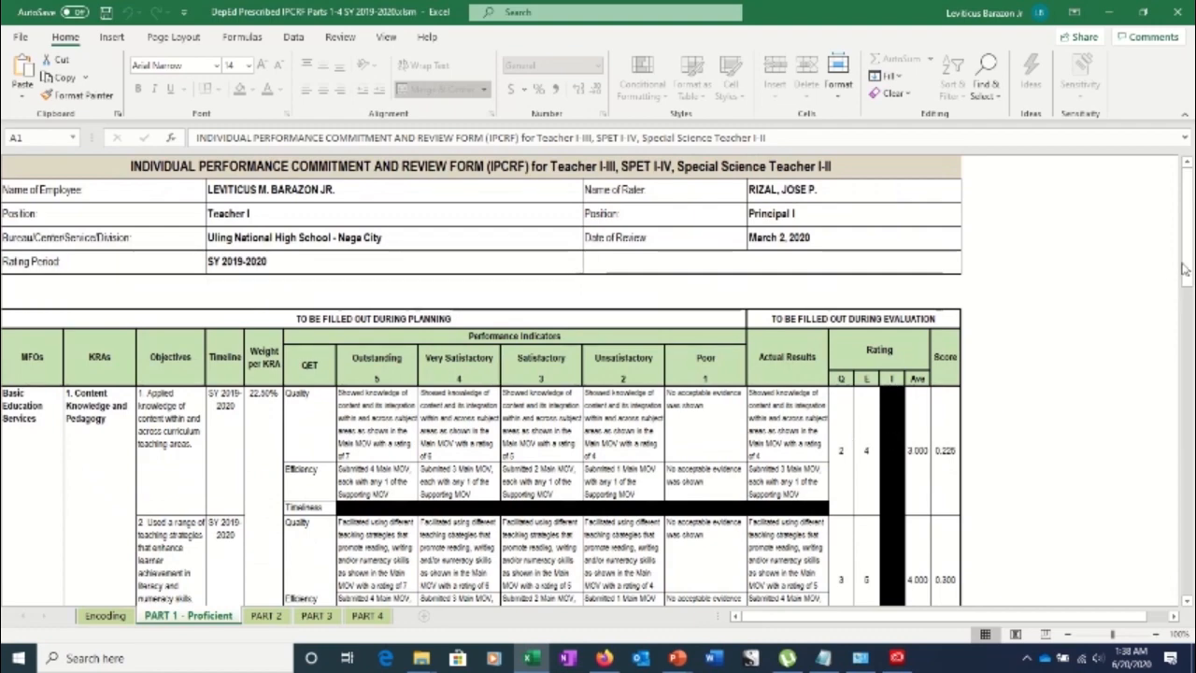
drag(1187, 281, 1178, 598)
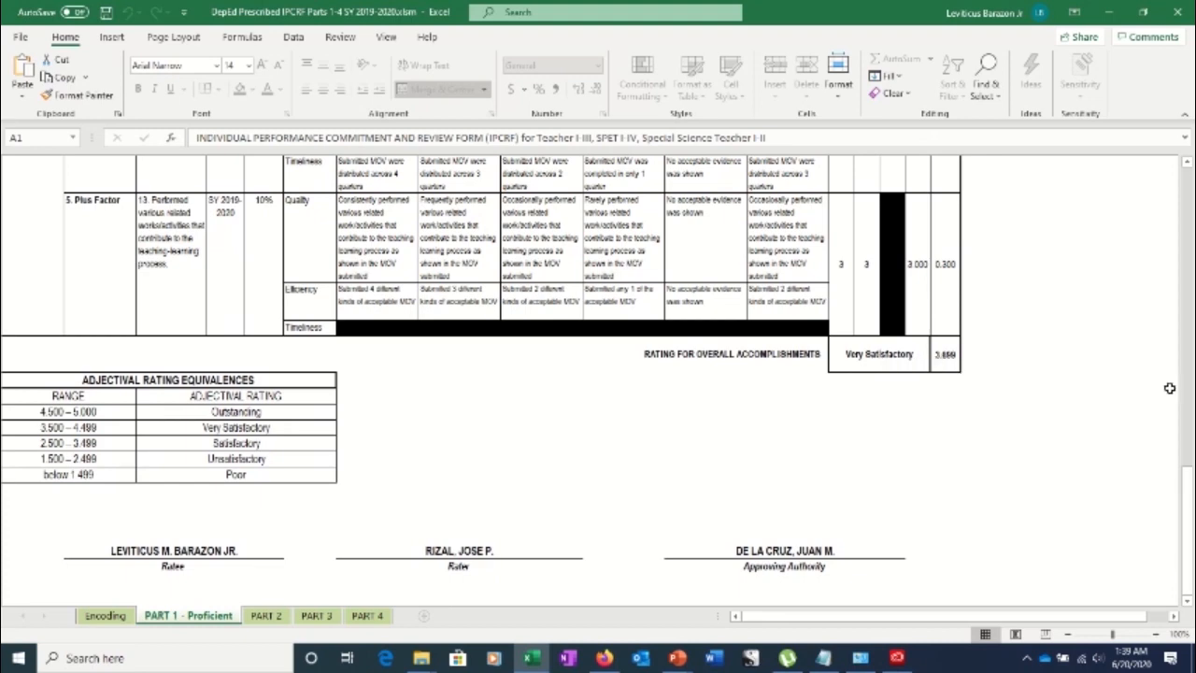
mouse_move(1189, 505)
mouse_down()
mouse_move(1189, 491)
mouse_move(1189, 501)
mouse_up()
drag(1189, 565, 1189, 280)
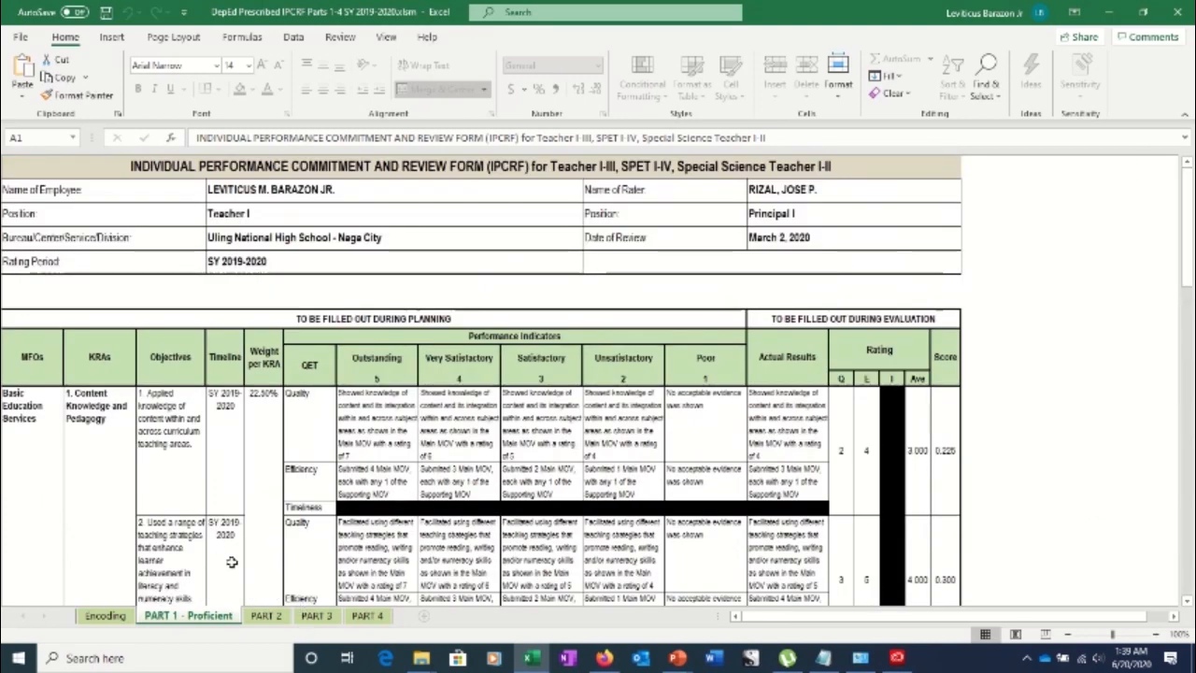
Review PART 2 competency counts, then scroll PART 3 to the 3.899 Very Satisfactory final rating
click(265, 616)
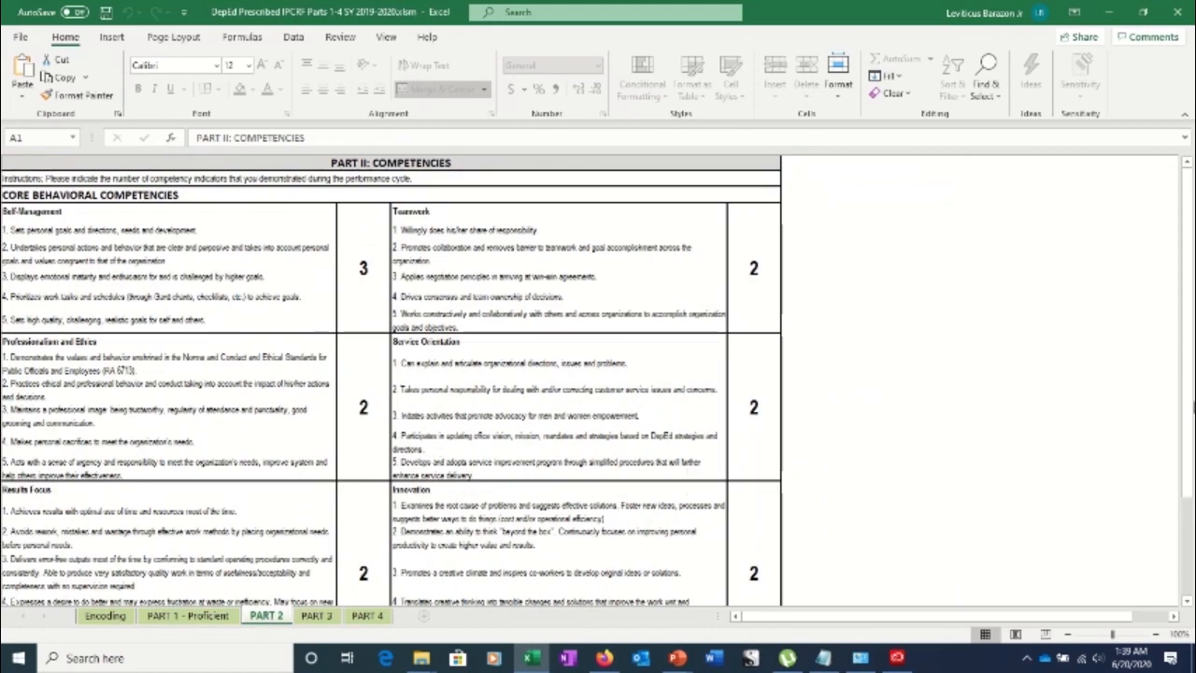
drag(1189, 400, 1142, 617)
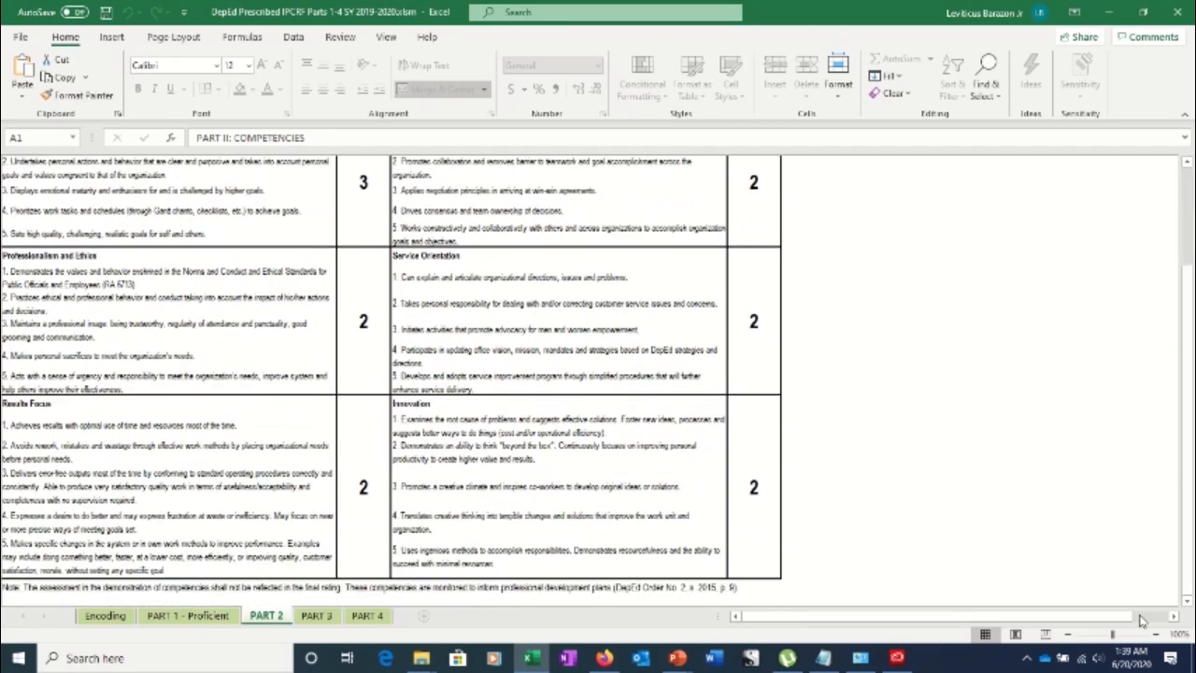
click(316, 616)
mouse_move(1188, 344)
mouse_down()
mouse_move(1182, 504)
mouse_move(1181, 402)
mouse_move(1177, 440)
mouse_up()
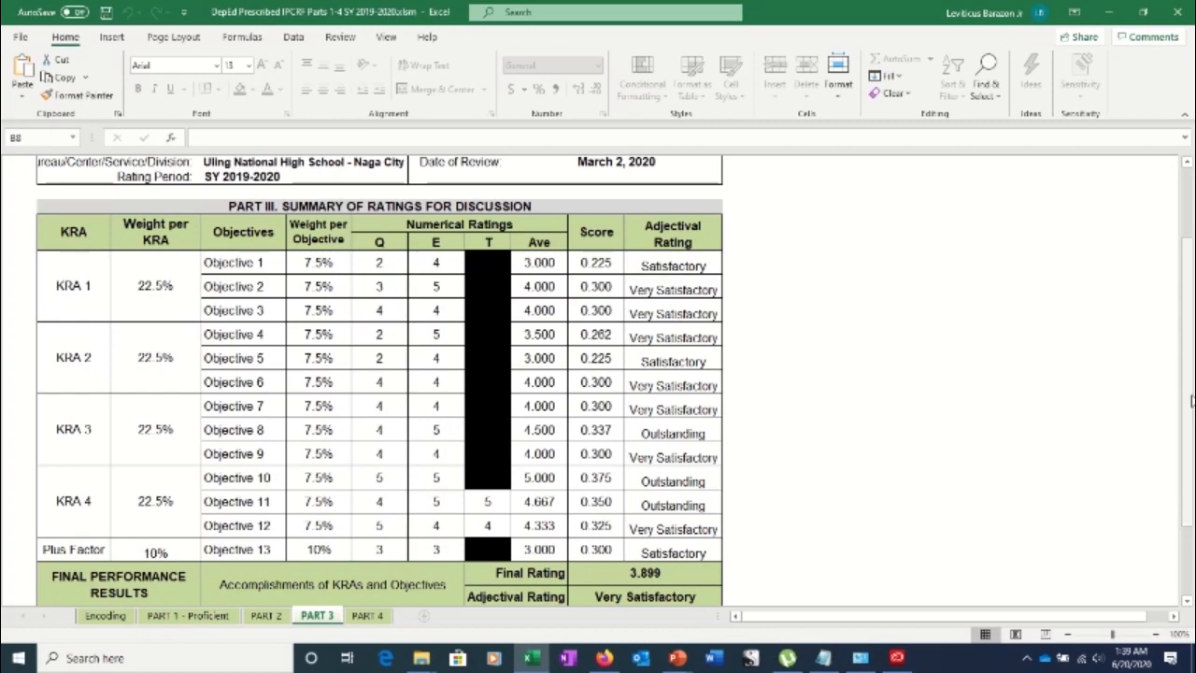
drag(1190, 400, 1176, 539)
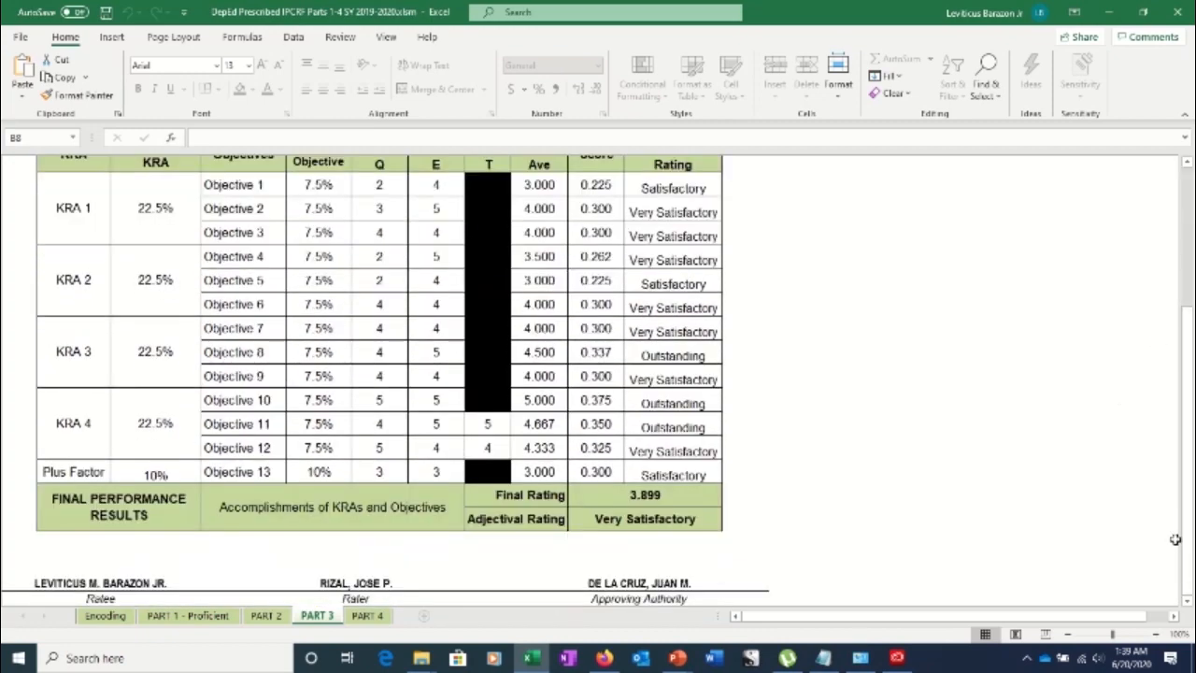
Go to PART 4 and inspect the blank Strengths through Resources Needed cells, A7 to F8
click(367, 616)
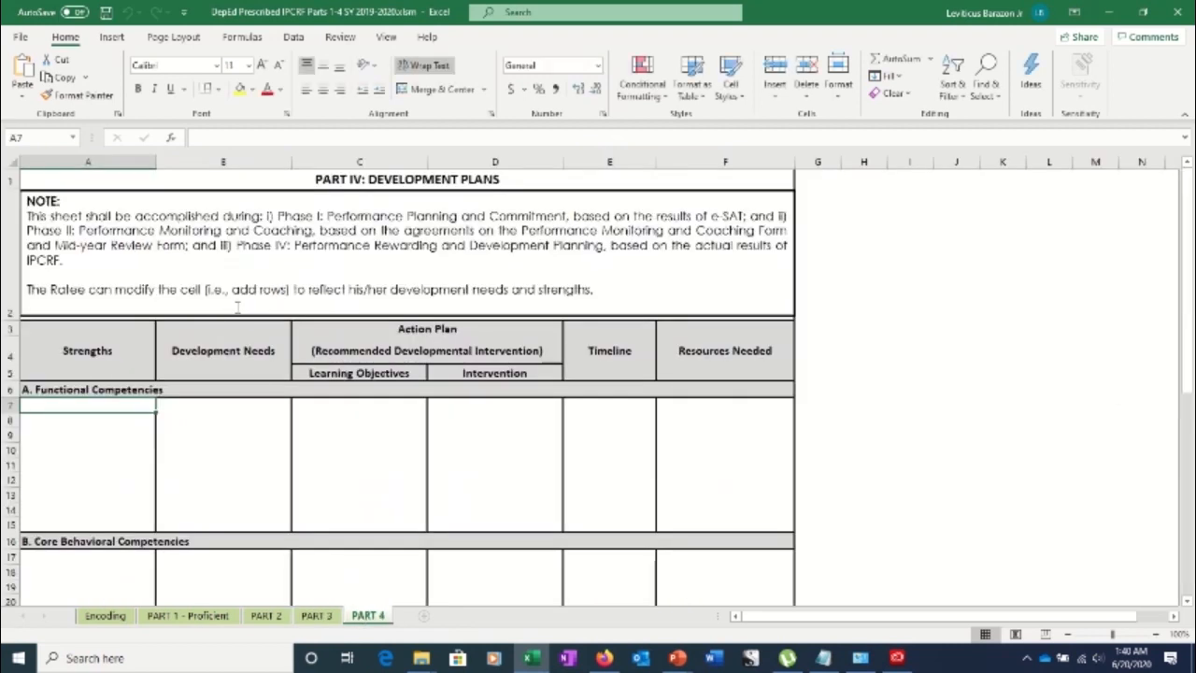
click(106, 437)
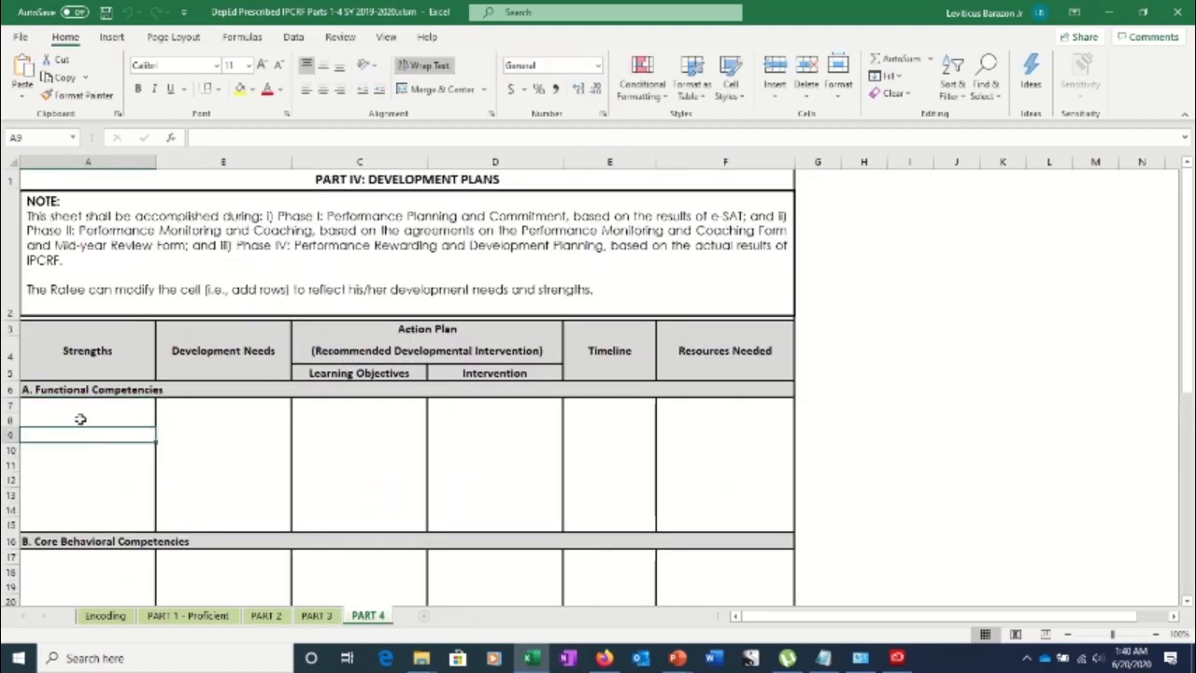
click(80, 418)
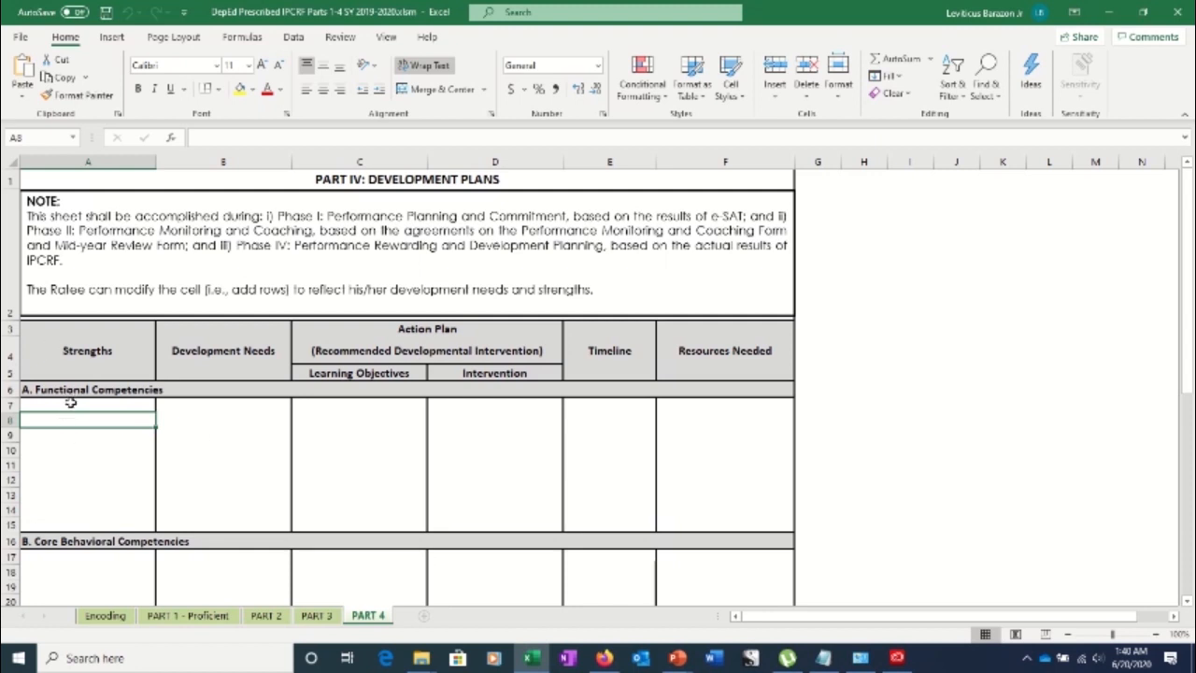
drag(69, 451, 69, 436)
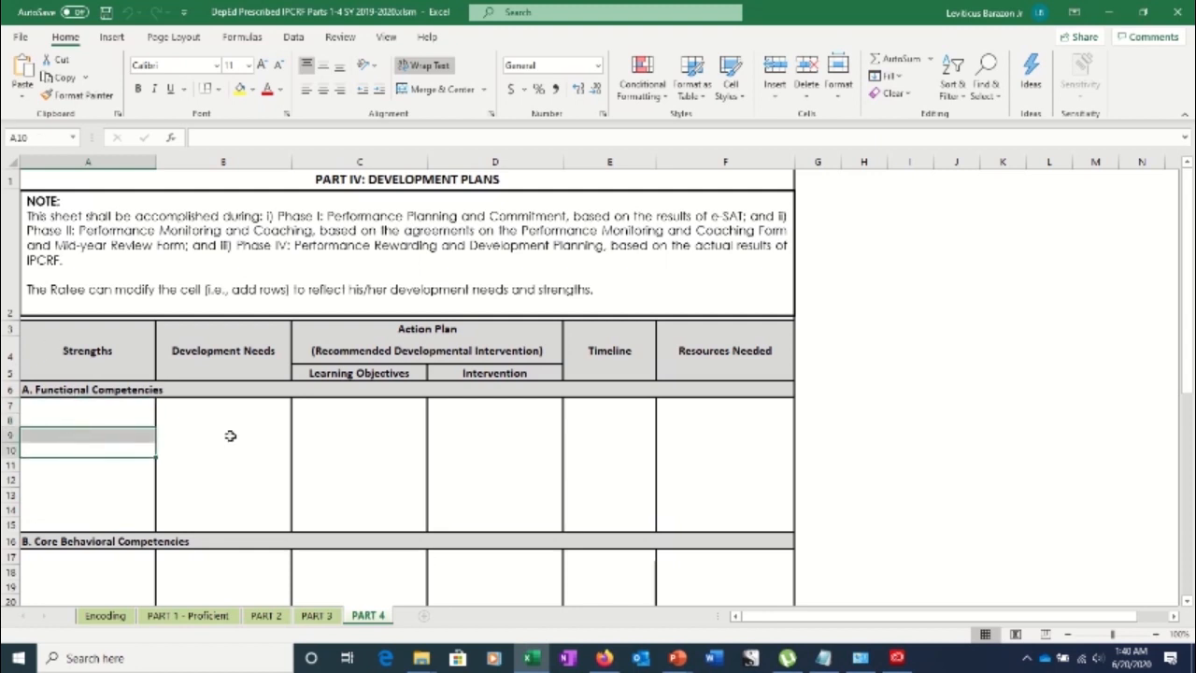
drag(210, 402, 238, 478)
click(326, 408)
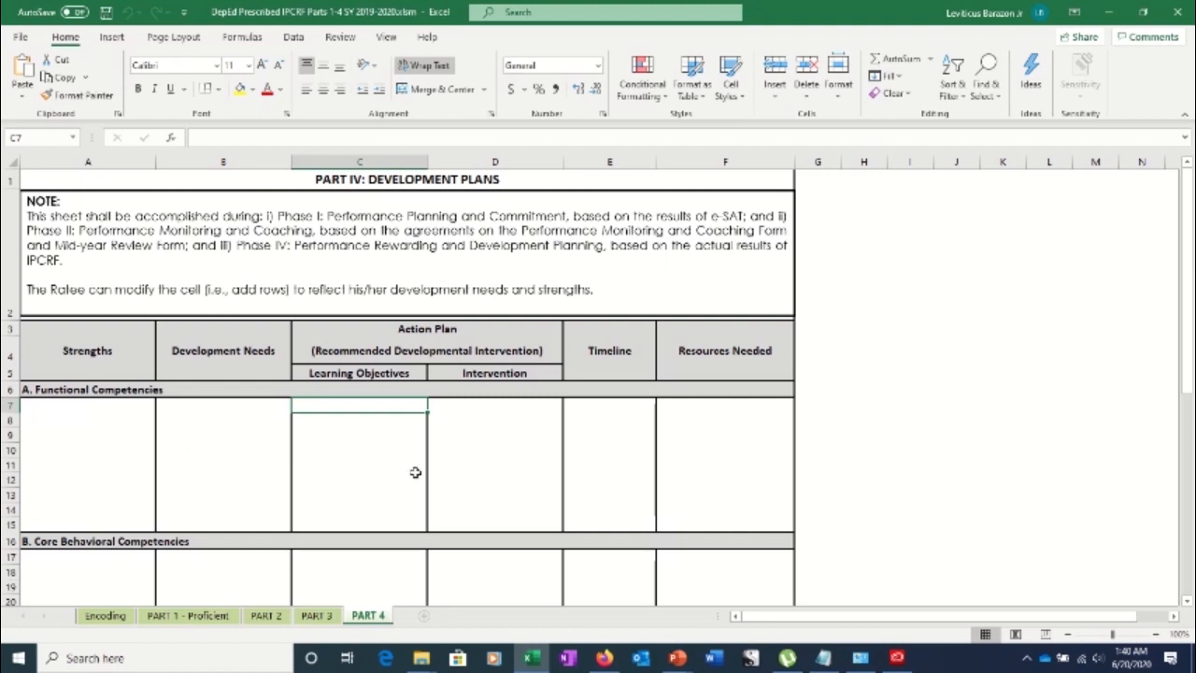
click(476, 418)
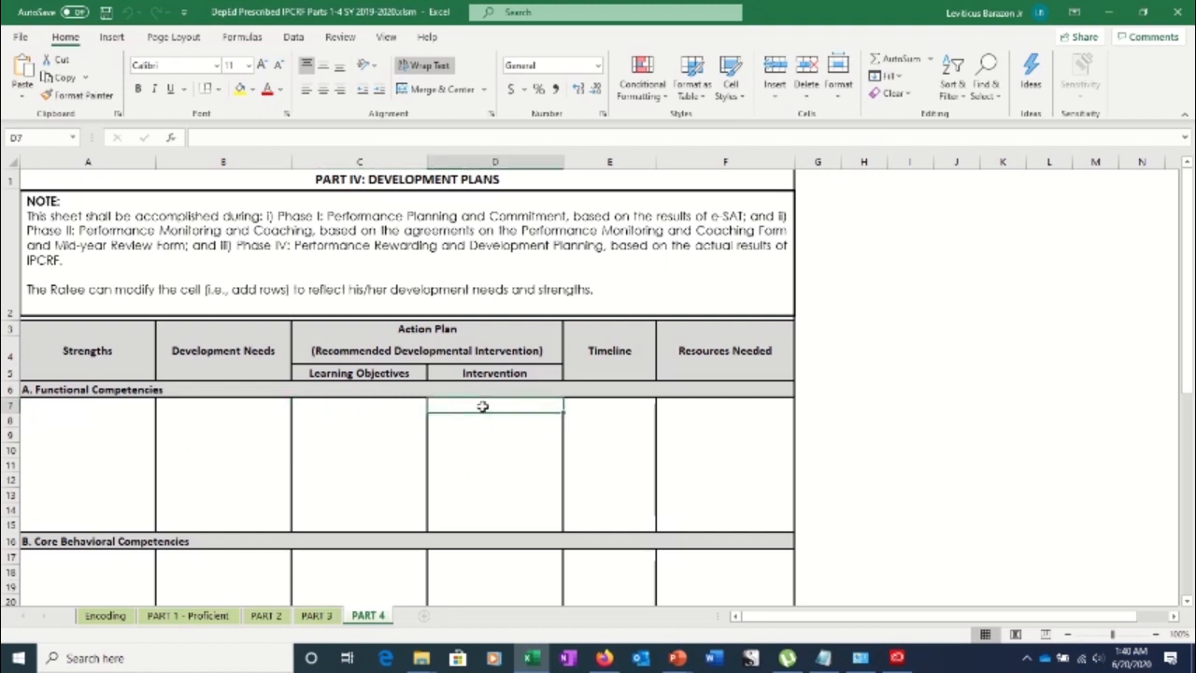
click(582, 408)
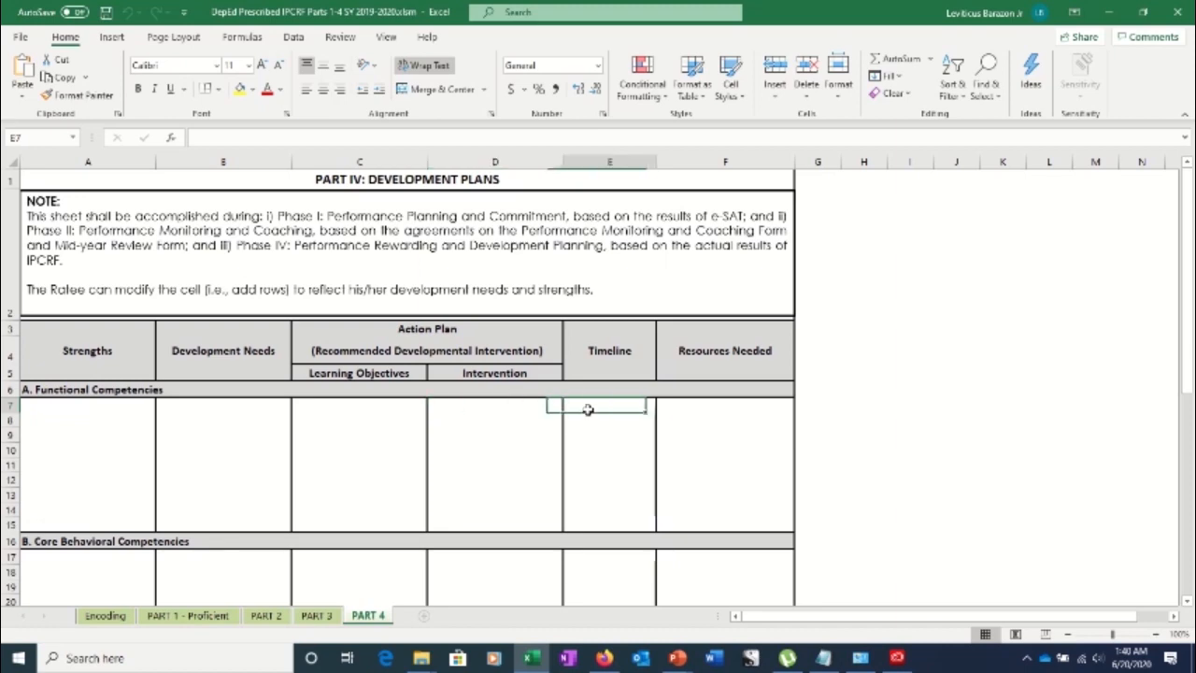
click(751, 416)
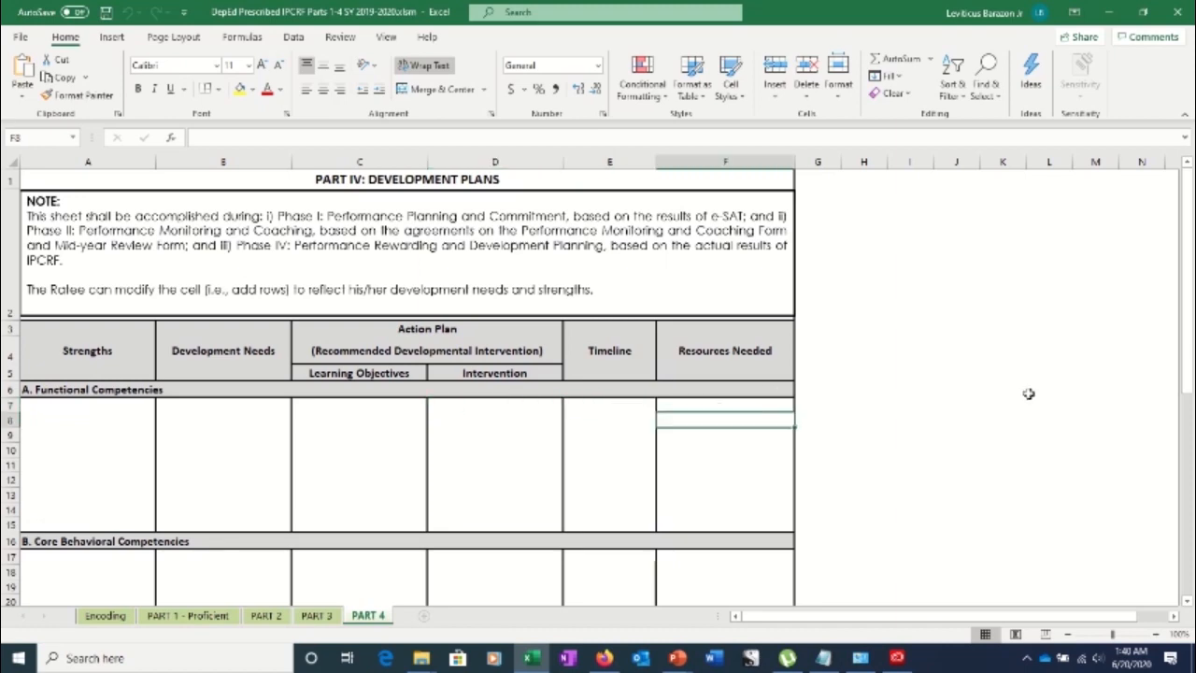
drag(1187, 327, 1175, 380)
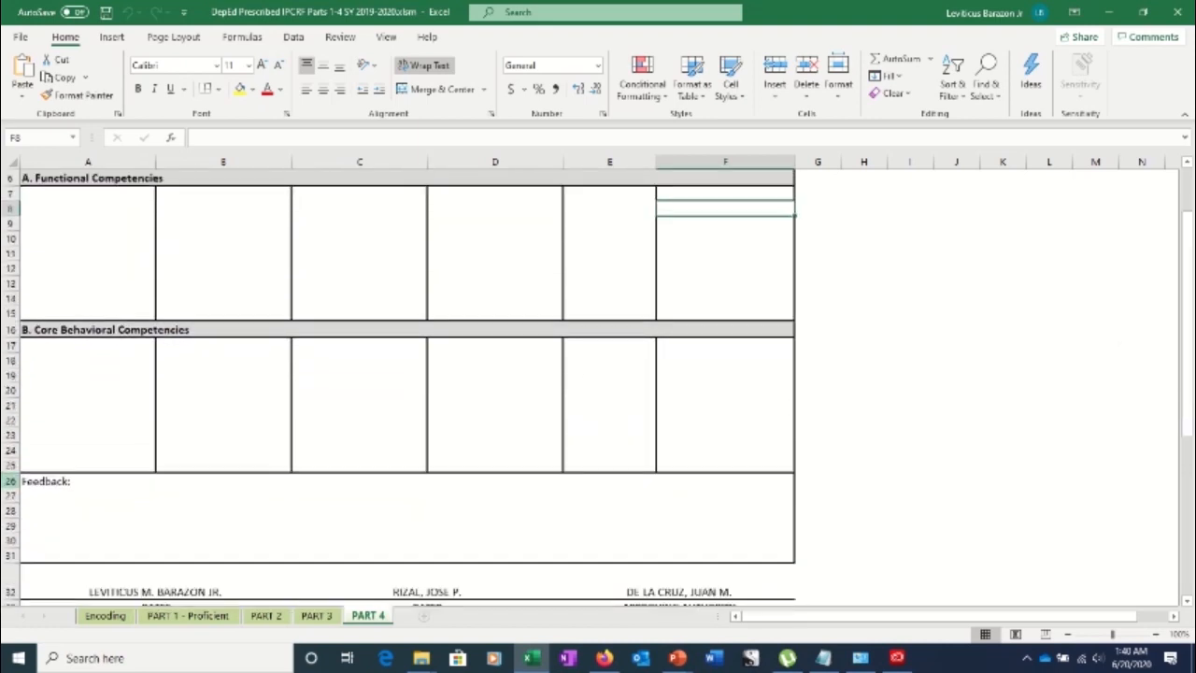
Look over the PART 2 competencies sheet, then return to the PART 4 development plans
click(264, 619)
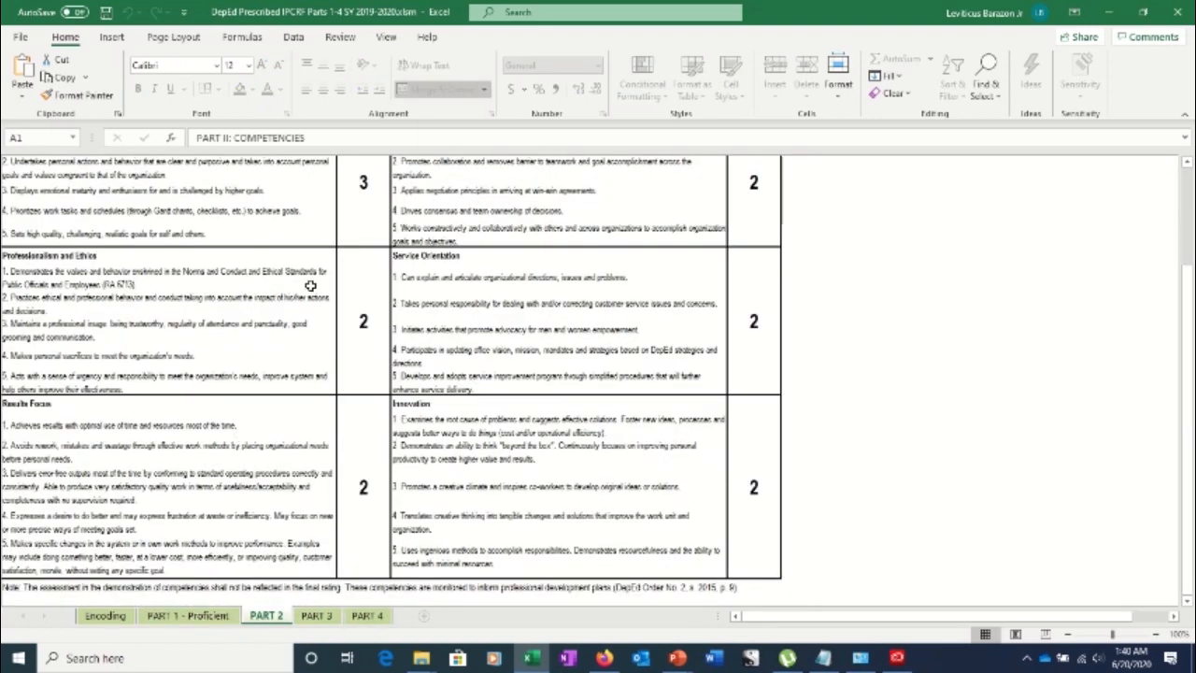
drag(1190, 421, 1185, 372)
click(369, 617)
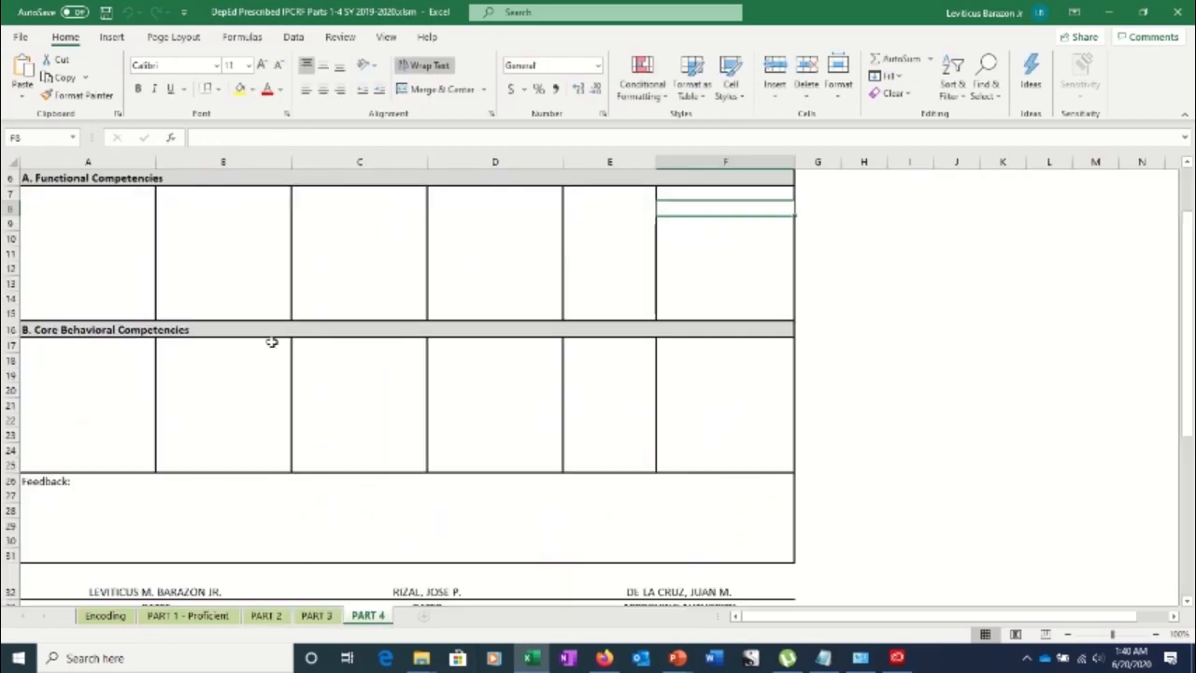
drag(1192, 387, 1188, 505)
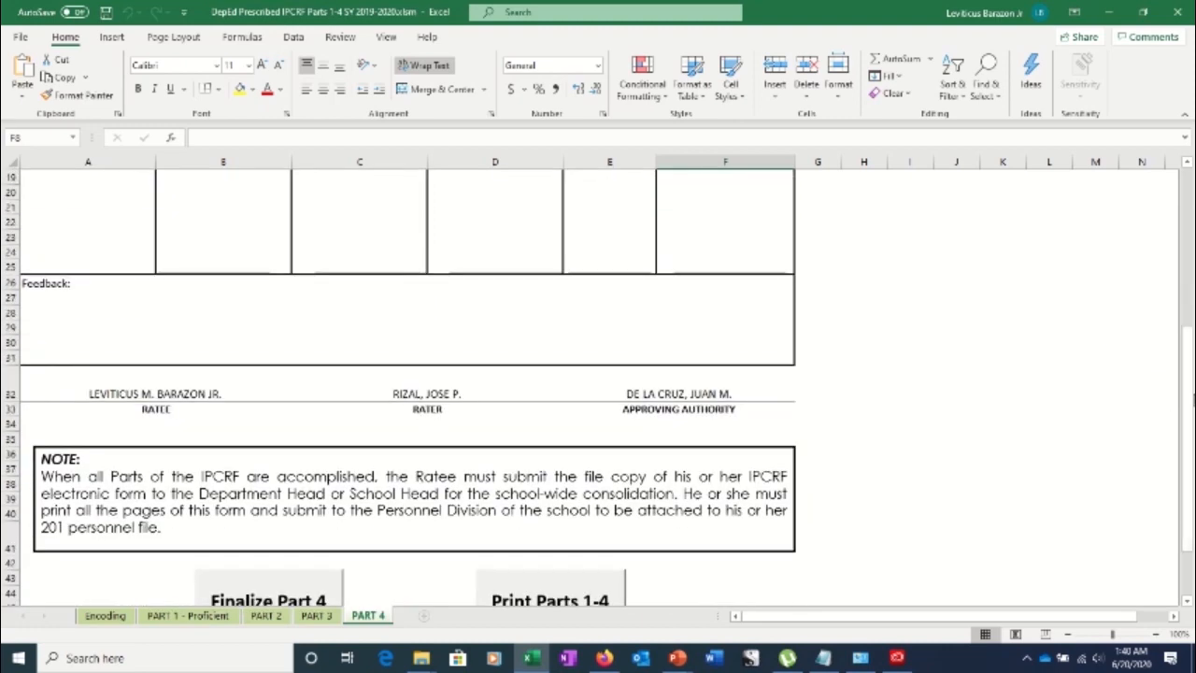
drag(1192, 426, 1190, 464)
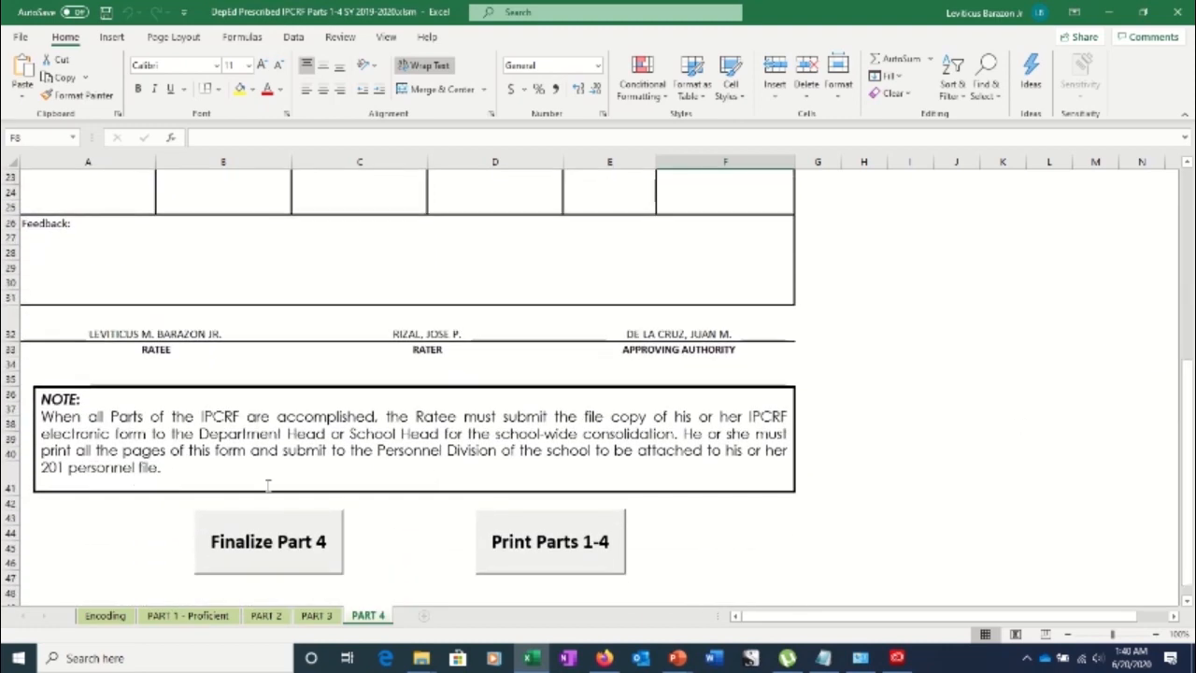
Finalize Part 4 with the ratee's password and dismiss the confirmation
click(258, 553)
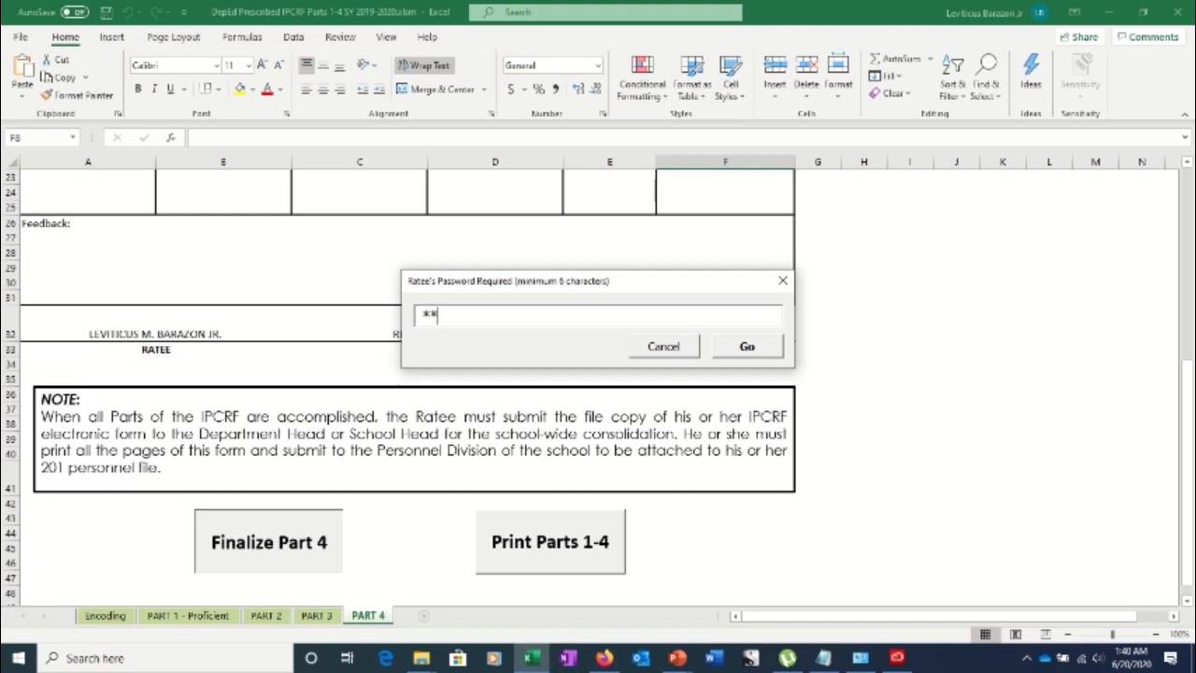
text(*)
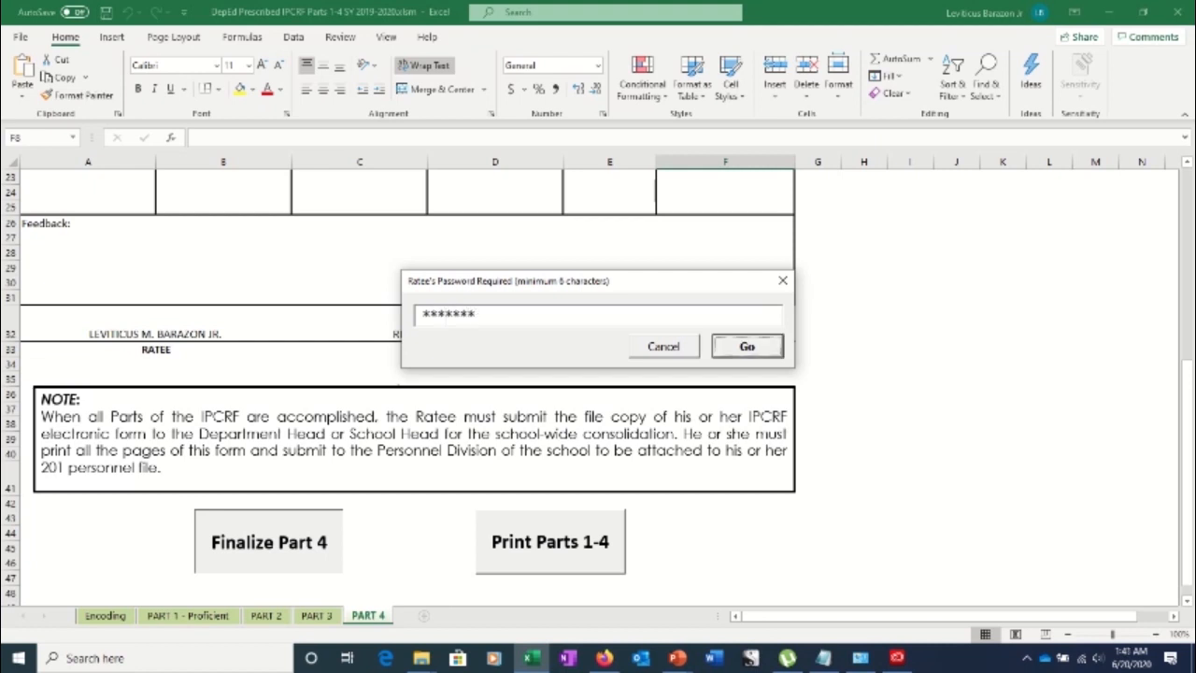
key(Return)
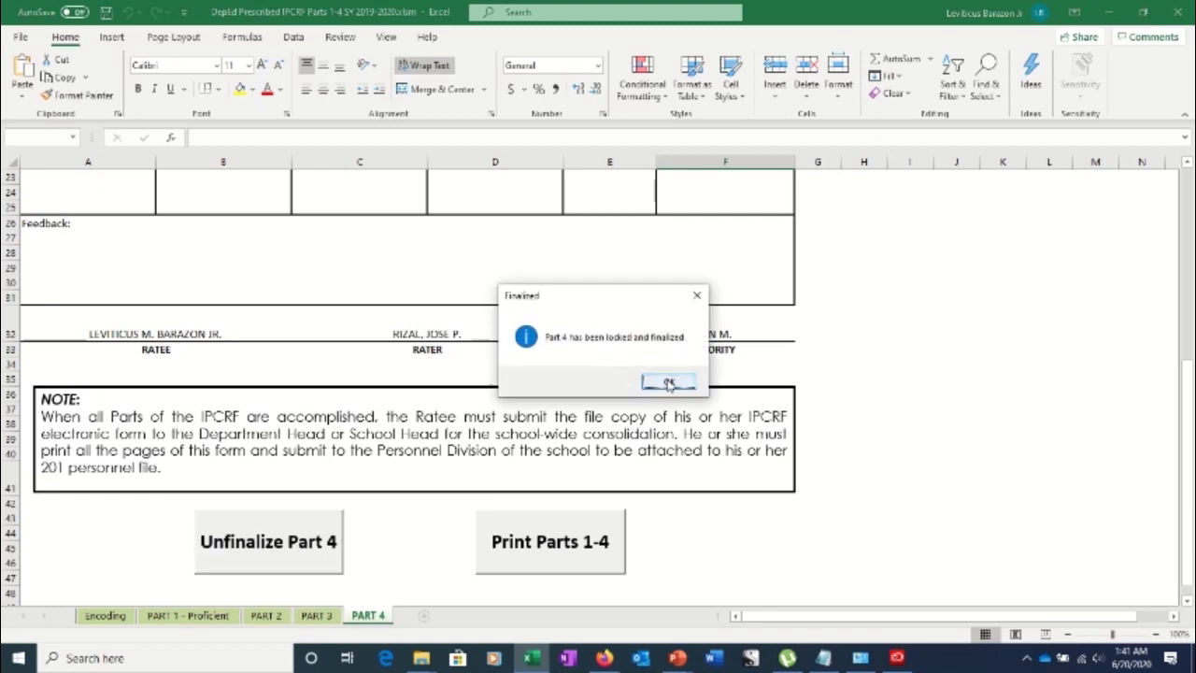
click(669, 383)
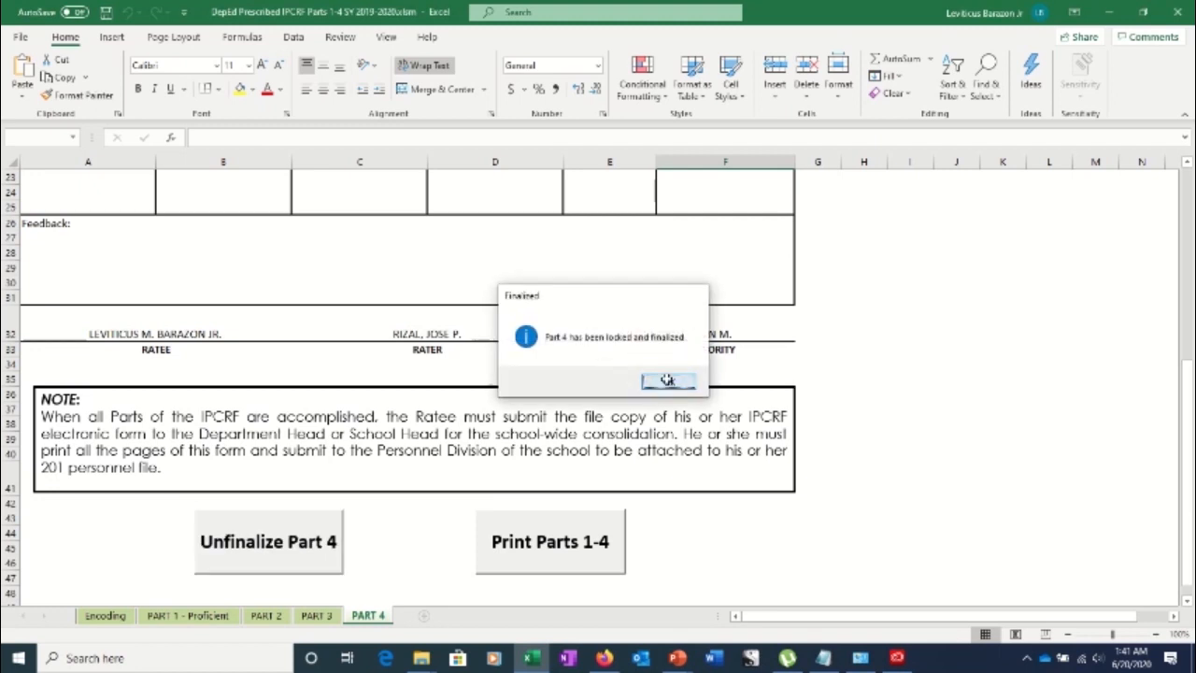
scroll(504, 201, down, 2)
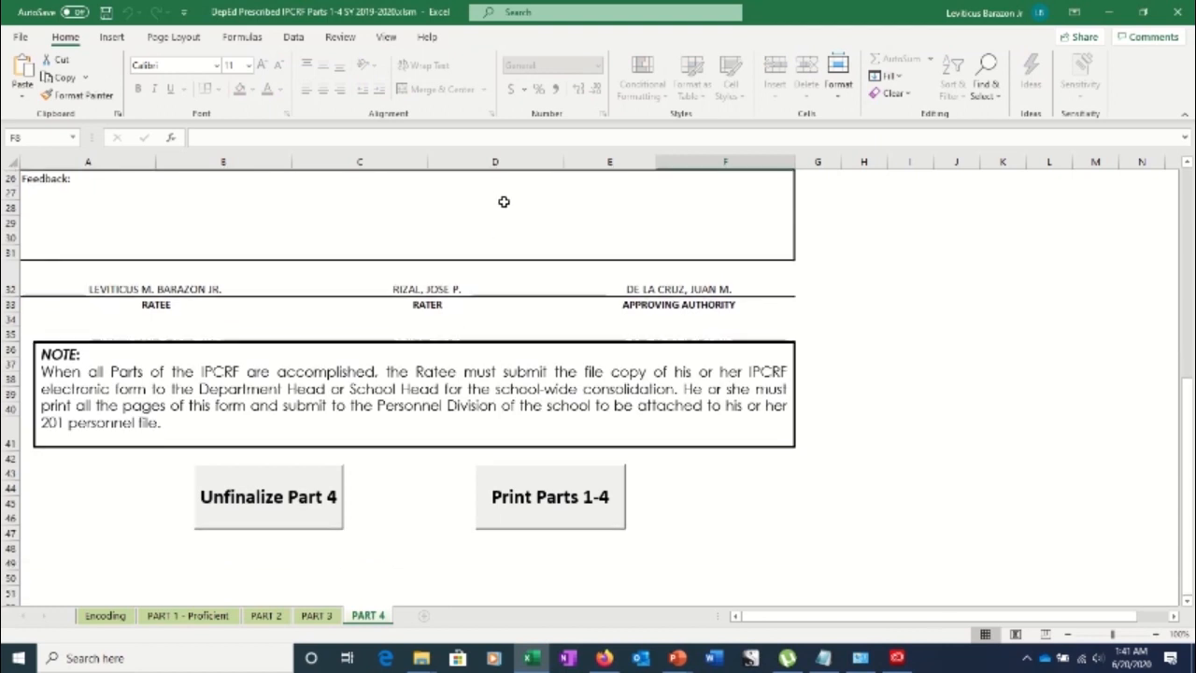
scroll(499, 201, up, 2)
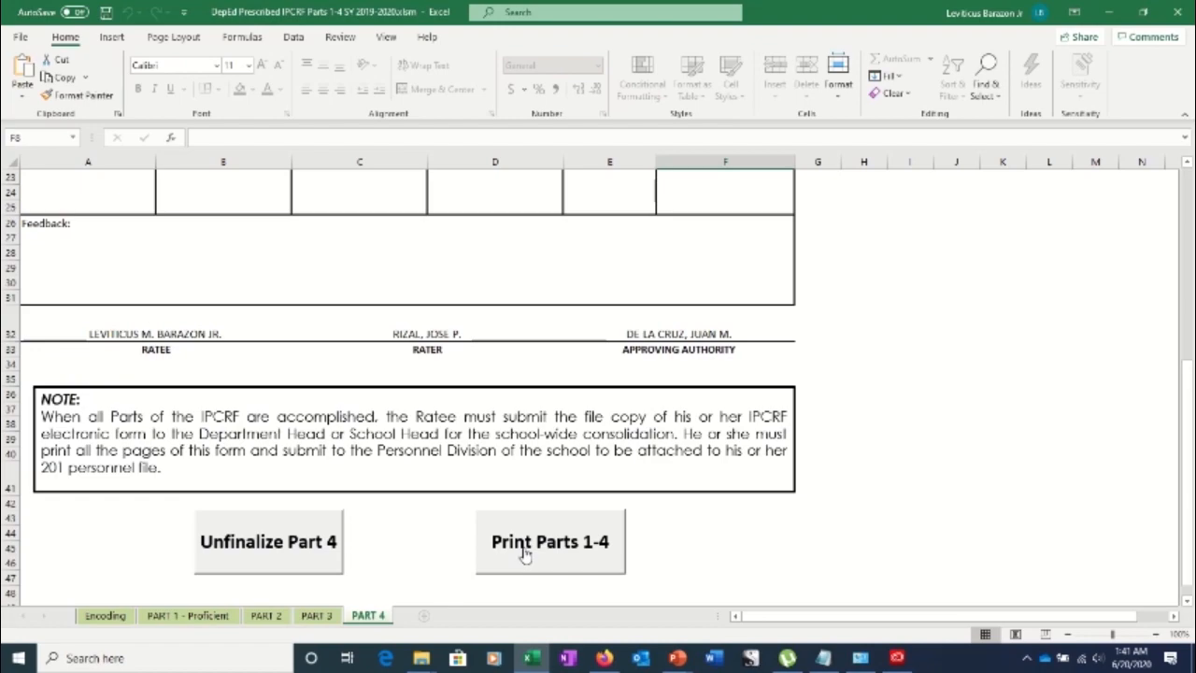
Bring up the Print page from Excel's File menu
click(17, 39)
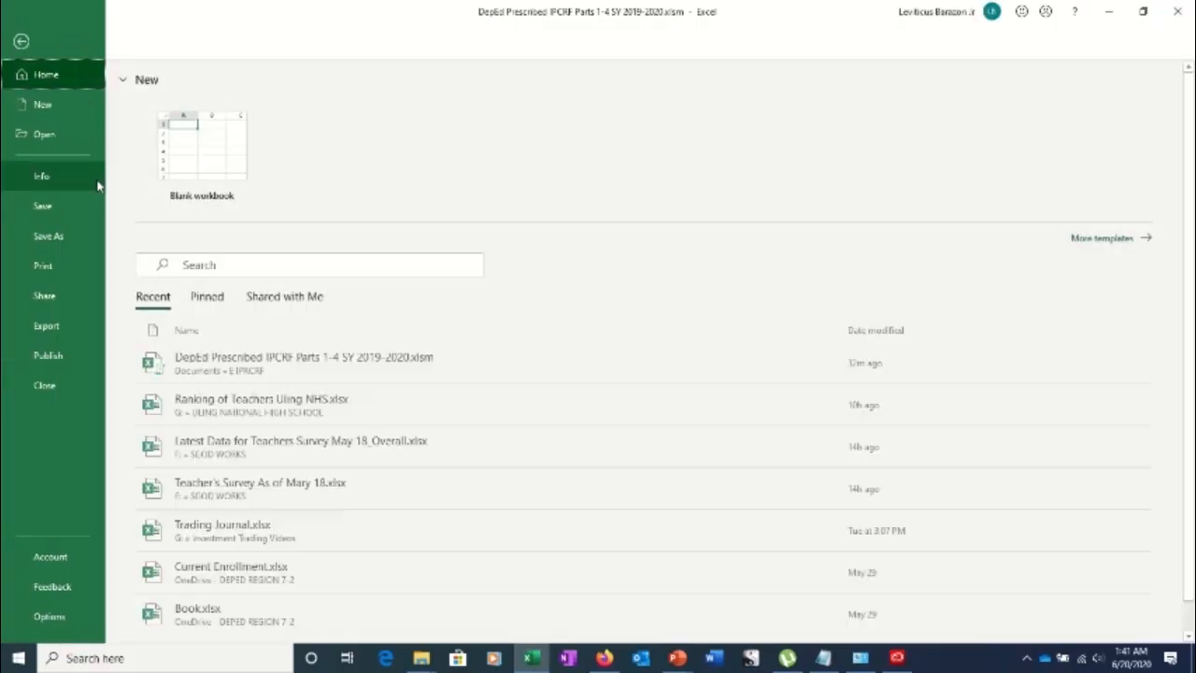
click(70, 266)
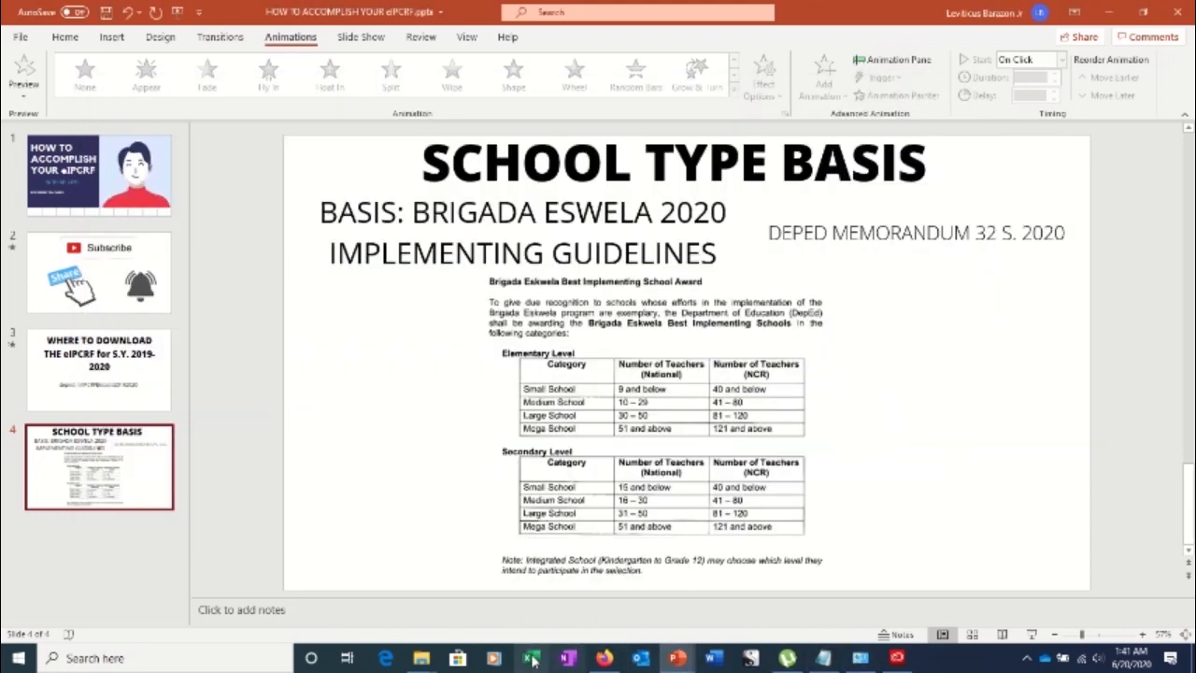
mouse_move(608, 8)
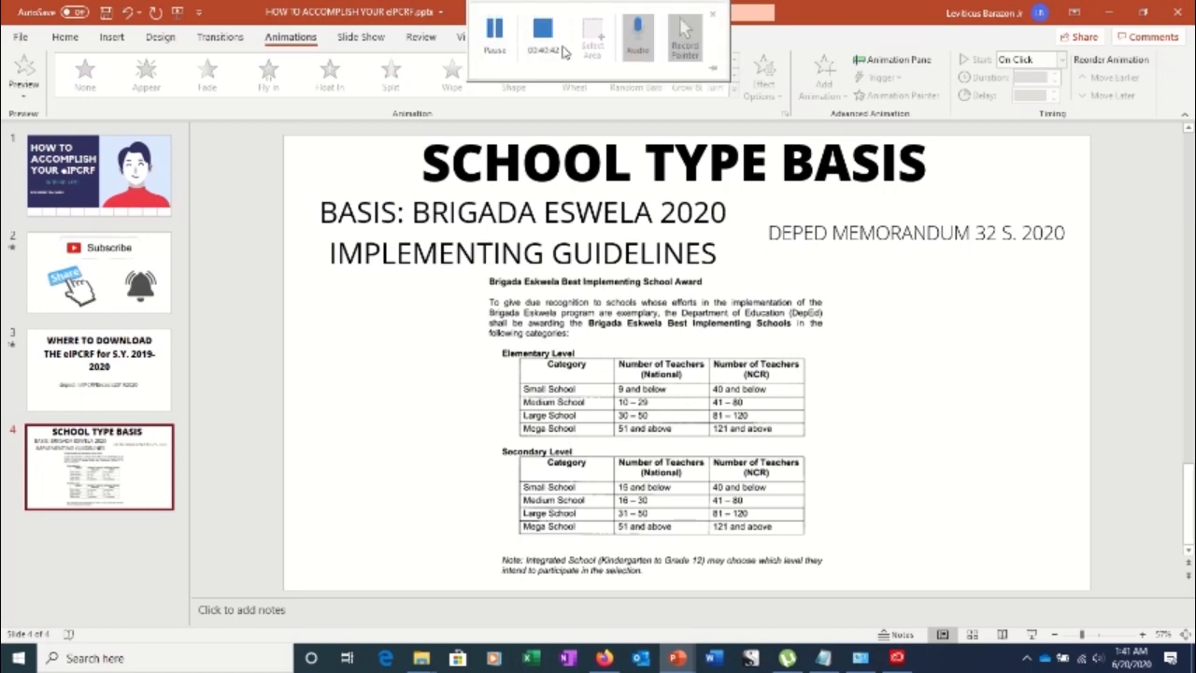
click(497, 38)
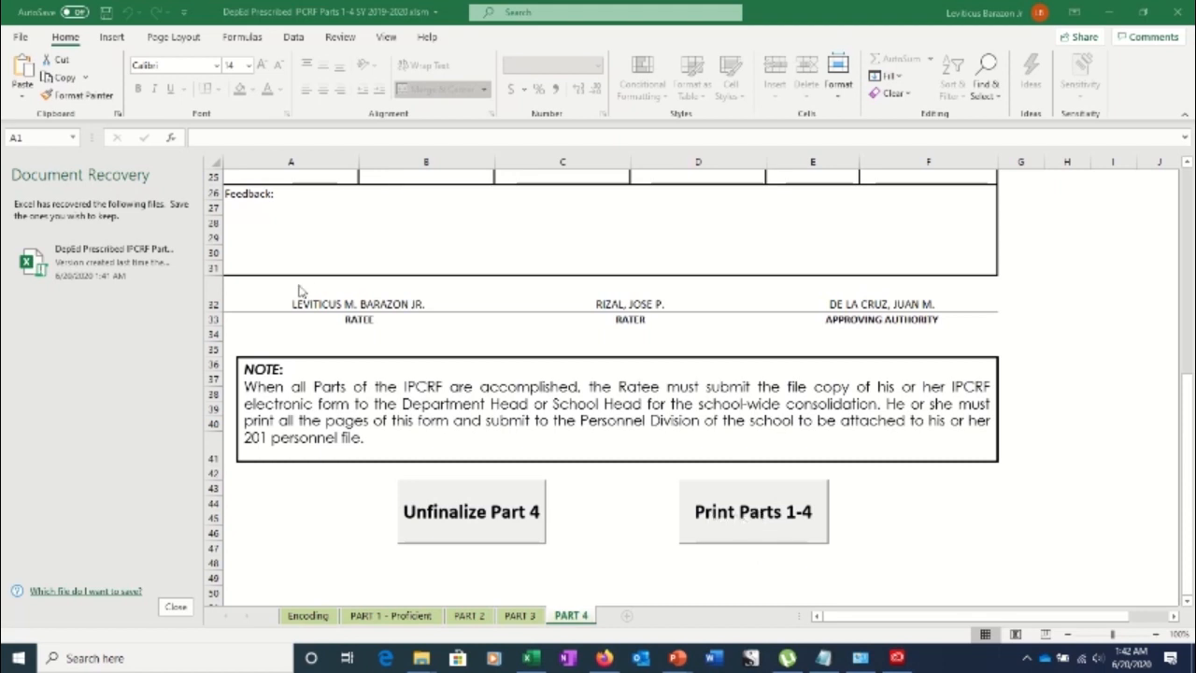
Set Microsoft Print to PDF as the printer in Excel's print settings
click(22, 39)
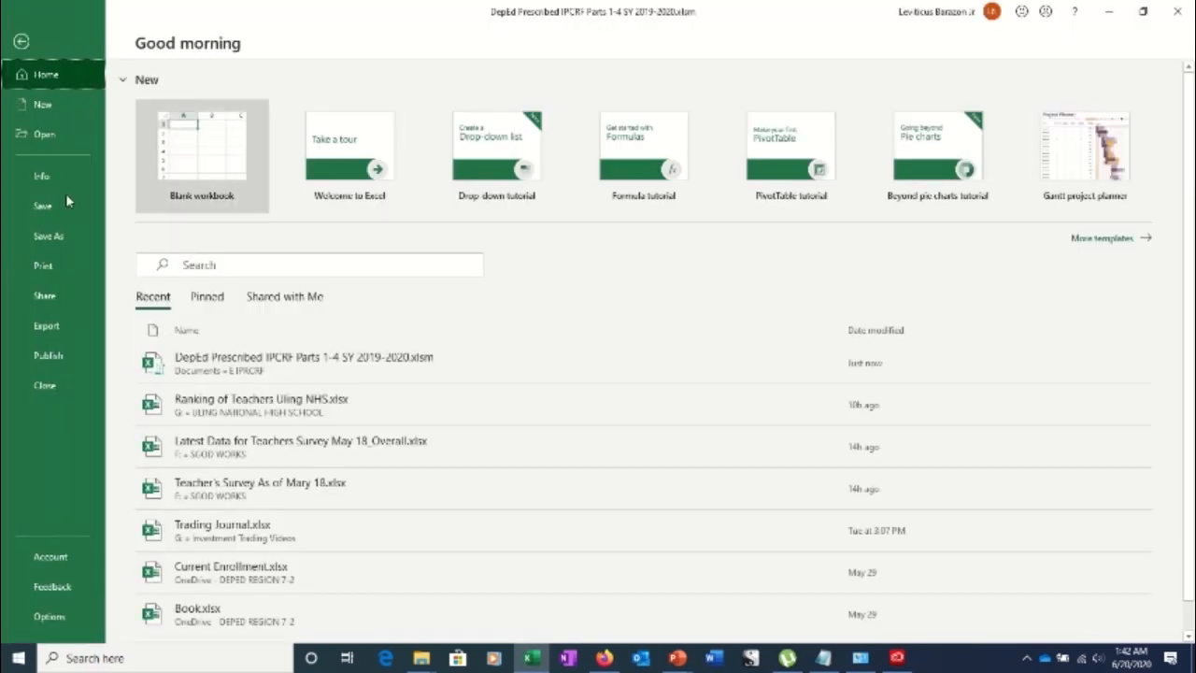
click(70, 268)
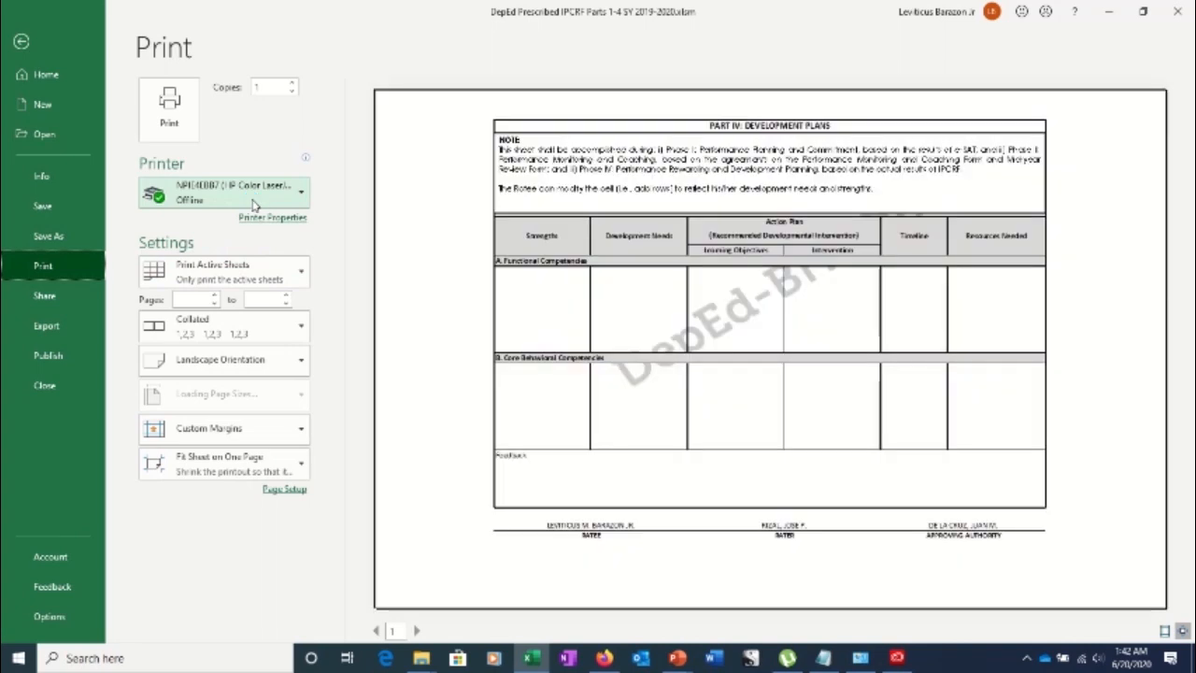
click(255, 203)
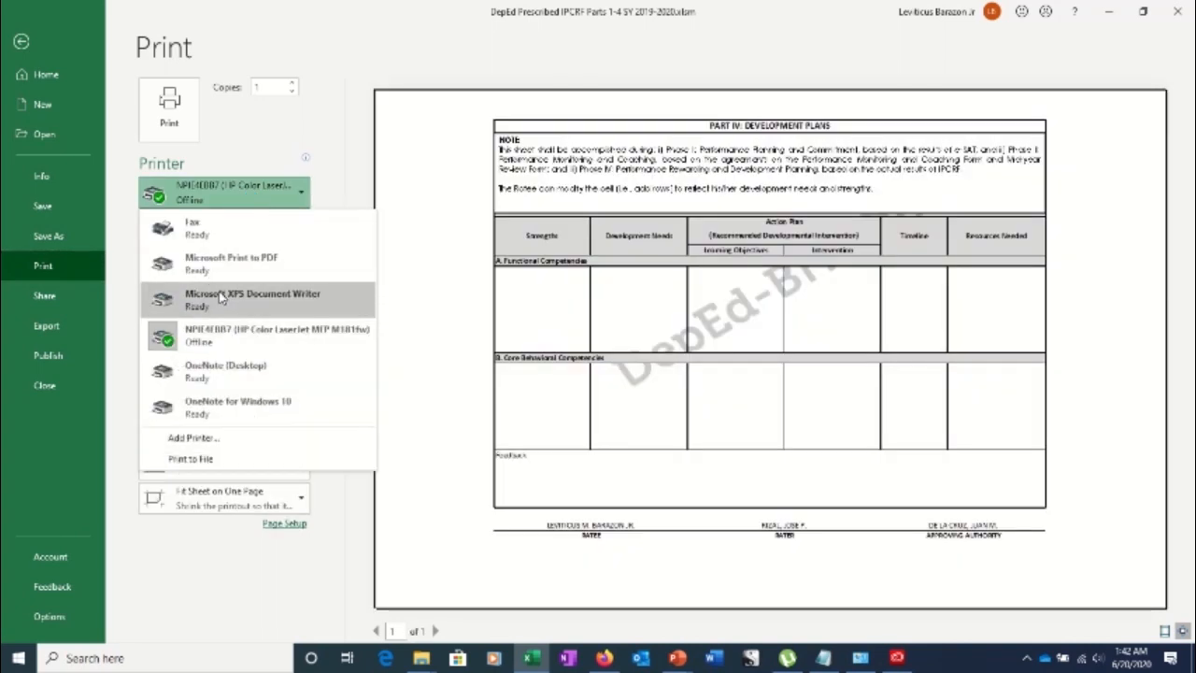
mouse_move(185, 345)
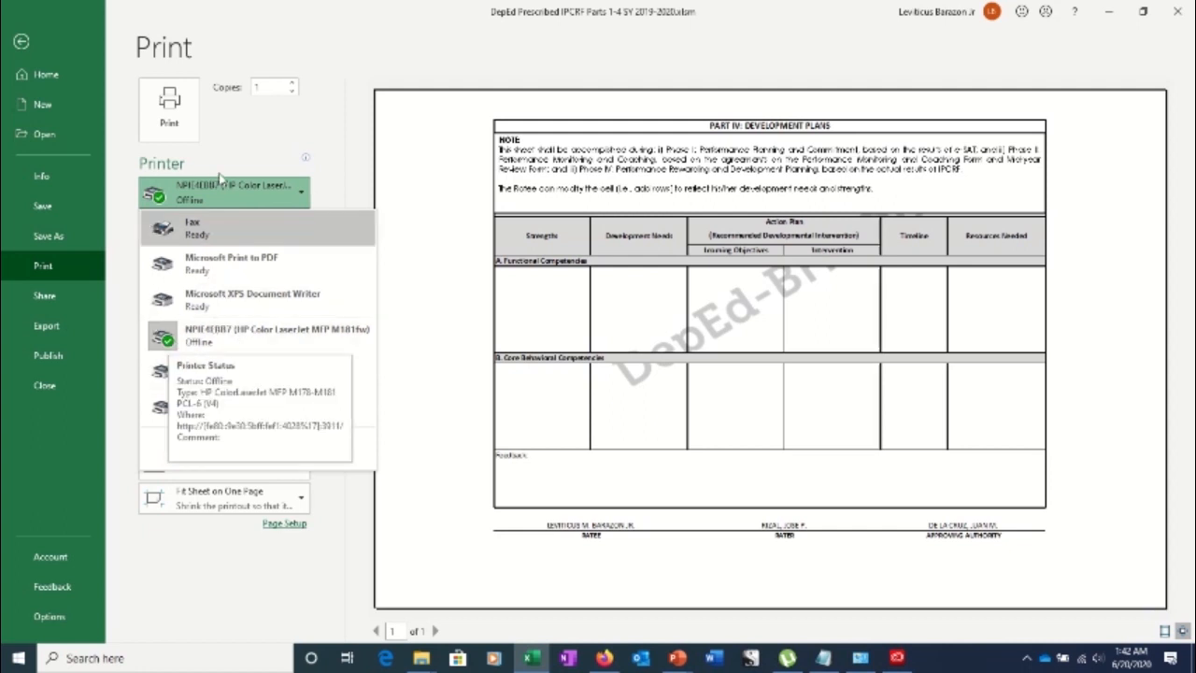
click(215, 270)
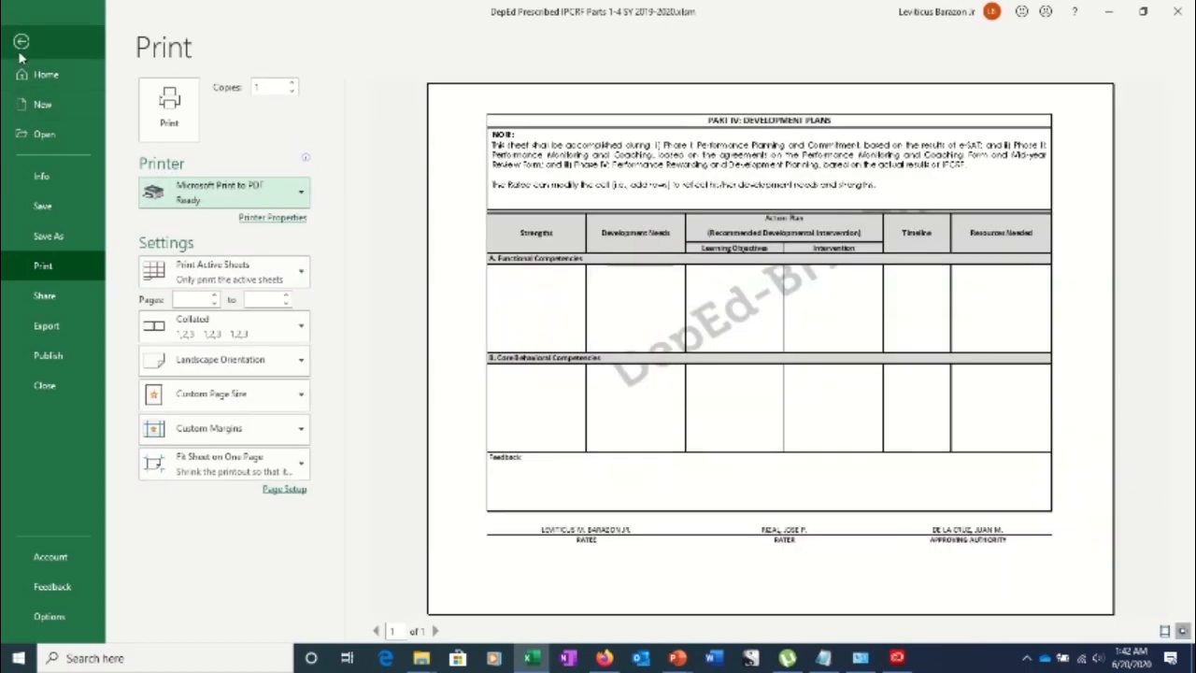
Run Print Parts 1-4 from the worksheet and dismiss the PDF save-location dialog
click(21, 41)
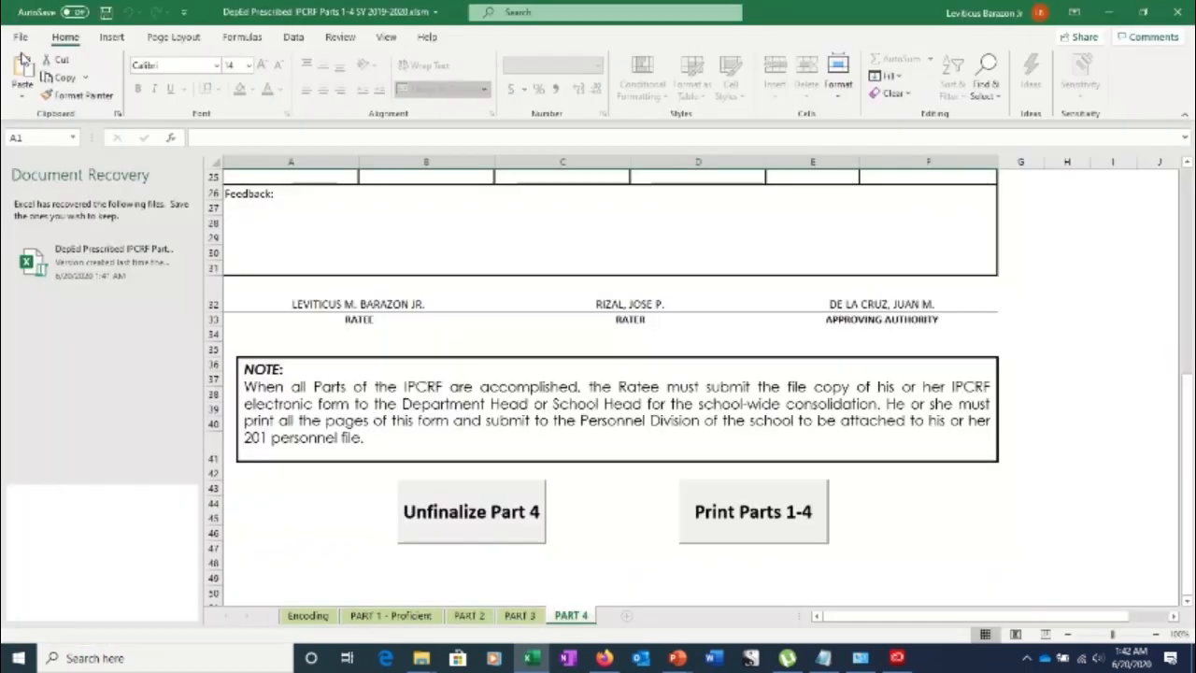
click(762, 522)
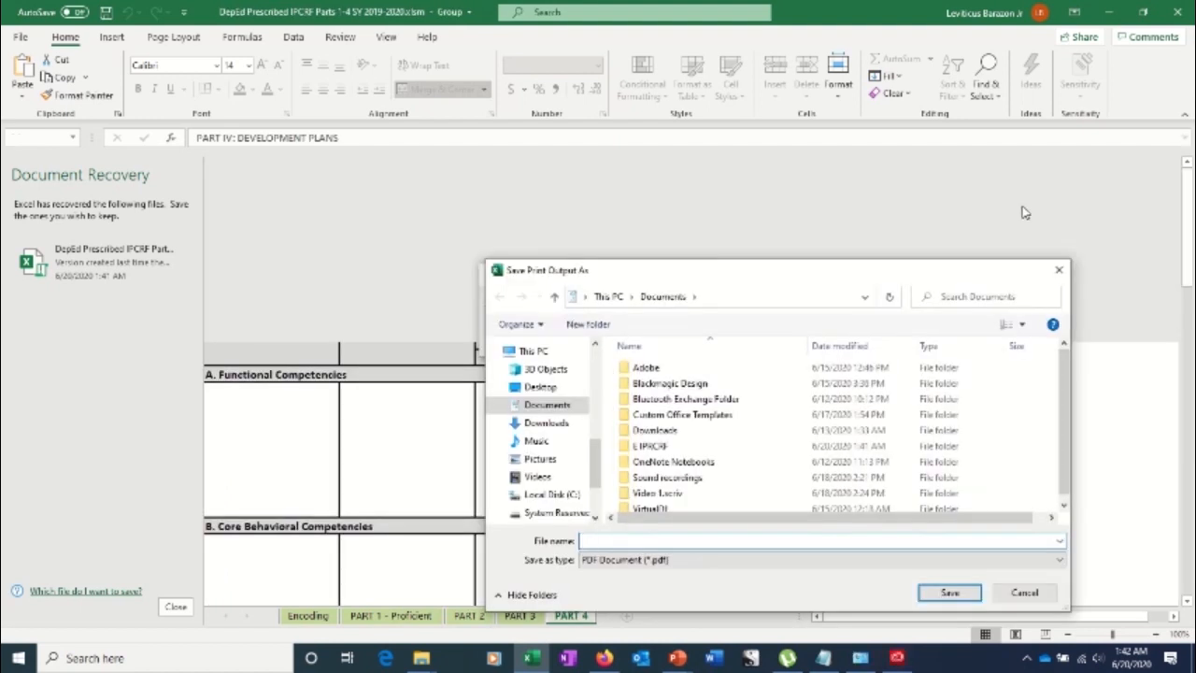
click(1062, 273)
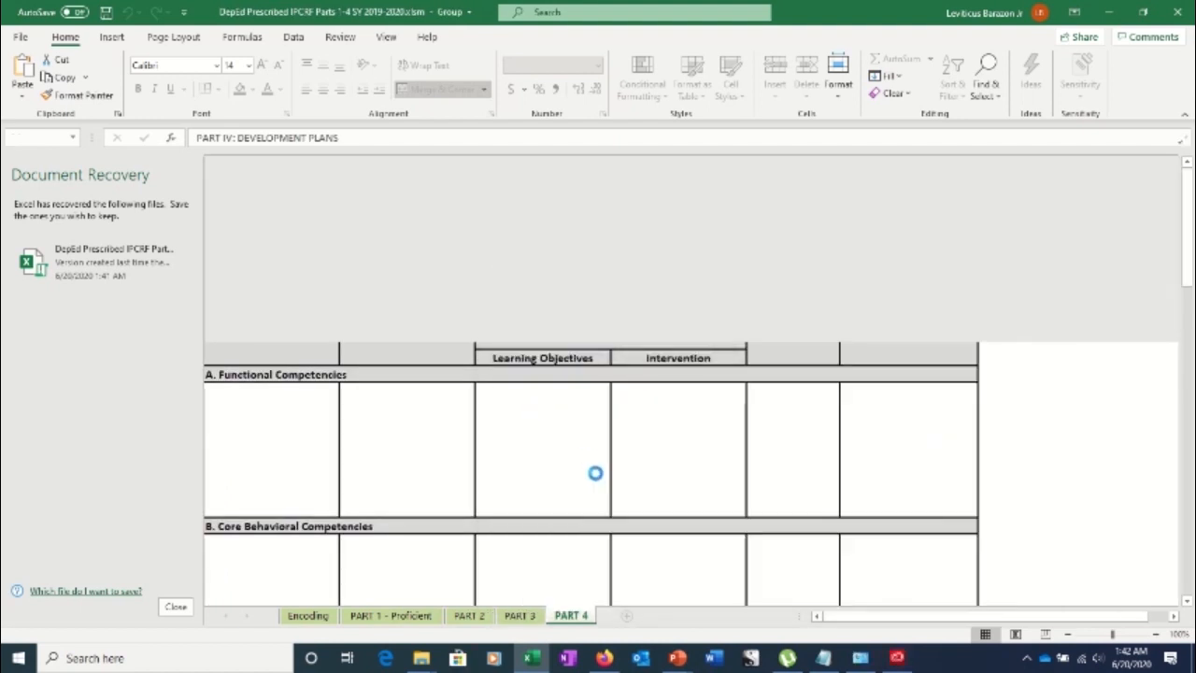